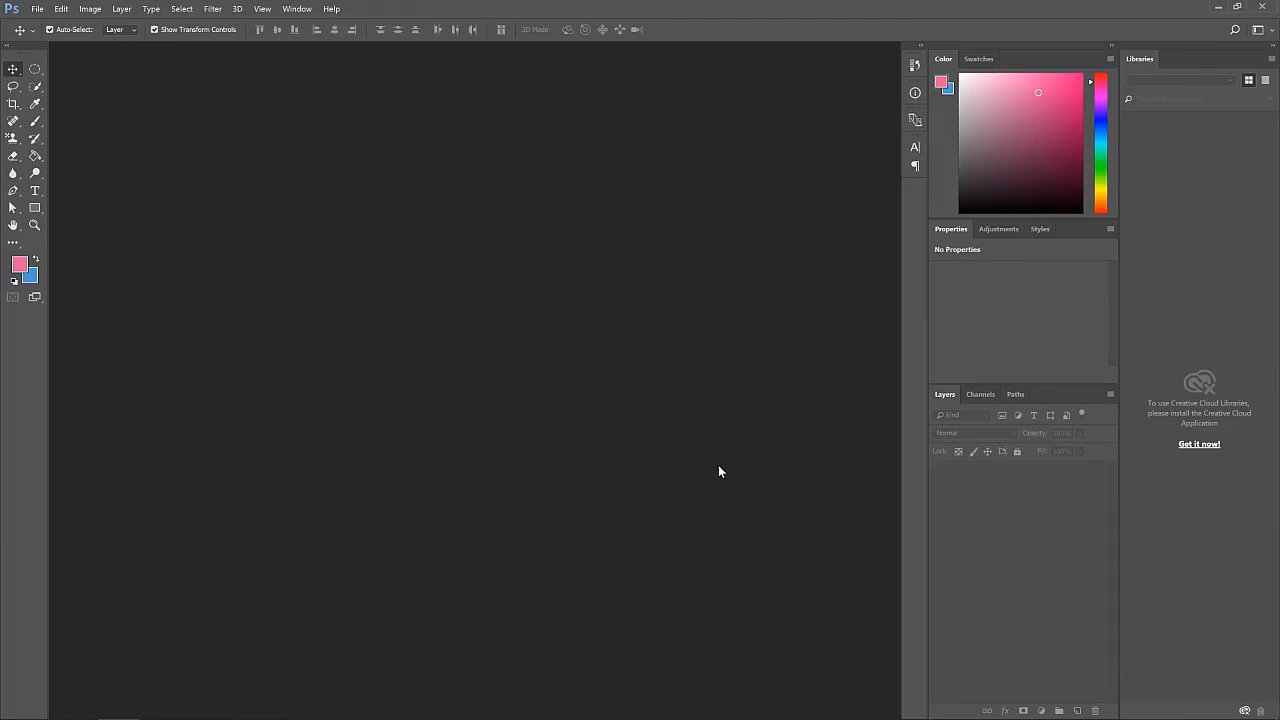
{"action": "key", "text": "super"}
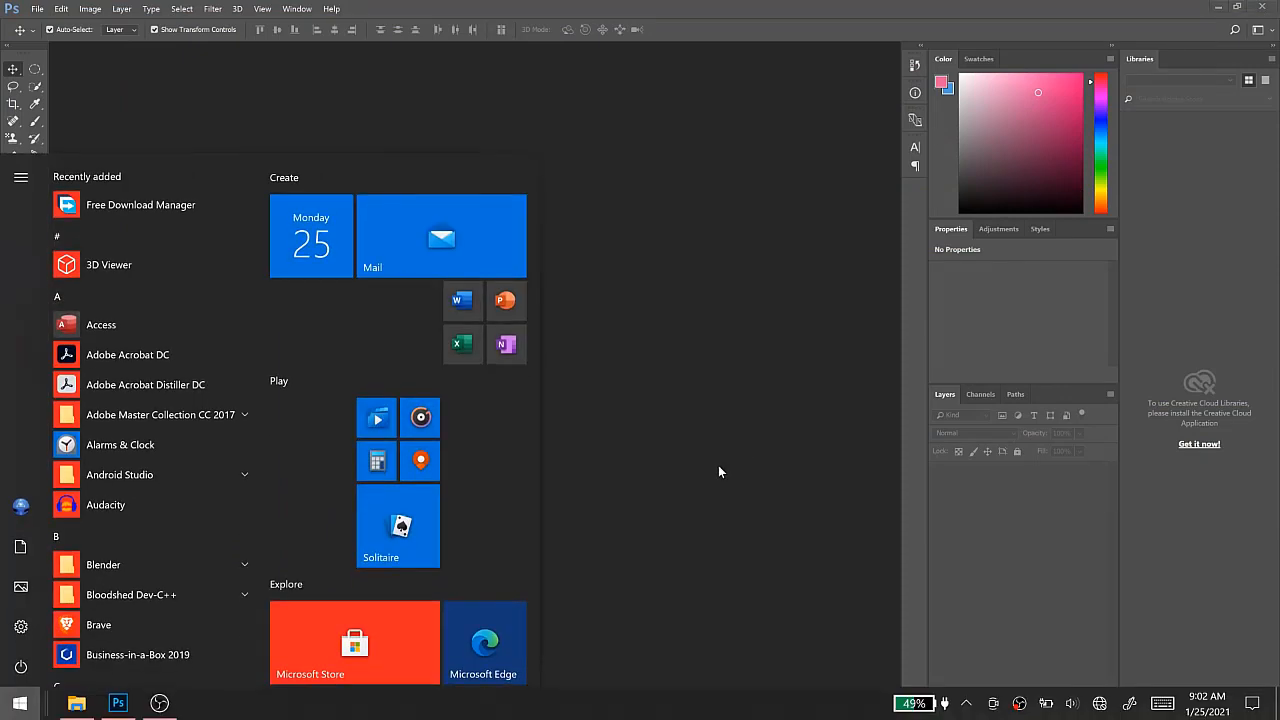
{"action": "type", "text": "P"}
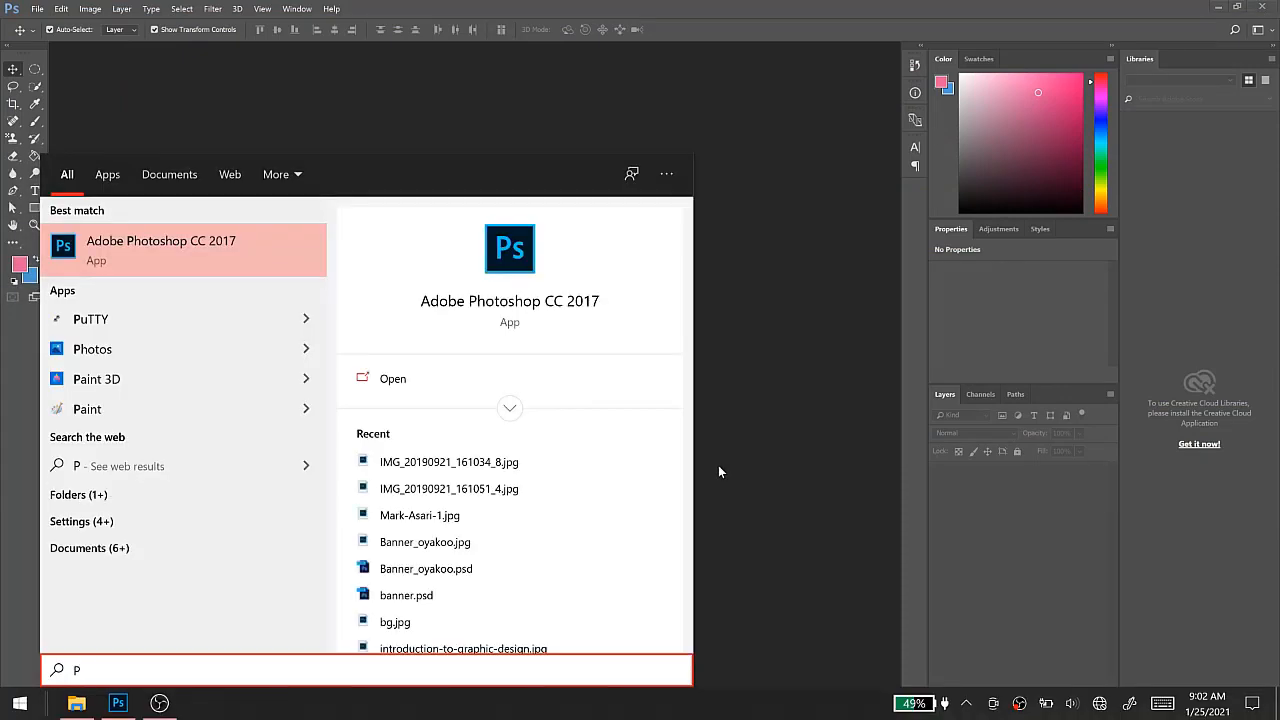
{"action": "type", "text": "H"}
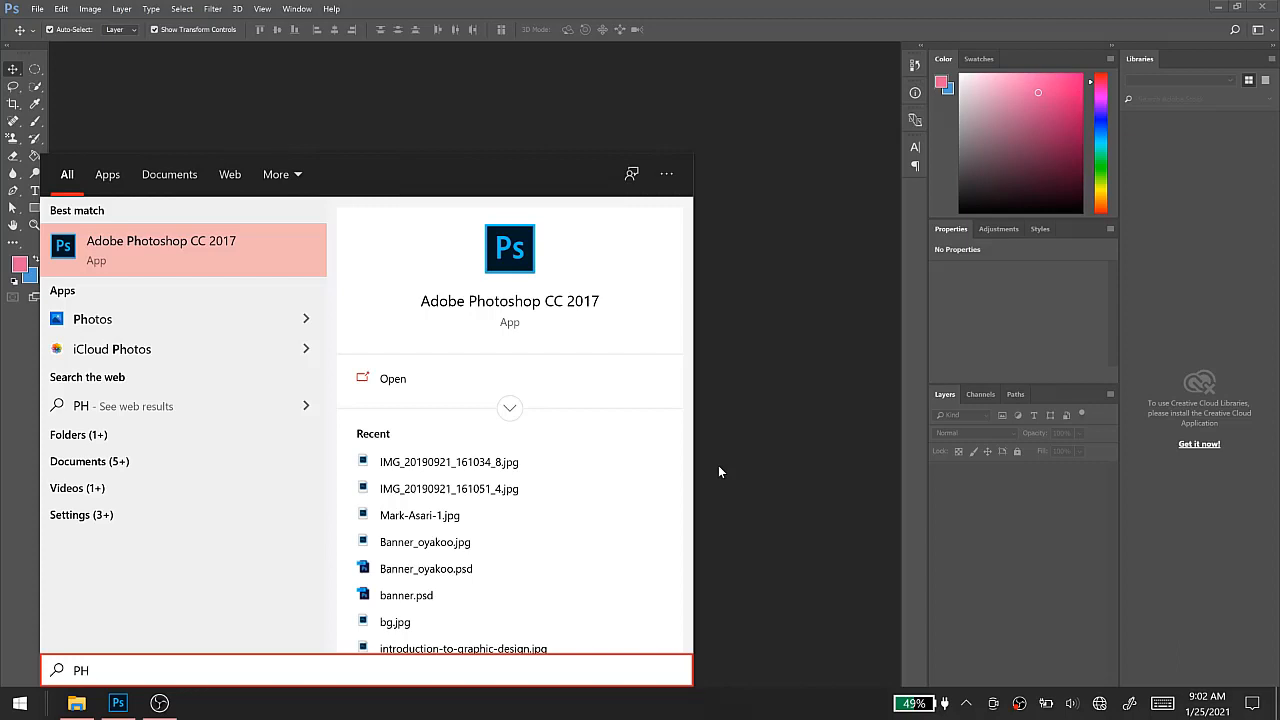
{"action": "key", "text": "Escape"}
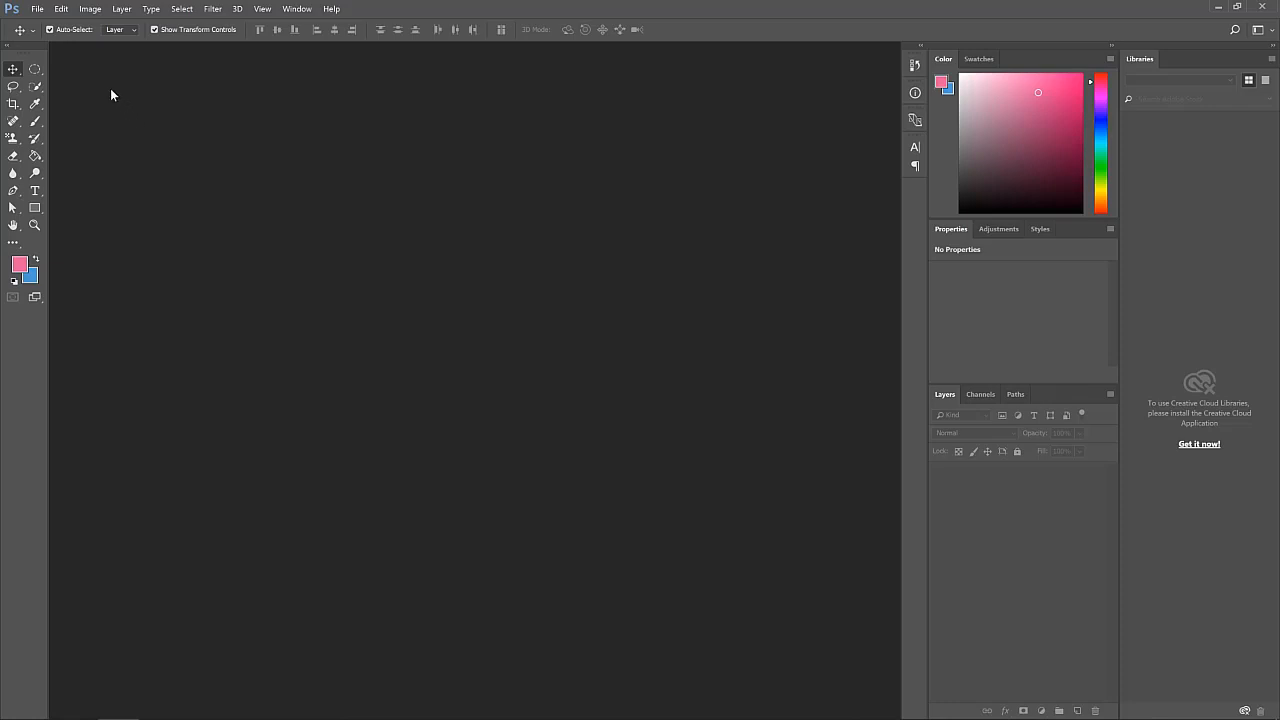
Create a new document 1024 x 1024 pixels, with units set to Pixels
{"action": "left_click", "coordinate": [36, 9]}
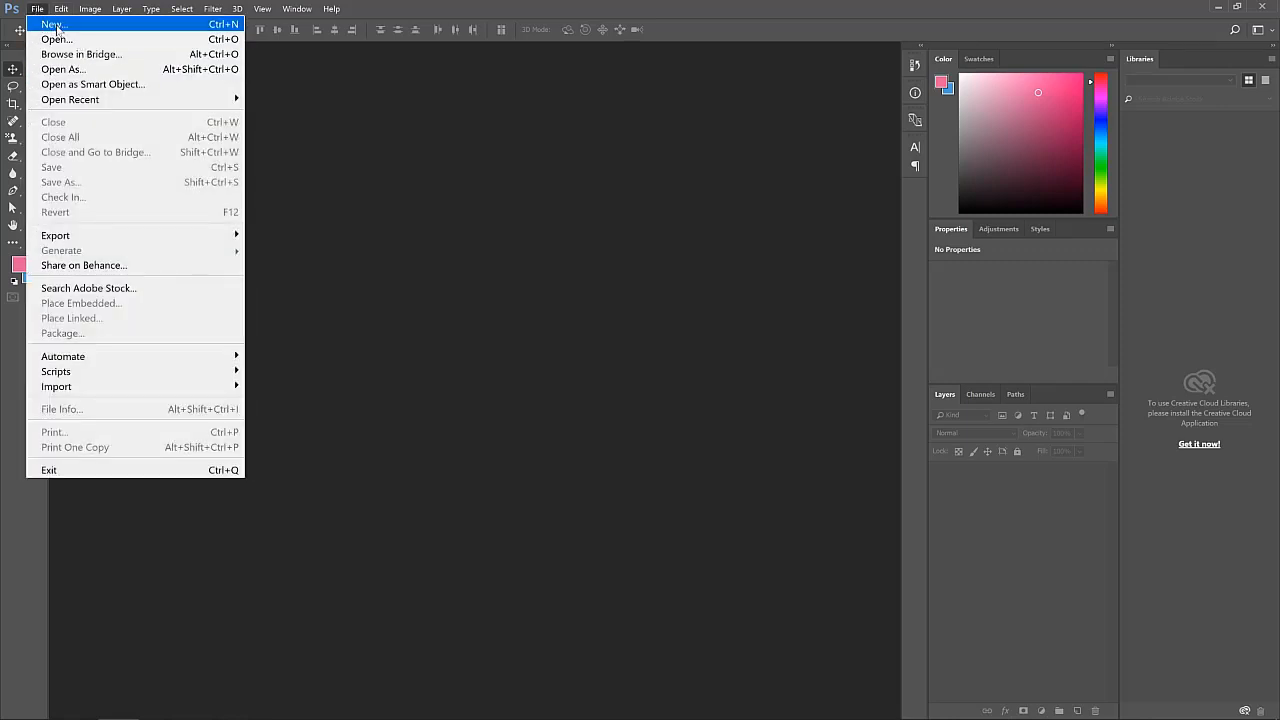
{"action": "left_click", "coordinate": [52, 25]}
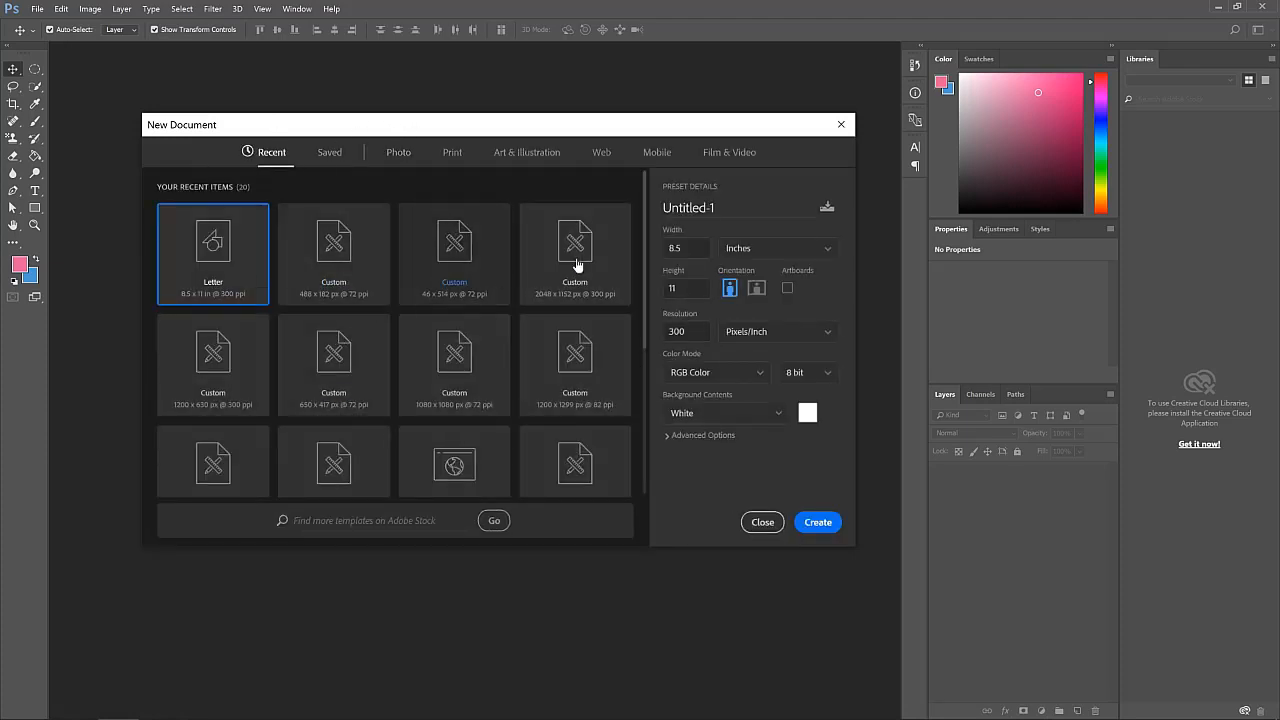
{"action": "left_click", "coordinate": [763, 258]}
{"action": "left_click", "coordinate": [755, 267]}
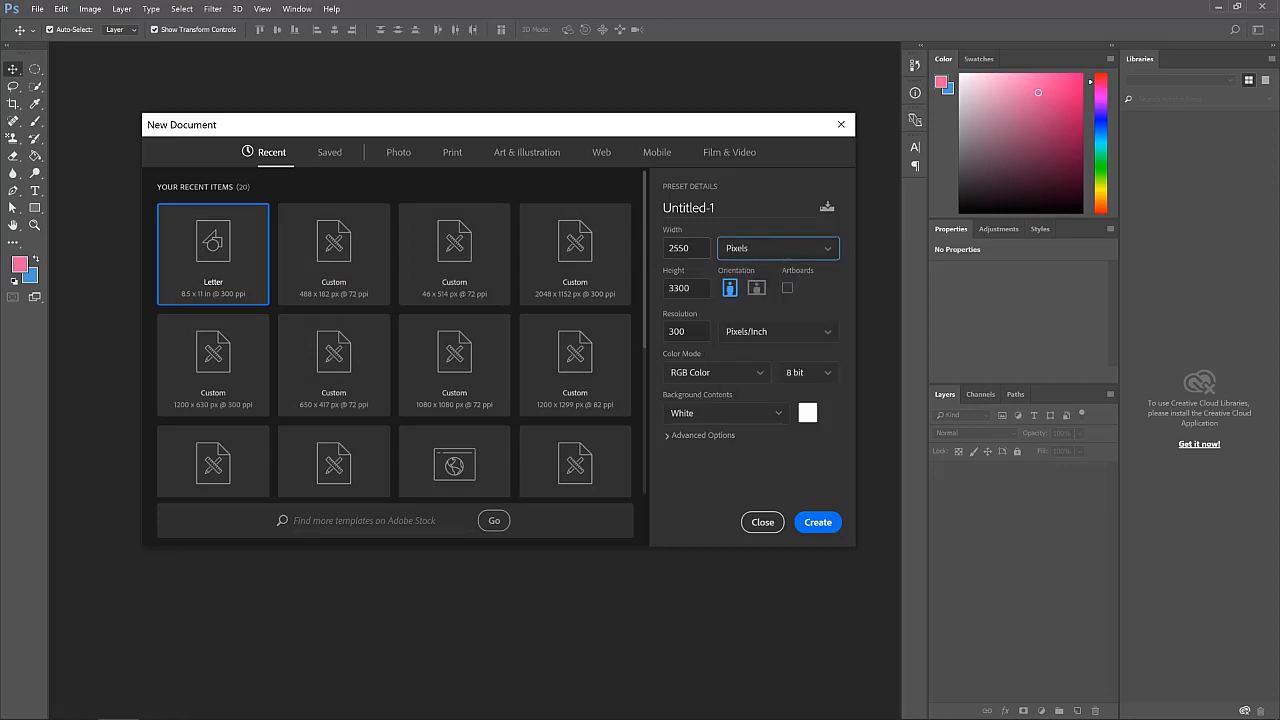
{"action": "left_click", "coordinate": [686, 248]}
{"action": "type", "text": "12"}
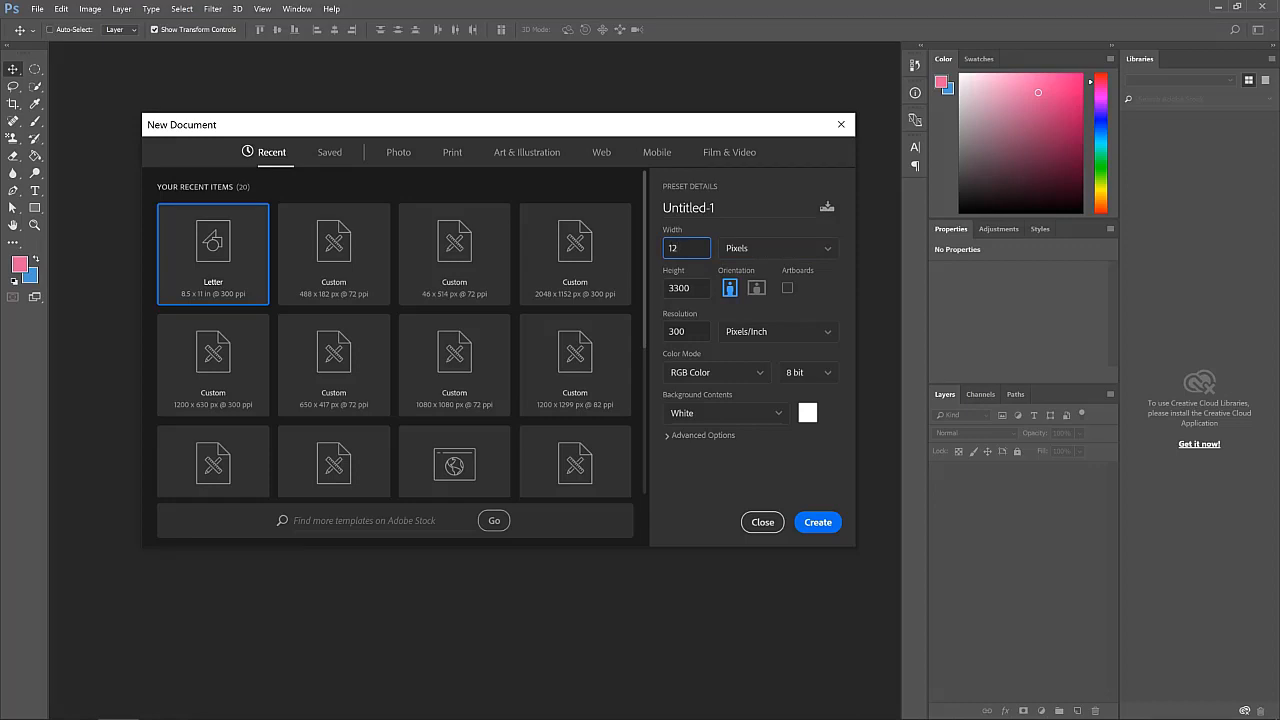
{"action": "key", "text": "ctrl+a"}
{"action": "type", "text": "1024"}
{"action": "key", "text": "Tab"}
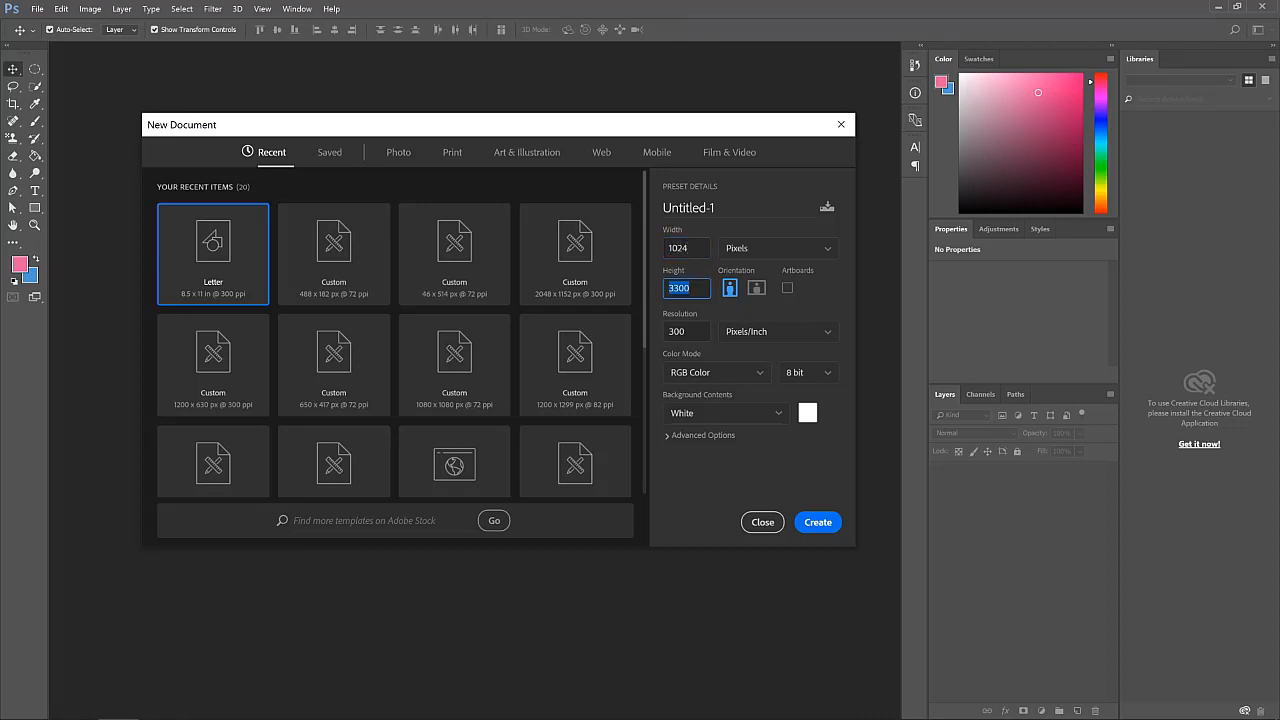
{"action": "type", "text": "1024"}
{"action": "left_click", "coordinate": [818, 530]}
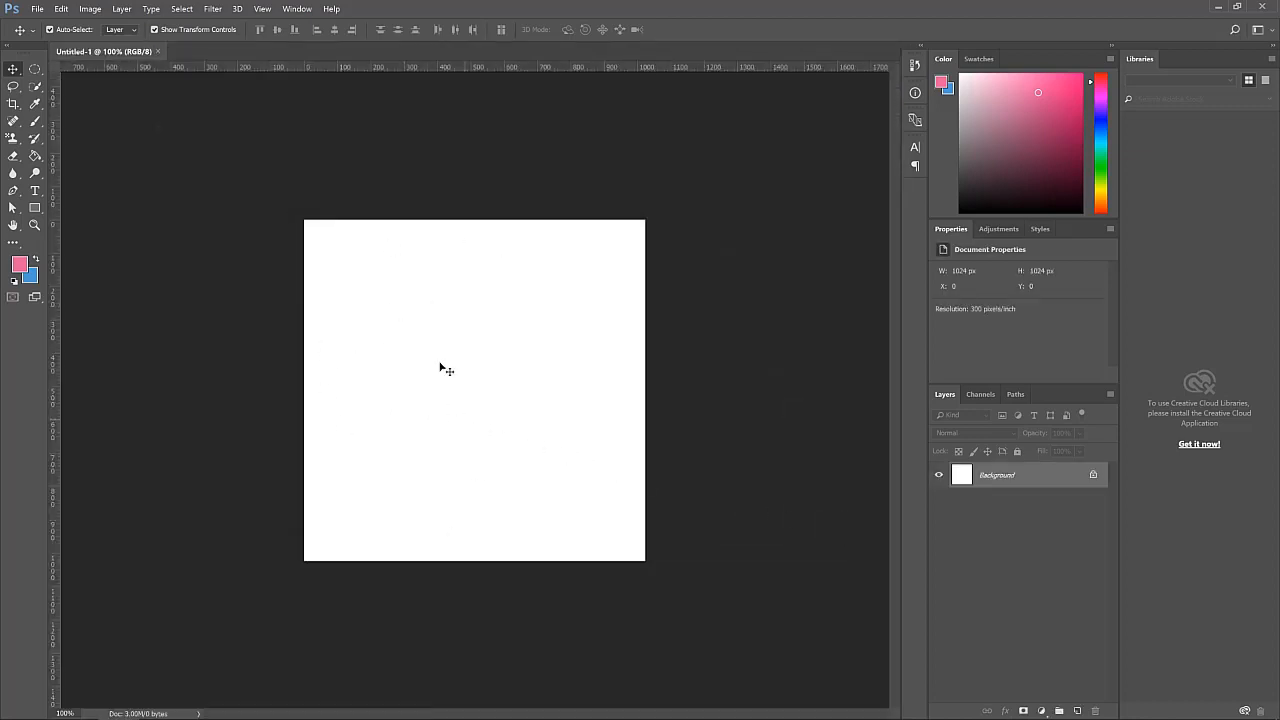
Zoom the canvas to 200% and scroll until the whole page is in view
{"action": "left_click", "coordinate": [34, 225]}
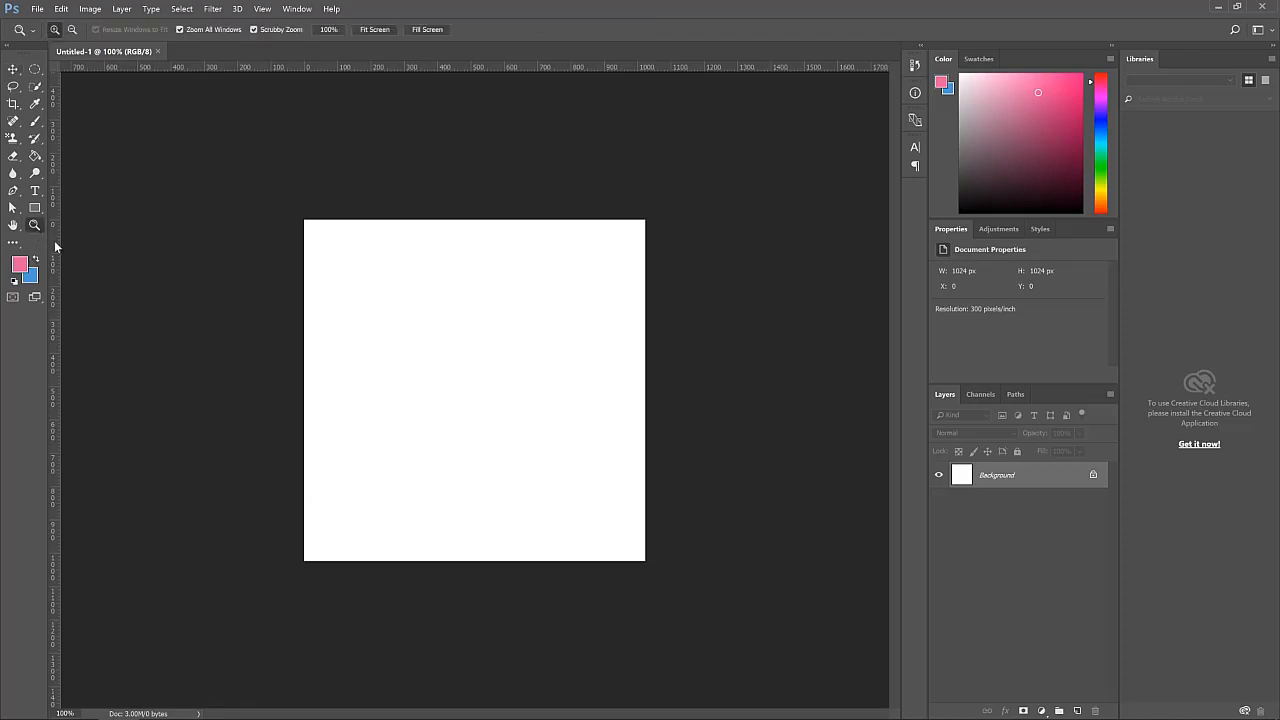
{"action": "left_click", "coordinate": [352, 373]}
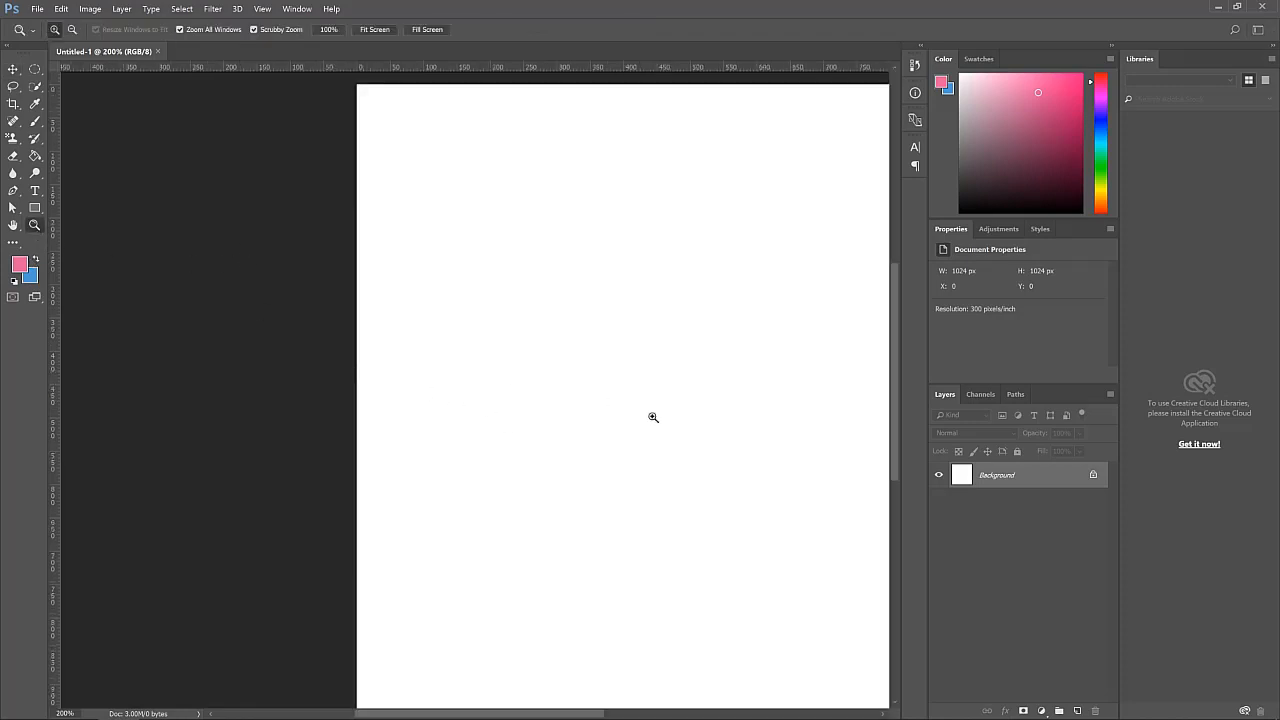
{"action": "left_click_drag", "start_coordinate": [513, 714], "coordinate": [566, 714]}
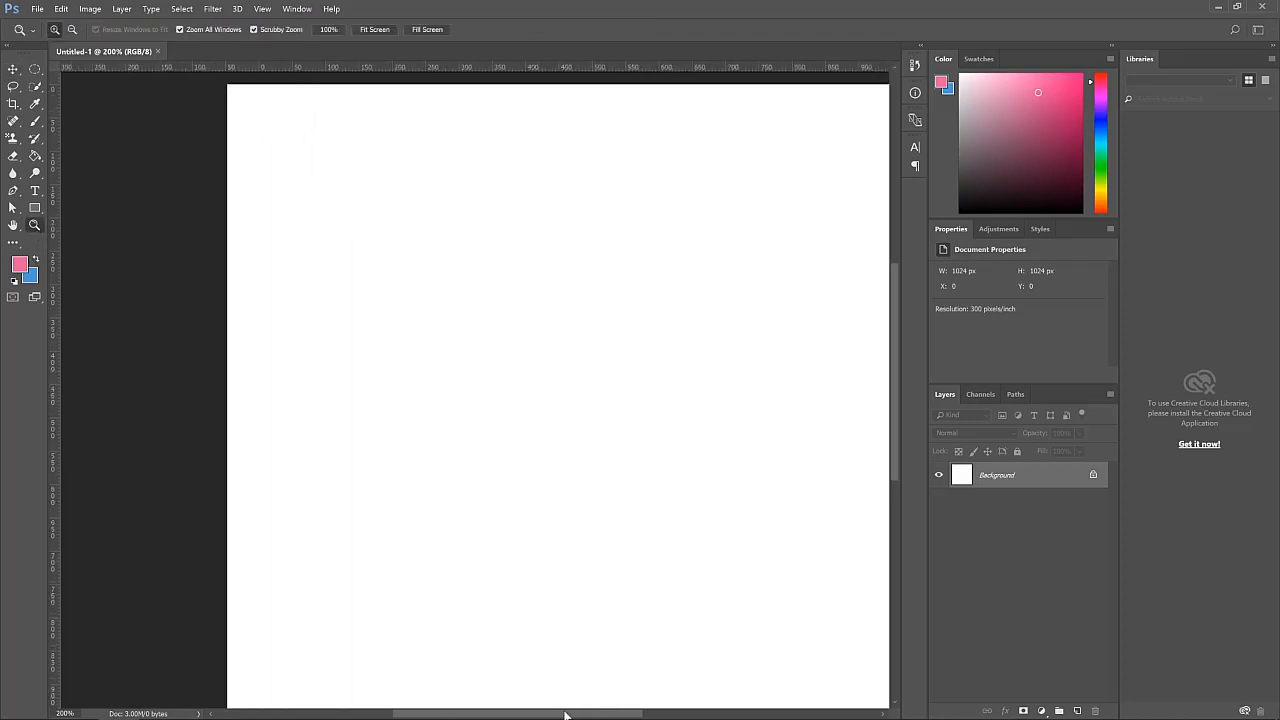
{"action": "scroll", "coordinate": [540, 638], "scroll_direction": "up", "scroll_amount": 1}
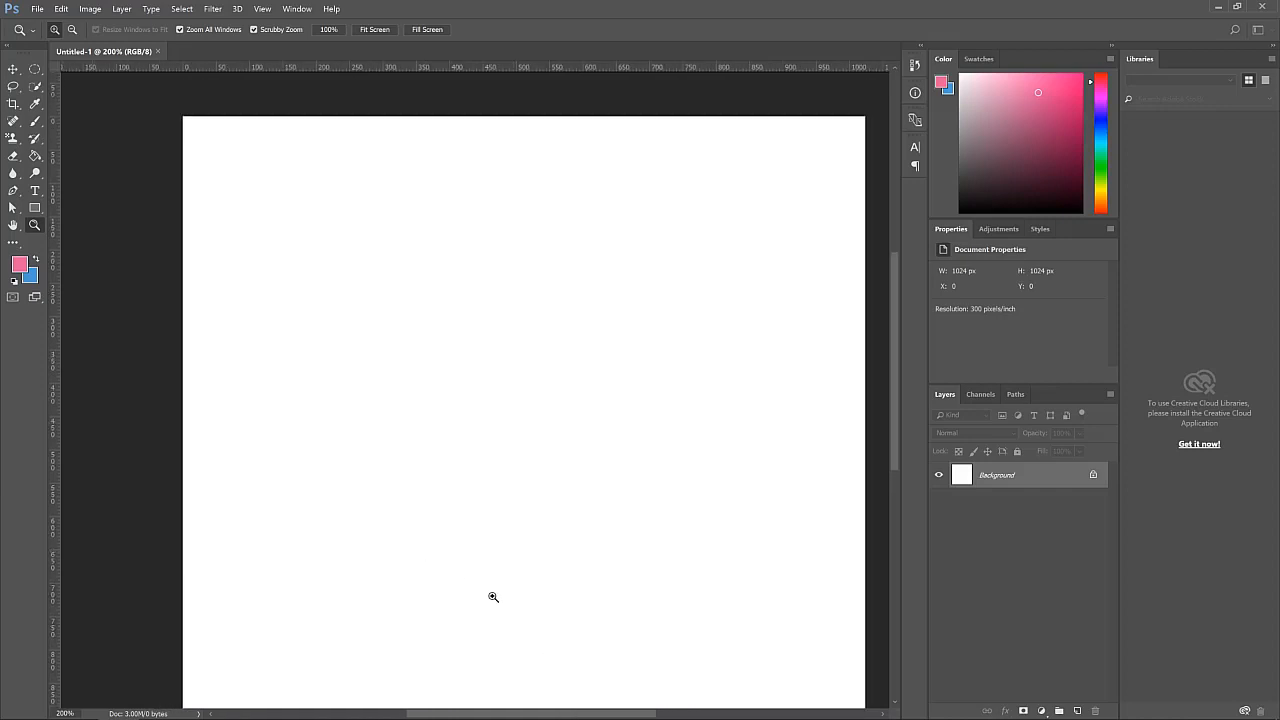
{"action": "left_click_drag", "start_coordinate": [570, 715], "coordinate": [576, 715]}
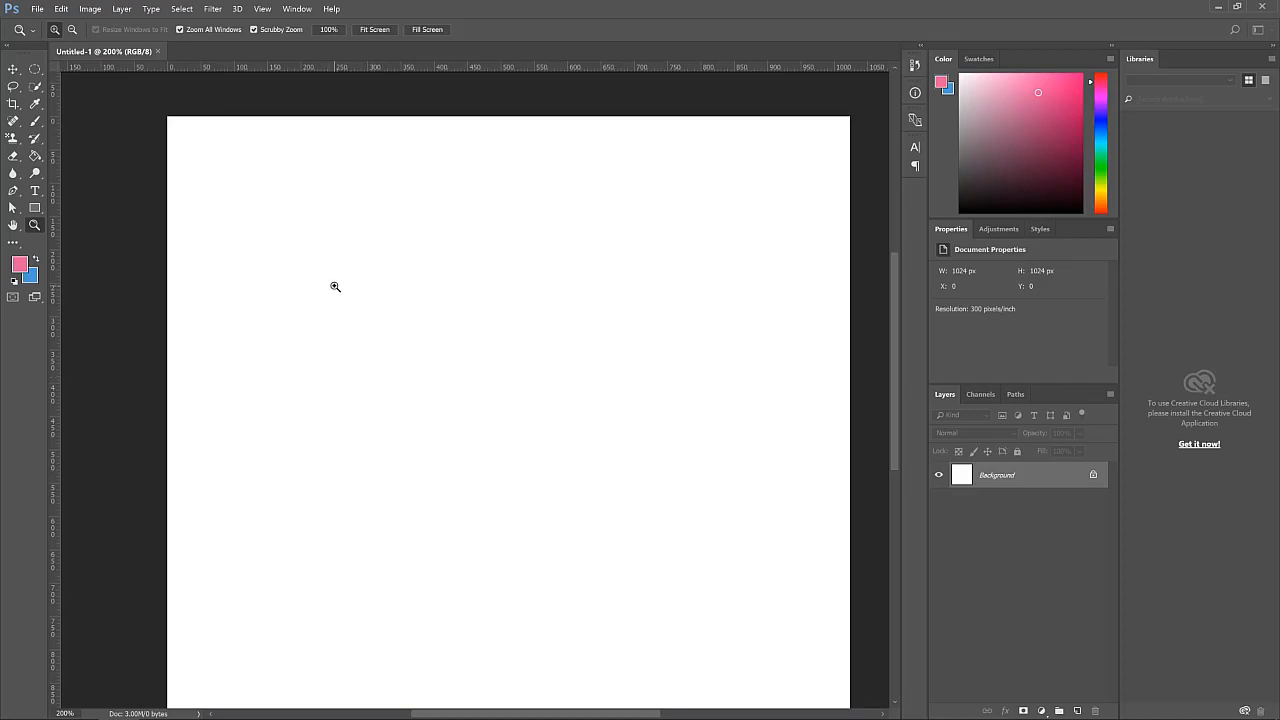
{"action": "left_click", "coordinate": [38, 127]}
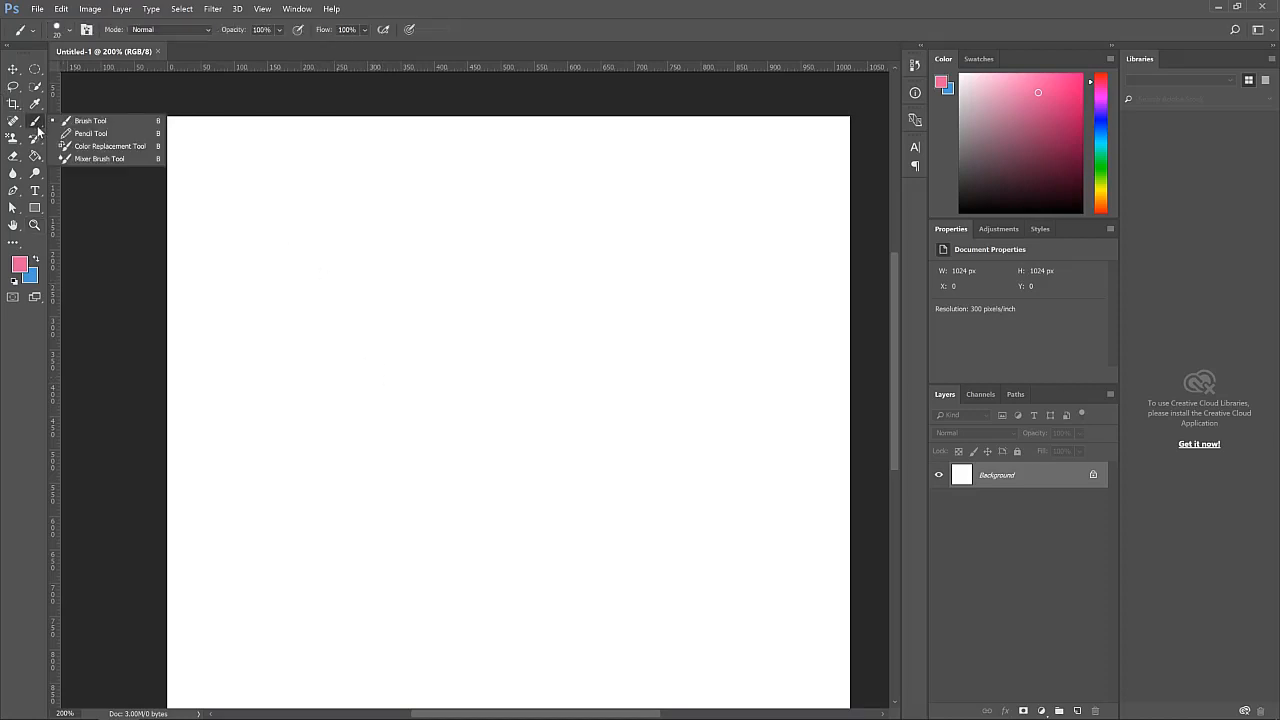
{"action": "left_click", "coordinate": [91, 133]}
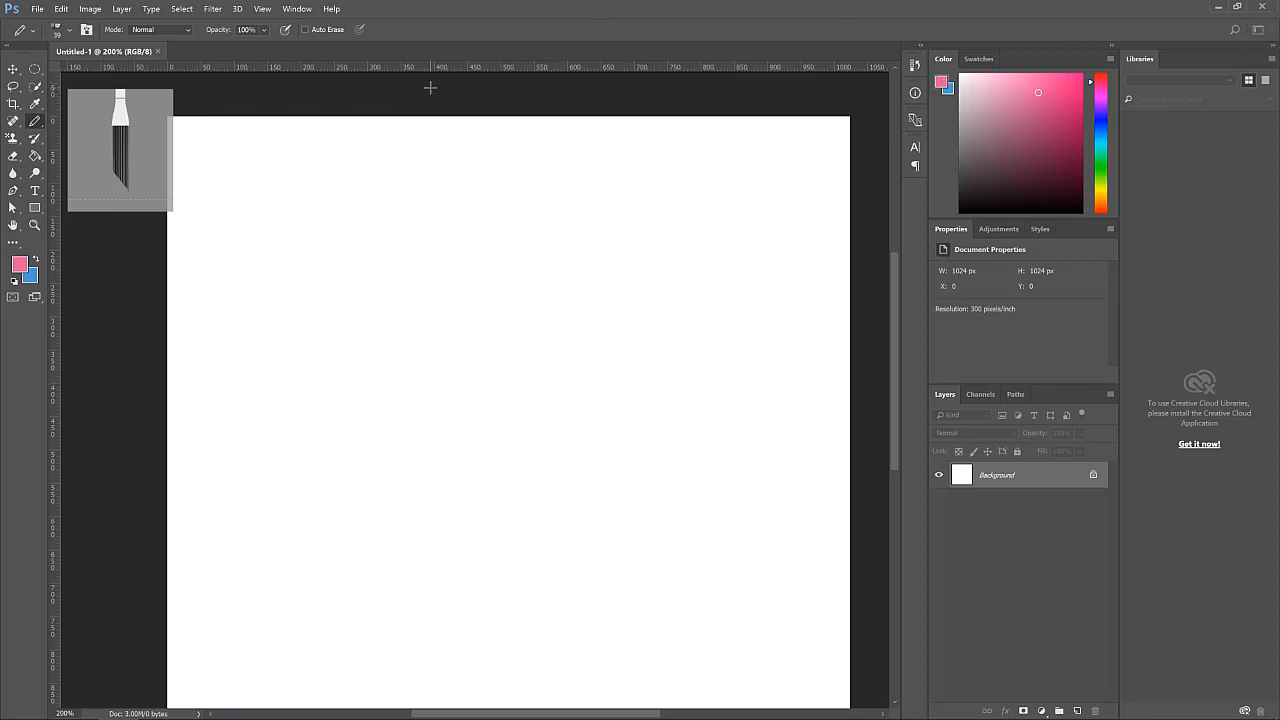
{"action": "left_click", "coordinate": [13, 69]}
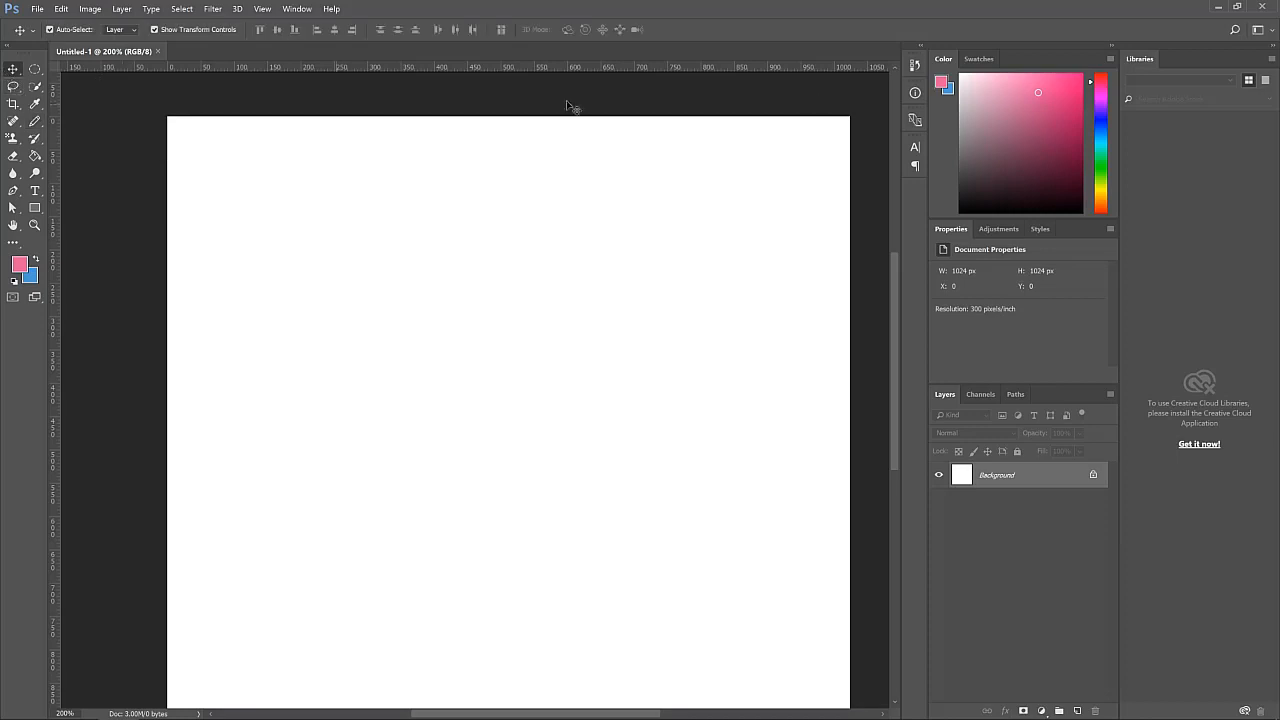
{"action": "left_click", "coordinate": [1274, 34]}
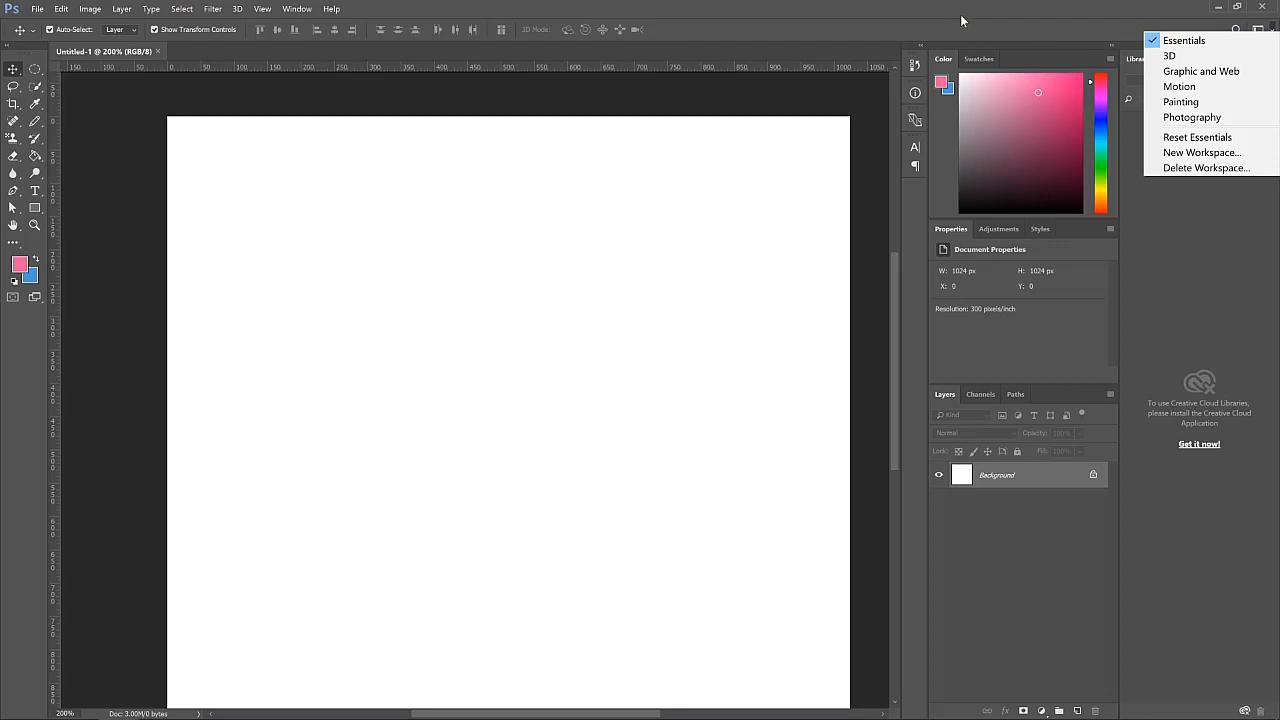
{"action": "left_click", "coordinate": [16, 73]}
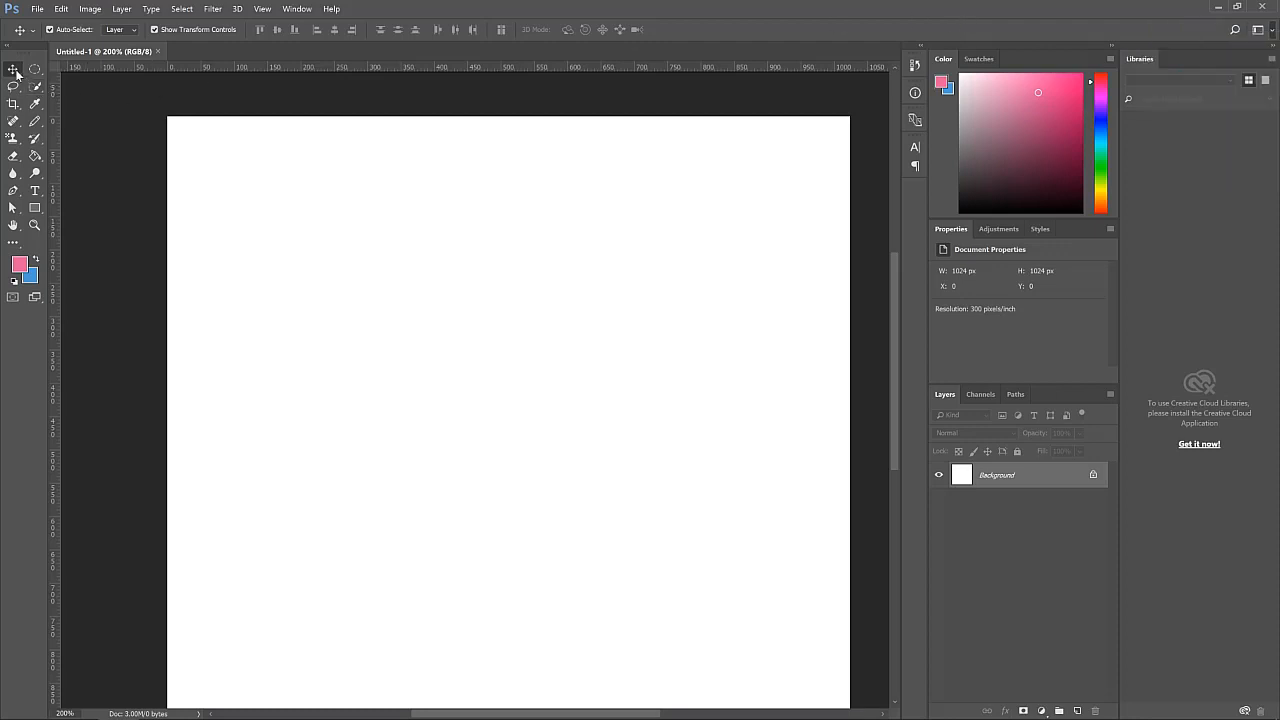
Select the Brush tool, check its brush presets, paint a trial pink stroke on the canvas and undo it
{"action": "left_click", "coordinate": [35, 121]}
{"action": "left_click", "coordinate": [100, 124]}
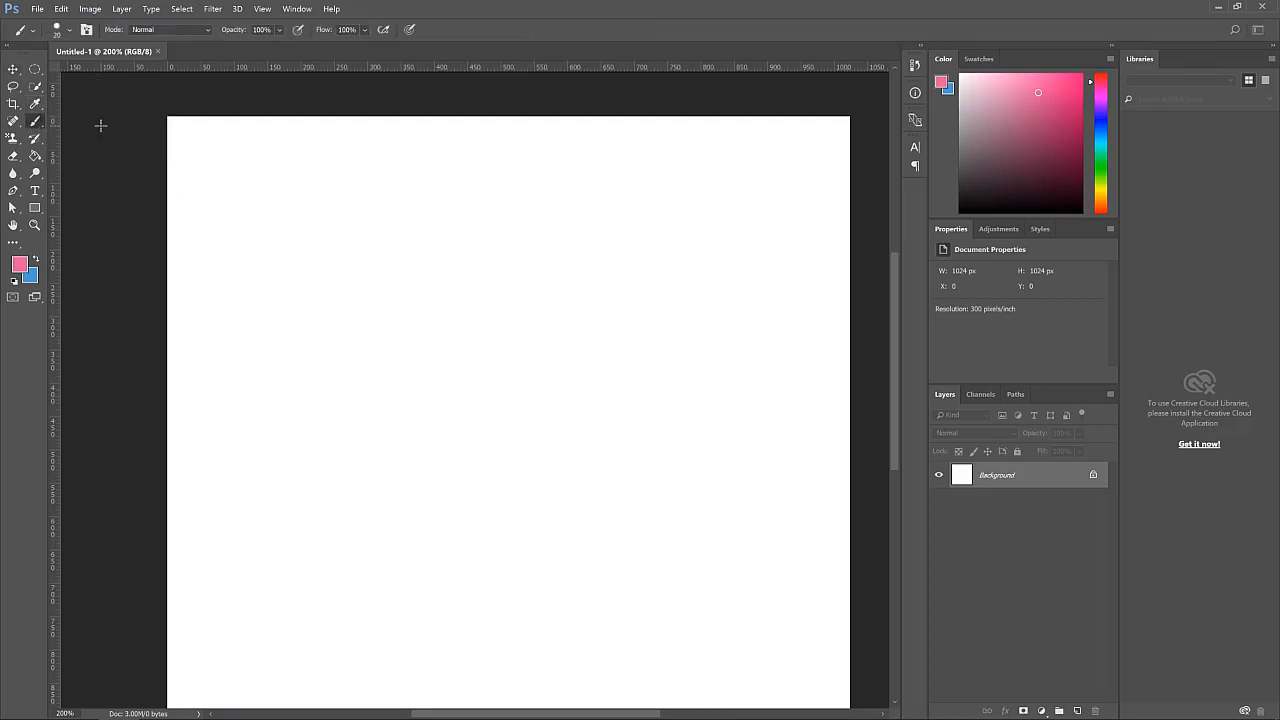
{"action": "left_click", "coordinate": [58, 31]}
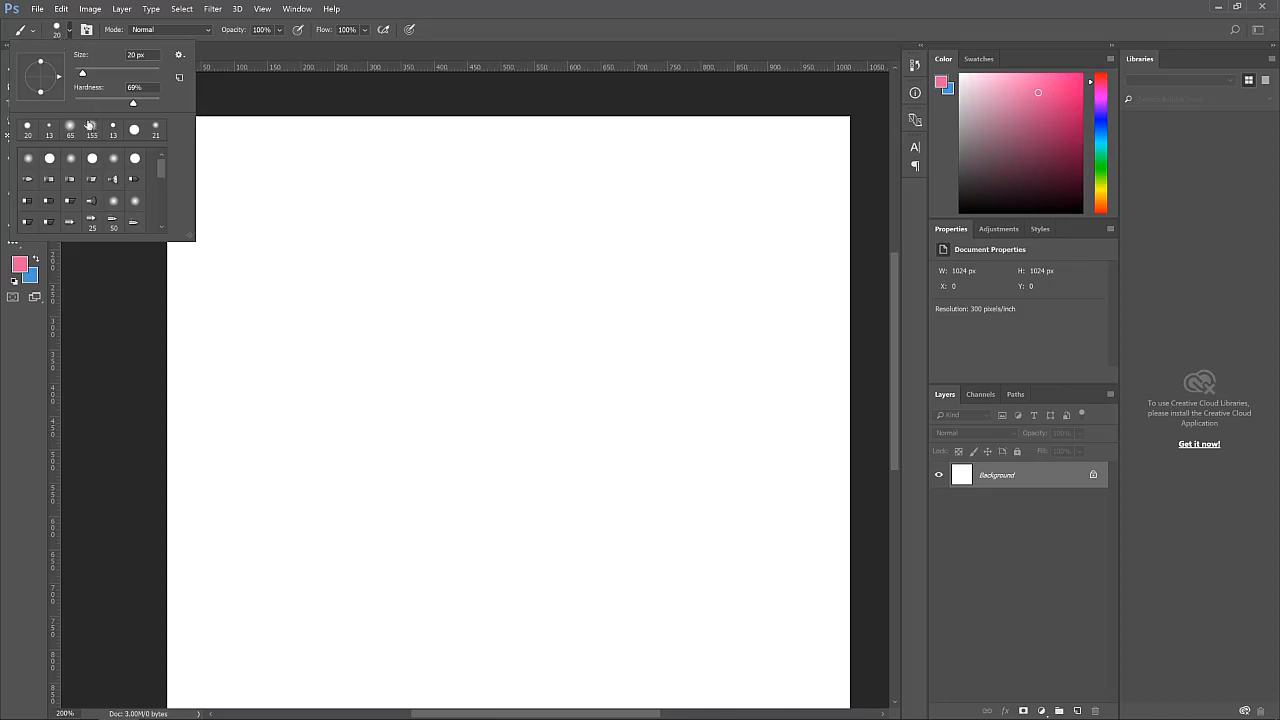
{"action": "left_click", "coordinate": [60, 31]}
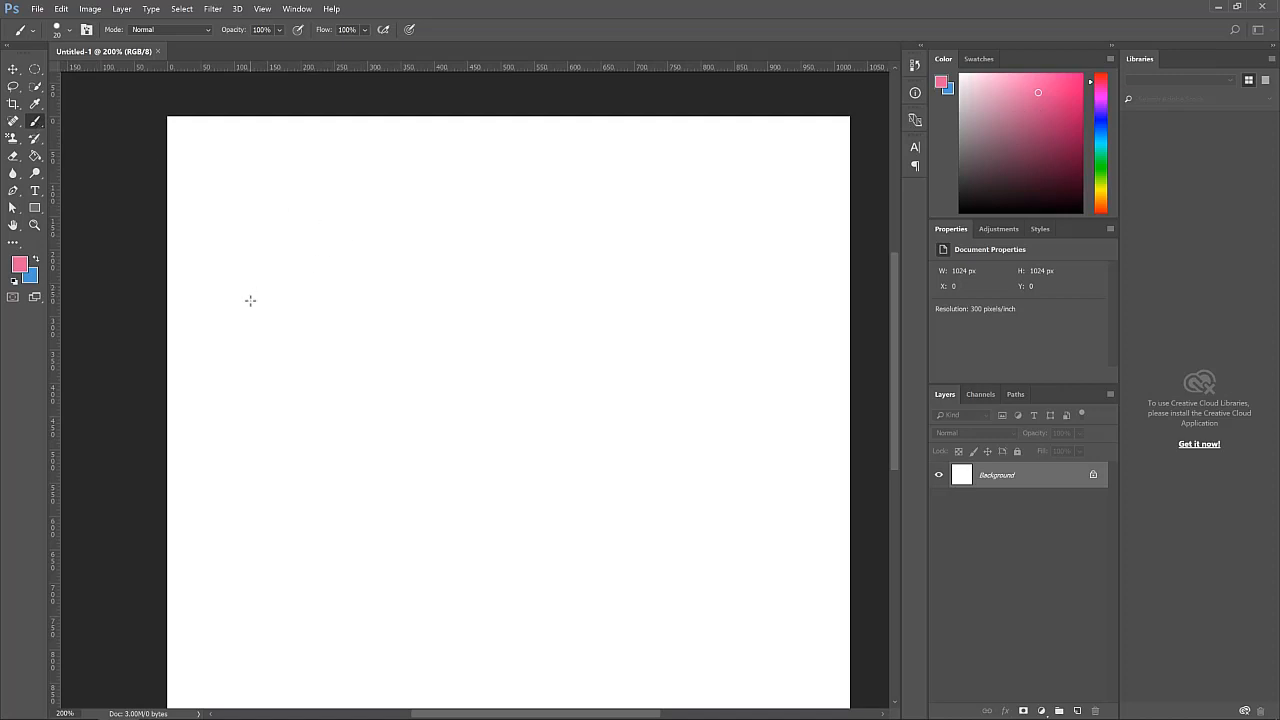
{"action": "mouse_move", "coordinate": [244, 300]}
{"action": "left_mouse_down"}
{"action": "mouse_move", "coordinate": [422, 219]}
{"action": "mouse_move", "coordinate": [529, 194]}
{"action": "left_mouse_up"}
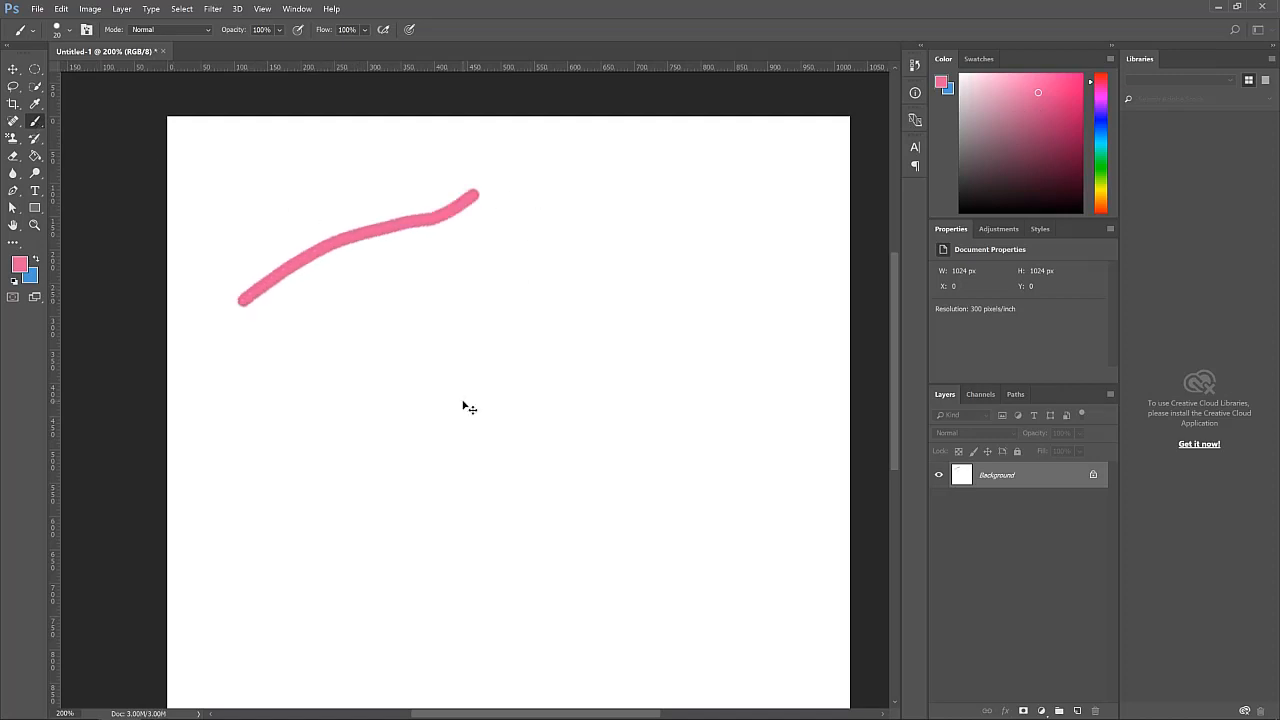
{"action": "key", "text": "ctrl+z"}
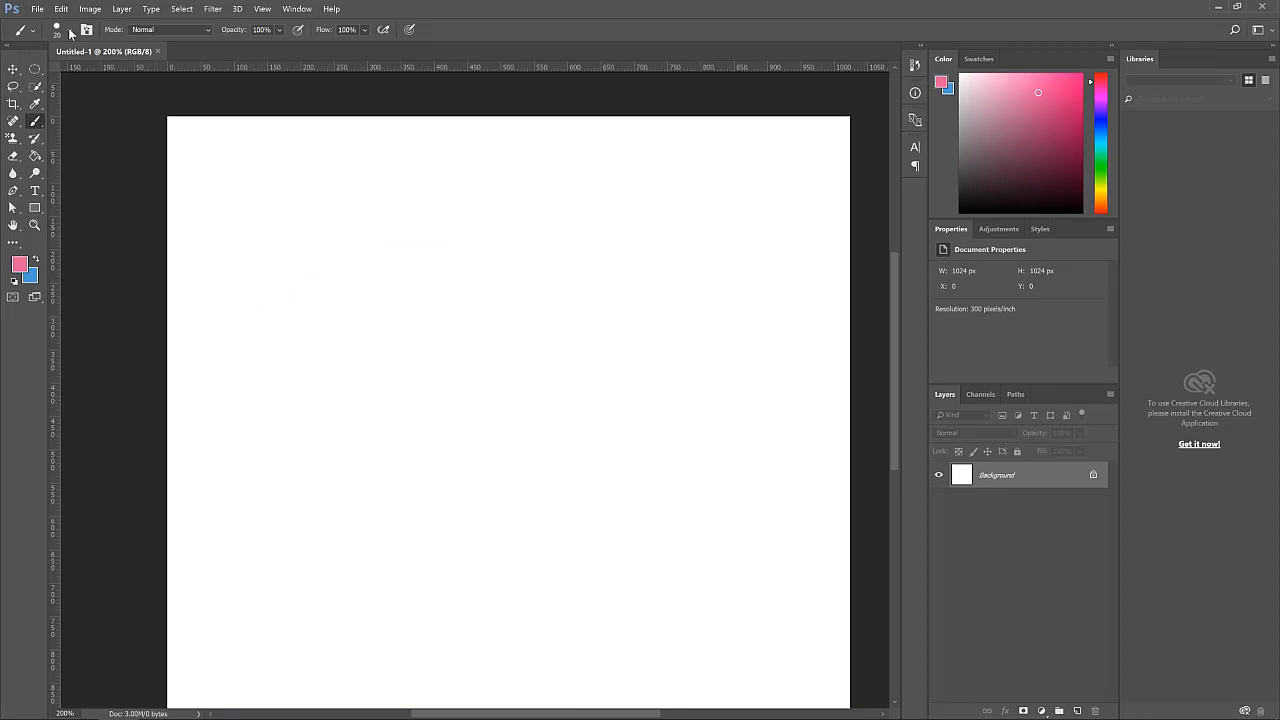
Pick a purple foreground color, paint a test stroke across the canvas and undo it
{"action": "left_click", "coordinate": [1101, 106]}
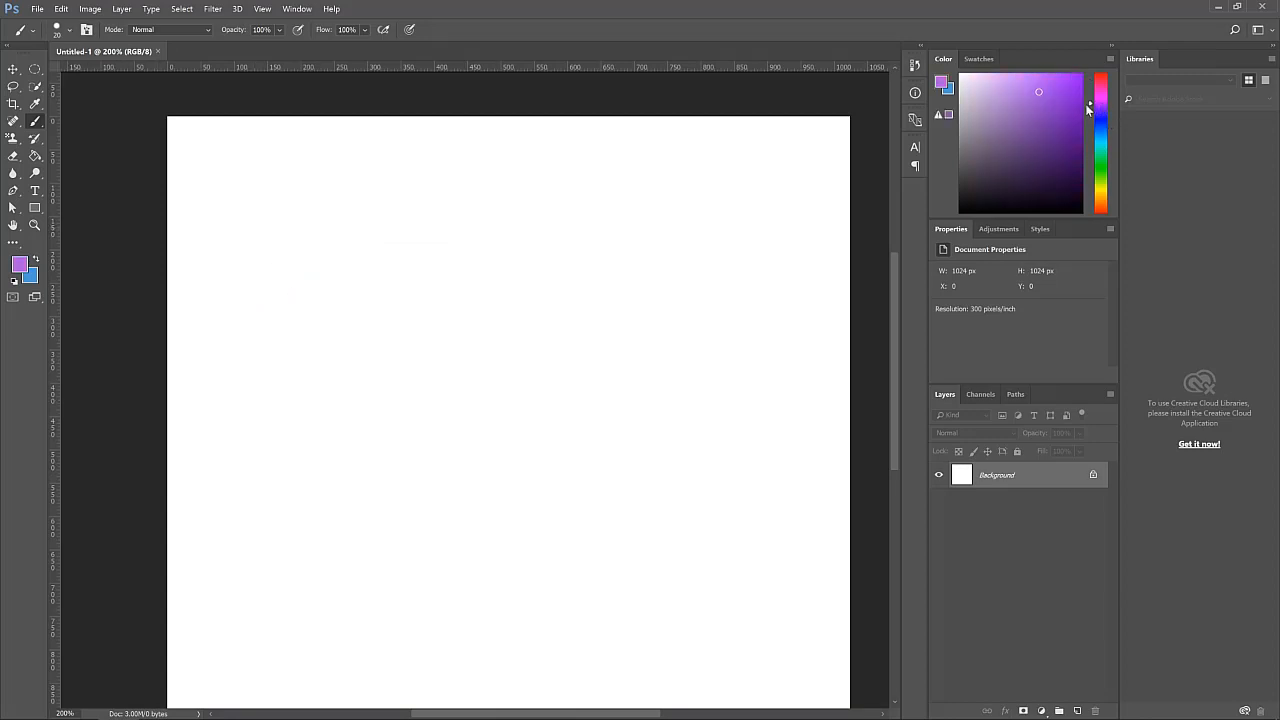
{"action": "left_click", "coordinate": [1064, 95]}
{"action": "mouse_move", "coordinate": [292, 266]}
{"action": "left_mouse_down"}
{"action": "mouse_move", "coordinate": [385, 183]}
{"action": "mouse_move", "coordinate": [469, 222]}
{"action": "mouse_move", "coordinate": [547, 190]}
{"action": "left_mouse_up"}
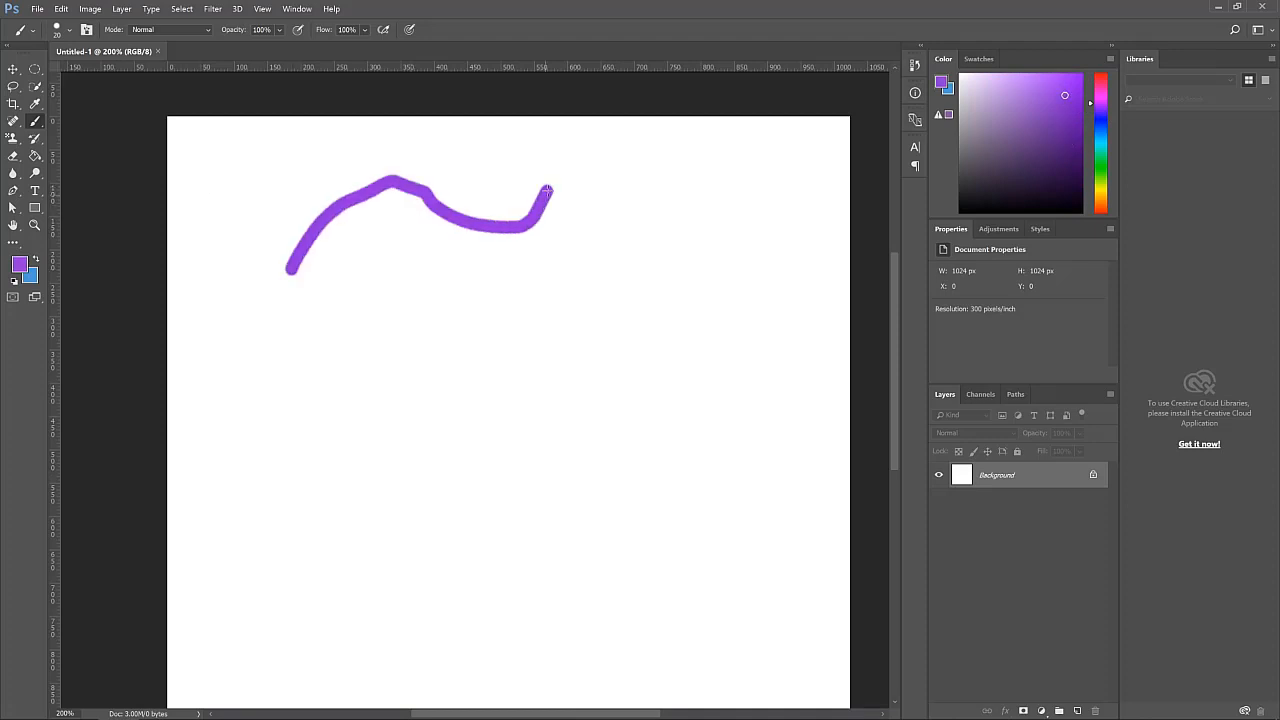
{"action": "key", "text": "ctrl+z"}
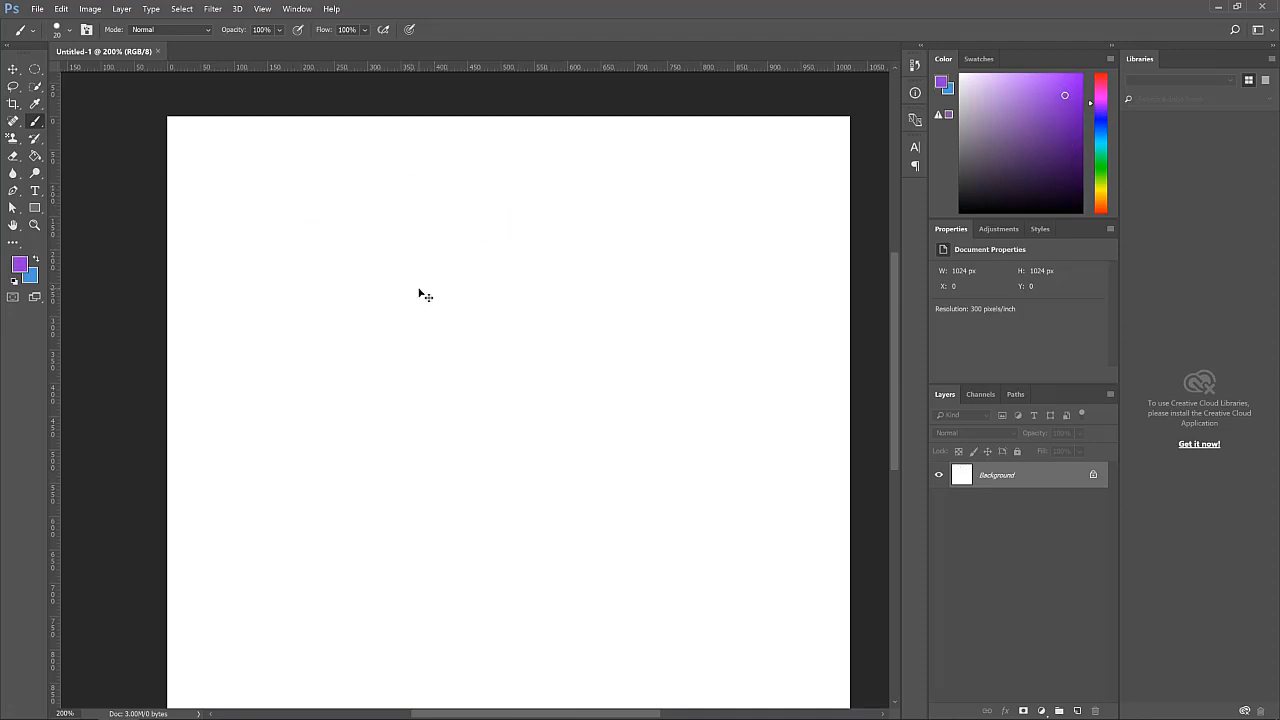
Choose a soft round brush preset for the Brush tool, paint a test stroke and undo it
{"action": "right_click", "coordinate": [40, 124]}
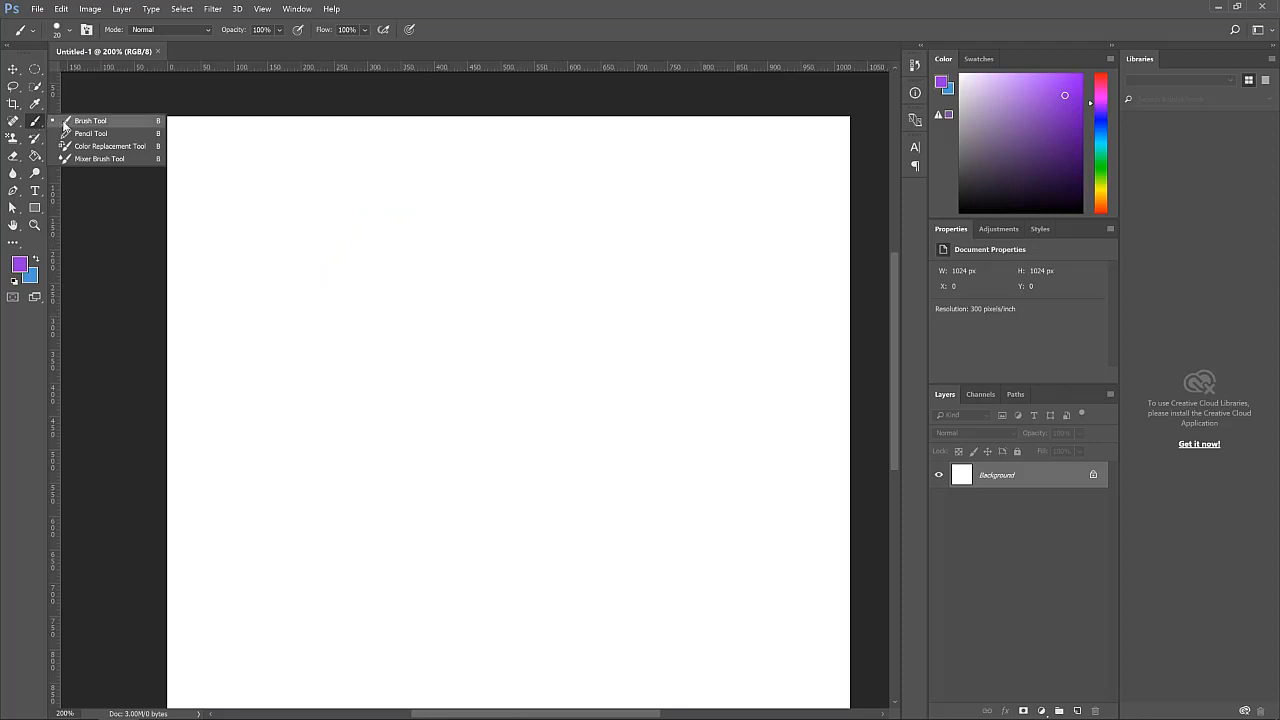
{"action": "left_click", "coordinate": [62, 121]}
{"action": "left_click", "coordinate": [70, 31]}
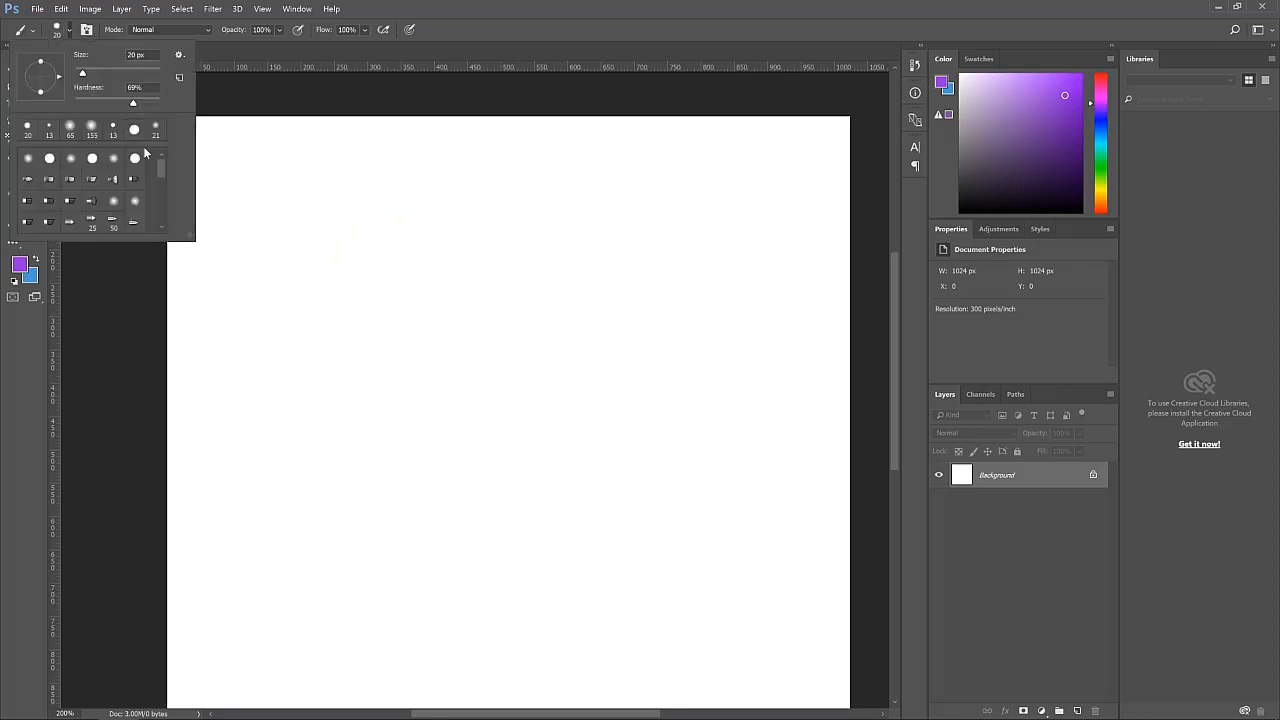
{"action": "left_click", "coordinate": [71, 158]}
{"action": "mouse_move", "coordinate": [323, 303]}
{"action": "left_mouse_down"}
{"action": "mouse_move", "coordinate": [392, 263]}
{"action": "mouse_move", "coordinate": [462, 266]}
{"action": "mouse_move", "coordinate": [560, 237]}
{"action": "left_mouse_up"}
{"action": "key", "text": "ctrl+z"}
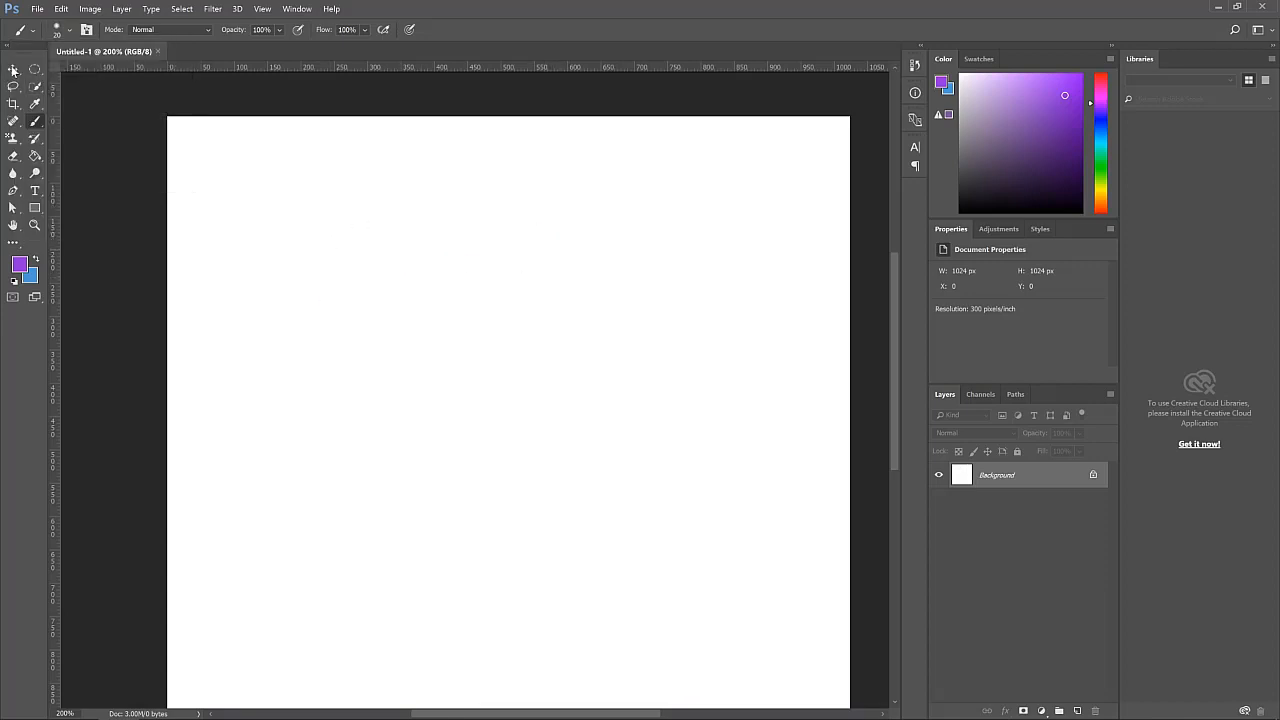
Choose a bristle brush tip preset, paint a horizontal test stroke and undo it
{"action": "left_click", "coordinate": [70, 35]}
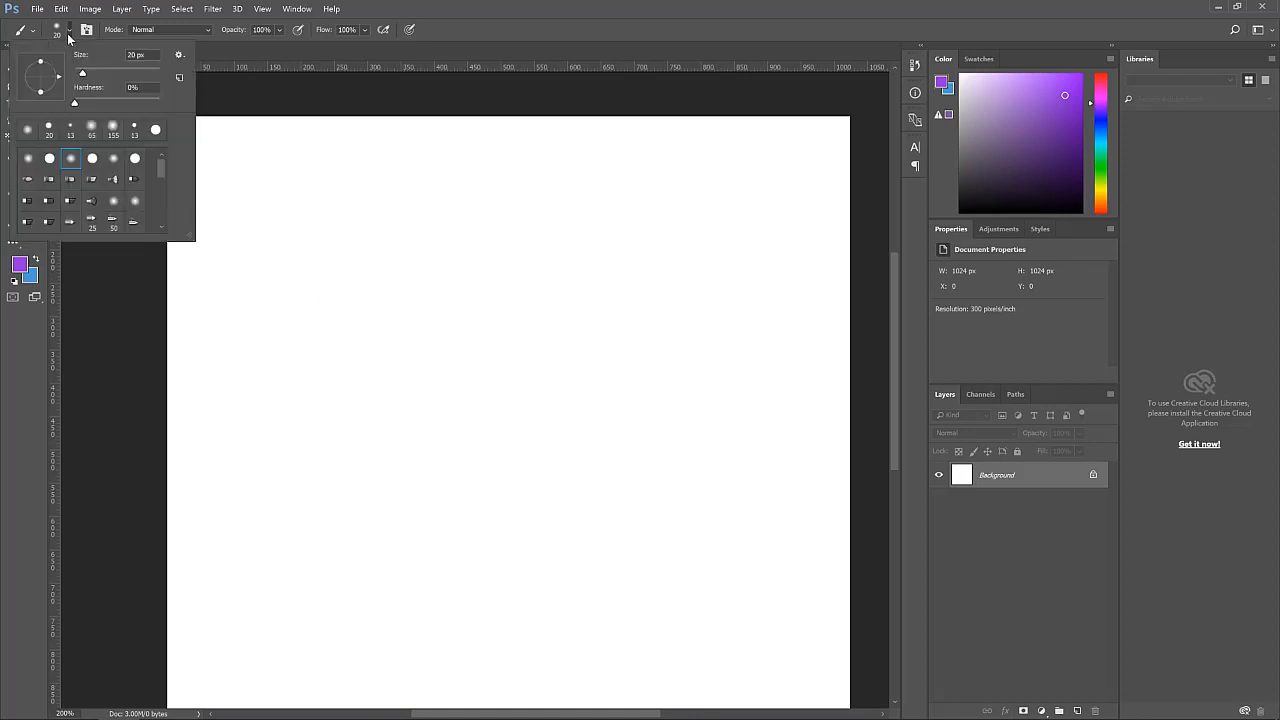
{"action": "left_click", "coordinate": [49, 179]}
{"action": "left_click", "coordinate": [375, 224]}
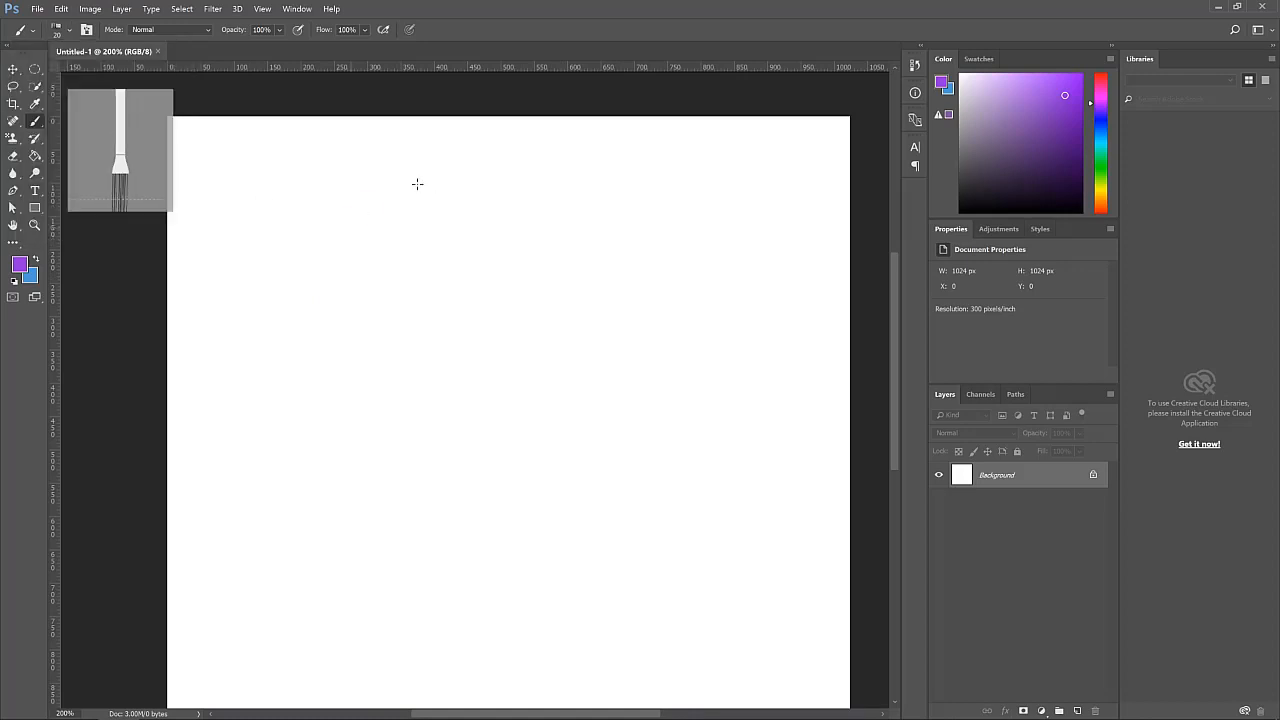
{"action": "mouse_move", "coordinate": [350, 228]}
{"action": "left_mouse_down"}
{"action": "mouse_move", "coordinate": [563, 203]}
{"action": "mouse_move", "coordinate": [628, 214]}
{"action": "left_mouse_up"}
{"action": "key", "text": "ctrl+z"}
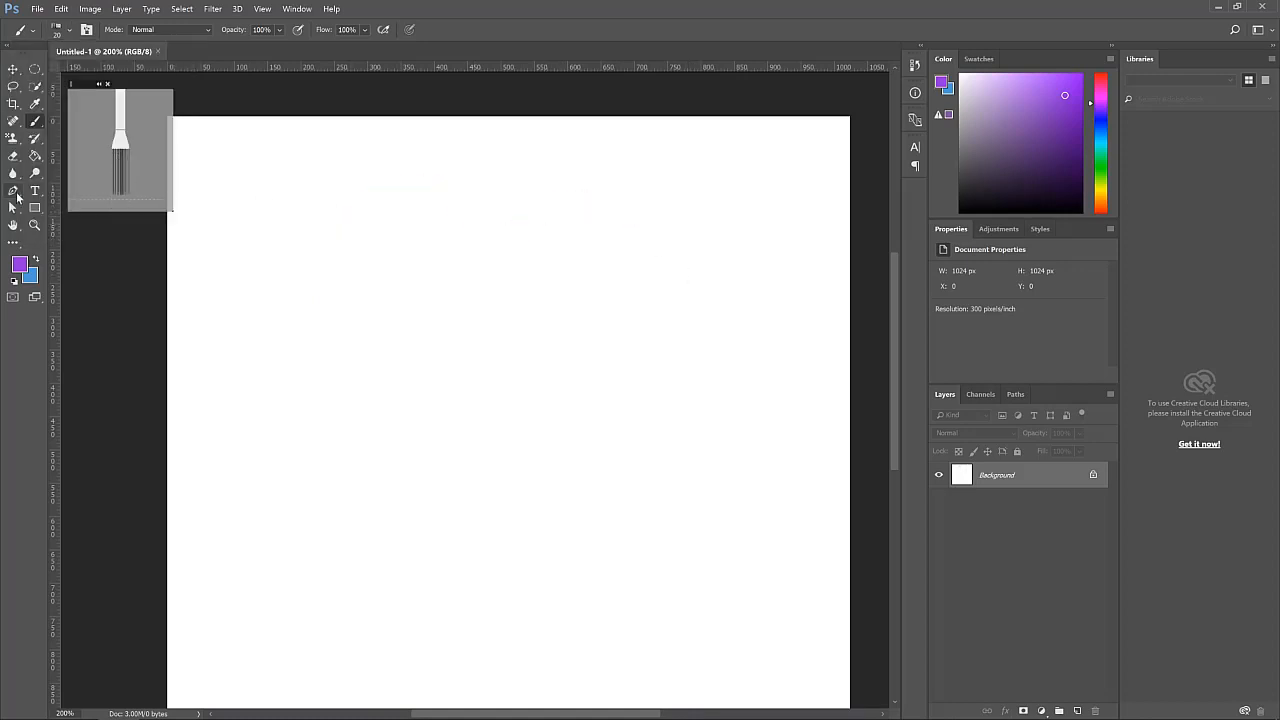
Choose a round-point bristle brush preset, reduce its size to 7 px, paint a diagonal test stroke and undo it
{"action": "left_click", "coordinate": [67, 31]}
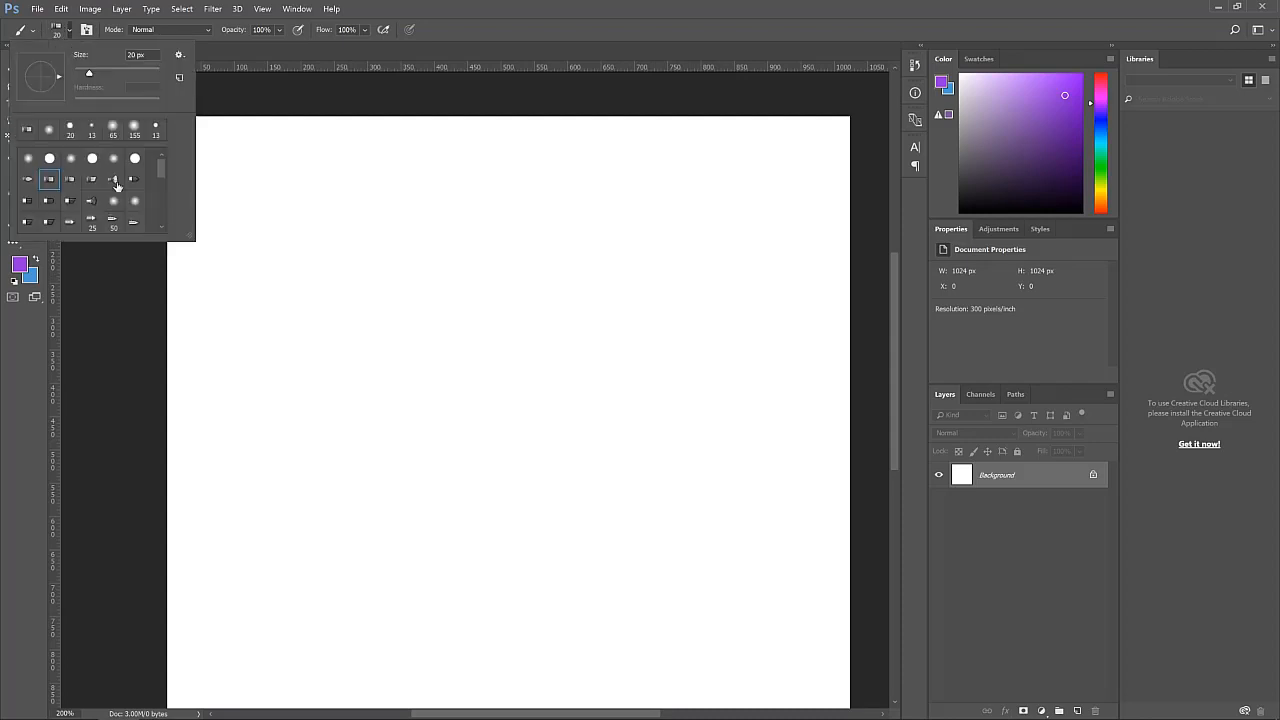
{"action": "scroll", "coordinate": [118, 186], "scroll_direction": "down", "scroll_amount": 10}
{"action": "scroll", "coordinate": [118, 186], "scroll_direction": "up", "scroll_amount": 10}
{"action": "left_click_drag", "start_coordinate": [92, 78], "coordinate": [88, 77]}
{"action": "left_click", "coordinate": [27, 183]}
{"action": "left_click_drag", "start_coordinate": [86, 77], "coordinate": [81, 76]}
{"action": "left_click", "coordinate": [406, 212]}
{"action": "left_click_drag", "start_coordinate": [406, 211], "coordinate": [356, 280]}
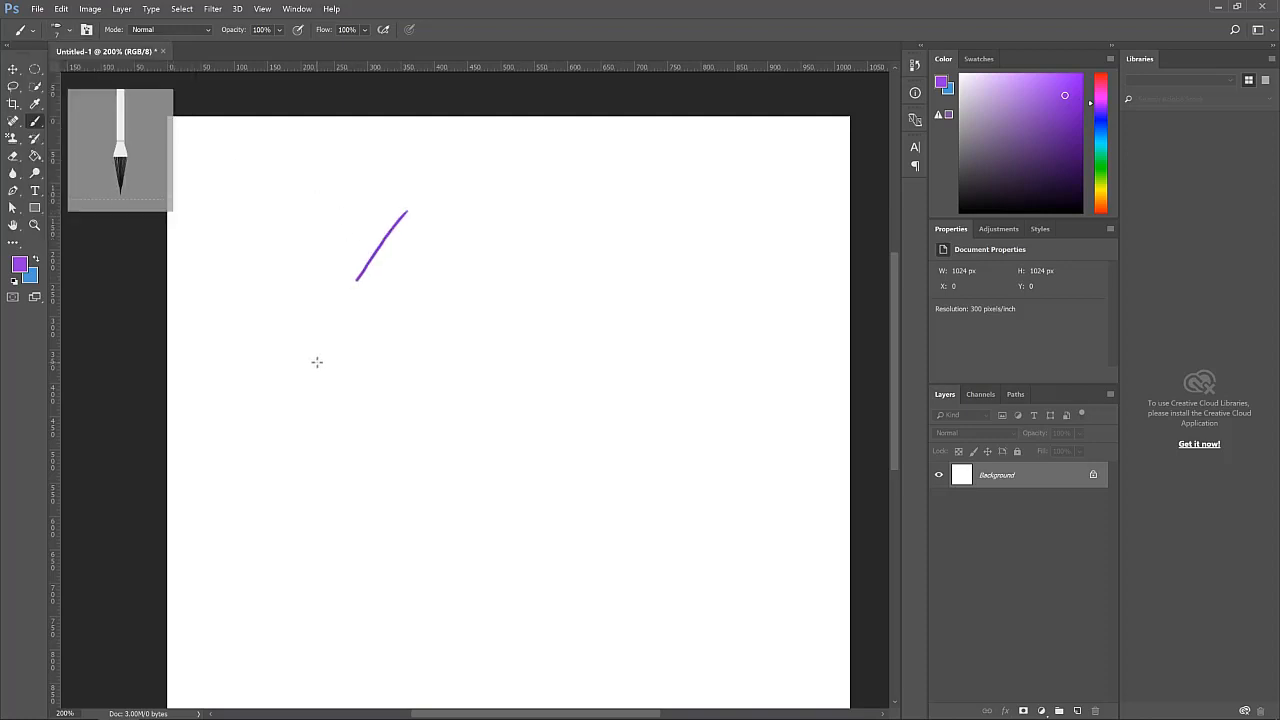
{"action": "key", "text": "ctrl+z"}
Open the brush blend mode list and keep the mode at Normal
{"action": "left_click", "coordinate": [70, 36]}
{"action": "left_click", "coordinate": [140, 30]}
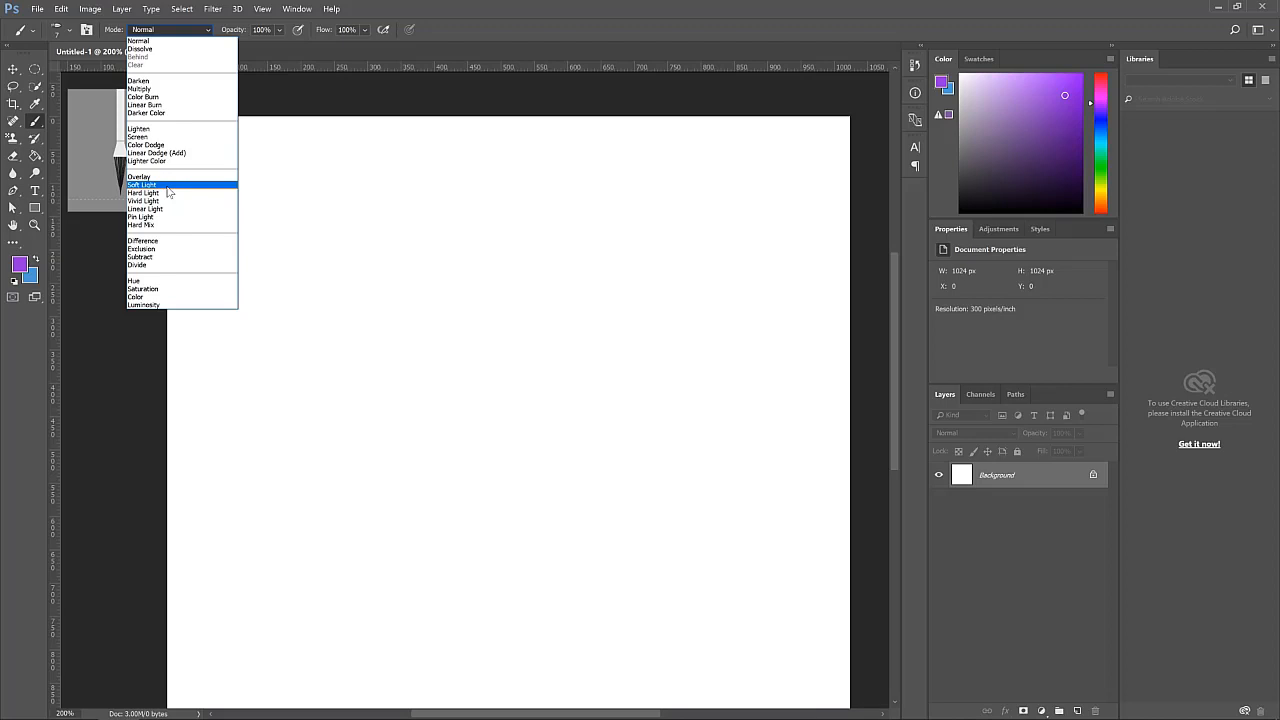
{"action": "left_click", "coordinate": [152, 40]}
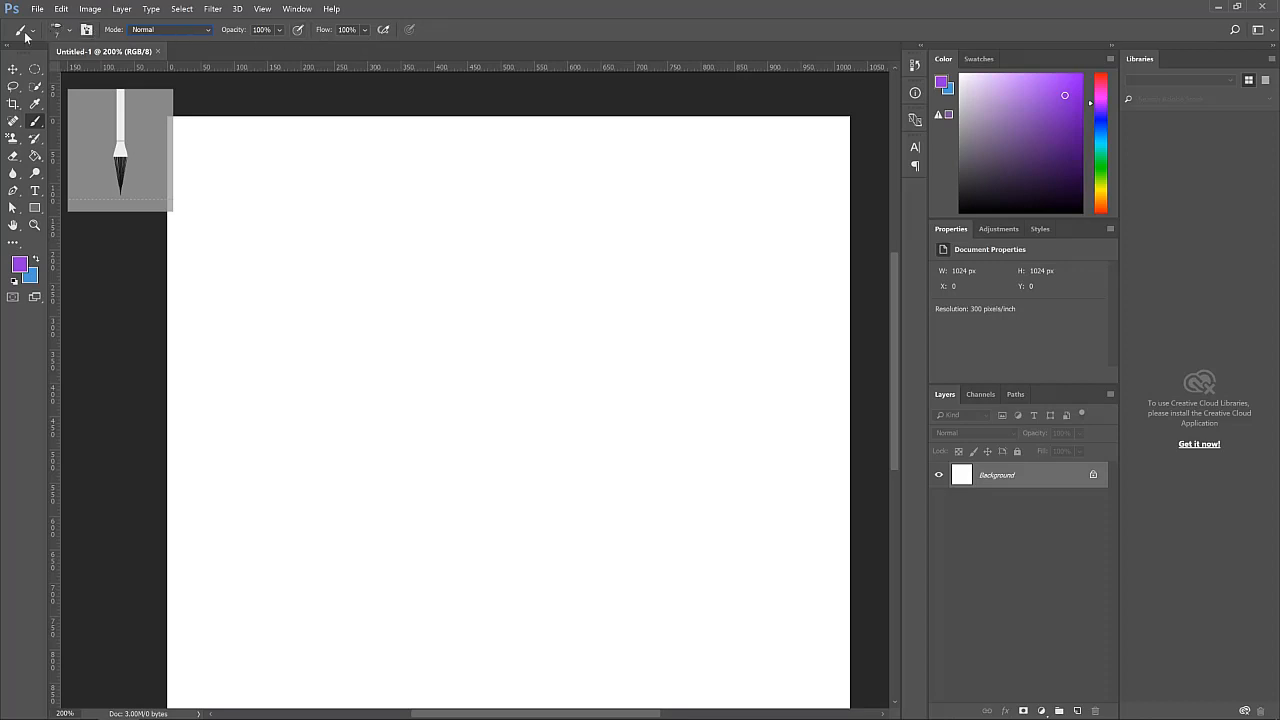
In the Brush settings, set Stiffness to 100% and Spacing to 1%, then close the panel
{"action": "left_click", "coordinate": [87, 31]}
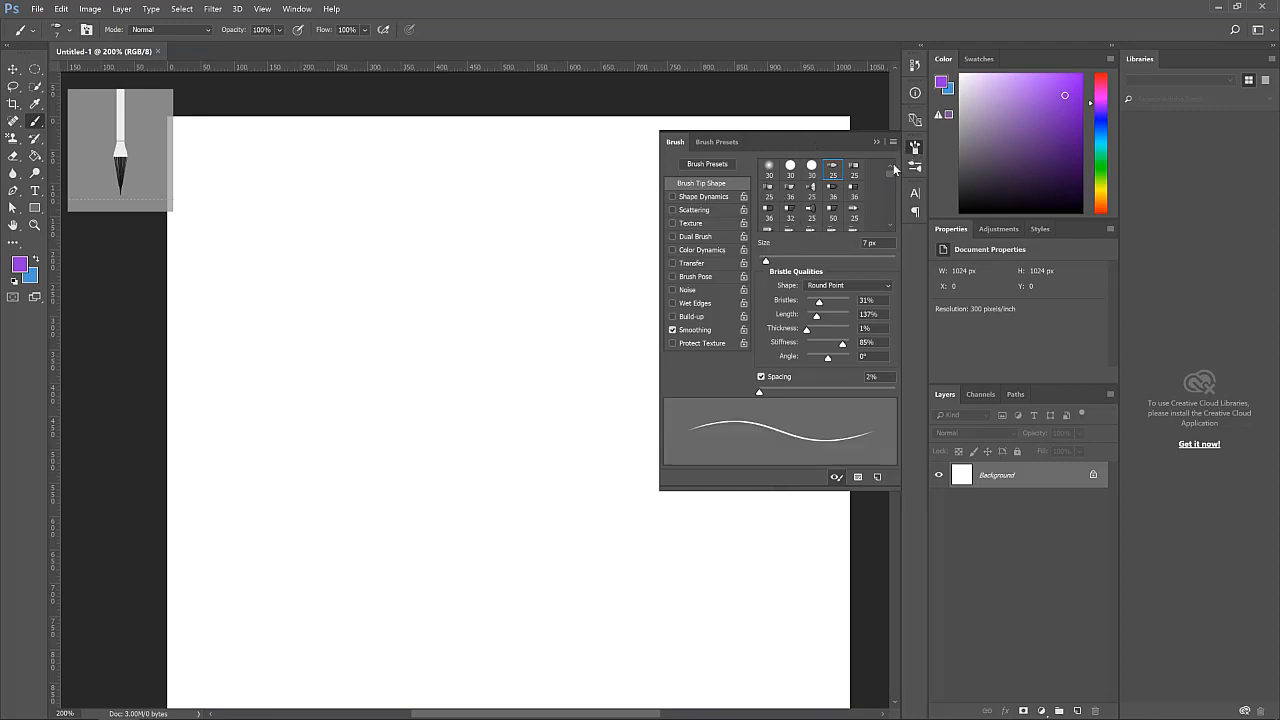
{"action": "scroll", "coordinate": [688, 214], "scroll_direction": "up", "scroll_amount": 2}
{"action": "scroll", "coordinate": [685, 262], "scroll_direction": "down", "scroll_amount": 1}
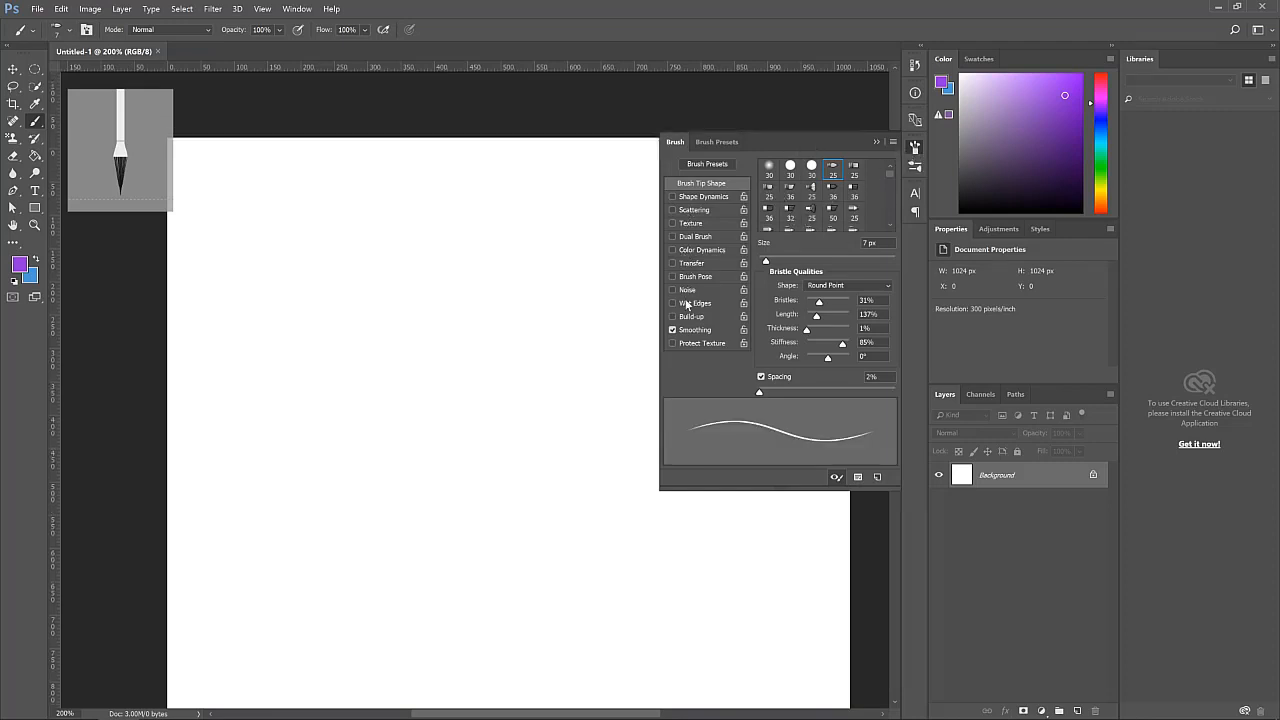
{"action": "scroll", "coordinate": [687, 303], "scroll_direction": "down", "scroll_amount": 1}
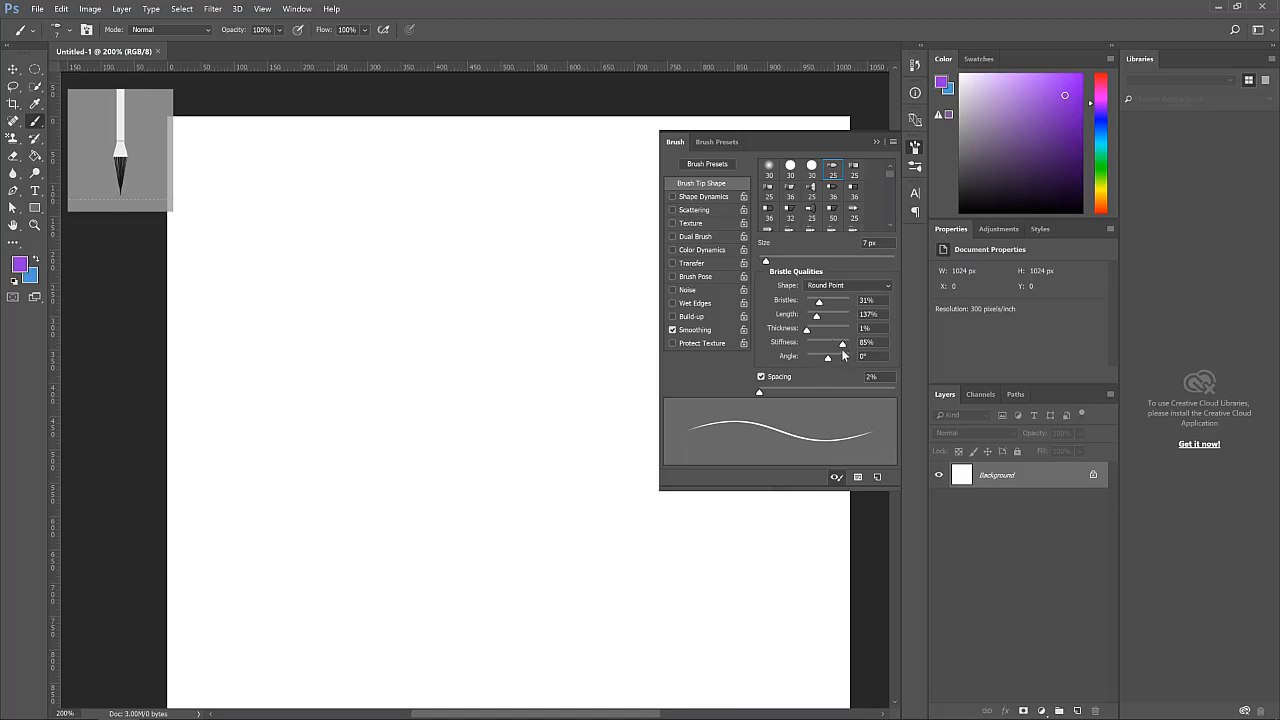
{"action": "left_click_drag", "start_coordinate": [843, 346], "coordinate": [858, 350]}
{"action": "left_click_drag", "start_coordinate": [759, 393], "coordinate": [837, 393]}
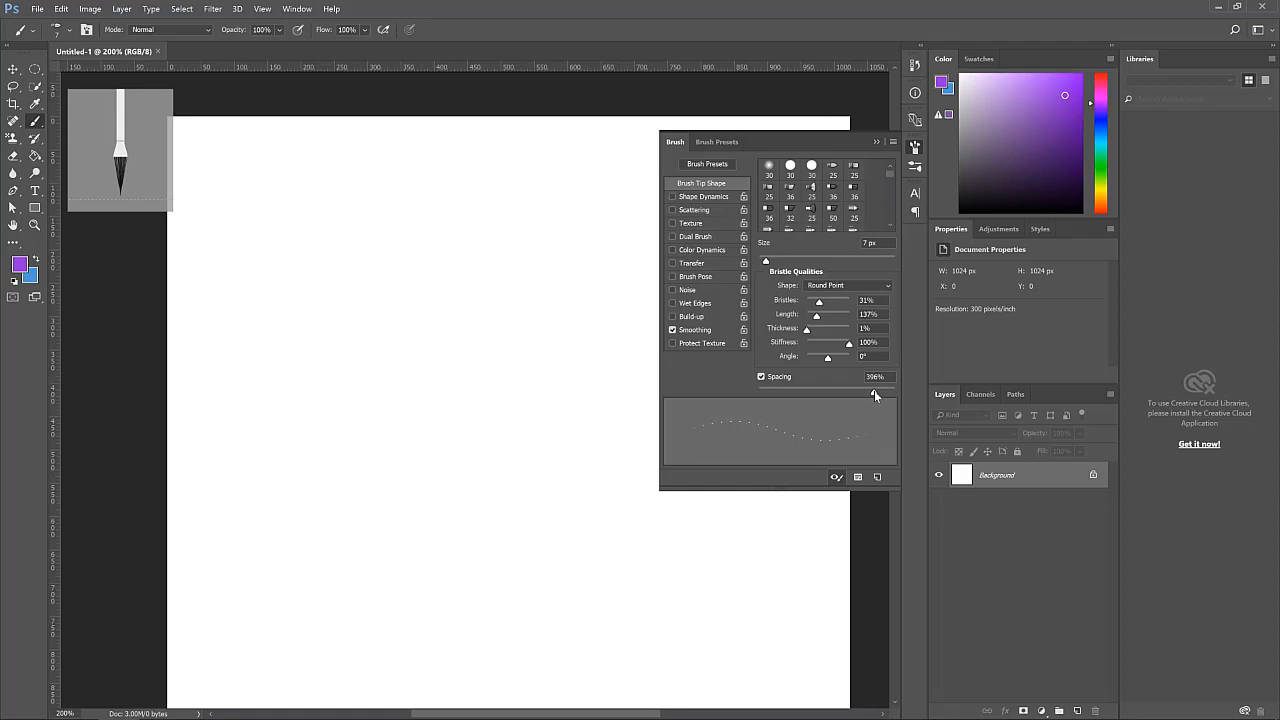
{"action": "left_click_drag", "start_coordinate": [874, 390], "coordinate": [864, 391]}
{"action": "mouse_move", "coordinate": [864, 391]}
{"action": "left_mouse_down"}
{"action": "mouse_move", "coordinate": [767, 394]}
{"action": "mouse_move", "coordinate": [873, 395]}
{"action": "left_mouse_up"}
{"action": "left_click_drag", "start_coordinate": [851, 389], "coordinate": [719, 384]}
{"action": "left_click", "coordinate": [914, 147]}
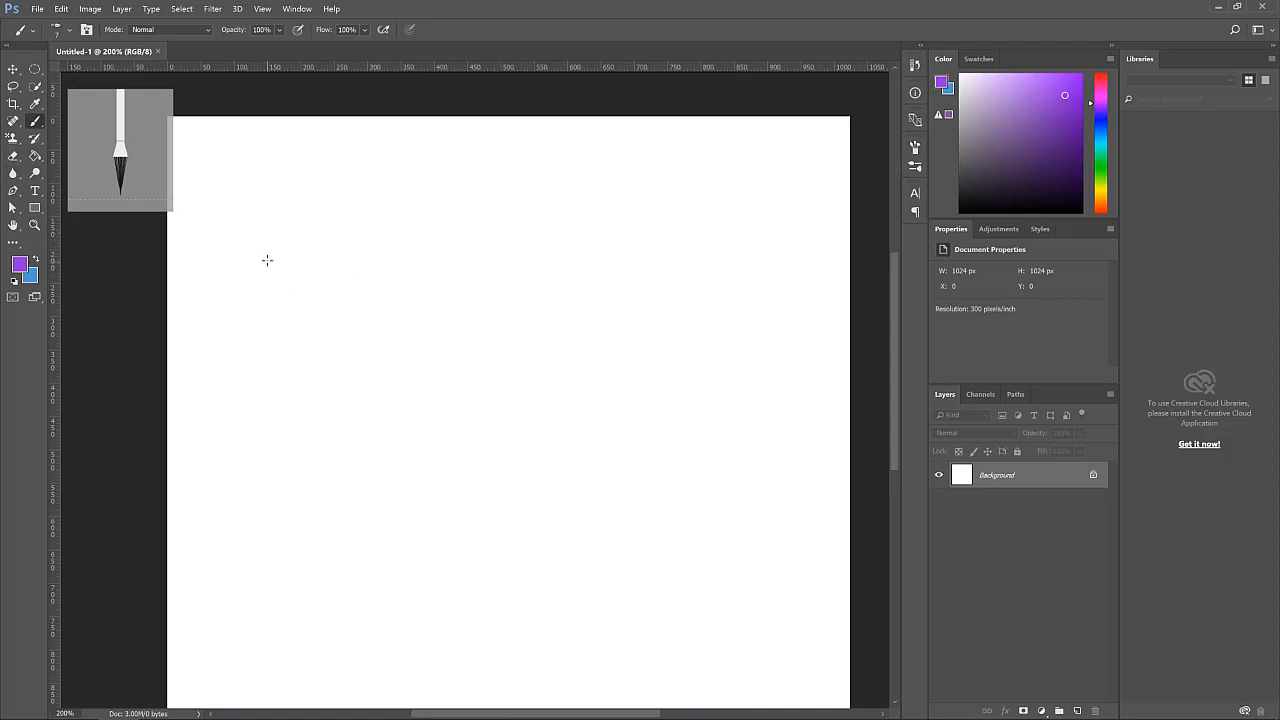
Sketch a shoe outline in purple near the top of the canvas
{"action": "mouse_move", "coordinate": [284, 265]}
{"action": "left_mouse_down"}
{"action": "mouse_move", "coordinate": [276, 228]}
{"action": "mouse_move", "coordinate": [297, 174]}
{"action": "mouse_move", "coordinate": [367, 195]}
{"action": "mouse_move", "coordinate": [391, 185]}
{"action": "mouse_move", "coordinate": [398, 207]}
{"action": "mouse_move", "coordinate": [445, 225]}
{"action": "mouse_move", "coordinate": [463, 215]}
{"action": "mouse_move", "coordinate": [462, 280]}
{"action": "left_mouse_up"}
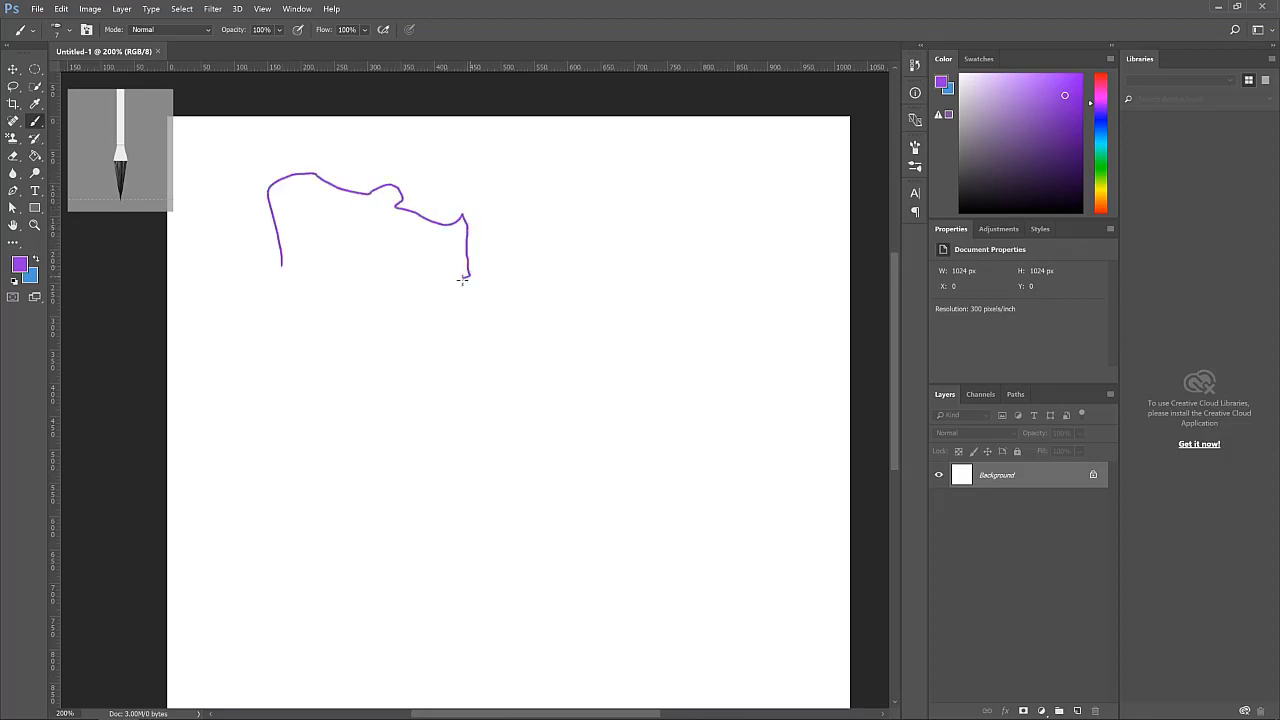
{"action": "mouse_move", "coordinate": [249, 274]}
{"action": "left_mouse_down"}
{"action": "mouse_move", "coordinate": [308, 258]}
{"action": "mouse_move", "coordinate": [248, 268]}
{"action": "mouse_move", "coordinate": [470, 276]}
{"action": "mouse_move", "coordinate": [298, 271]}
{"action": "mouse_move", "coordinate": [270, 258]}
{"action": "mouse_move", "coordinate": [450, 276]}
{"action": "left_mouse_up"}
{"action": "key", "text": "ctrl+z"}
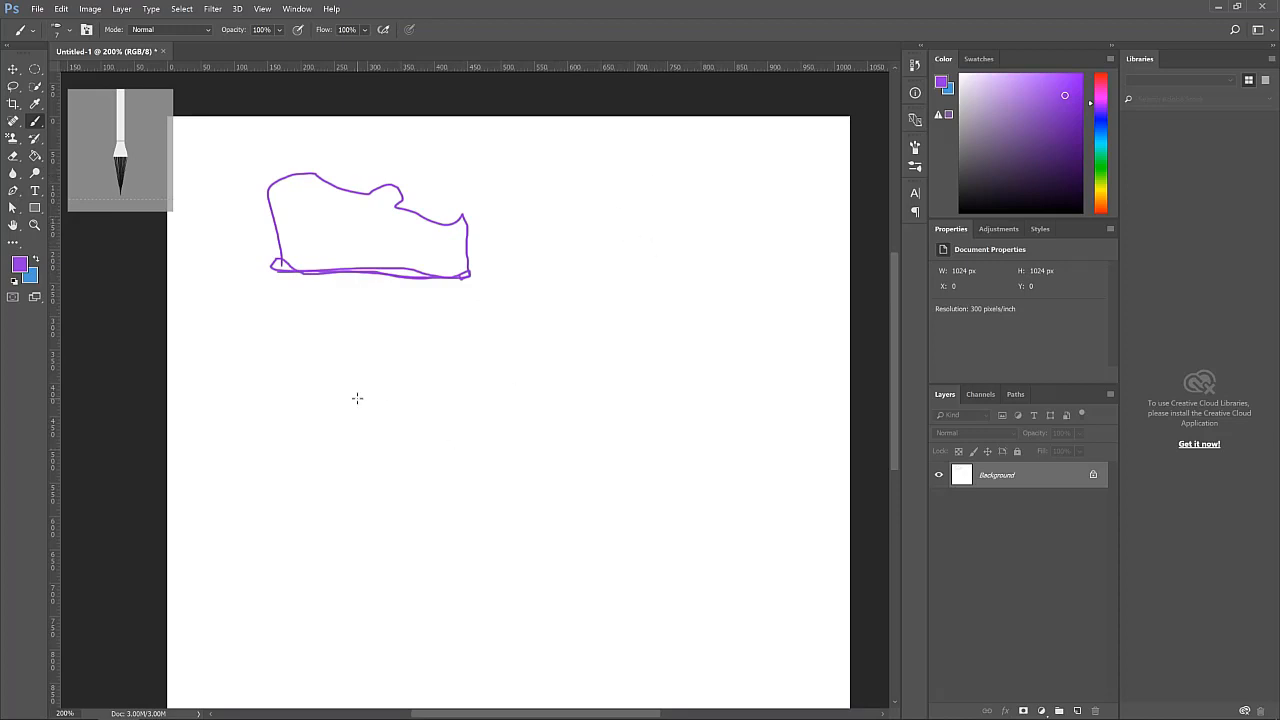
{"action": "scroll", "coordinate": [357, 398], "scroll_direction": "down", "scroll_amount": 3}
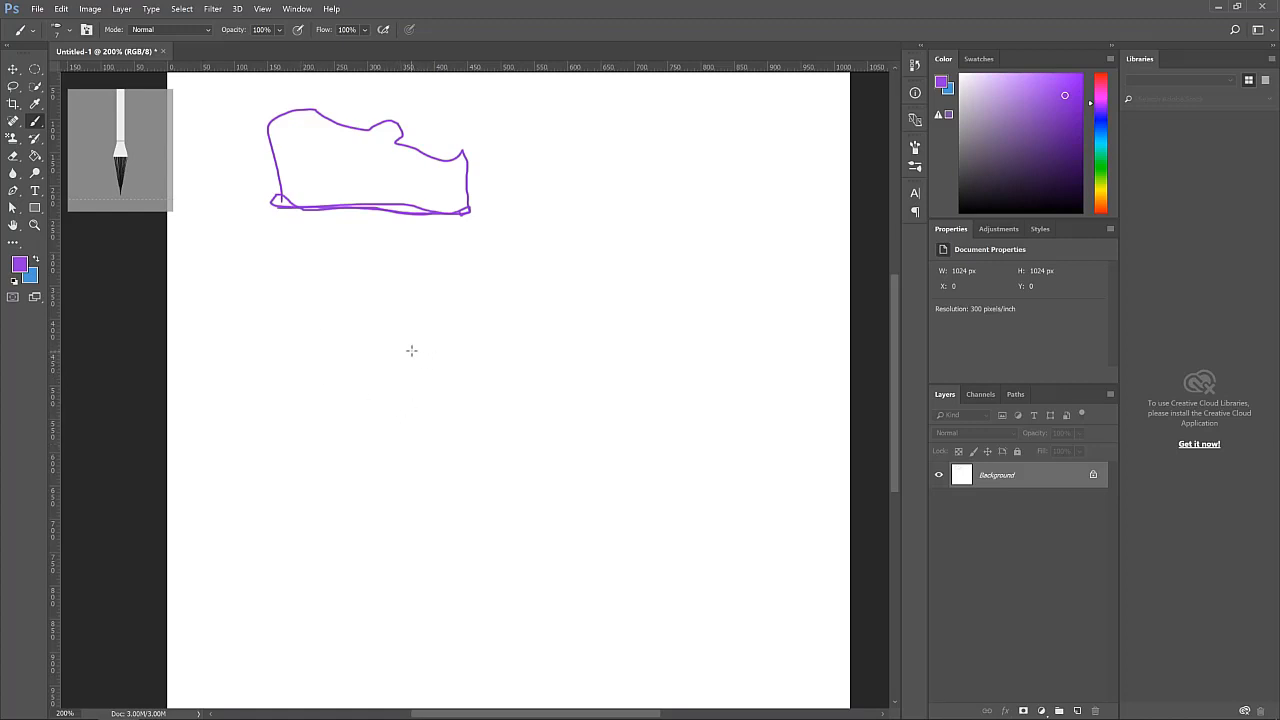
{"action": "mouse_move", "coordinate": [411, 350]}
{"action": "left_mouse_down"}
{"action": "mouse_move", "coordinate": [474, 360]}
{"action": "mouse_move", "coordinate": [525, 341]}
{"action": "mouse_move", "coordinate": [430, 340]}
{"action": "mouse_move", "coordinate": [417, 352]}
{"action": "mouse_move", "coordinate": [524, 341]}
{"action": "left_mouse_up"}
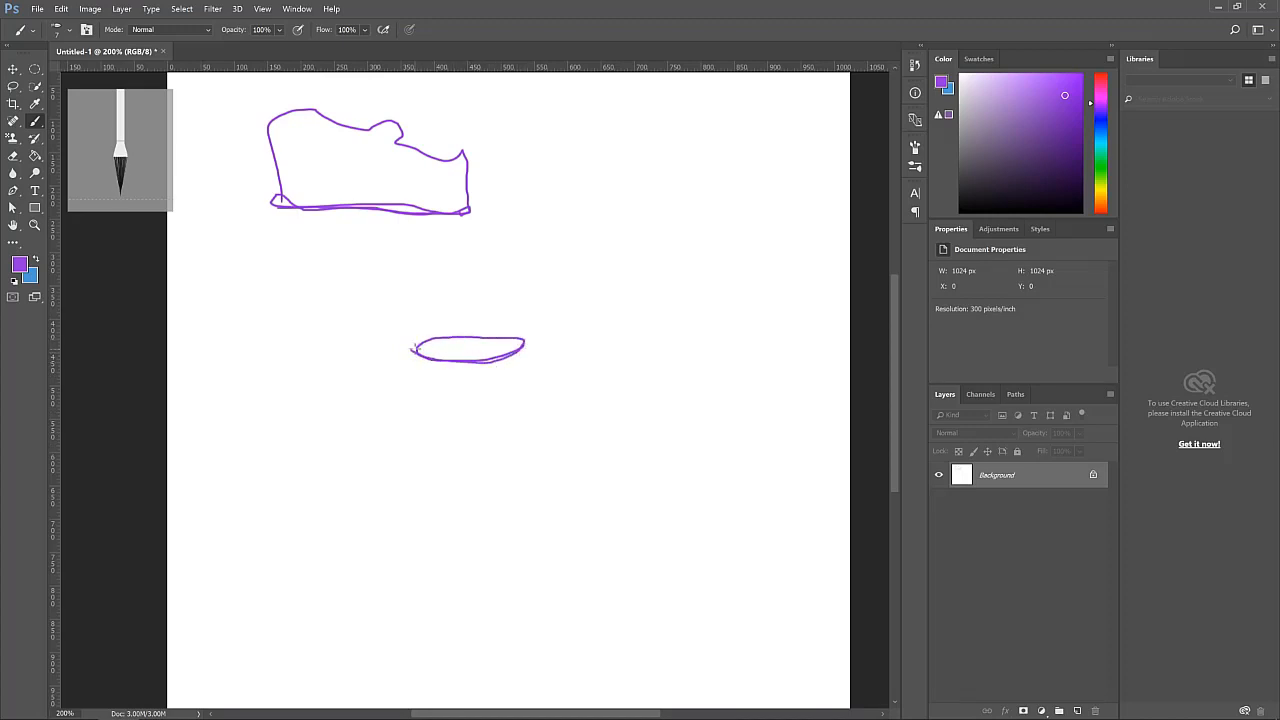
{"action": "key", "text": "ctrl+z"}
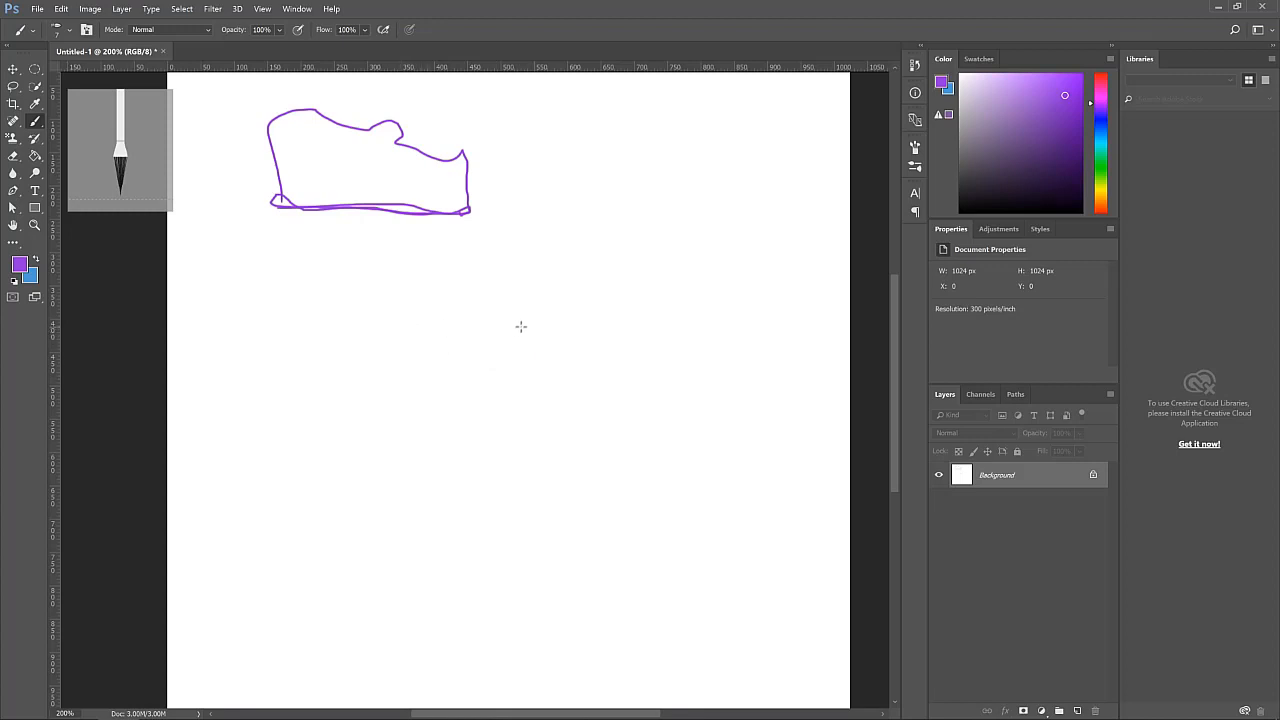
Sketch a cup with a rim, rounded body and handle below the shoe
{"action": "mouse_move", "coordinate": [522, 324]}
{"action": "left_mouse_down"}
{"action": "mouse_move", "coordinate": [453, 344]}
{"action": "mouse_move", "coordinate": [534, 352]}
{"action": "mouse_move", "coordinate": [561, 337]}
{"action": "mouse_move", "coordinate": [492, 324]}
{"action": "mouse_move", "coordinate": [454, 340]}
{"action": "mouse_move", "coordinate": [557, 343]}
{"action": "mouse_move", "coordinate": [485, 326]}
{"action": "mouse_move", "coordinate": [462, 336]}
{"action": "mouse_move", "coordinate": [470, 347]}
{"action": "mouse_move", "coordinate": [461, 327]}
{"action": "mouse_move", "coordinate": [452, 371]}
{"action": "mouse_move", "coordinate": [481, 424]}
{"action": "left_mouse_up"}
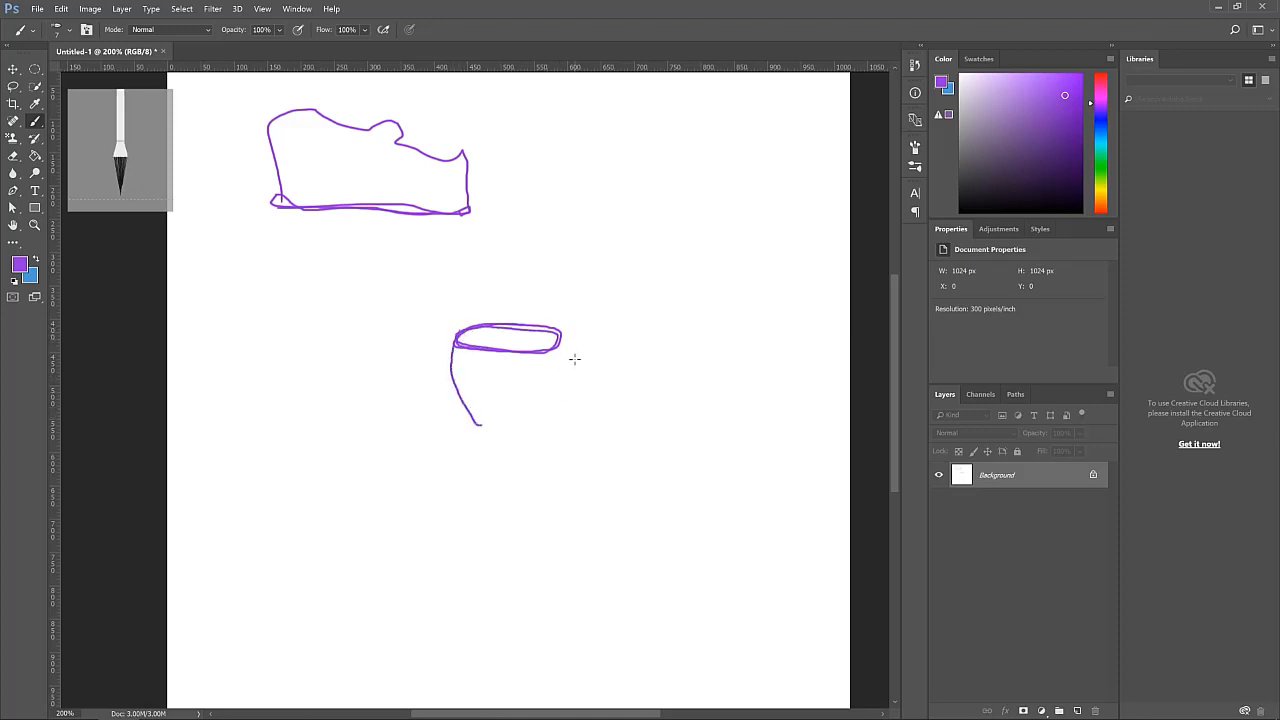
{"action": "mouse_move", "coordinate": [559, 343]}
{"action": "left_mouse_down"}
{"action": "mouse_move", "coordinate": [562, 356]}
{"action": "mouse_move", "coordinate": [525, 428]}
{"action": "left_mouse_up"}
{"action": "key", "text": "ctrl+z"}
{"action": "mouse_move", "coordinate": [453, 383]}
{"action": "left_mouse_down"}
{"action": "mouse_move", "coordinate": [479, 429]}
{"action": "mouse_move", "coordinate": [513, 434]}
{"action": "mouse_move", "coordinate": [531, 430]}
{"action": "mouse_move", "coordinate": [555, 390]}
{"action": "mouse_move", "coordinate": [523, 435]}
{"action": "mouse_move", "coordinate": [475, 430]}
{"action": "mouse_move", "coordinate": [516, 434]}
{"action": "left_mouse_up"}
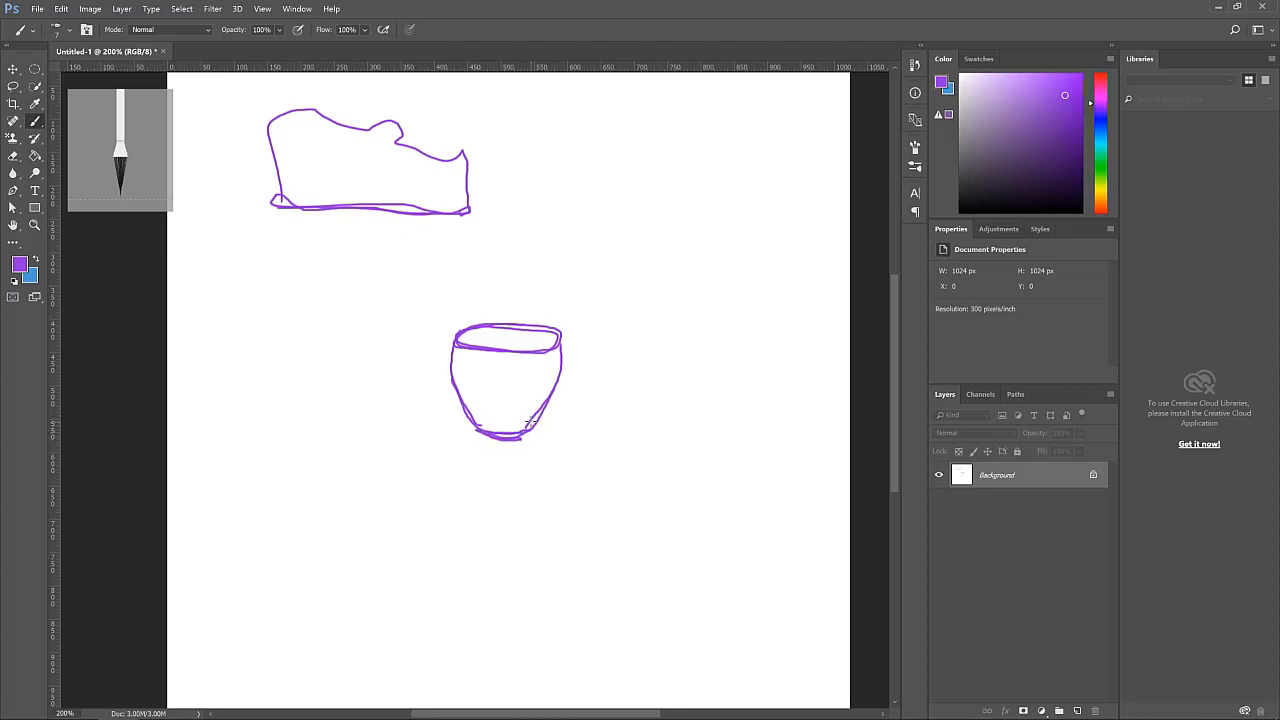
{"action": "scroll", "coordinate": [526, 417], "scroll_direction": "down", "scroll_amount": 2}
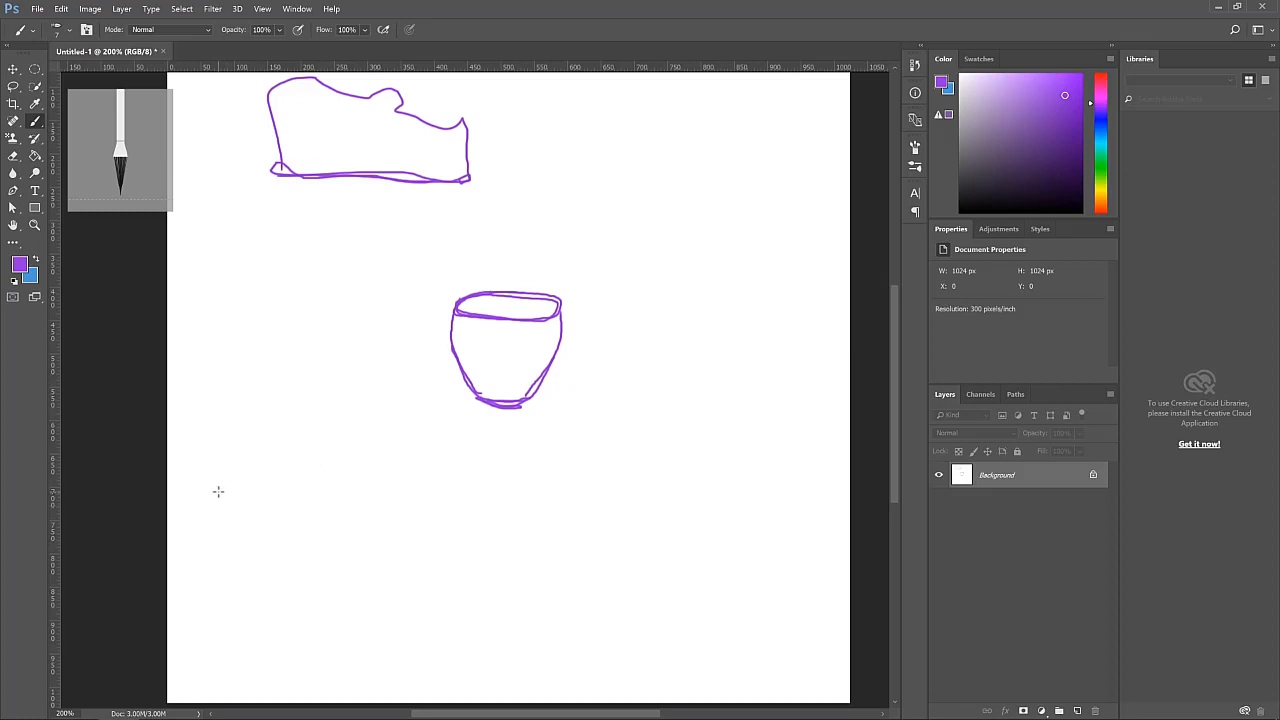
{"action": "scroll", "coordinate": [330, 517], "scroll_direction": "down", "scroll_amount": 3}
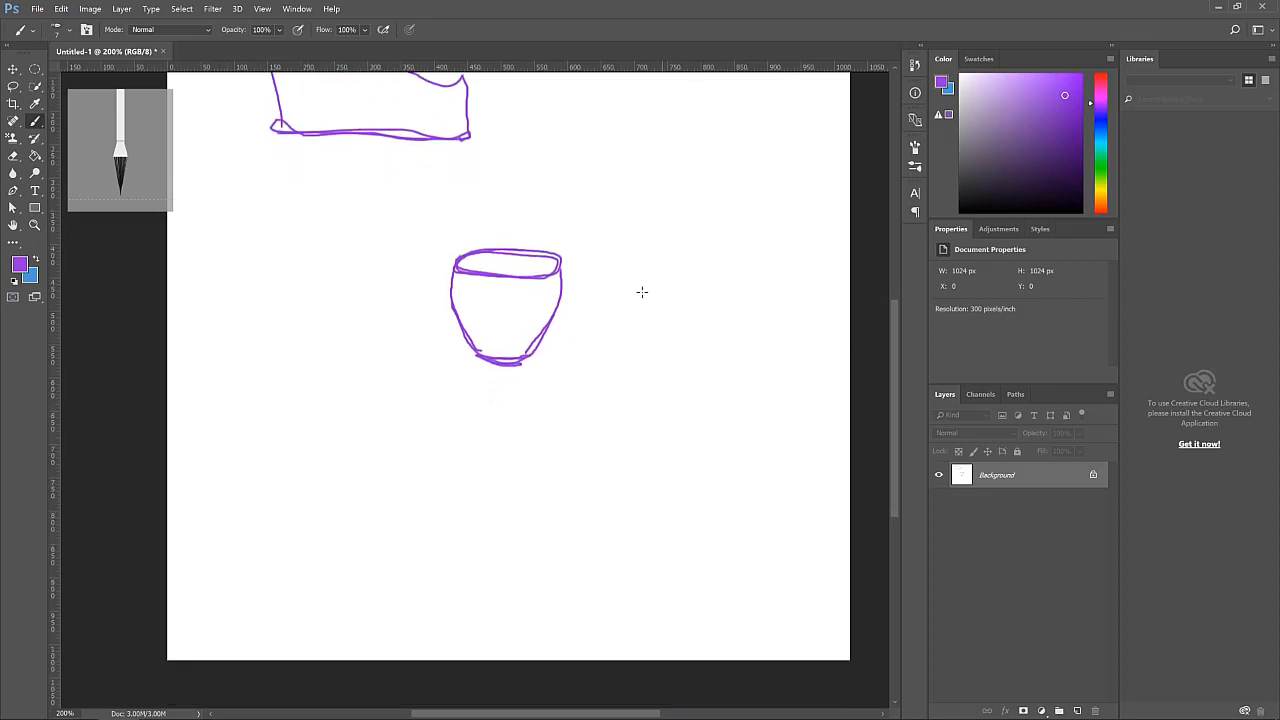
{"action": "mouse_move", "coordinate": [562, 277]}
{"action": "left_mouse_down"}
{"action": "mouse_move", "coordinate": [596, 274]}
{"action": "mouse_move", "coordinate": [612, 294]}
{"action": "mouse_move", "coordinate": [594, 326]}
{"action": "mouse_move", "coordinate": [534, 348]}
{"action": "mouse_move", "coordinate": [600, 321]}
{"action": "mouse_move", "coordinate": [612, 296]}
{"action": "mouse_move", "coordinate": [598, 277]}
{"action": "mouse_move", "coordinate": [572, 278]}
{"action": "mouse_move", "coordinate": [594, 269]}
{"action": "mouse_move", "coordinate": [612, 292]}
{"action": "mouse_move", "coordinate": [606, 318]}
{"action": "mouse_move", "coordinate": [532, 353]}
{"action": "left_mouse_up"}
Draw a slanted parallelogram tabletop outline below the cup
{"action": "scroll", "coordinate": [477, 380], "scroll_direction": "up", "scroll_amount": 2}
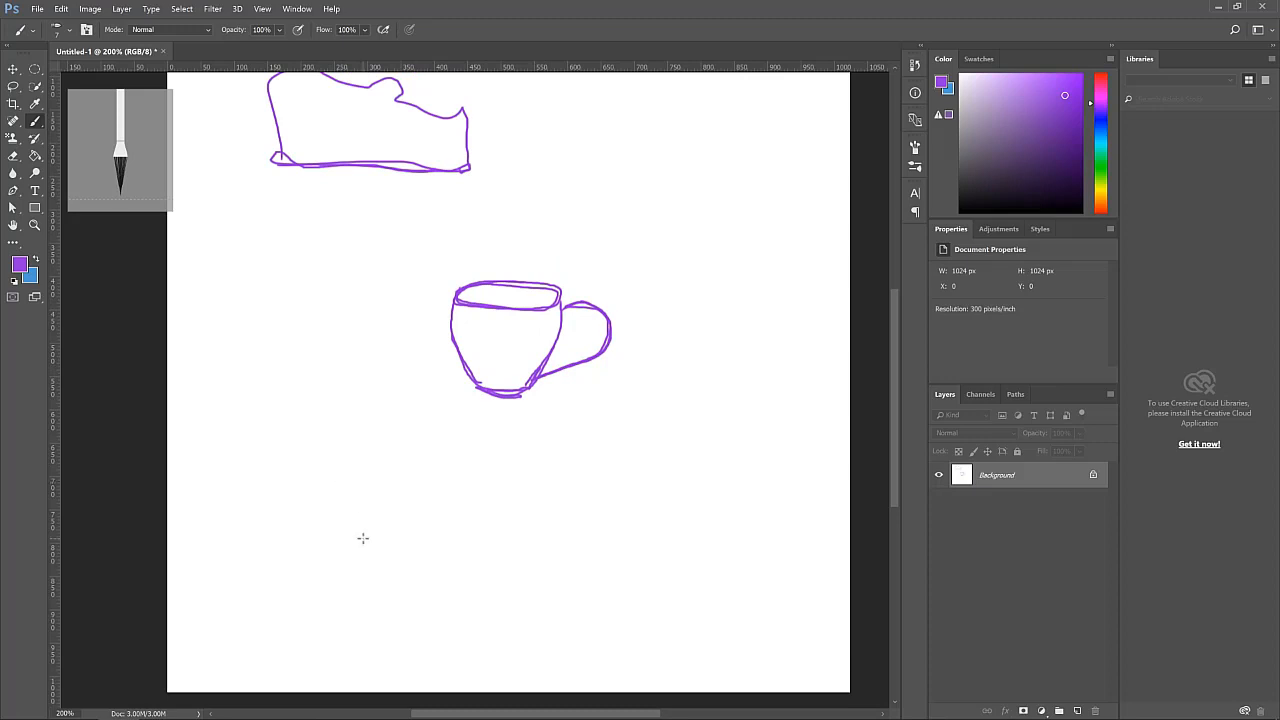
{"action": "scroll", "coordinate": [360, 534], "scroll_direction": "down", "scroll_amount": 2}
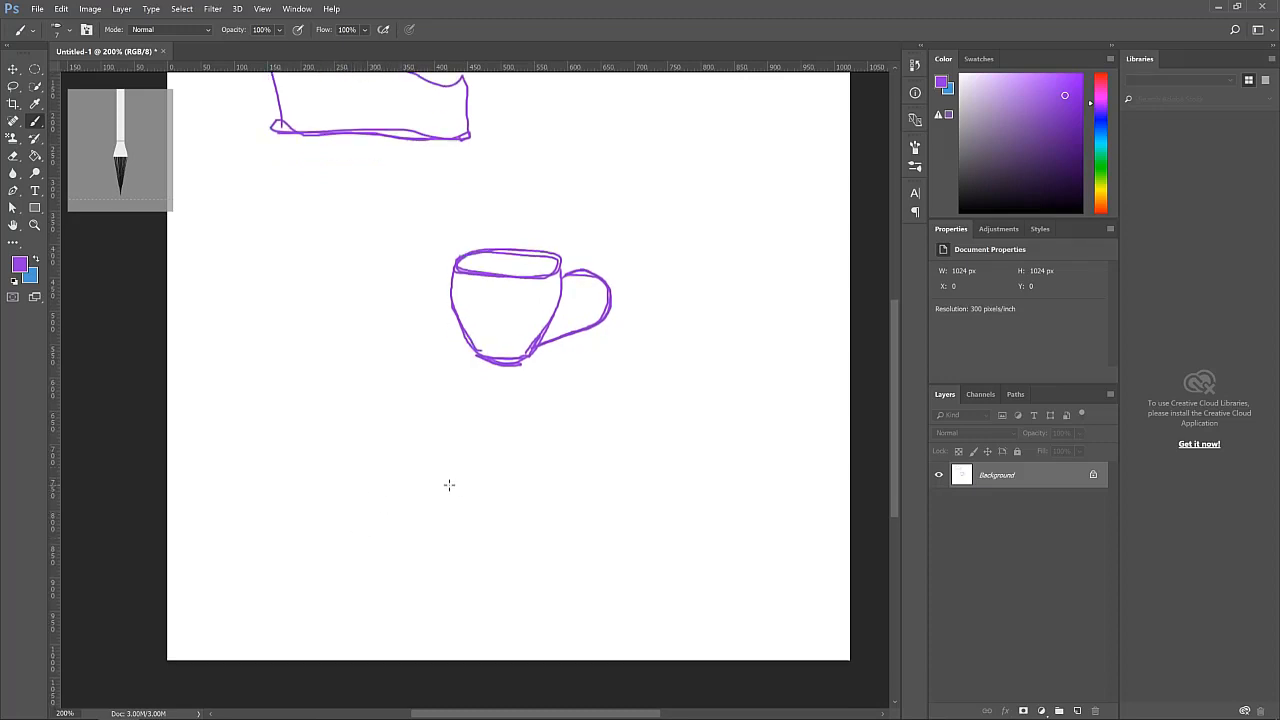
{"action": "left_click_drag", "start_coordinate": [449, 485], "coordinate": [342, 520]}
{"action": "left_click_drag", "start_coordinate": [393, 571], "coordinate": [530, 515]}
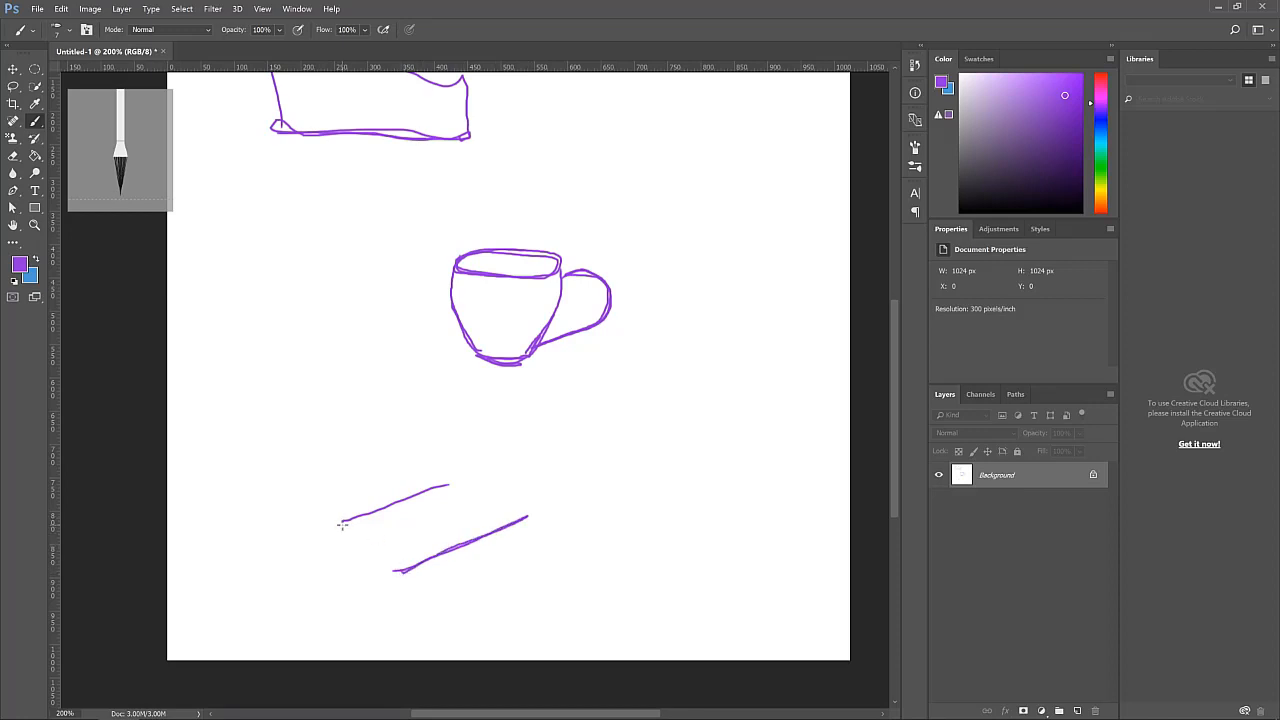
{"action": "mouse_move", "coordinate": [347, 518]}
{"action": "left_mouse_down"}
{"action": "mouse_move", "coordinate": [318, 527]}
{"action": "mouse_move", "coordinate": [357, 515]}
{"action": "mouse_move", "coordinate": [315, 527]}
{"action": "mouse_move", "coordinate": [403, 578]}
{"action": "left_mouse_up"}
{"action": "left_click_drag", "start_coordinate": [452, 482], "coordinate": [528, 515]}
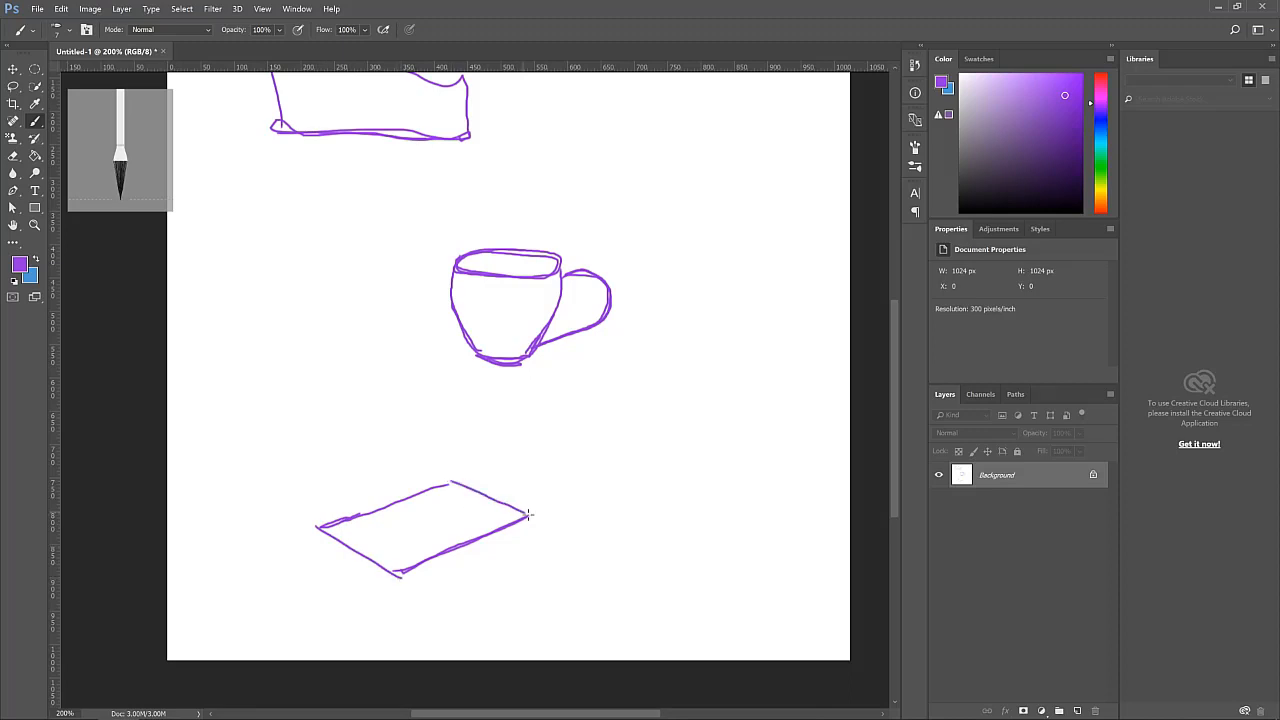
Add four vertical legs beneath the tabletop outline
{"action": "scroll", "coordinate": [318, 530], "scroll_direction": "down", "scroll_amount": 2}
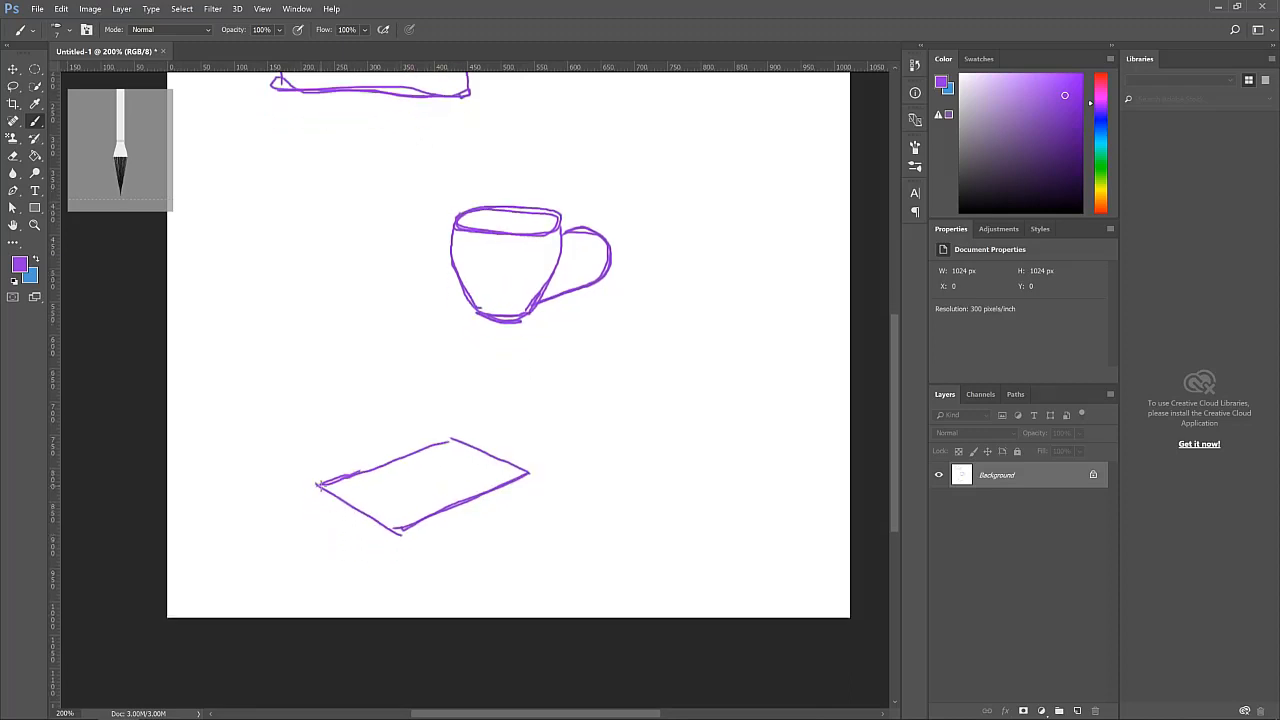
{"action": "left_click_drag", "start_coordinate": [316, 485], "coordinate": [317, 550]}
{"action": "left_click_drag", "start_coordinate": [403, 530], "coordinate": [398, 571]}
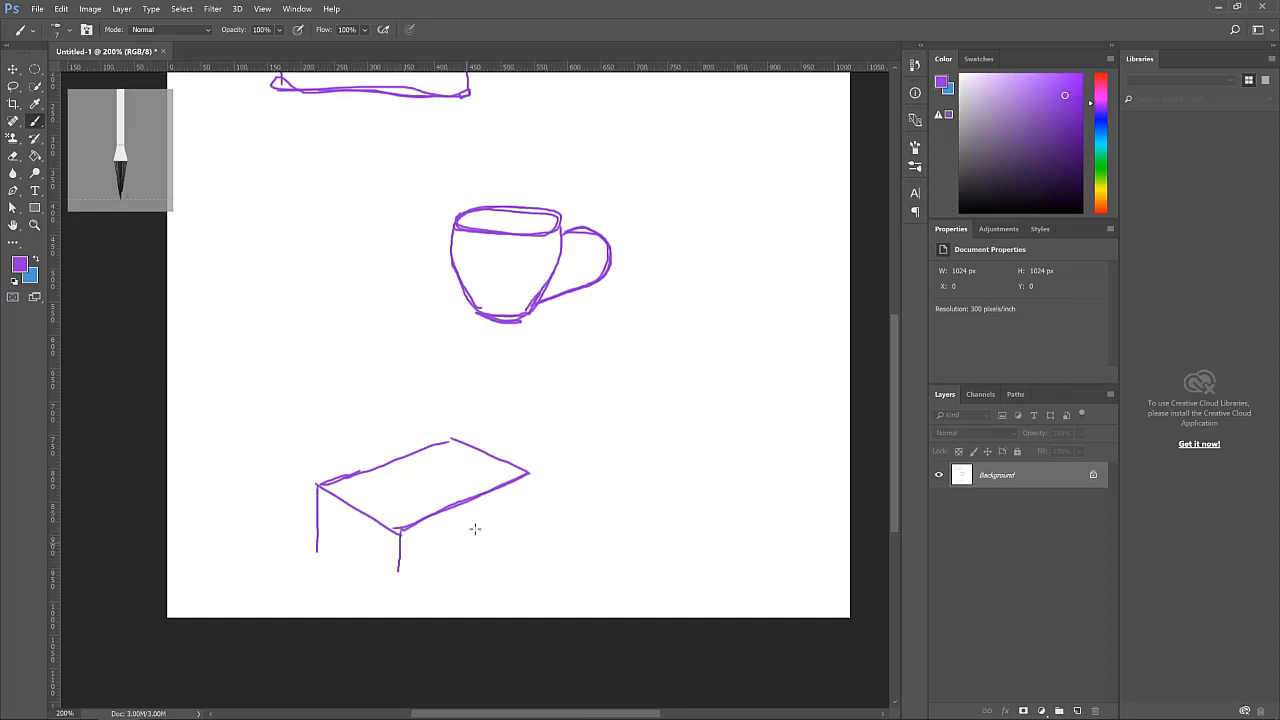
{"action": "left_click_drag", "start_coordinate": [530, 477], "coordinate": [518, 540]}
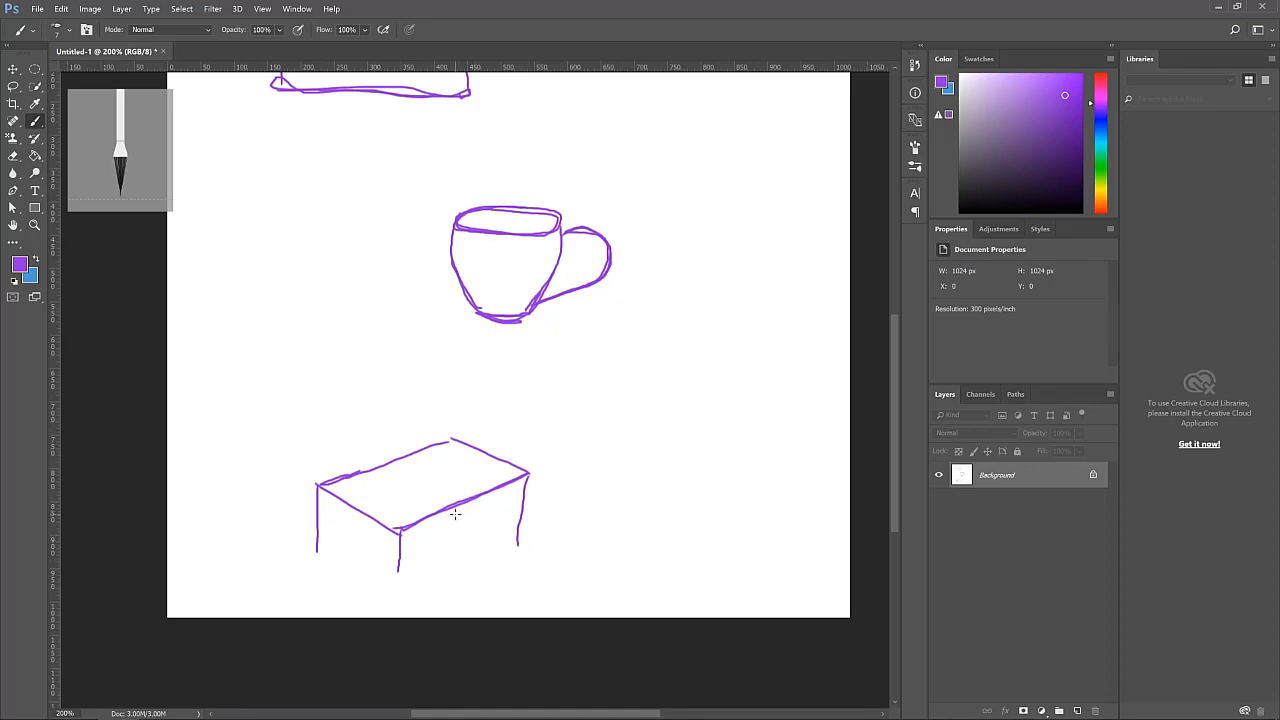
{"action": "mouse_move", "coordinate": [455, 514]}
{"action": "left_mouse_down"}
{"action": "mouse_move", "coordinate": [453, 546]}
{"action": "mouse_move", "coordinate": [454, 516]}
{"action": "left_mouse_up"}
{"action": "left_click_drag", "start_coordinate": [531, 472], "coordinate": [526, 514]}
{"action": "left_click_drag", "start_coordinate": [399, 573], "coordinate": [402, 530]}
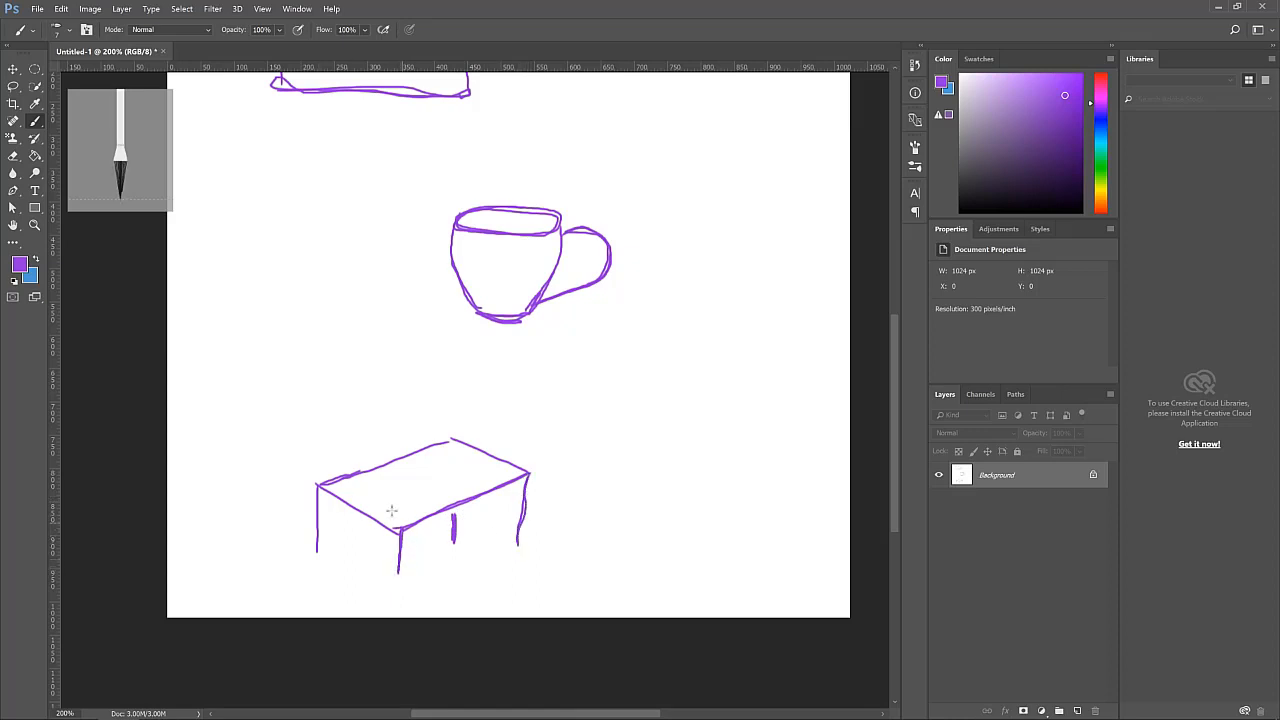
{"action": "left_click_drag", "start_coordinate": [318, 487], "coordinate": [316, 537]}
Choose the Round Fan bristle brush tip at 25 px and paint broad strokes along the shoe's base
{"action": "scroll", "coordinate": [363, 280], "scroll_direction": "up", "scroll_amount": 5}
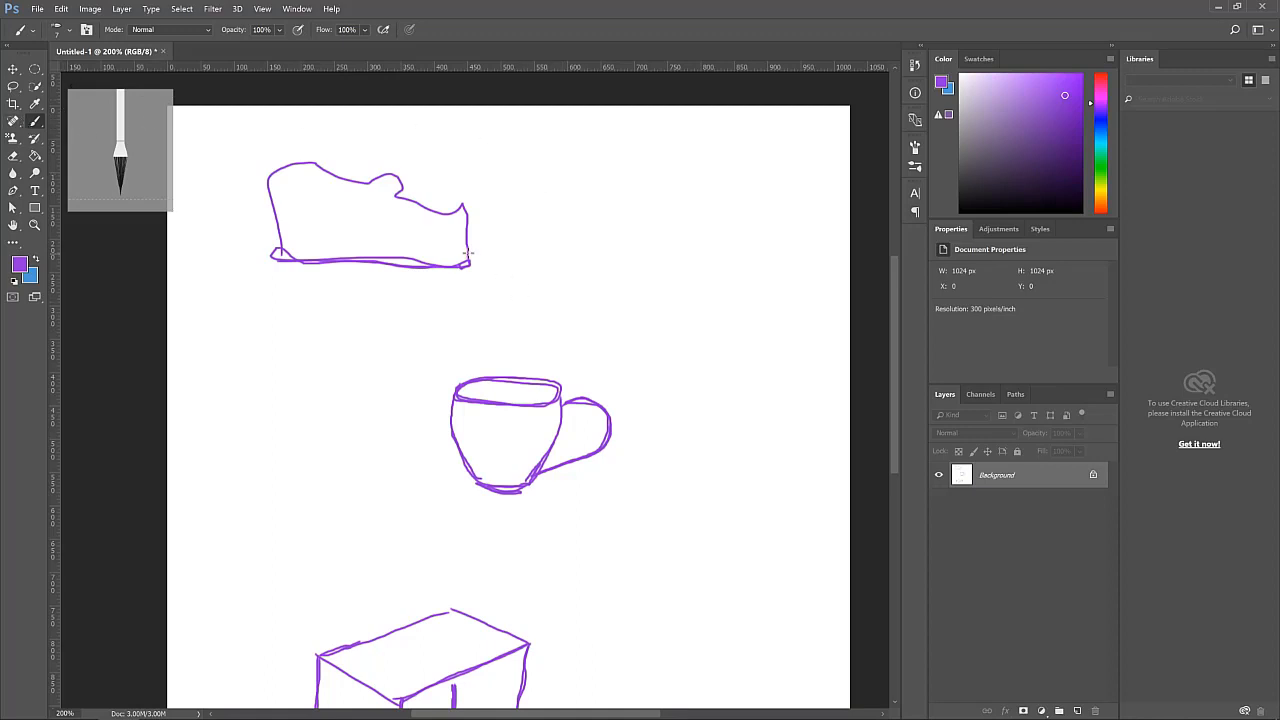
{"action": "scroll", "coordinate": [470, 255], "scroll_direction": "down", "scroll_amount": 1}
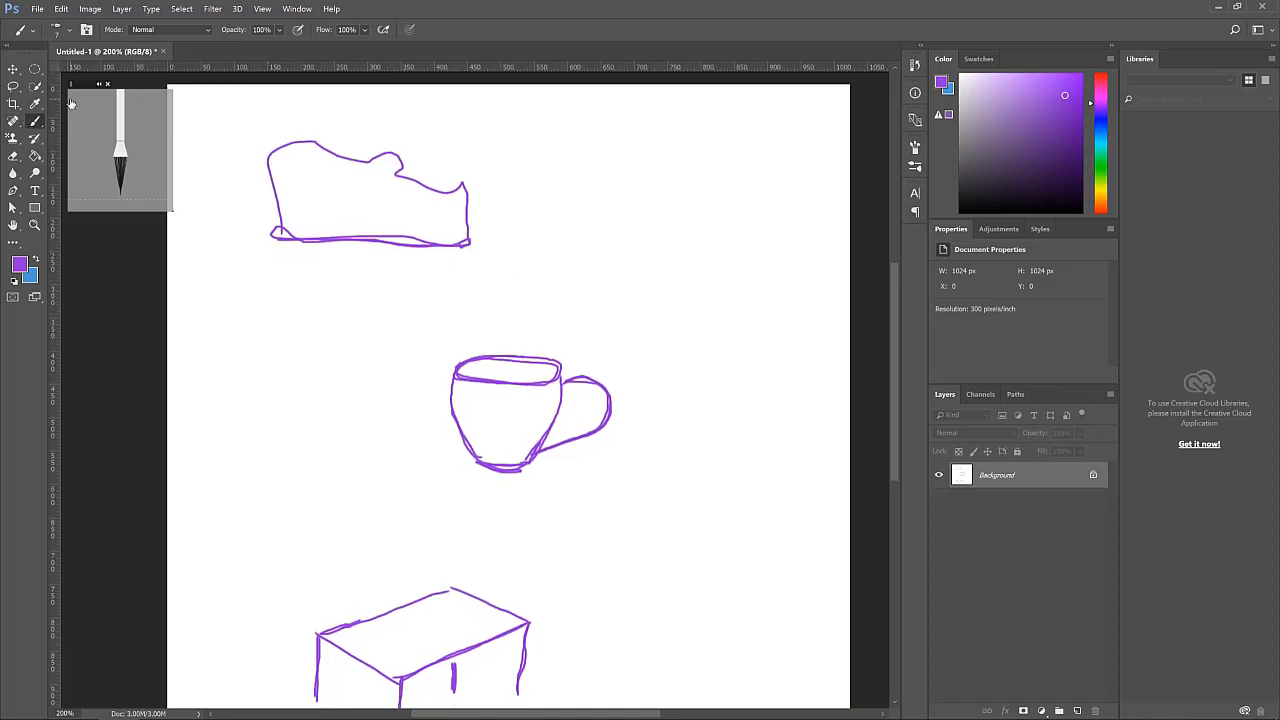
{"action": "left_click", "coordinate": [915, 167]}
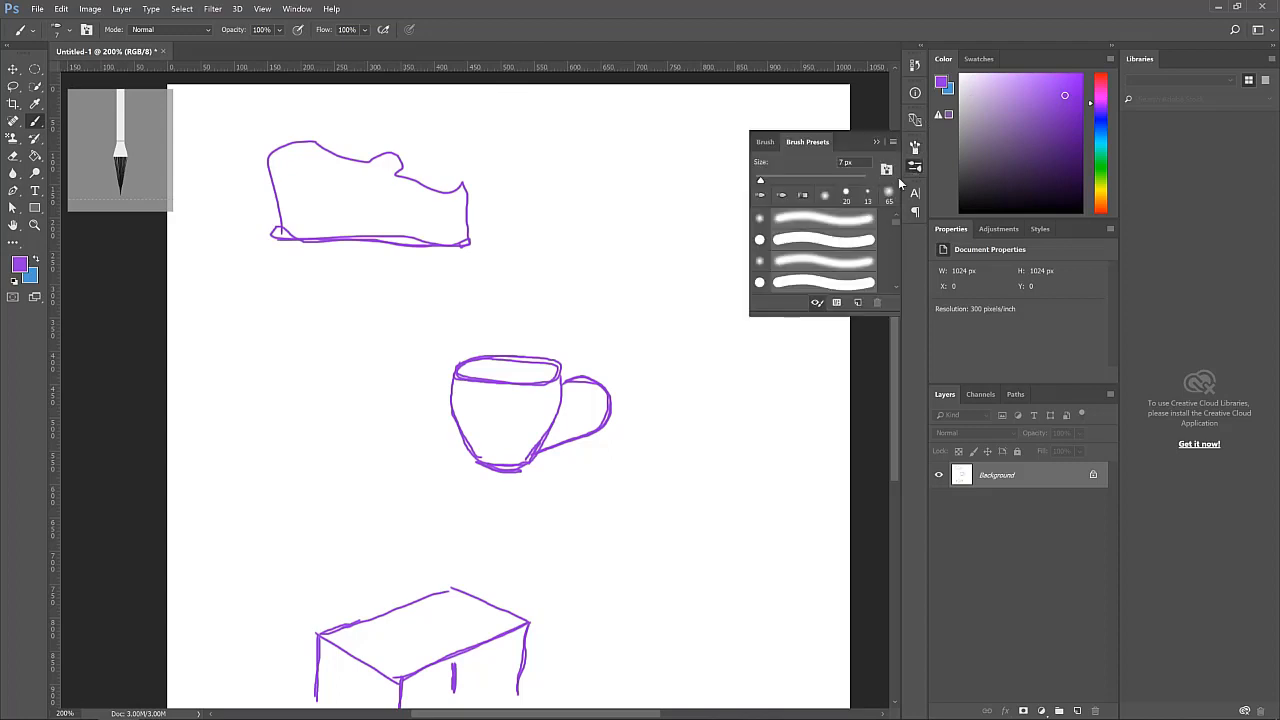
{"action": "left_click", "coordinate": [916, 168]}
{"action": "left_click", "coordinate": [915, 146]}
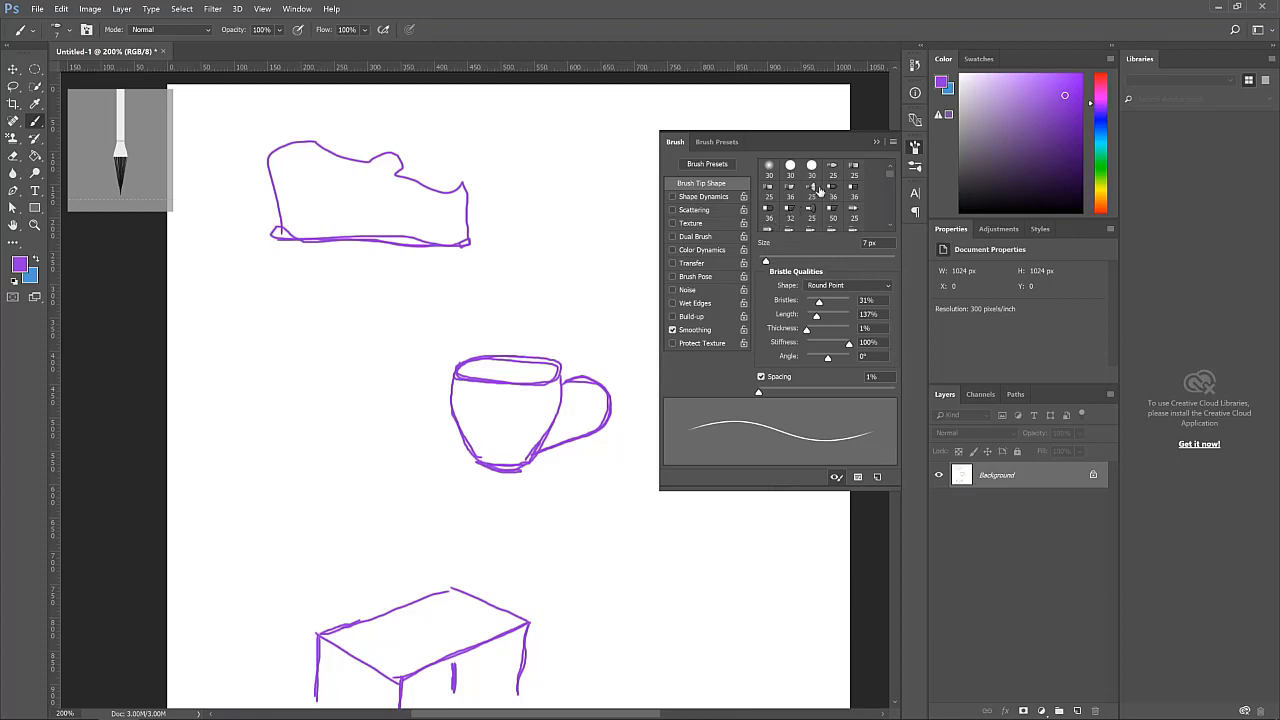
{"action": "scroll", "coordinate": [800, 198], "scroll_direction": "down", "scroll_amount": 1}
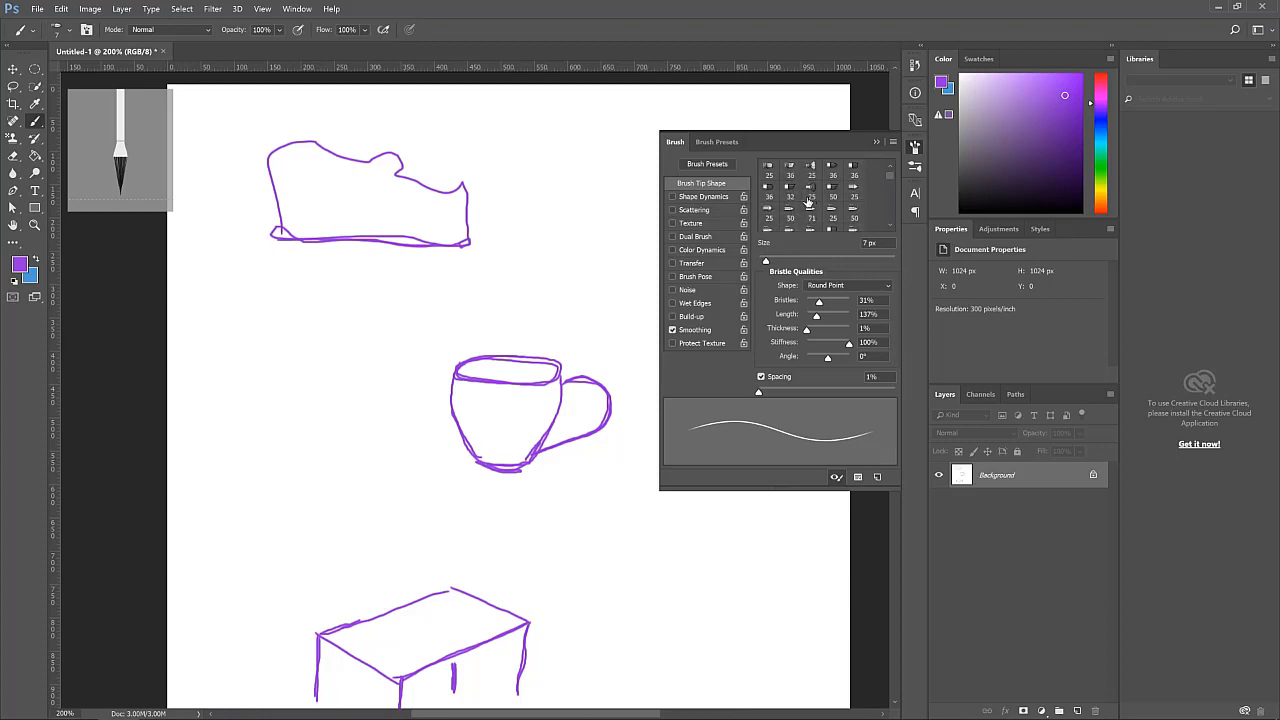
{"action": "scroll", "coordinate": [808, 203], "scroll_direction": "up", "scroll_amount": 1}
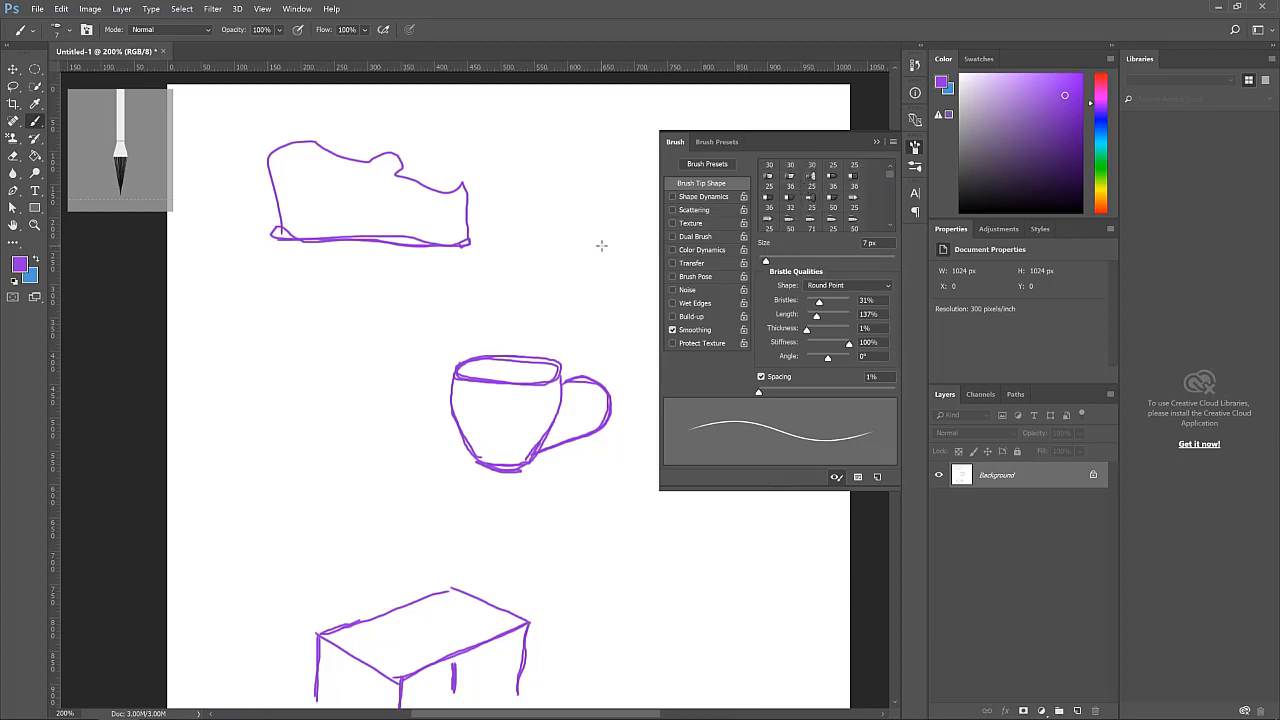
{"action": "left_click", "coordinate": [812, 185]}
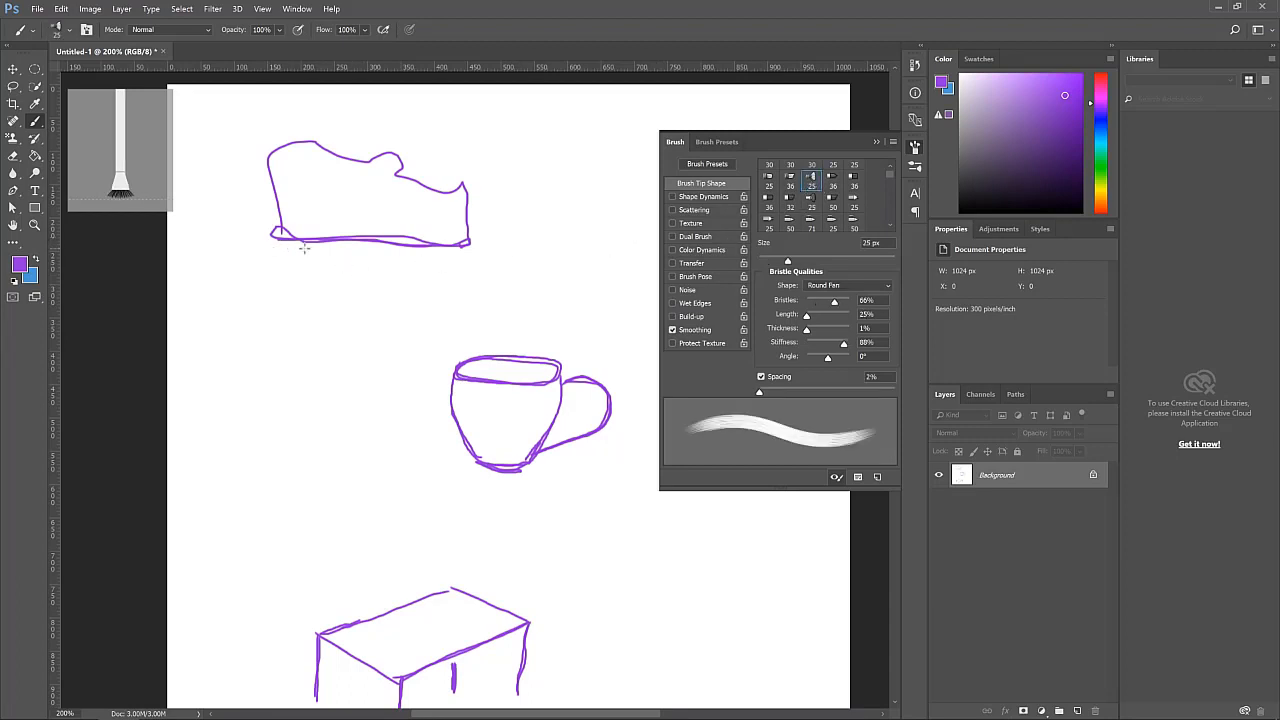
{"action": "mouse_move", "coordinate": [283, 232]}
{"action": "left_mouse_down"}
{"action": "mouse_move", "coordinate": [215, 250]}
{"action": "mouse_move", "coordinate": [378, 248]}
{"action": "mouse_move", "coordinate": [328, 235]}
{"action": "mouse_move", "coordinate": [278, 267]}
{"action": "mouse_move", "coordinate": [399, 252]}
{"action": "mouse_move", "coordinate": [165, 257]}
{"action": "mouse_move", "coordinate": [325, 258]}
{"action": "left_mouse_up"}
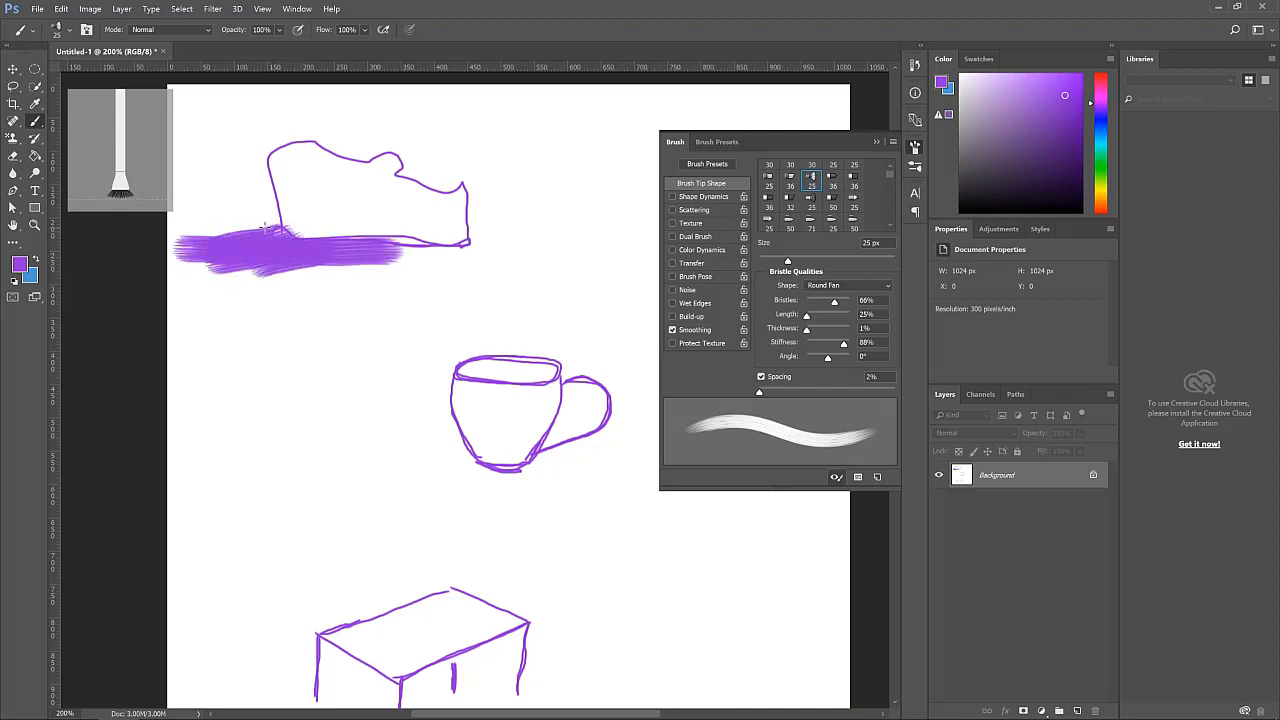
{"action": "left_click_drag", "start_coordinate": [265, 228], "coordinate": [172, 238]}
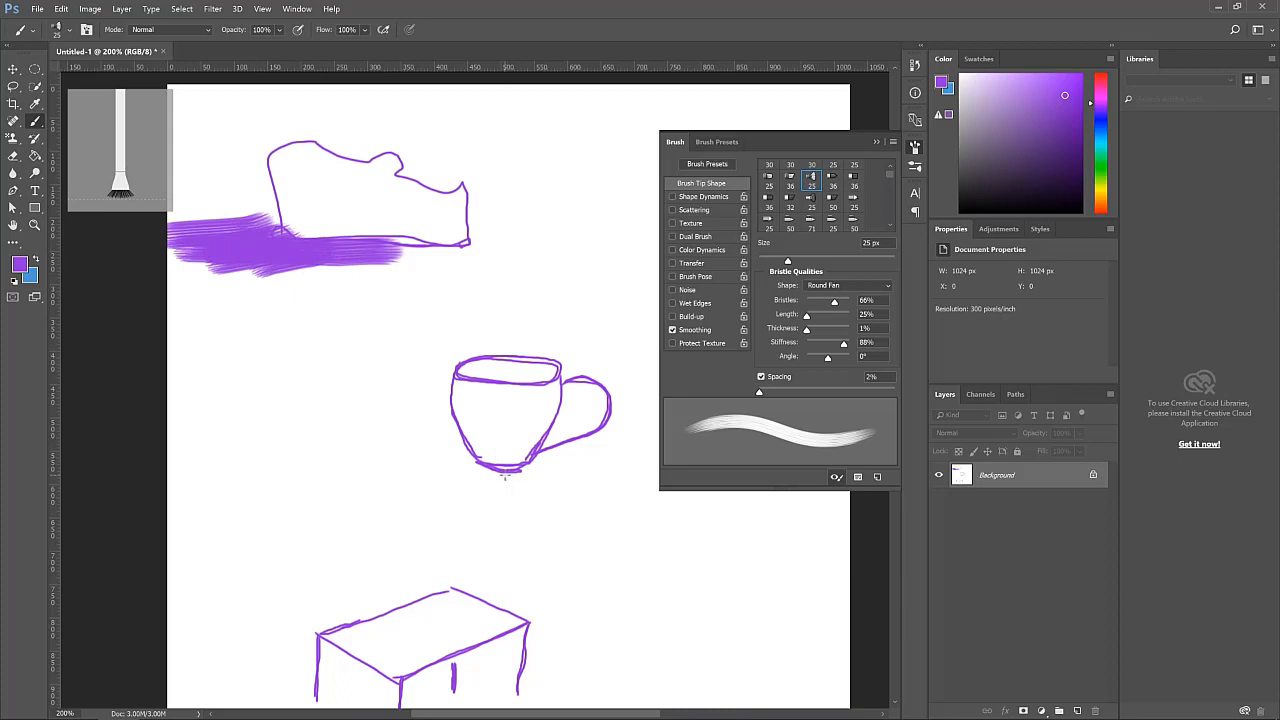
Brush fan strokes beneath the cup and dab a bristly tuft at the foot of each table leg
{"action": "mouse_move", "coordinate": [504, 476]}
{"action": "left_mouse_down"}
{"action": "mouse_move", "coordinate": [425, 462]}
{"action": "mouse_move", "coordinate": [468, 462]}
{"action": "mouse_move", "coordinate": [453, 471]}
{"action": "mouse_move", "coordinate": [500, 494]}
{"action": "left_mouse_up"}
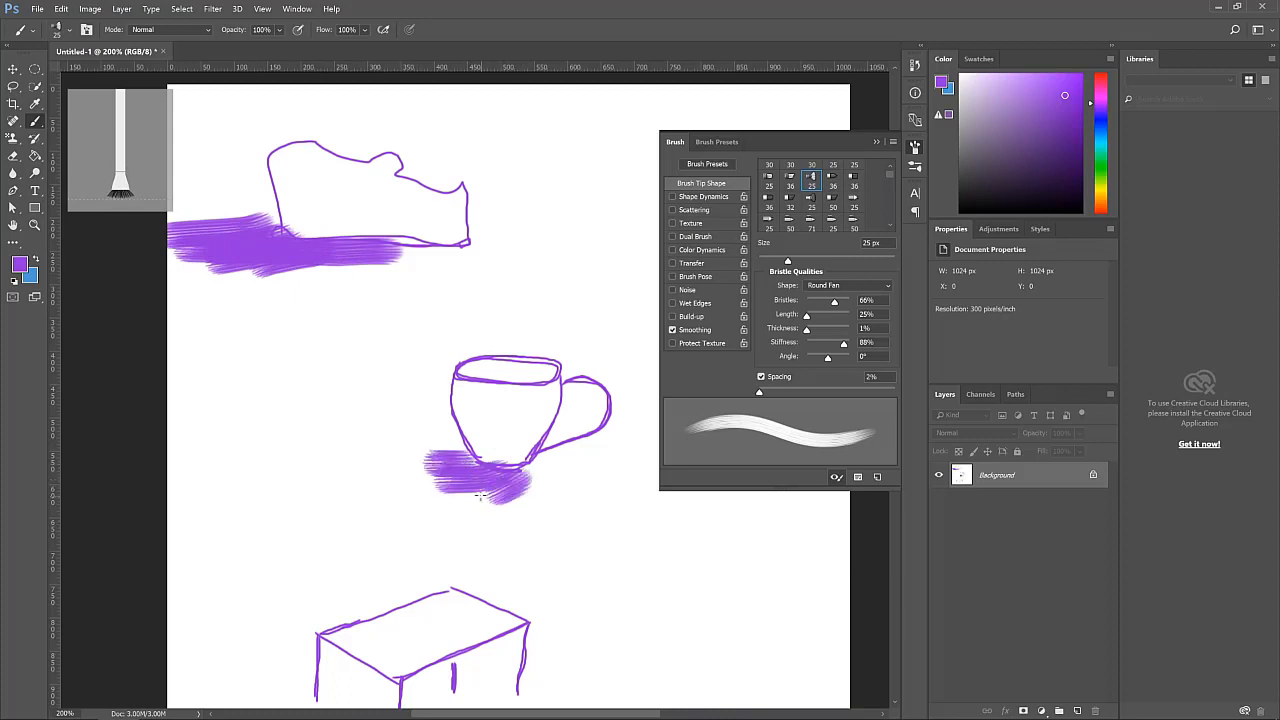
{"action": "scroll", "coordinate": [450, 480], "scroll_direction": "down", "scroll_amount": 4}
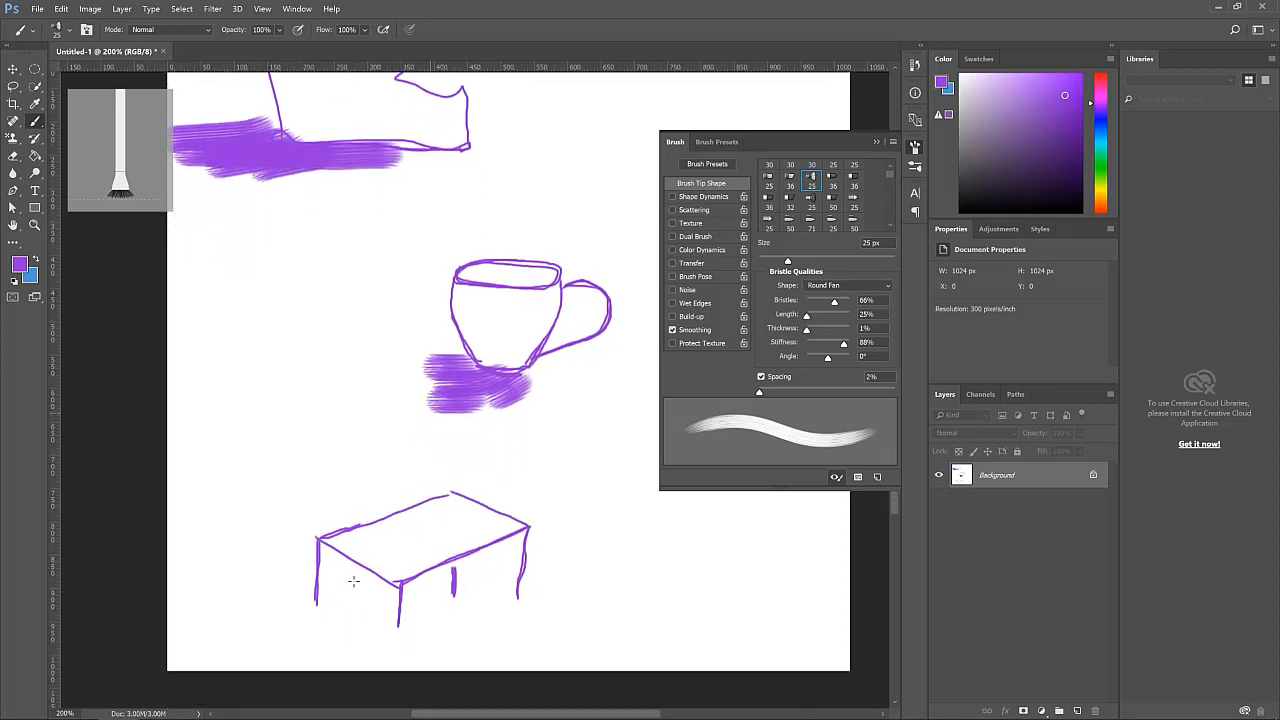
{"action": "scroll", "coordinate": [353, 580], "scroll_direction": "down", "scroll_amount": 6}
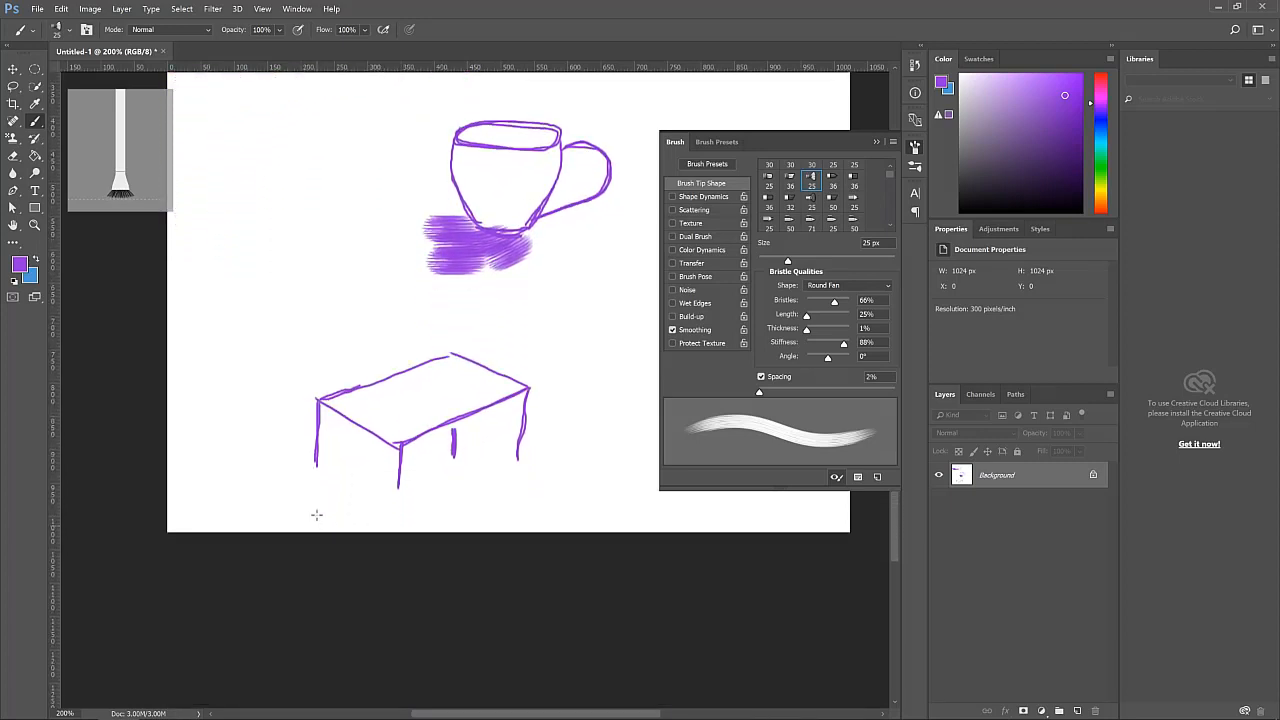
{"action": "scroll", "coordinate": [316, 515], "scroll_direction": "up", "scroll_amount": 3}
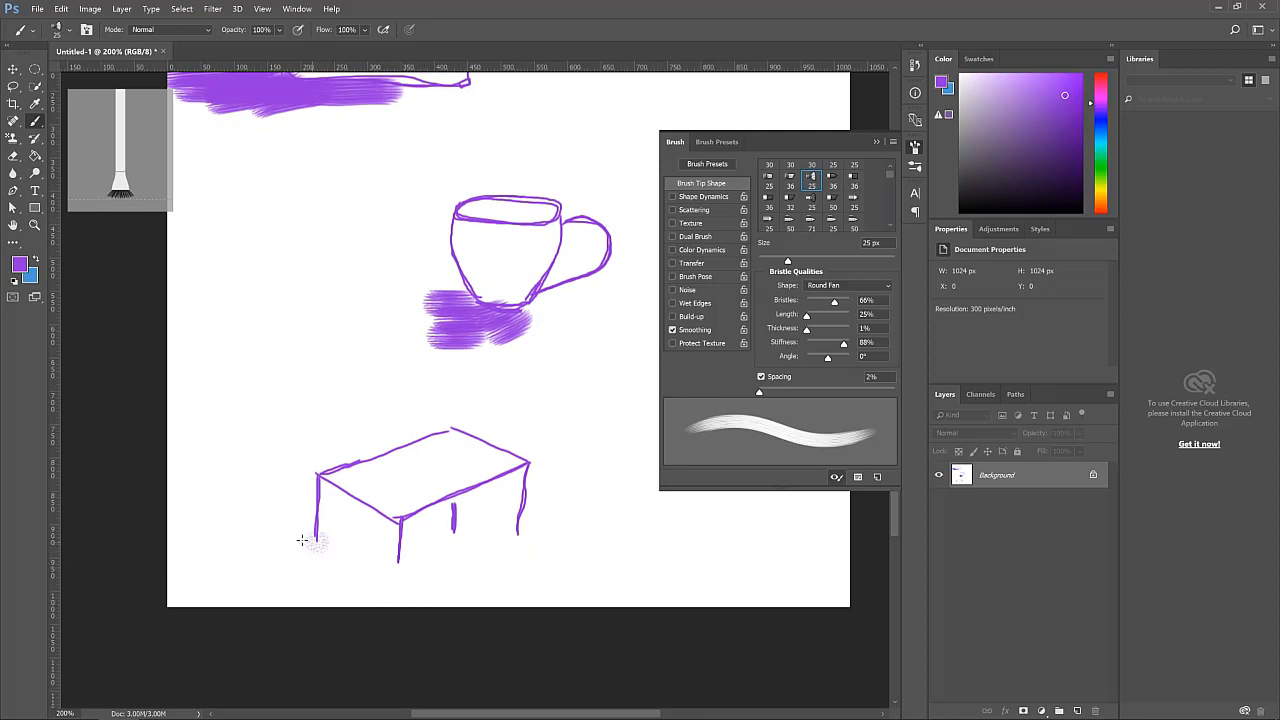
{"action": "left_click", "coordinate": [397, 566]}
{"action": "left_click", "coordinate": [458, 541]}
{"action": "left_click", "coordinate": [518, 540]}
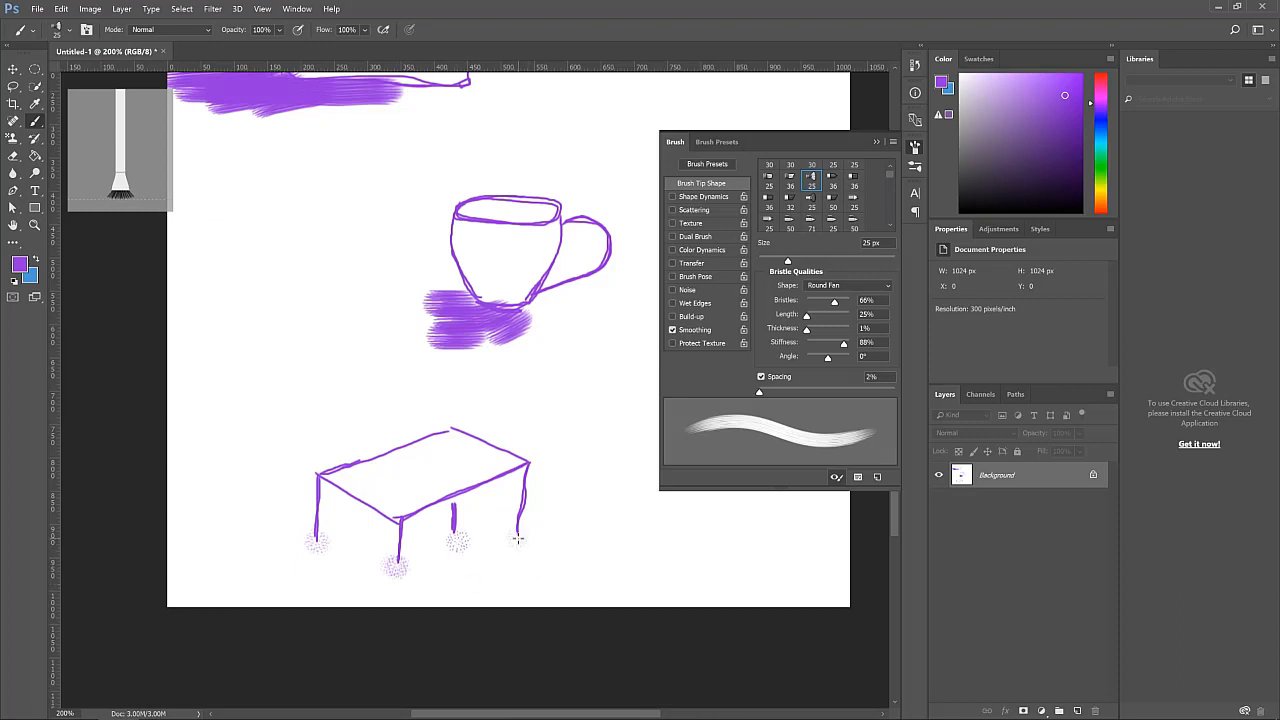
Paint two fan-brush patches across the tabletop, undoing the last extra stroke
{"action": "scroll", "coordinate": [440, 610], "scroll_direction": "up", "scroll_amount": 3}
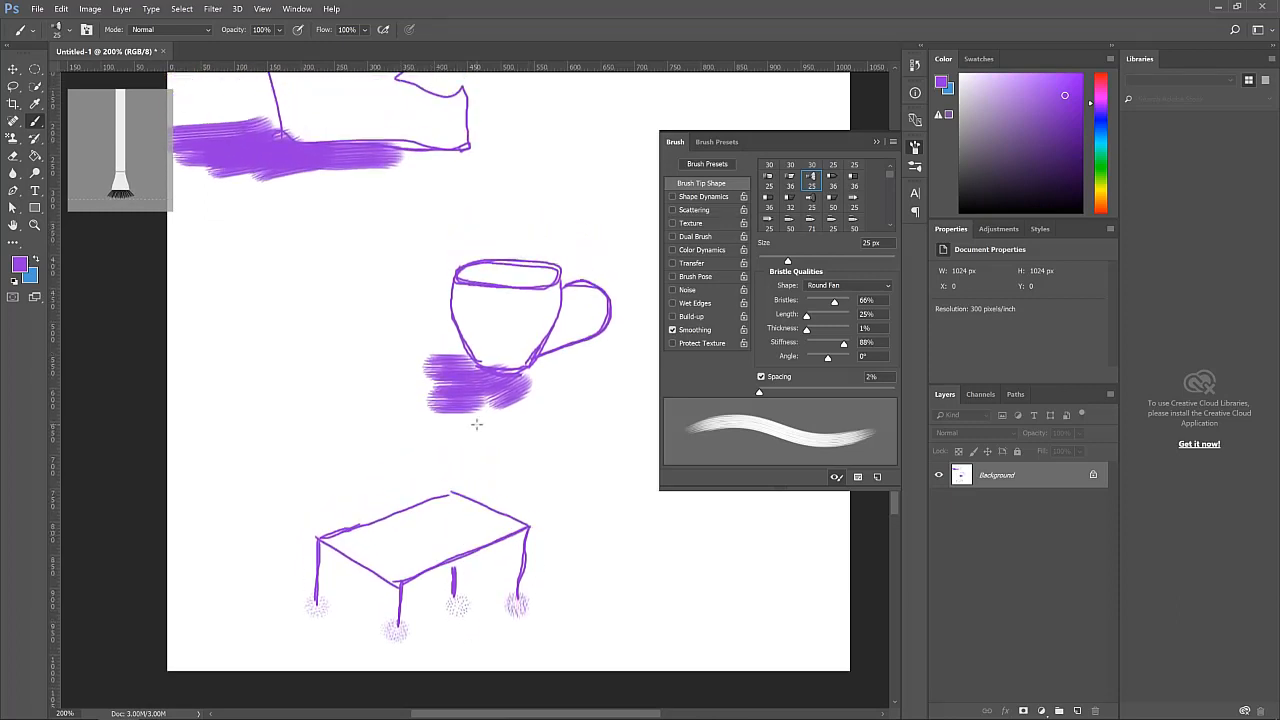
{"action": "mouse_move", "coordinate": [352, 529]}
{"action": "left_mouse_down"}
{"action": "mouse_move", "coordinate": [455, 516]}
{"action": "mouse_move", "coordinate": [432, 545]}
{"action": "mouse_move", "coordinate": [340, 552]}
{"action": "left_mouse_up"}
{"action": "key", "text": "ctrl+z"}
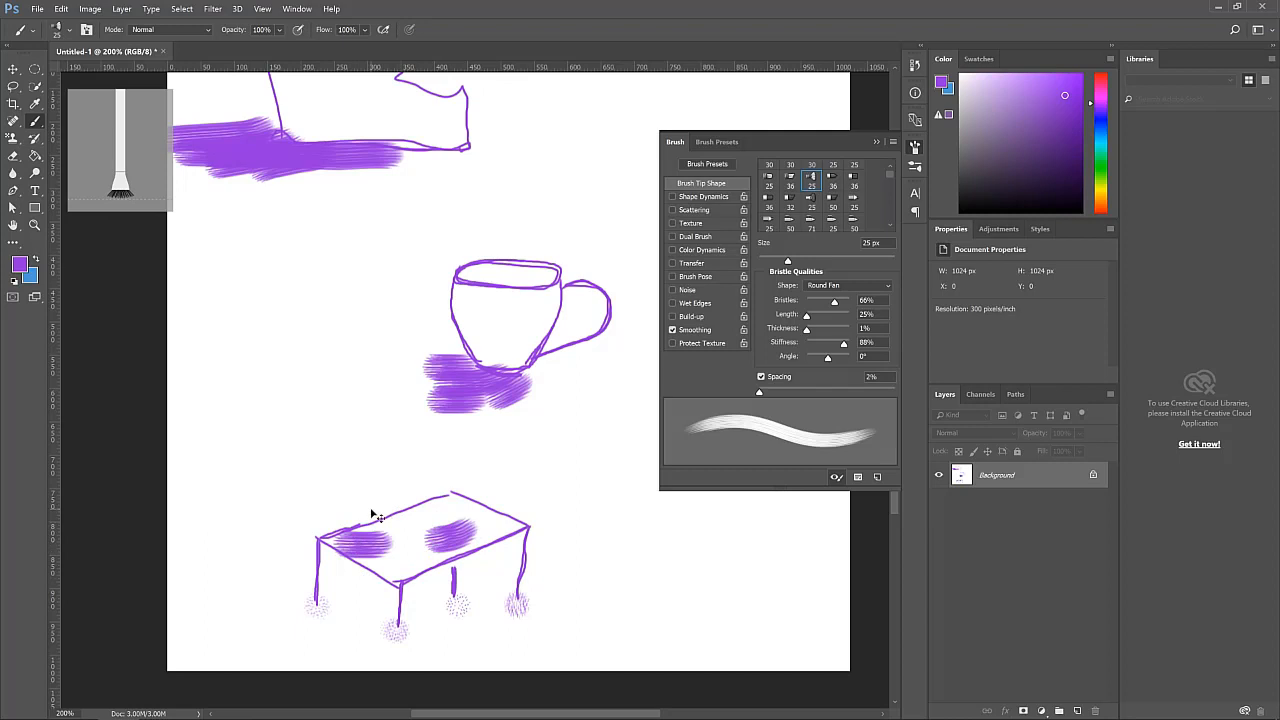
Try a 133 px soft round brush with a dab inside the shoe, then undo it
{"action": "scroll", "coordinate": [397, 449], "scroll_direction": "up", "scroll_amount": 2}
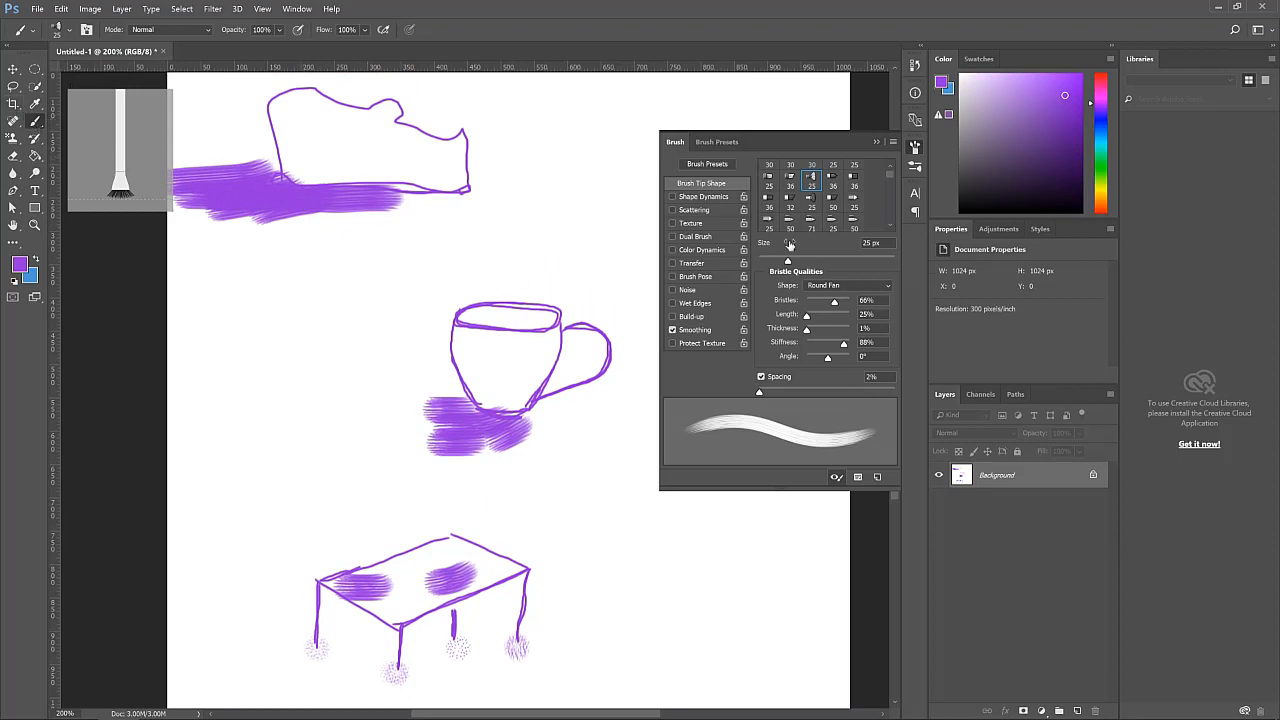
{"action": "scroll", "coordinate": [797, 221], "scroll_direction": "up", "scroll_amount": 1}
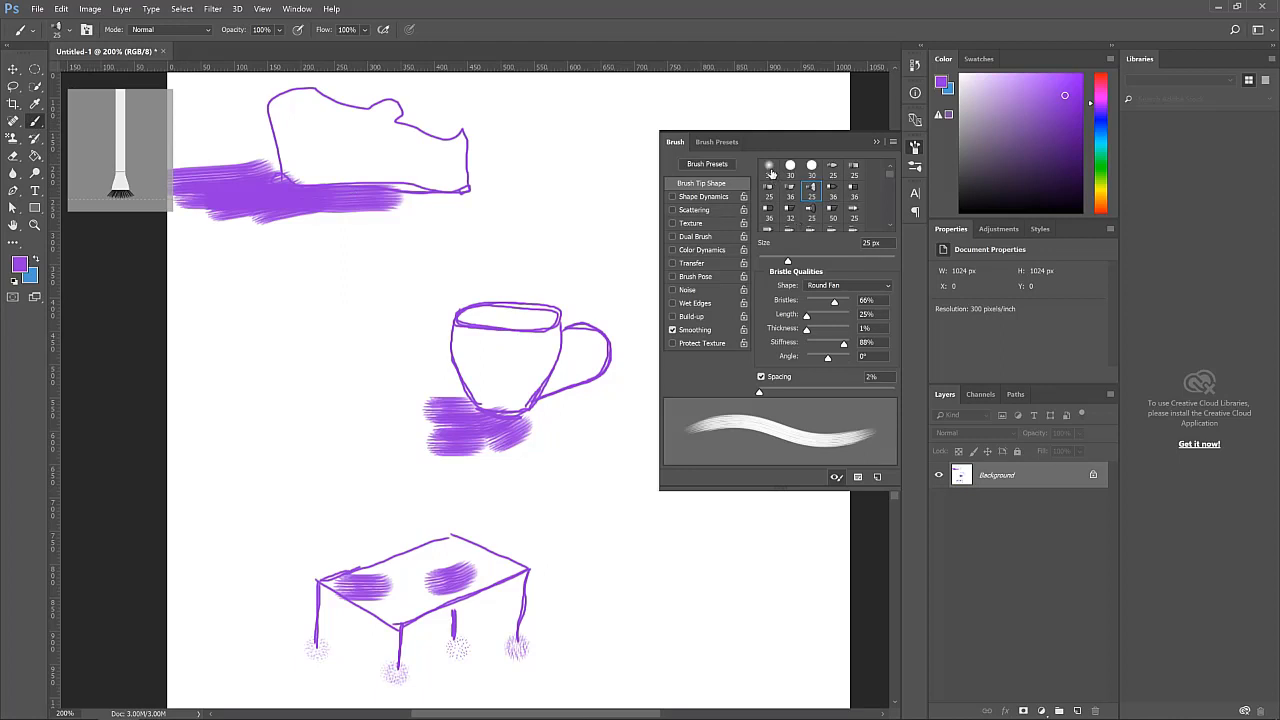
{"action": "left_click", "coordinate": [769, 168]}
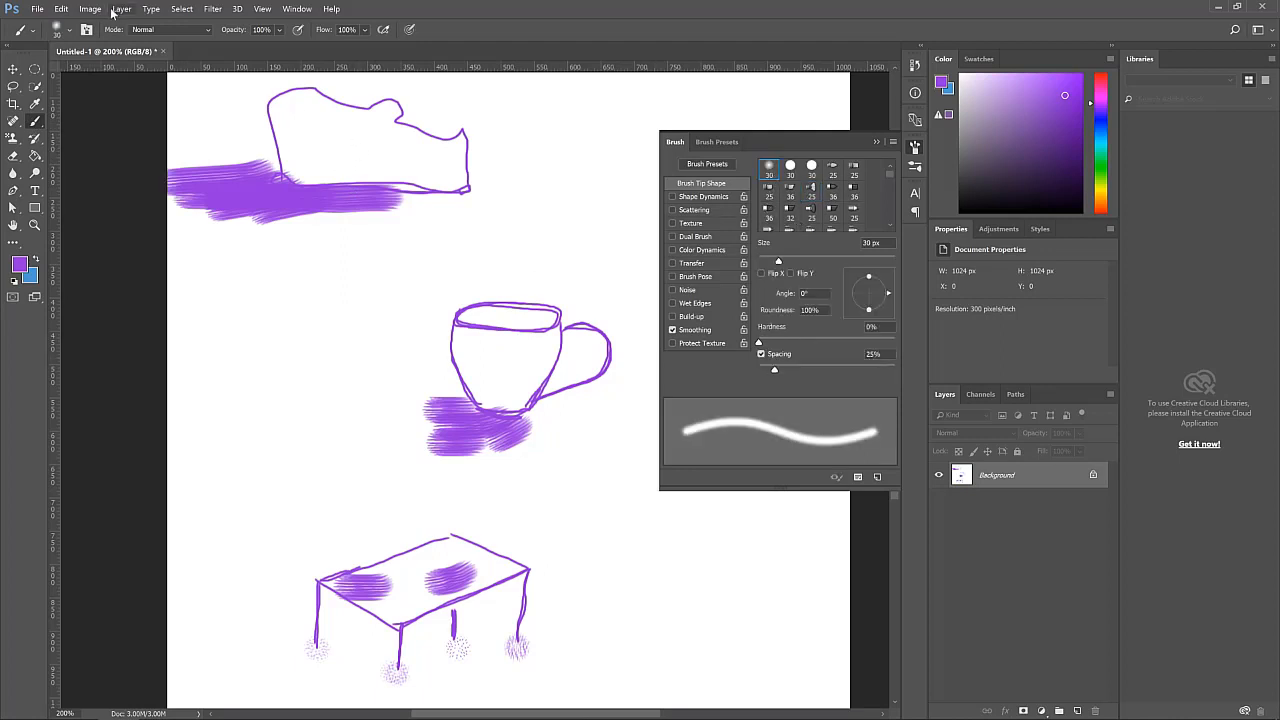
{"action": "left_click", "coordinate": [70, 30]}
{"action": "left_click_drag", "start_coordinate": [86, 74], "coordinate": [124, 74]}
{"action": "left_click", "coordinate": [344, 137]}
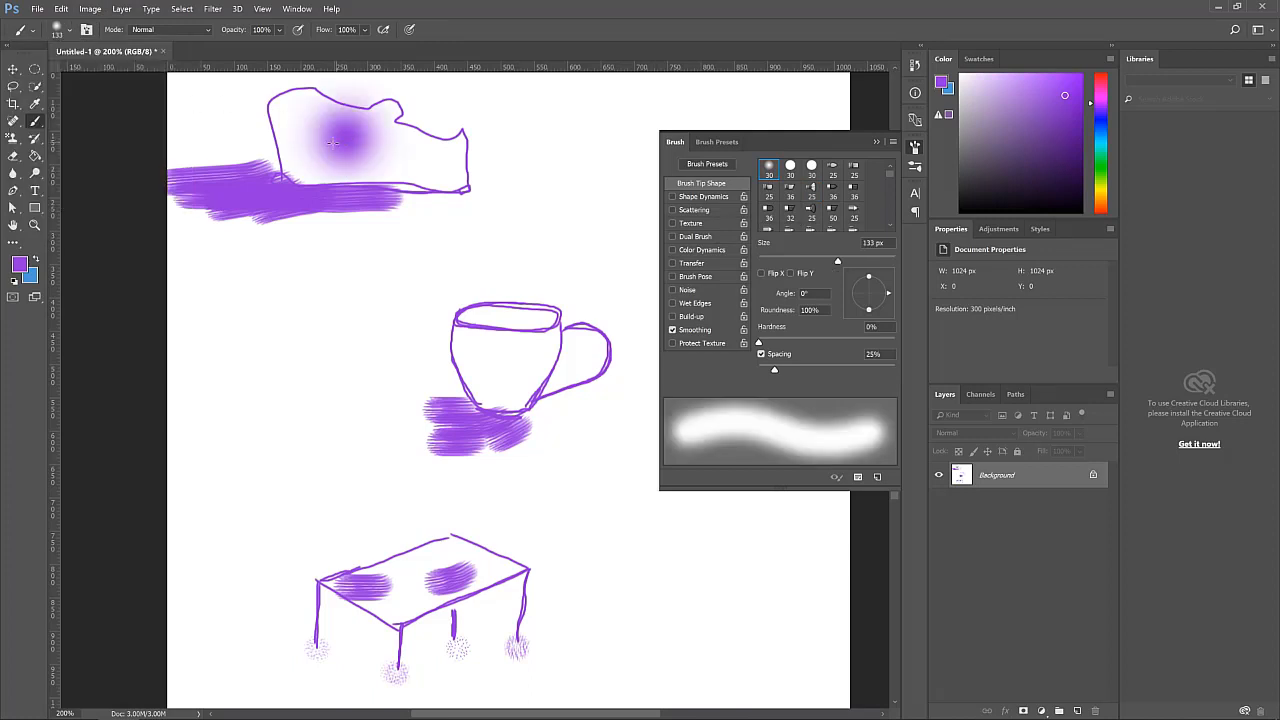
{"action": "key", "text": "ctrl+z"}
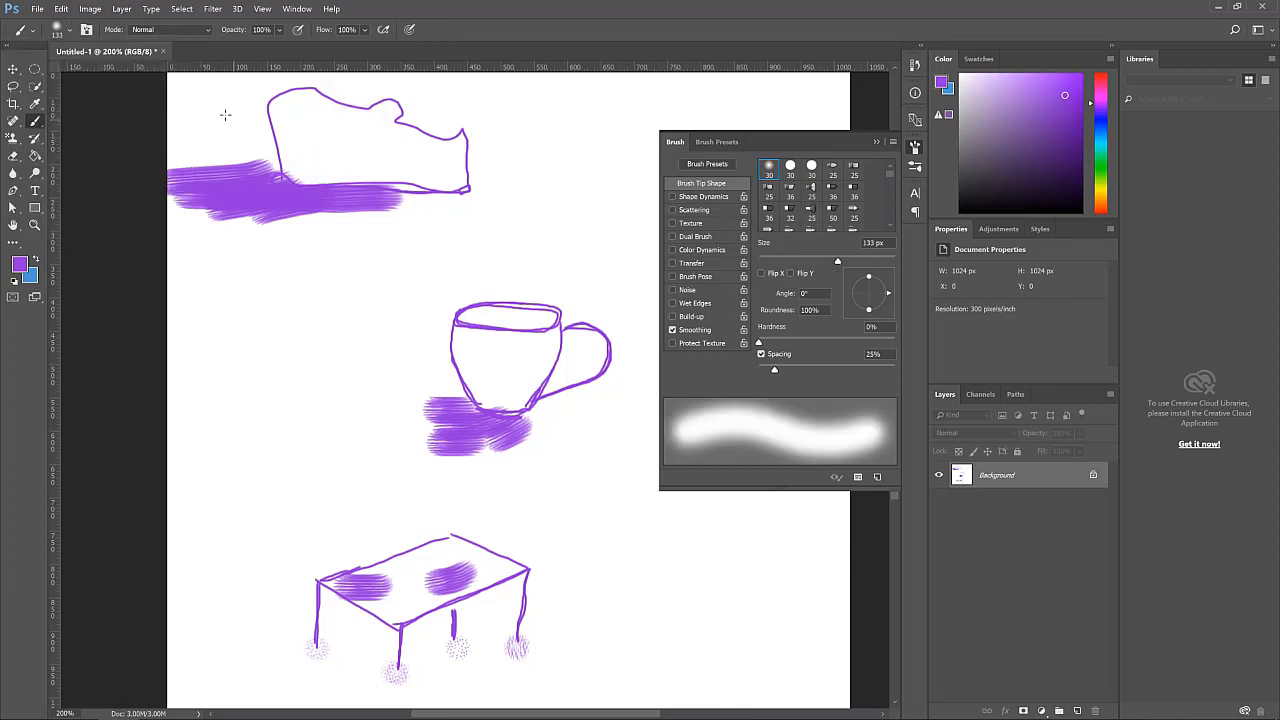
Try the soft round brush at 28 px with a stroke on the shoe's heel, then undo it
{"action": "left_click", "coordinate": [70, 30]}
{"action": "left_click", "coordinate": [86, 74]}
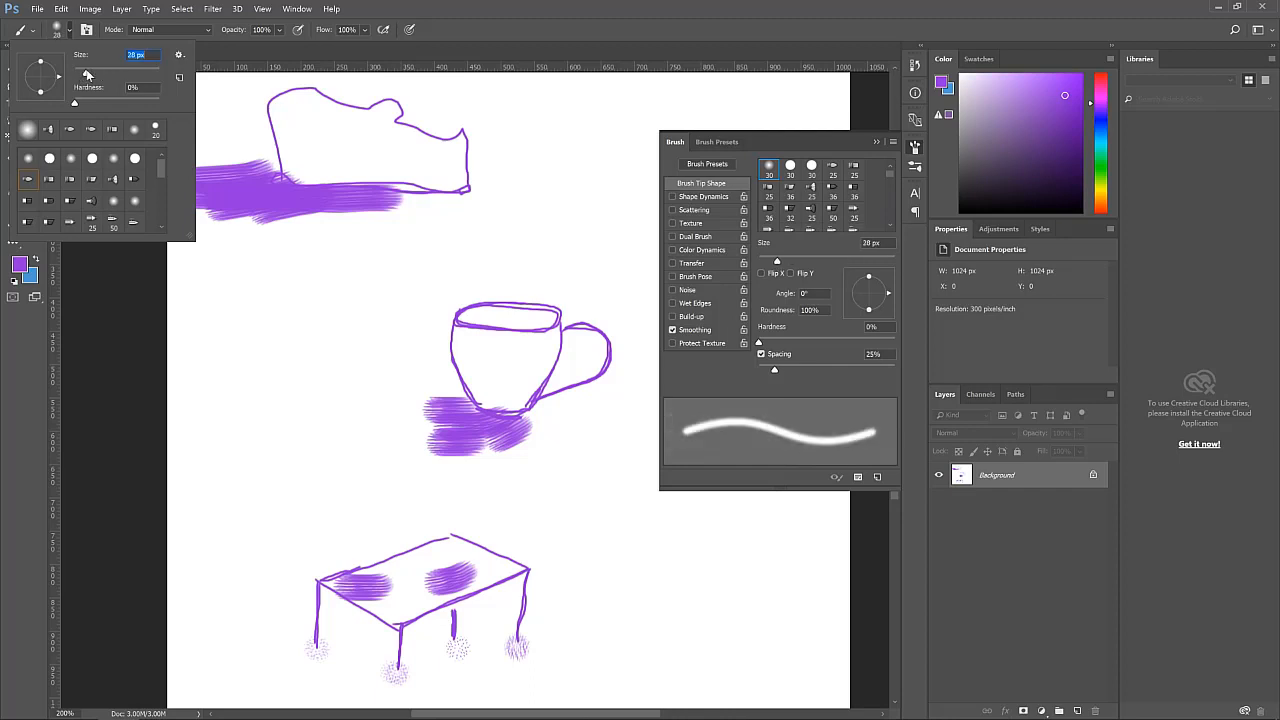
{"action": "left_click", "coordinate": [297, 108]}
{"action": "mouse_move", "coordinate": [294, 114]}
{"action": "left_mouse_down"}
{"action": "mouse_move", "coordinate": [289, 162]}
{"action": "mouse_move", "coordinate": [285, 118]}
{"action": "mouse_move", "coordinate": [292, 105]}
{"action": "mouse_move", "coordinate": [313, 110]}
{"action": "mouse_move", "coordinate": [291, 134]}
{"action": "mouse_move", "coordinate": [290, 180]}
{"action": "mouse_move", "coordinate": [290, 92]}
{"action": "left_mouse_up"}
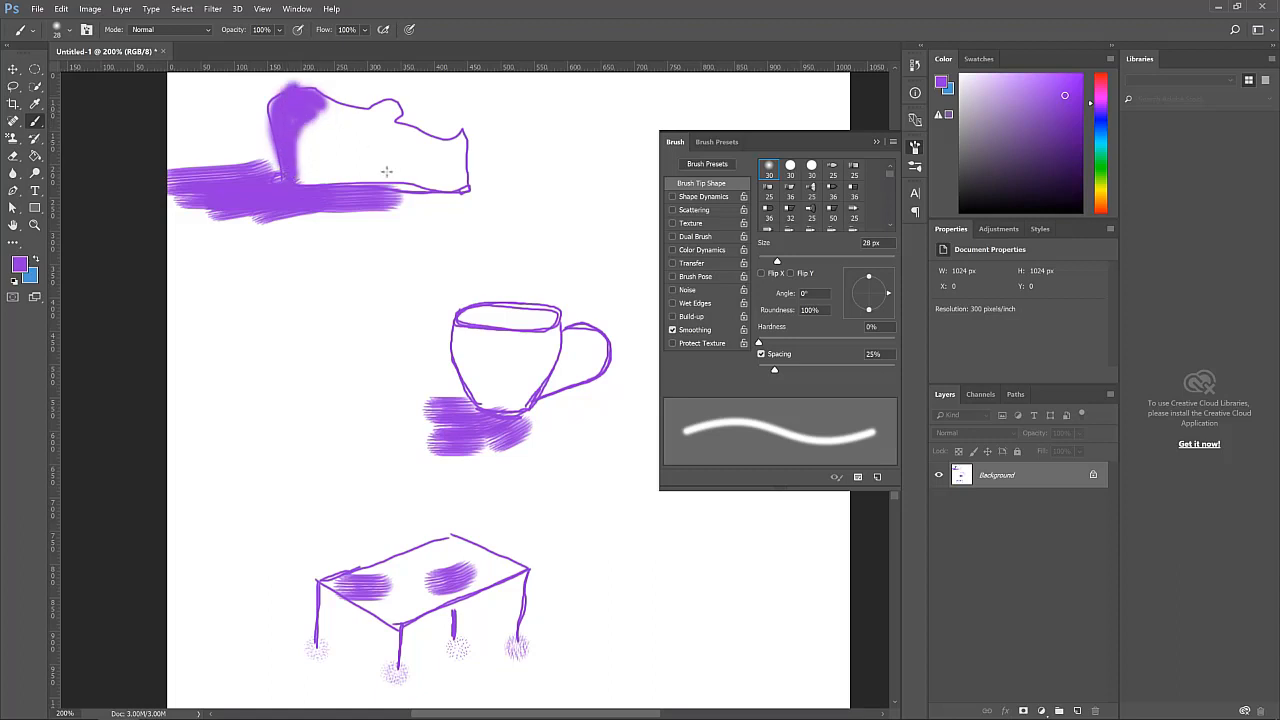
{"action": "key", "text": "ctrl+z"}
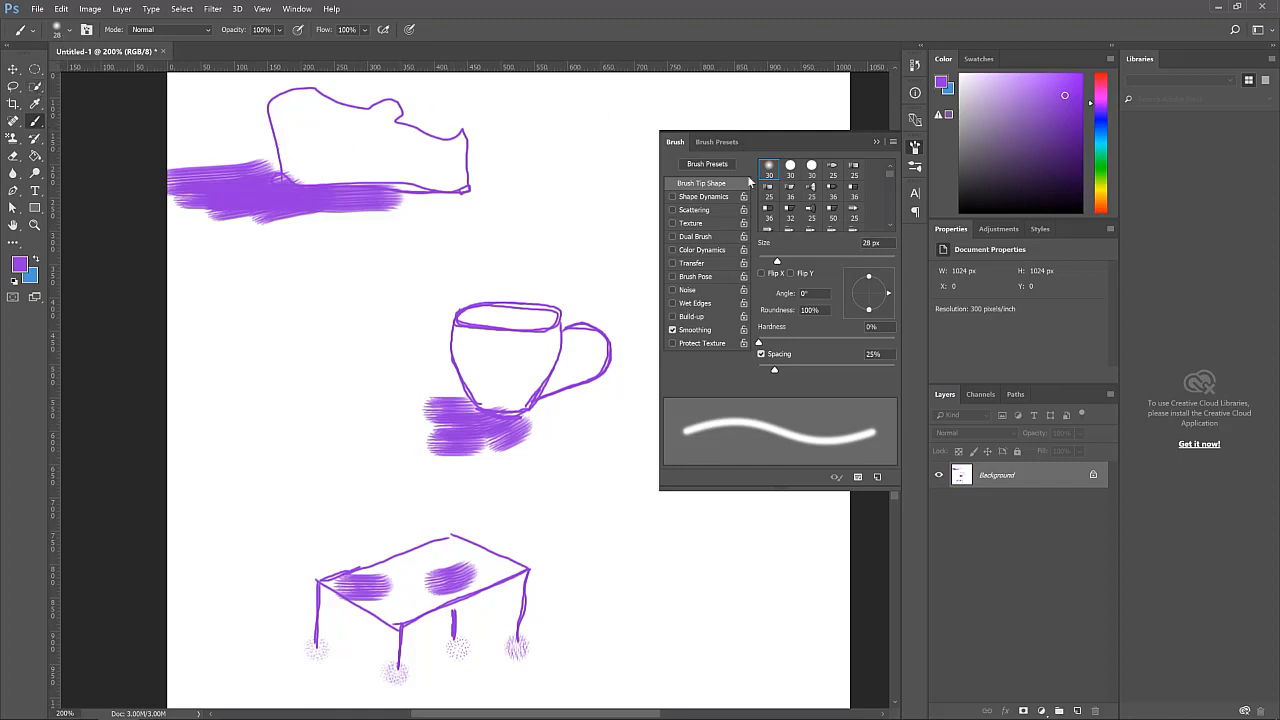
Choose the Round Blunt bristle tip, undo a test stroke, and set the brush size to 9 px
{"action": "left_click", "coordinate": [852, 170]}
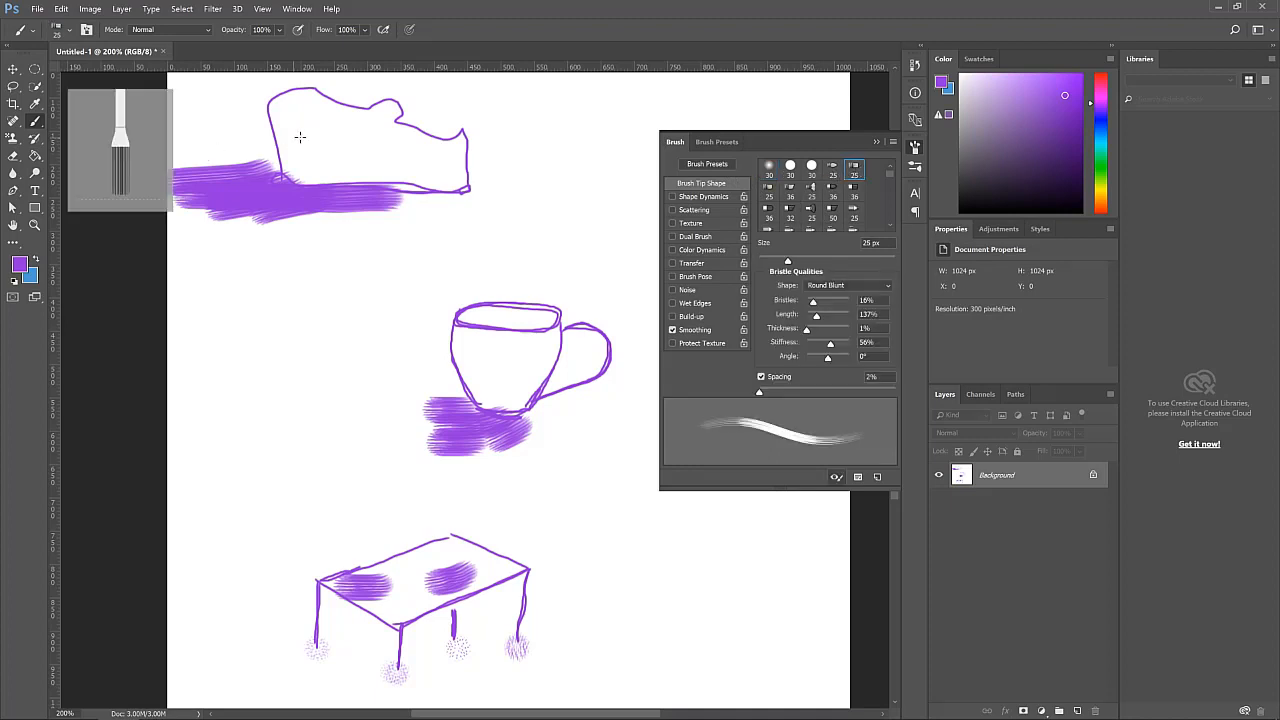
{"action": "left_click_drag", "start_coordinate": [304, 131], "coordinate": [302, 146]}
{"action": "key", "text": "ctrl+z"}
{"action": "left_click", "coordinate": [69, 30]}
{"action": "left_click_drag", "start_coordinate": [90, 80], "coordinate": [80, 80]}
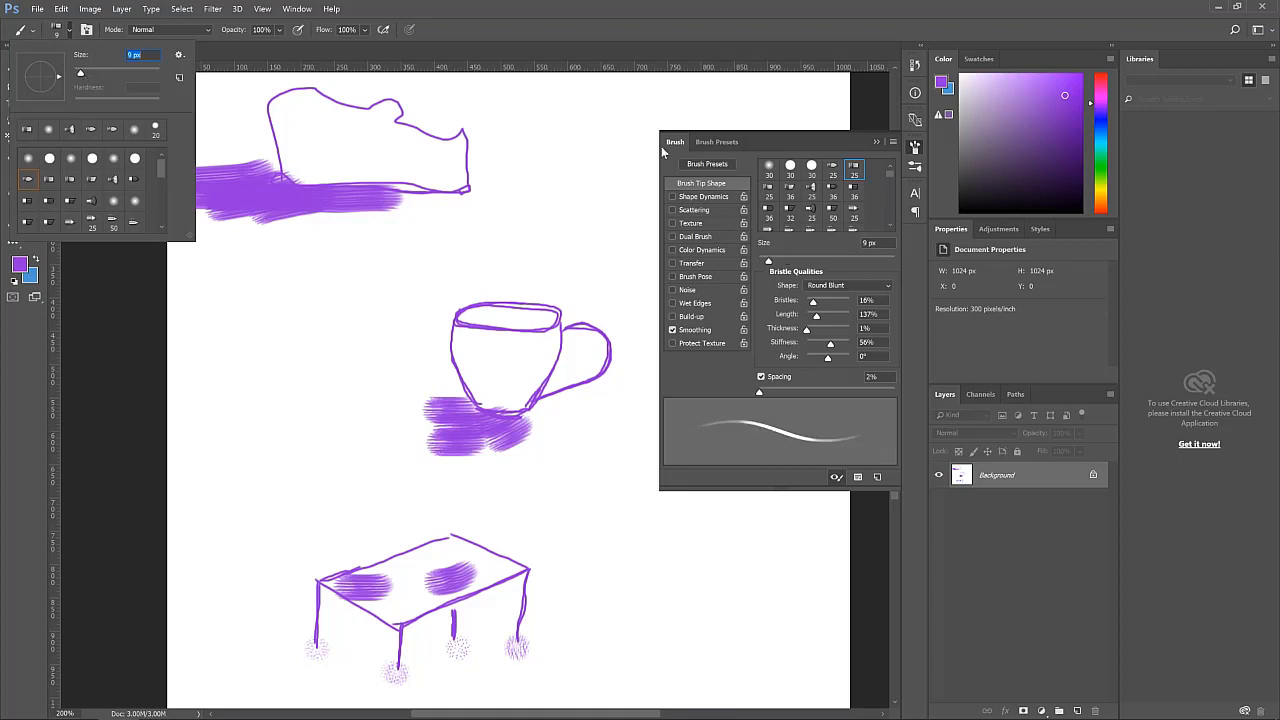
Pick a dark grey and paint heavy strokes over the shoe's heel area
{"action": "left_click_drag", "start_coordinate": [969, 153], "coordinate": [967, 143]}
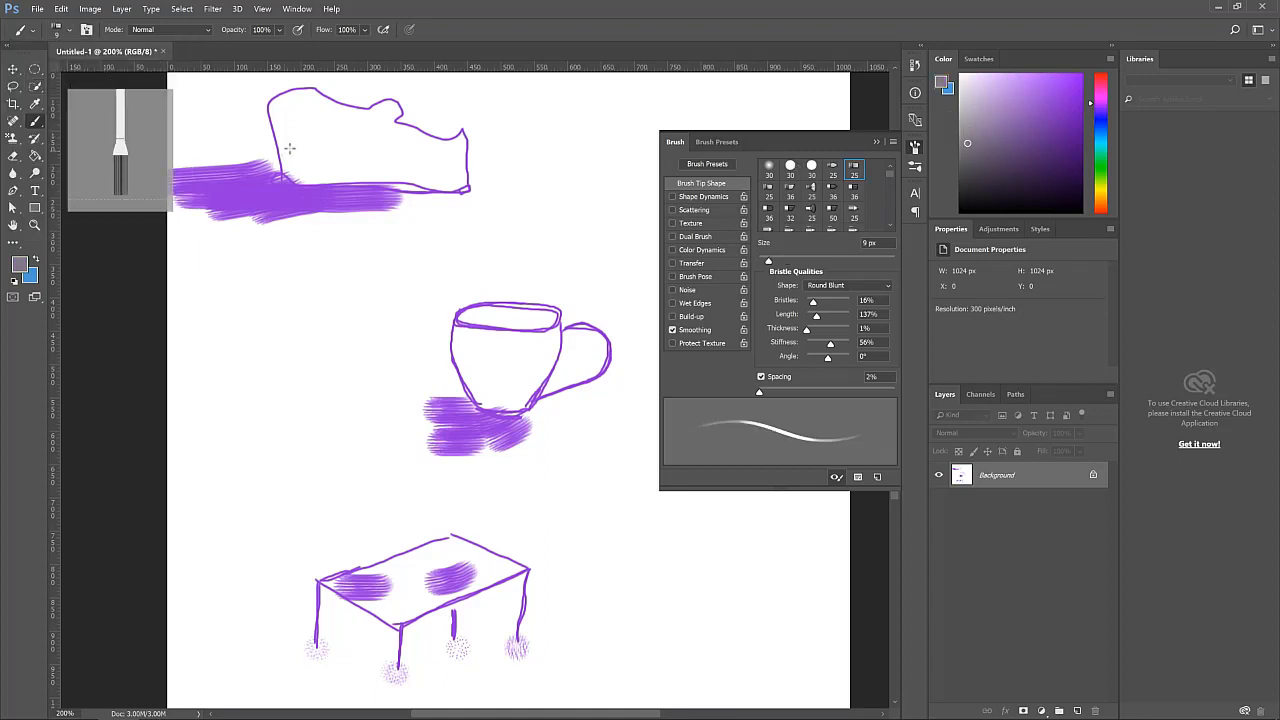
{"action": "mouse_move", "coordinate": [308, 101]}
{"action": "left_mouse_down"}
{"action": "mouse_move", "coordinate": [290, 94]}
{"action": "mouse_move", "coordinate": [289, 112]}
{"action": "mouse_move", "coordinate": [278, 96]}
{"action": "mouse_move", "coordinate": [288, 172]}
{"action": "mouse_move", "coordinate": [280, 126]}
{"action": "mouse_move", "coordinate": [310, 95]}
{"action": "mouse_move", "coordinate": [360, 112]}
{"action": "mouse_move", "coordinate": [310, 98]}
{"action": "mouse_move", "coordinate": [318, 111]}
{"action": "mouse_move", "coordinate": [302, 144]}
{"action": "mouse_move", "coordinate": [298, 105]}
{"action": "mouse_move", "coordinate": [290, 178]}
{"action": "mouse_move", "coordinate": [288, 152]}
{"action": "left_mouse_up"}
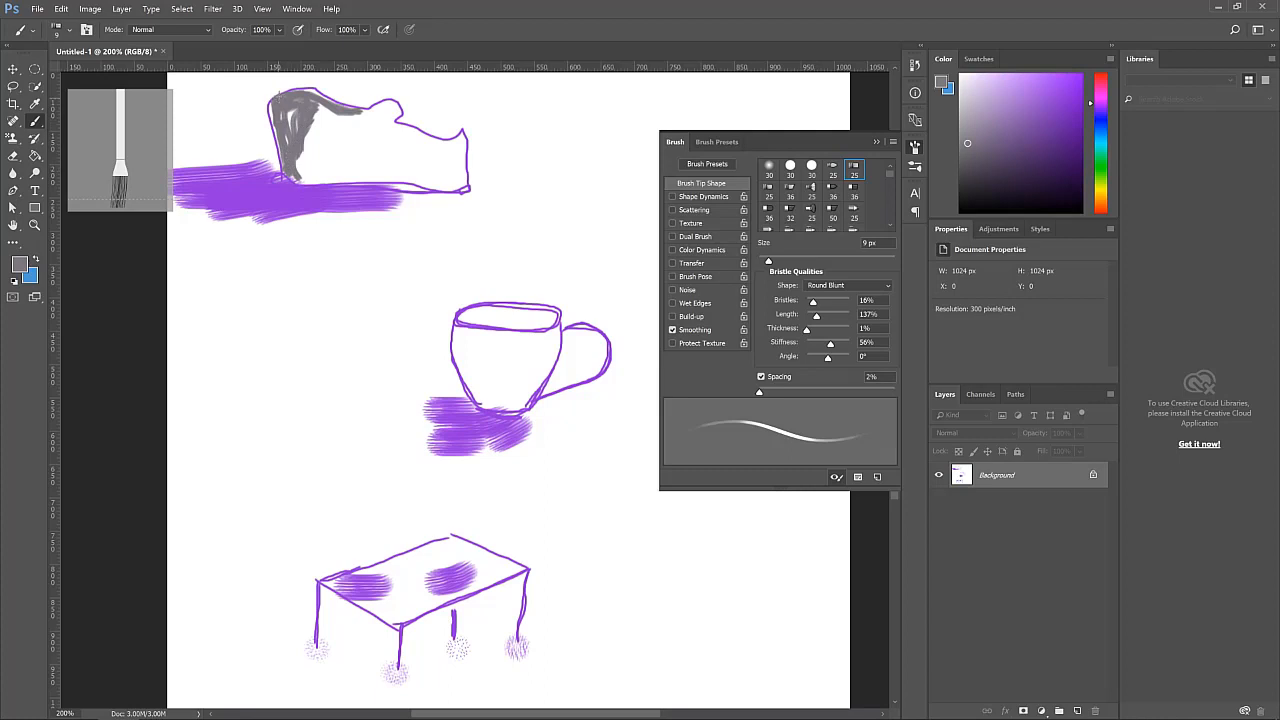
{"action": "mouse_move", "coordinate": [280, 94]}
{"action": "left_mouse_down"}
{"action": "mouse_move", "coordinate": [276, 118]}
{"action": "mouse_move", "coordinate": [268, 100]}
{"action": "mouse_move", "coordinate": [270, 142]}
{"action": "left_mouse_up"}
{"action": "mouse_move", "coordinate": [284, 95]}
{"action": "left_mouse_down"}
{"action": "mouse_move", "coordinate": [320, 93]}
{"action": "mouse_move", "coordinate": [350, 118]}
{"action": "mouse_move", "coordinate": [306, 124]}
{"action": "mouse_move", "coordinate": [326, 112]}
{"action": "mouse_move", "coordinate": [302, 150]}
{"action": "left_mouse_up"}
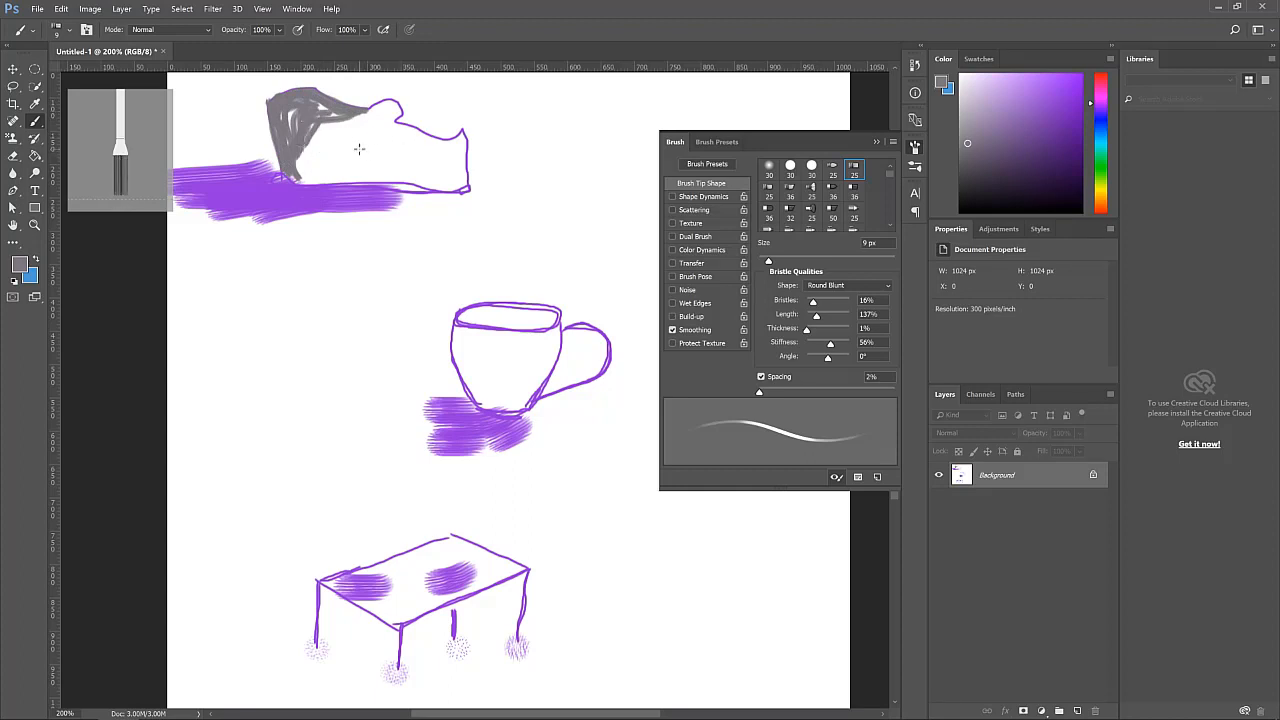
Lower the brush opacity to 25% and scribble a light grey fill across the shoe body
{"action": "left_click", "coordinate": [280, 30]}
{"action": "left_click_drag", "start_coordinate": [273, 51], "coordinate": [253, 49]}
{"action": "mouse_move", "coordinate": [365, 117]}
{"action": "left_mouse_down"}
{"action": "mouse_move", "coordinate": [294, 135]}
{"action": "mouse_move", "coordinate": [314, 155]}
{"action": "mouse_move", "coordinate": [325, 138]}
{"action": "mouse_move", "coordinate": [303, 157]}
{"action": "mouse_move", "coordinate": [331, 151]}
{"action": "mouse_move", "coordinate": [310, 166]}
{"action": "mouse_move", "coordinate": [324, 175]}
{"action": "mouse_move", "coordinate": [328, 163]}
{"action": "mouse_move", "coordinate": [307, 176]}
{"action": "mouse_move", "coordinate": [350, 133]}
{"action": "mouse_move", "coordinate": [340, 128]}
{"action": "mouse_move", "coordinate": [384, 106]}
{"action": "mouse_move", "coordinate": [382, 166]}
{"action": "mouse_move", "coordinate": [355, 163]}
{"action": "mouse_move", "coordinate": [398, 175]}
{"action": "mouse_move", "coordinate": [342, 137]}
{"action": "mouse_move", "coordinate": [334, 158]}
{"action": "mouse_move", "coordinate": [443, 184]}
{"action": "mouse_move", "coordinate": [467, 162]}
{"action": "mouse_move", "coordinate": [389, 139]}
{"action": "mouse_move", "coordinate": [391, 126]}
{"action": "mouse_move", "coordinate": [440, 149]}
{"action": "mouse_move", "coordinate": [454, 131]}
{"action": "mouse_move", "coordinate": [472, 162]}
{"action": "mouse_move", "coordinate": [458, 158]}
{"action": "mouse_move", "coordinate": [447, 181]}
{"action": "mouse_move", "coordinate": [358, 155]}
{"action": "left_mouse_up"}
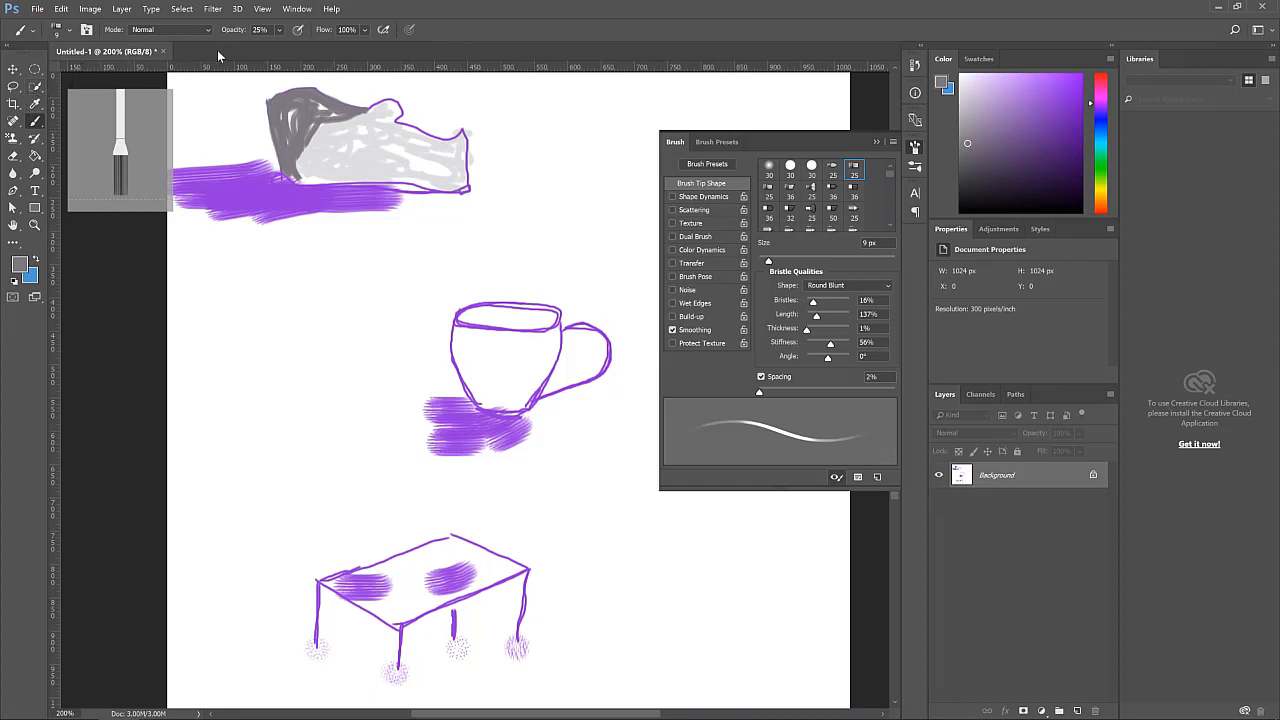
Switch to the Pencil tool and choose the Round Point bristle tip
{"action": "left_click_drag", "start_coordinate": [277, 32], "coordinate": [376, 67]}
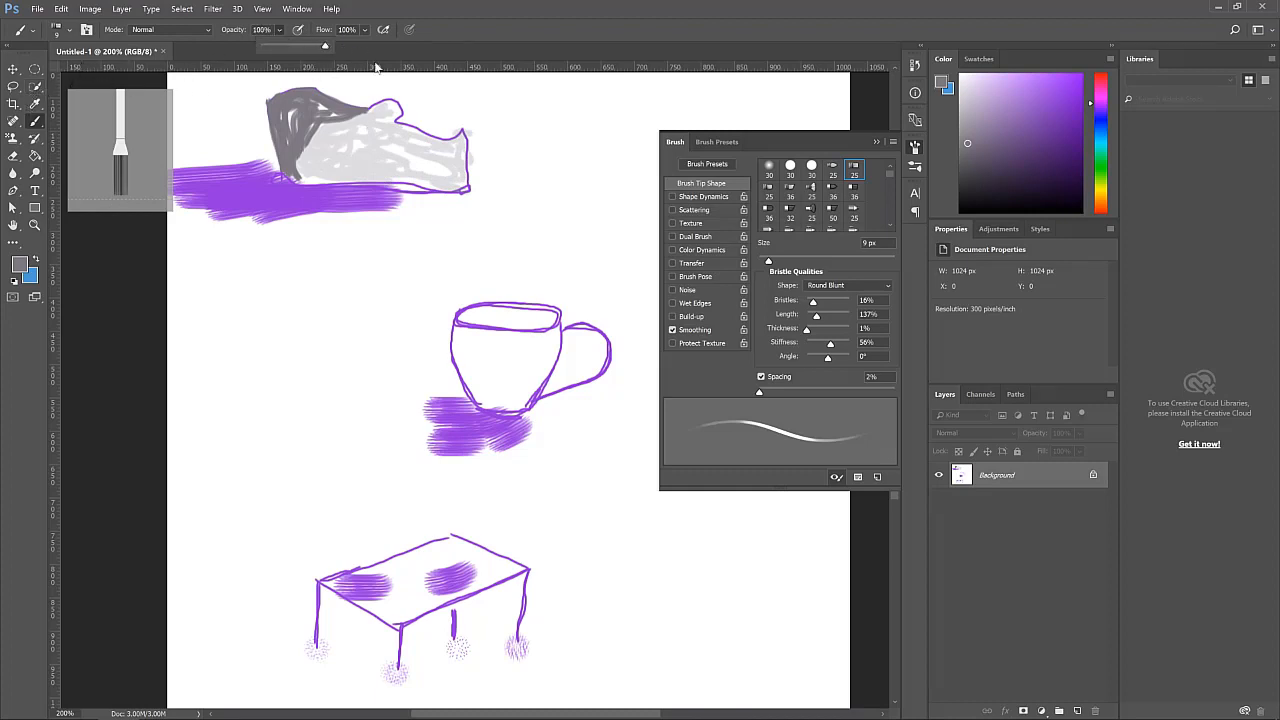
{"action": "right_click", "coordinate": [35, 120]}
{"action": "left_click", "coordinate": [94, 136]}
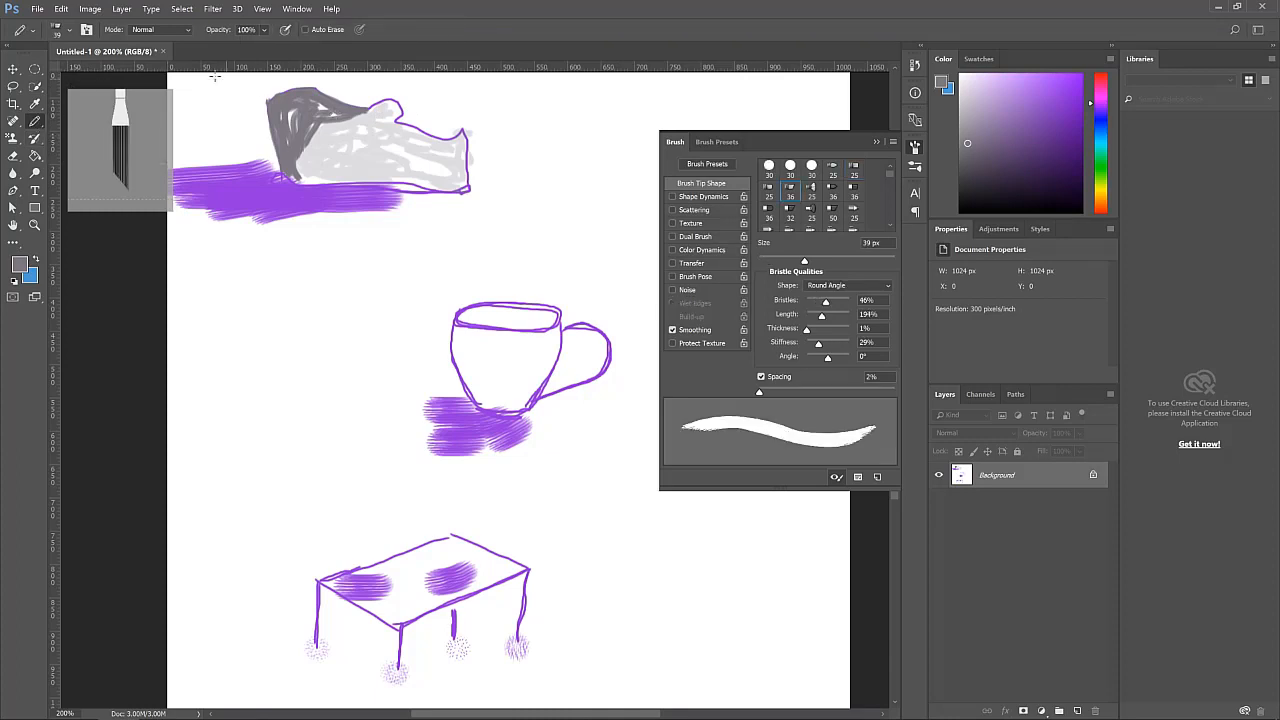
{"action": "left_click", "coordinate": [70, 33]}
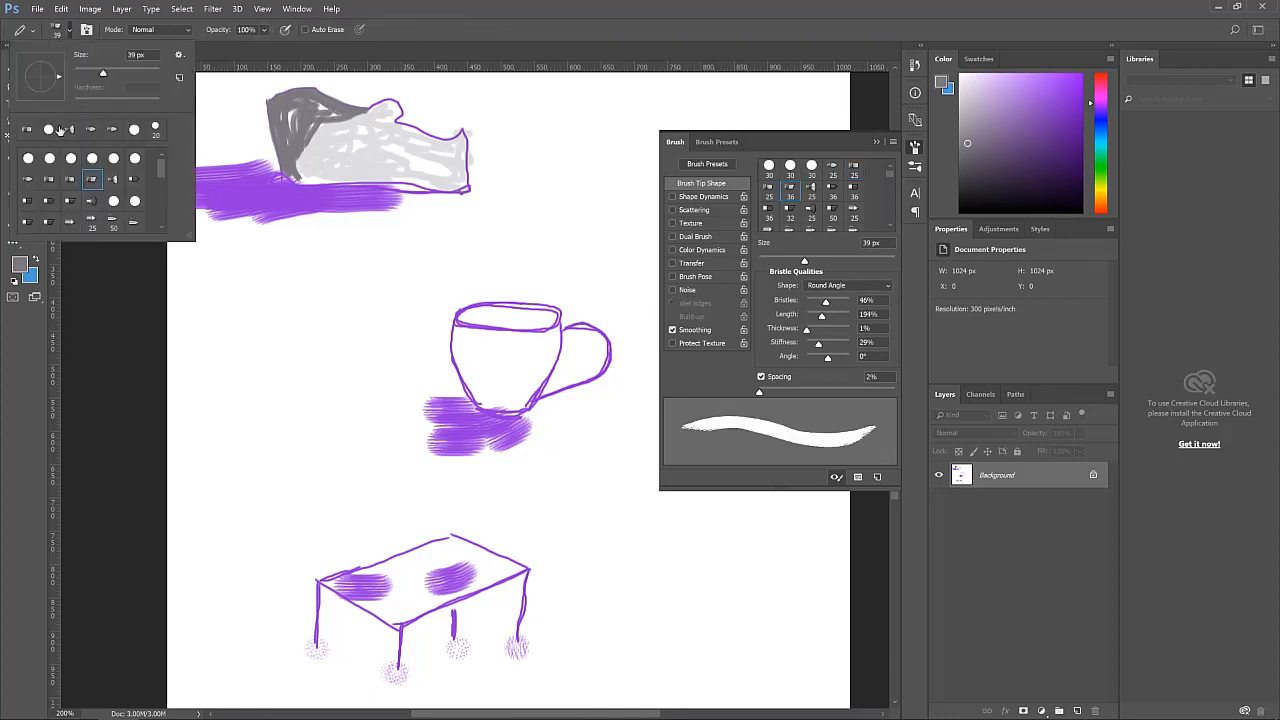
{"action": "left_click", "coordinate": [91, 131]}
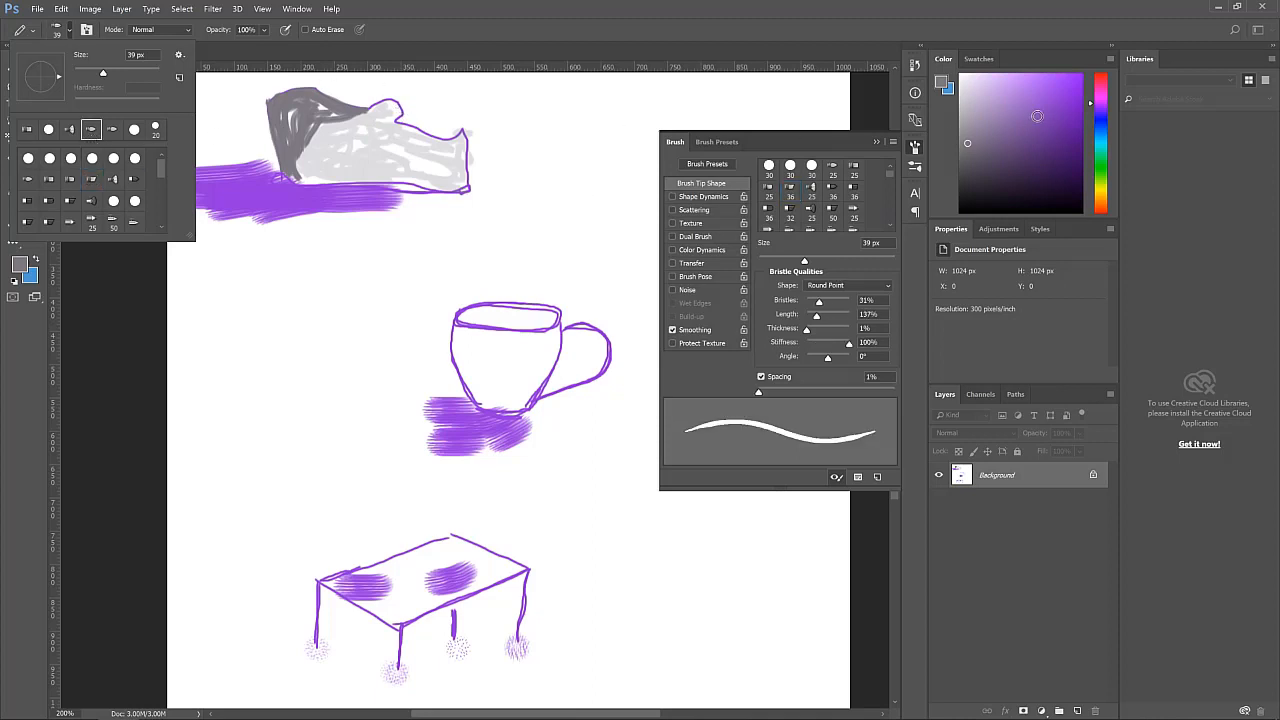
Pick black, undo a test stroke, and set the Round Point tip size to 8 px
{"action": "left_click", "coordinate": [976, 182]}
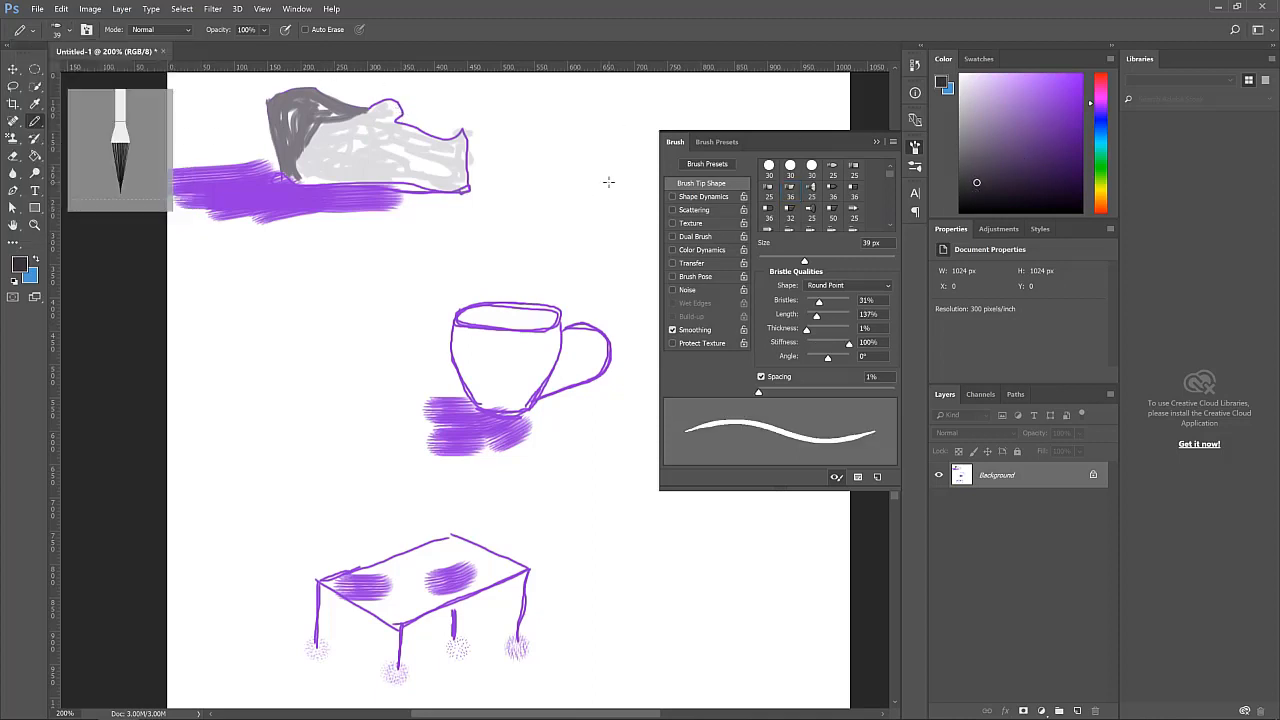
{"action": "left_click", "coordinate": [992, 206]}
{"action": "left_click_drag", "start_coordinate": [400, 104], "coordinate": [354, 132]}
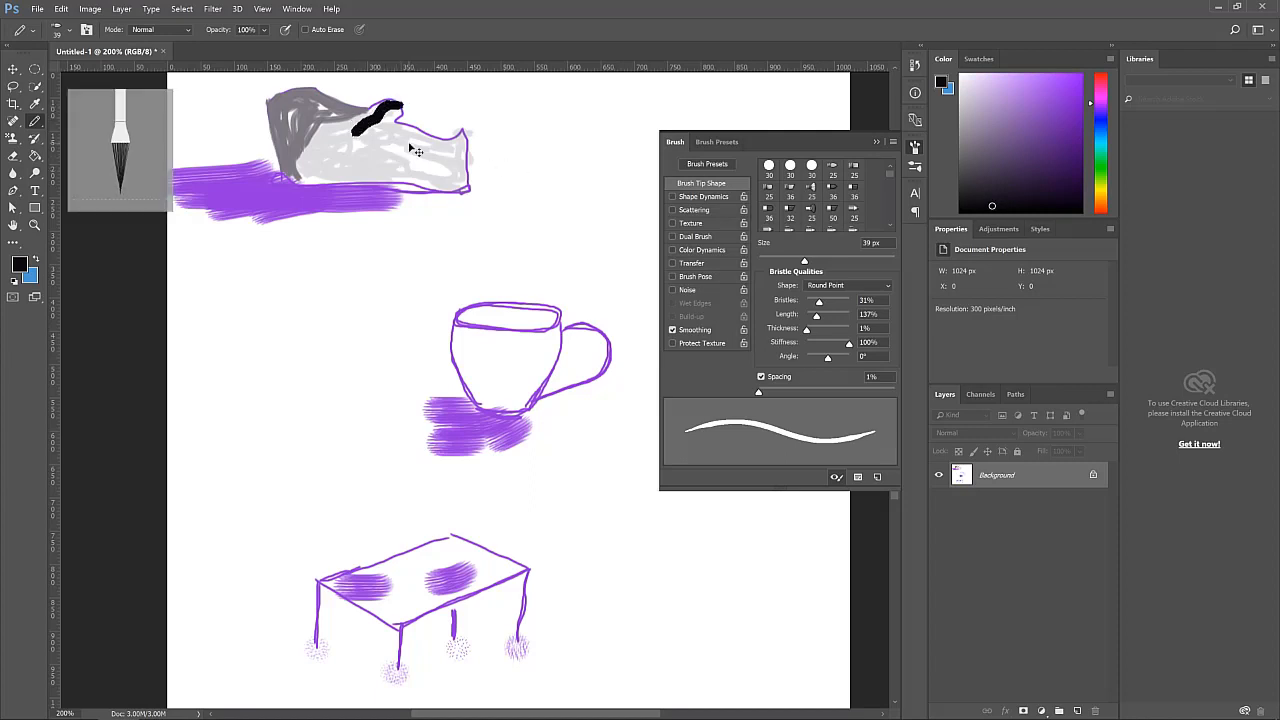
{"action": "key", "text": "ctrl+z"}
{"action": "left_click", "coordinate": [70, 31]}
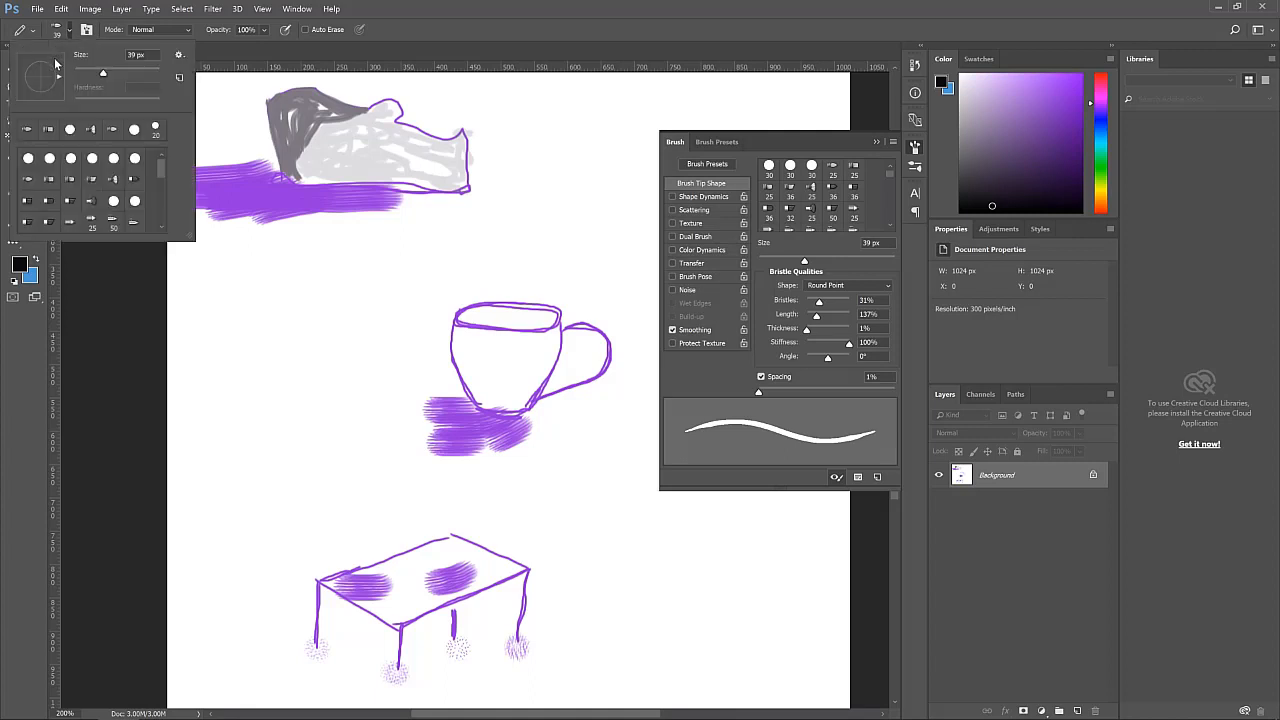
{"action": "left_click_drag", "start_coordinate": [89, 74], "coordinate": [80, 74]}
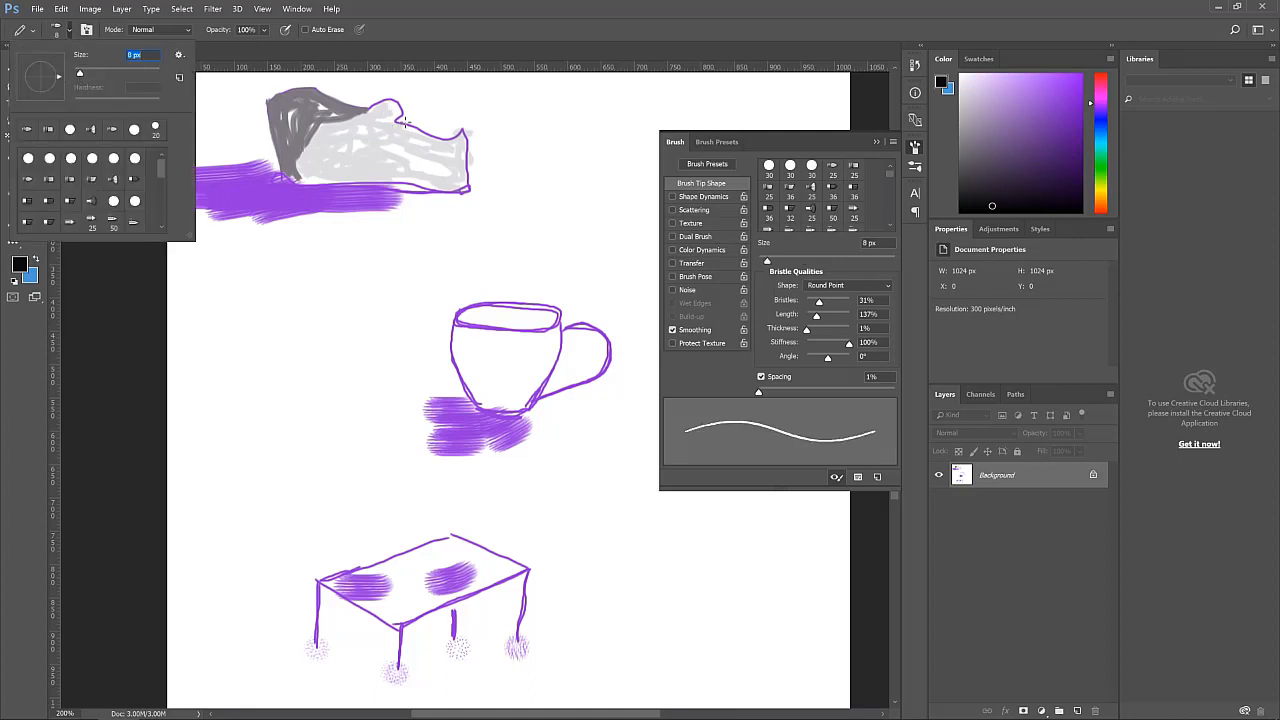
{"action": "key", "text": "Return"}
Draw black wavy crease lines across the shoe's body
{"action": "mouse_move", "coordinate": [400, 118]}
{"action": "left_mouse_down"}
{"action": "mouse_move", "coordinate": [362, 130]}
{"action": "mouse_move", "coordinate": [320, 169]}
{"action": "left_mouse_up"}
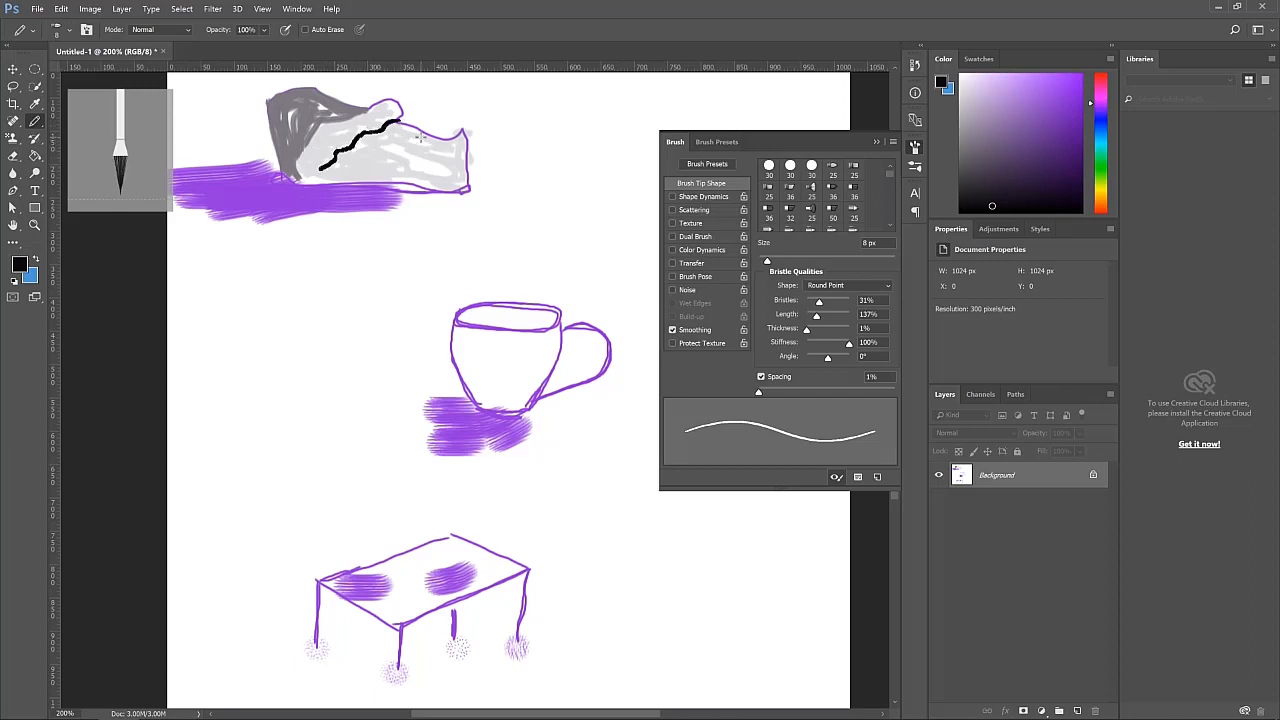
{"action": "mouse_move", "coordinate": [420, 136]}
{"action": "left_mouse_down"}
{"action": "mouse_move", "coordinate": [379, 157]}
{"action": "mouse_move", "coordinate": [439, 149]}
{"action": "mouse_move", "coordinate": [417, 172]}
{"action": "left_mouse_up"}
Choose the Round Blunt tip, pick a light grey at 14% opacity, and shade the inside of the cup
{"action": "left_click", "coordinate": [853, 169]}
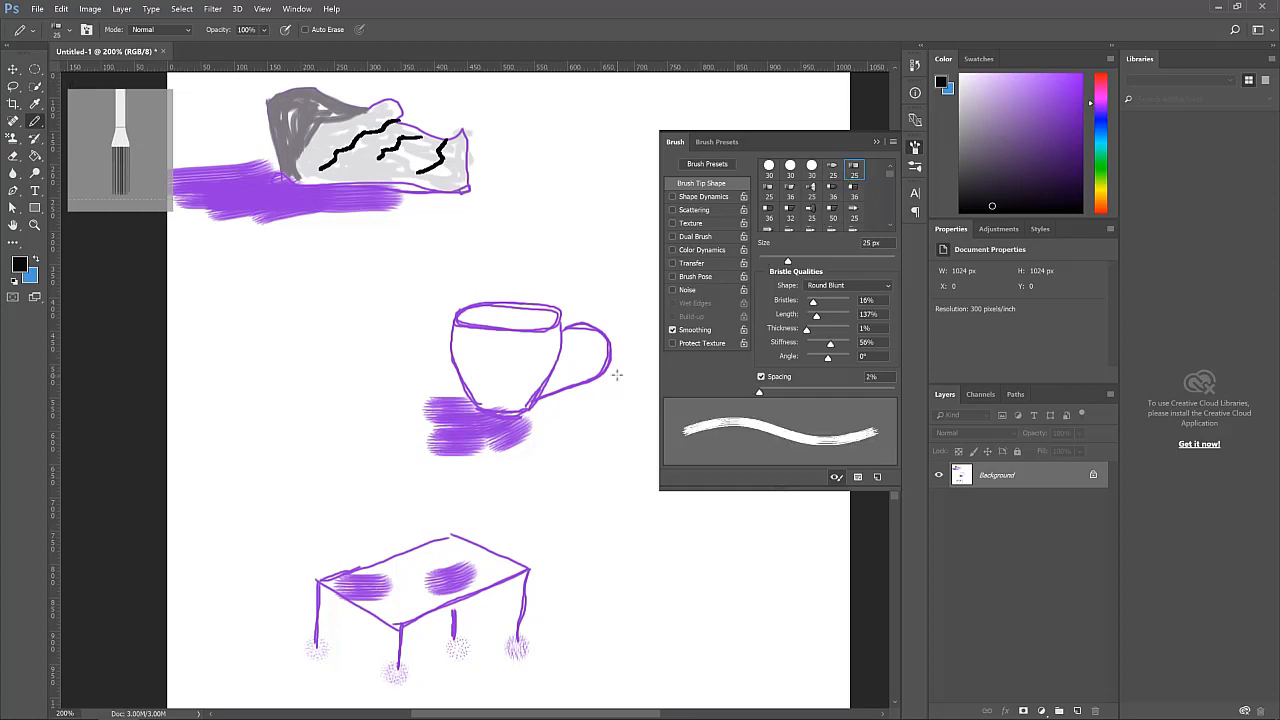
{"action": "left_click_drag", "start_coordinate": [512, 352], "coordinate": [494, 364]}
{"action": "key", "text": "ctrl+z"}
{"action": "left_click", "coordinate": [967, 126]}
{"action": "left_click", "coordinate": [964, 106]}
{"action": "left_click", "coordinate": [265, 30]}
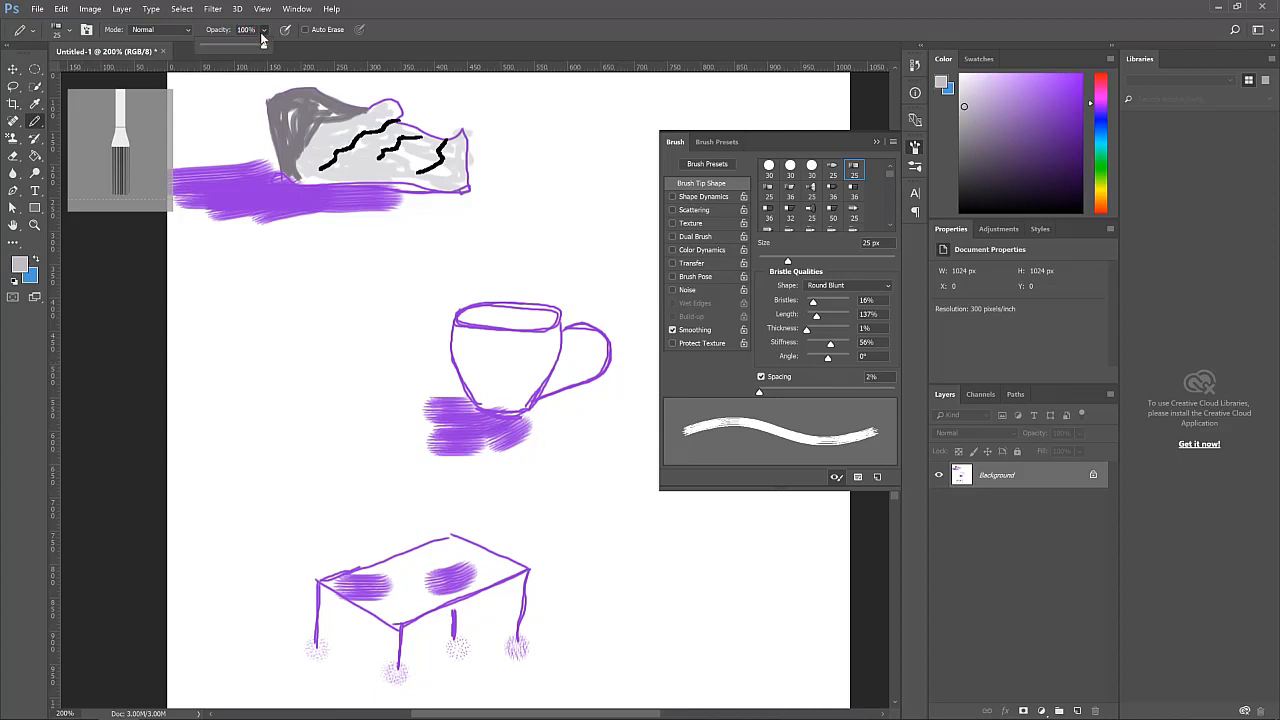
{"action": "left_click_drag", "start_coordinate": [266, 46], "coordinate": [216, 48]}
{"action": "mouse_move", "coordinate": [465, 339]}
{"action": "left_mouse_down"}
{"action": "mouse_move", "coordinate": [466, 372]}
{"action": "mouse_move", "coordinate": [457, 343]}
{"action": "mouse_move", "coordinate": [486, 354]}
{"action": "mouse_move", "coordinate": [485, 337]}
{"action": "mouse_move", "coordinate": [505, 352]}
{"action": "mouse_move", "coordinate": [502, 396]}
{"action": "mouse_move", "coordinate": [540, 355]}
{"action": "mouse_move", "coordinate": [532, 403]}
{"action": "mouse_move", "coordinate": [553, 342]}
{"action": "mouse_move", "coordinate": [500, 340]}
{"action": "mouse_move", "coordinate": [552, 341]}
{"action": "mouse_move", "coordinate": [495, 367]}
{"action": "mouse_move", "coordinate": [513, 418]}
{"action": "mouse_move", "coordinate": [444, 389]}
{"action": "mouse_move", "coordinate": [467, 342]}
{"action": "left_mouse_up"}
{"action": "key", "text": "v"}
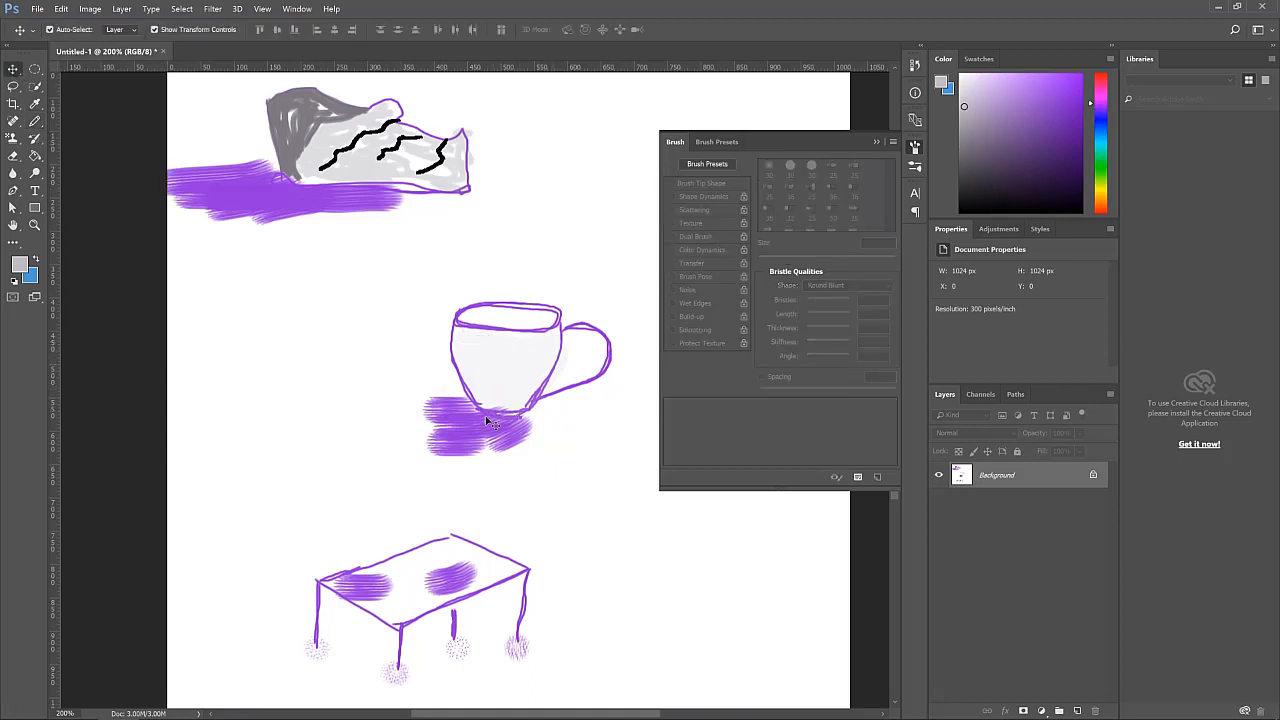
Return to the Pencil tool and shade the tabletop in light grey, undoing one stray stroke
{"action": "scroll", "coordinate": [514, 443], "scroll_direction": "down", "scroll_amount": 2}
{"action": "scroll", "coordinate": [452, 372], "scroll_direction": "down", "scroll_amount": 2}
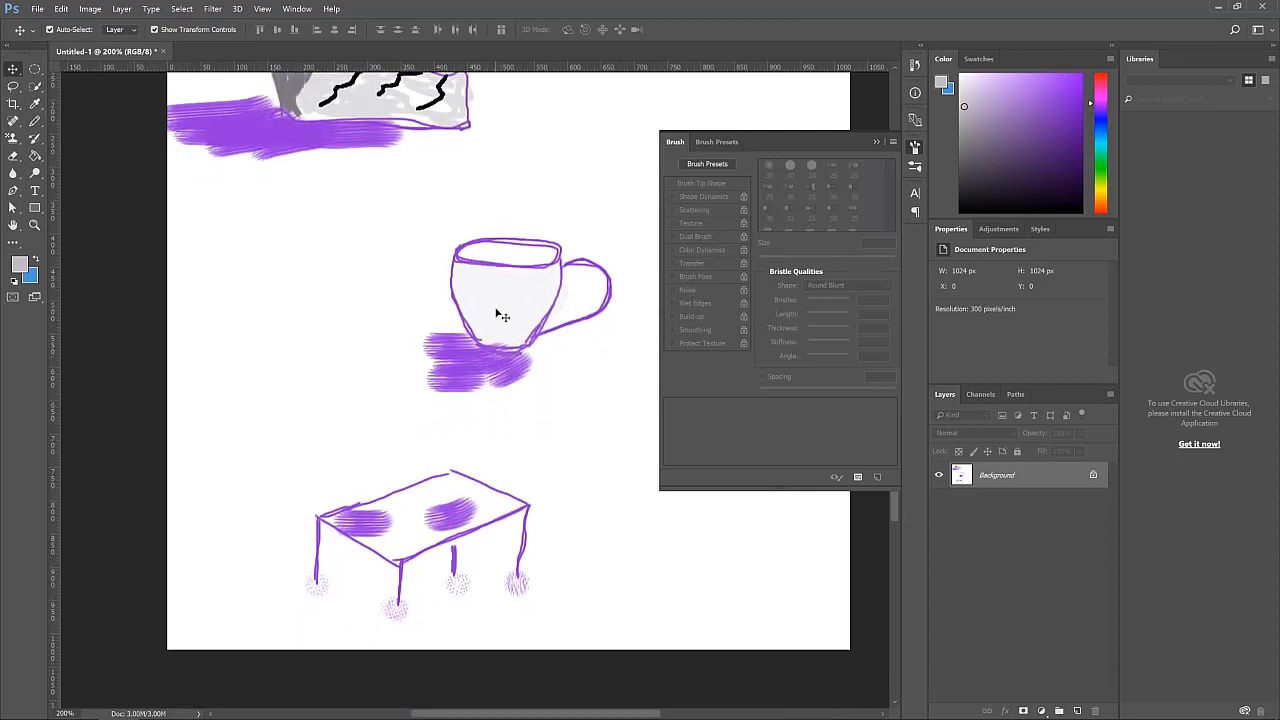
{"action": "left_click", "coordinate": [35, 87]}
{"action": "left_click", "coordinate": [35, 104]}
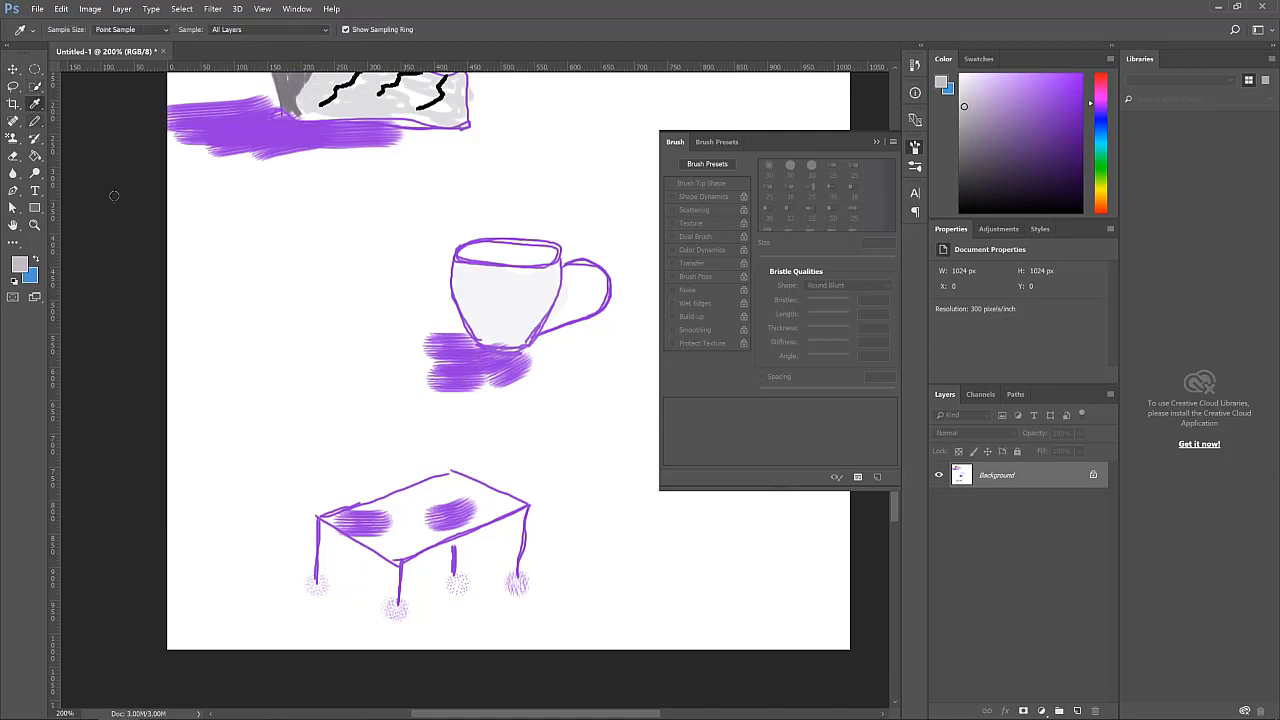
{"action": "left_click", "coordinate": [35, 122]}
{"action": "mouse_move", "coordinate": [401, 503]}
{"action": "left_mouse_down"}
{"action": "mouse_move", "coordinate": [463, 529]}
{"action": "mouse_move", "coordinate": [489, 515]}
{"action": "mouse_move", "coordinate": [491, 491]}
{"action": "mouse_move", "coordinate": [433, 482]}
{"action": "mouse_move", "coordinate": [453, 491]}
{"action": "mouse_move", "coordinate": [444, 517]}
{"action": "mouse_move", "coordinate": [412, 492]}
{"action": "mouse_move", "coordinate": [359, 517]}
{"action": "mouse_move", "coordinate": [369, 525]}
{"action": "mouse_move", "coordinate": [352, 518]}
{"action": "mouse_move", "coordinate": [505, 509]}
{"action": "mouse_move", "coordinate": [492, 504]}
{"action": "mouse_move", "coordinate": [482, 529]}
{"action": "mouse_move", "coordinate": [442, 508]}
{"action": "mouse_move", "coordinate": [443, 492]}
{"action": "mouse_move", "coordinate": [419, 507]}
{"action": "mouse_move", "coordinate": [420, 495]}
{"action": "mouse_move", "coordinate": [401, 496]}
{"action": "mouse_move", "coordinate": [442, 492]}
{"action": "mouse_move", "coordinate": [506, 510]}
{"action": "mouse_move", "coordinate": [450, 479]}
{"action": "mouse_move", "coordinate": [480, 494]}
{"action": "mouse_move", "coordinate": [390, 549]}
{"action": "mouse_move", "coordinate": [410, 548]}
{"action": "mouse_move", "coordinate": [431, 531]}
{"action": "mouse_move", "coordinate": [398, 532]}
{"action": "mouse_move", "coordinate": [452, 499]}
{"action": "mouse_move", "coordinate": [358, 517]}
{"action": "mouse_move", "coordinate": [418, 502]}
{"action": "left_mouse_up"}
{"action": "key", "text": "ctrl+z"}
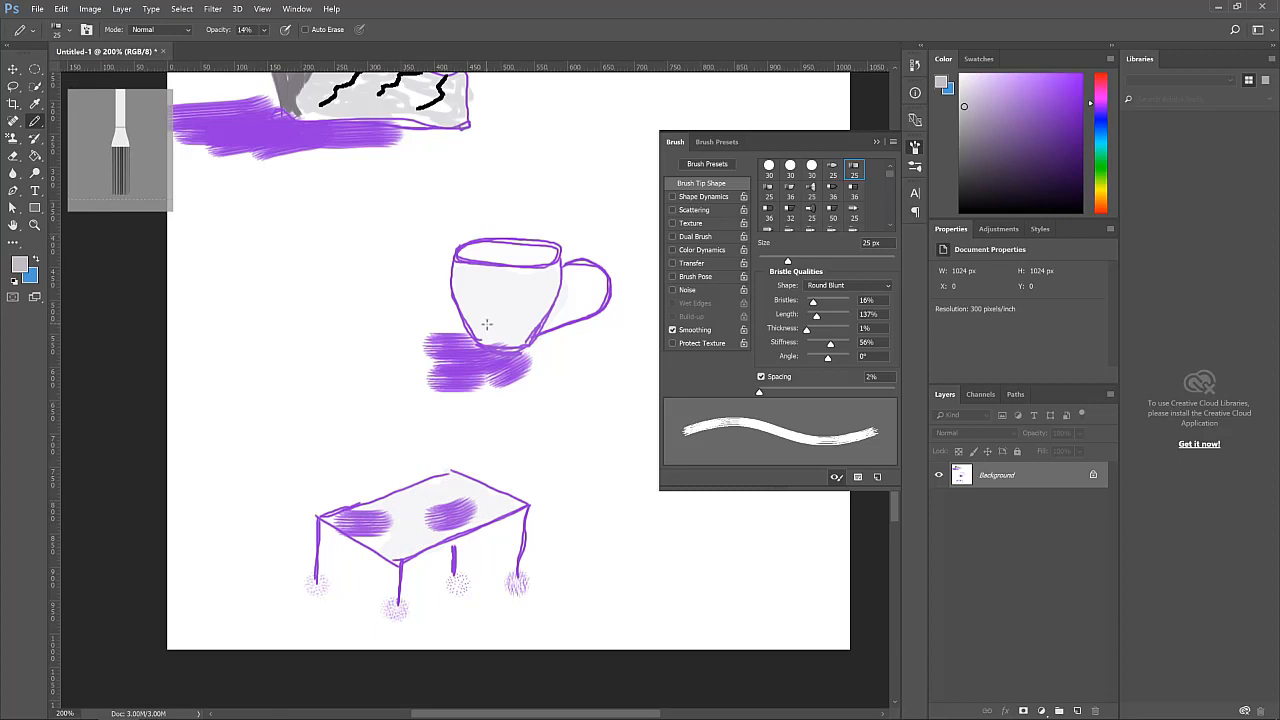
Close the Brush settings panel and switch to the Move tool
{"action": "scroll", "coordinate": [486, 324], "scroll_direction": "down", "scroll_amount": 2}
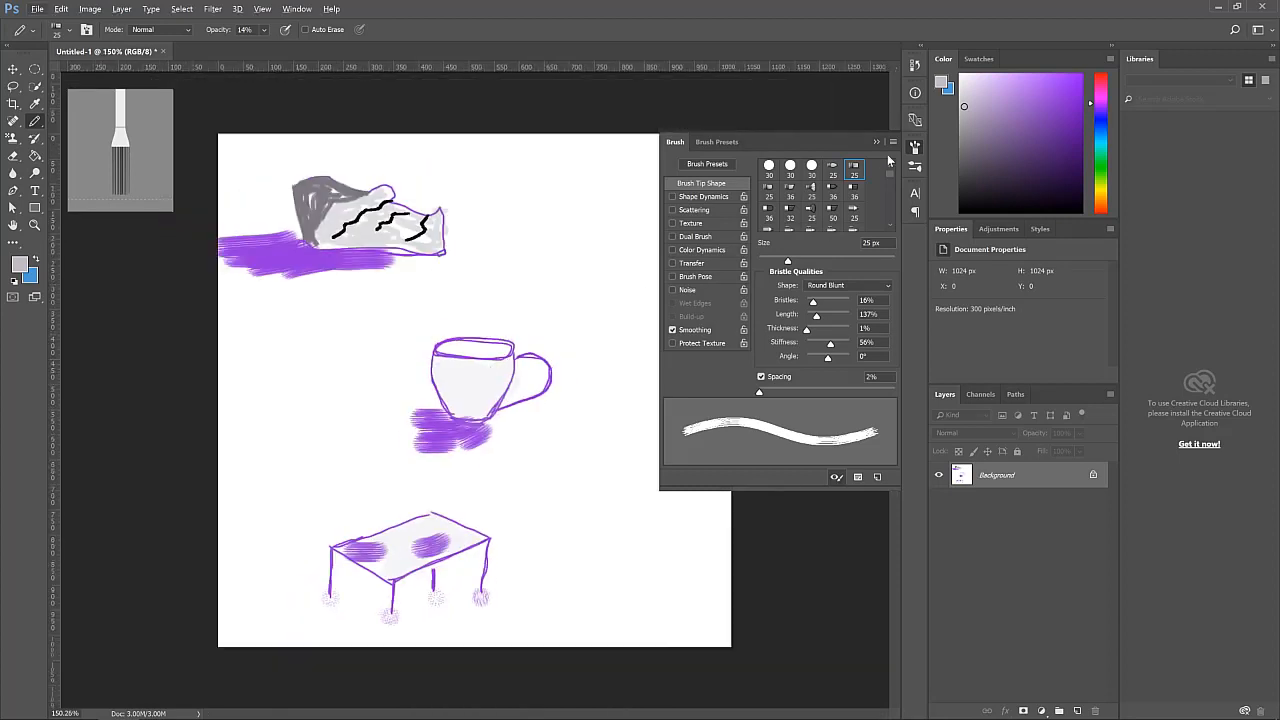
{"action": "left_click", "coordinate": [876, 142]}
{"action": "scroll", "coordinate": [546, 303], "scroll_direction": "down", "scroll_amount": 1}
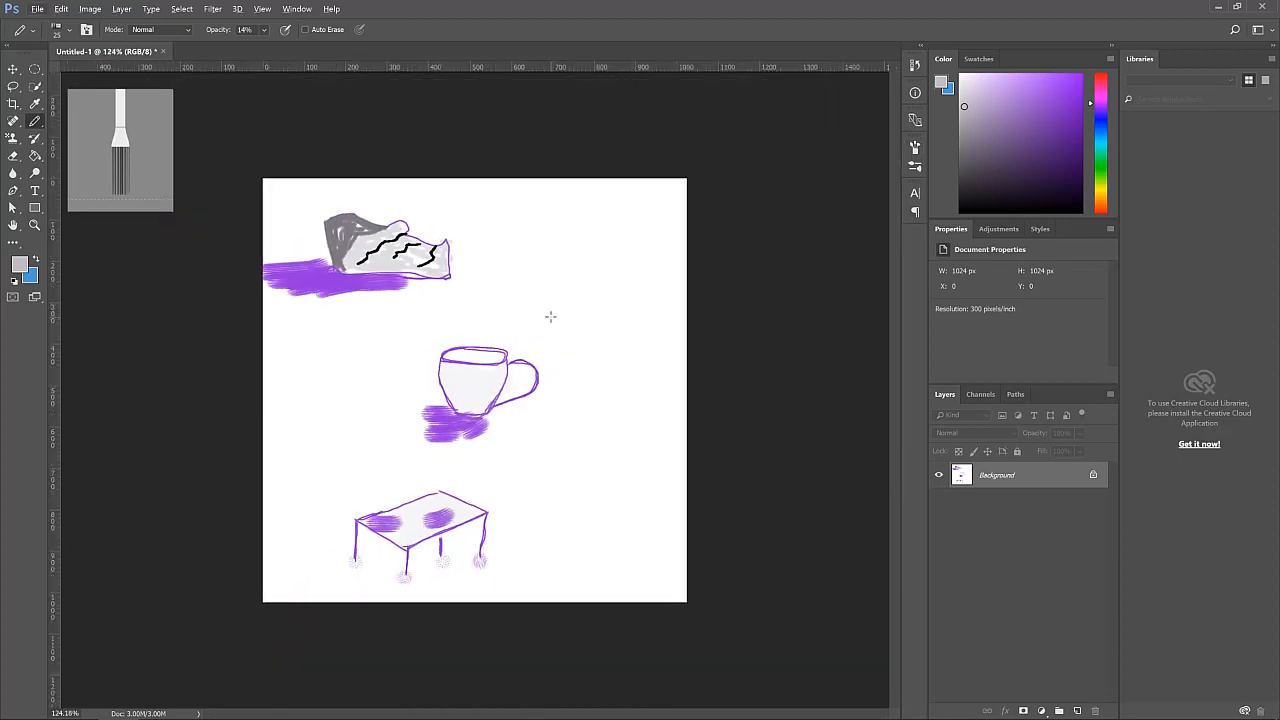
{"action": "left_click", "coordinate": [13, 69]}
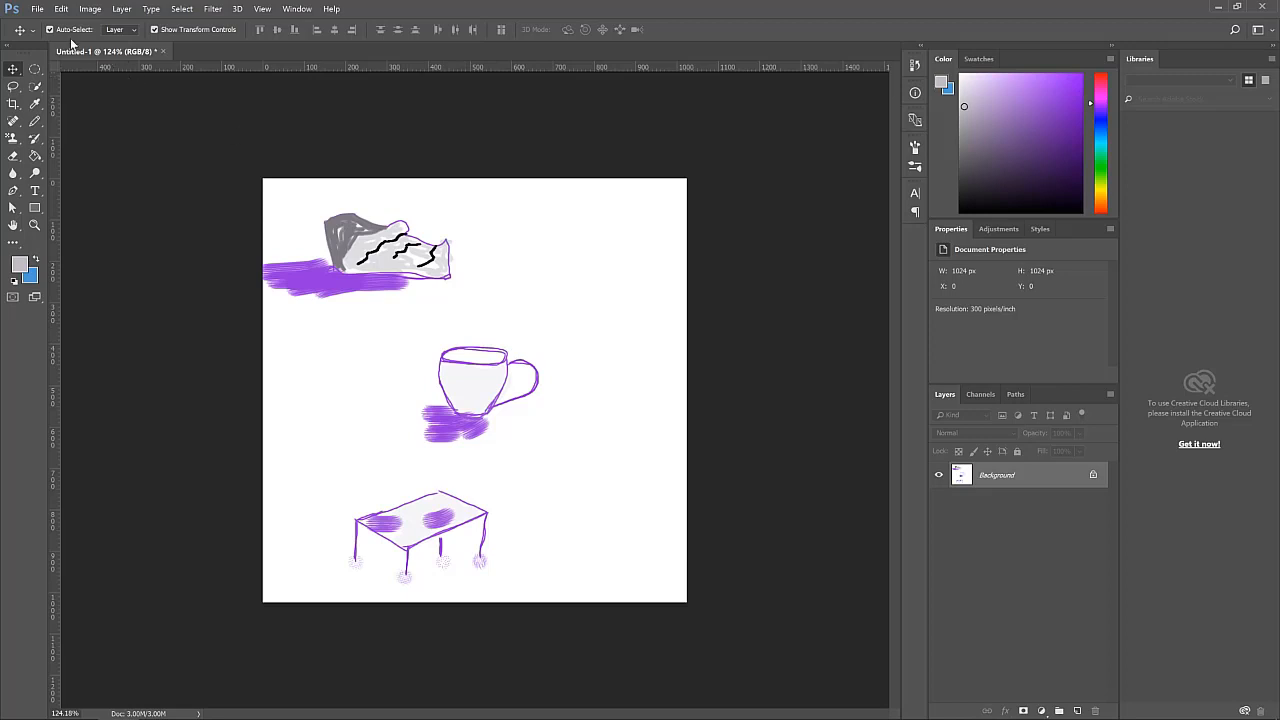
Create a new 1024 x 1024 pixel document at 300 pixels/inch
{"action": "left_click", "coordinate": [37, 9]}
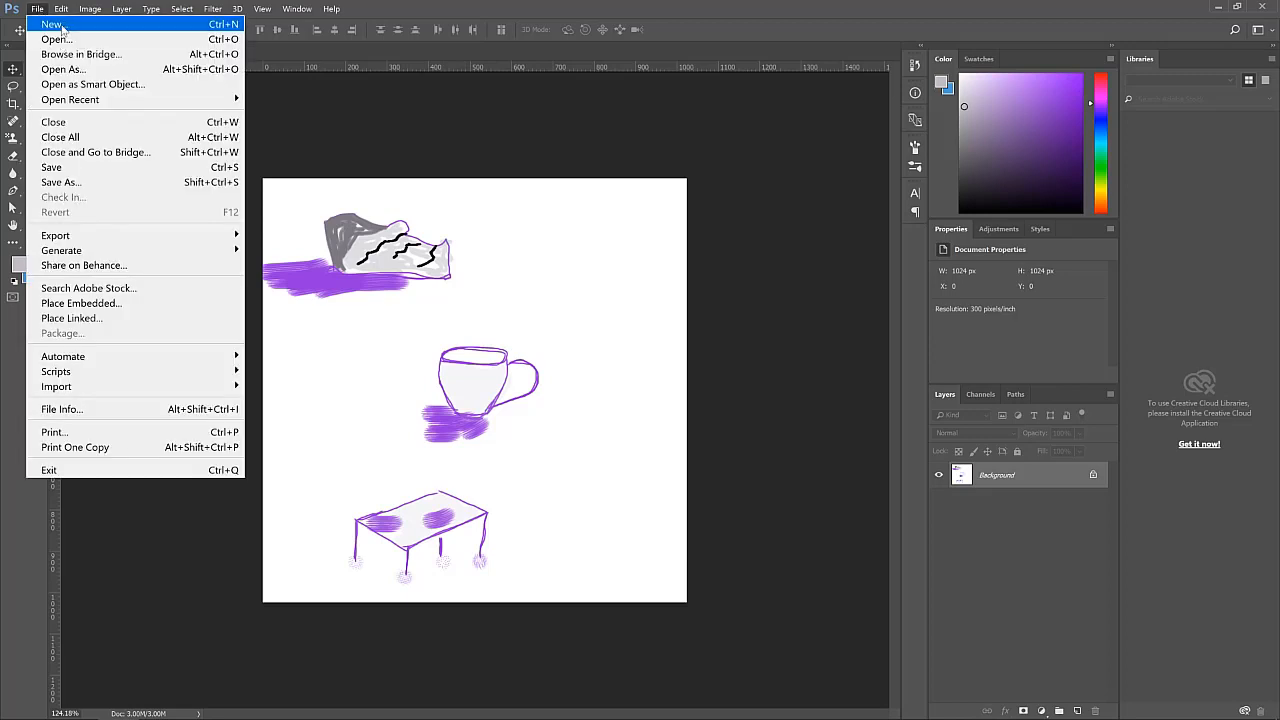
{"action": "left_click", "coordinate": [62, 27]}
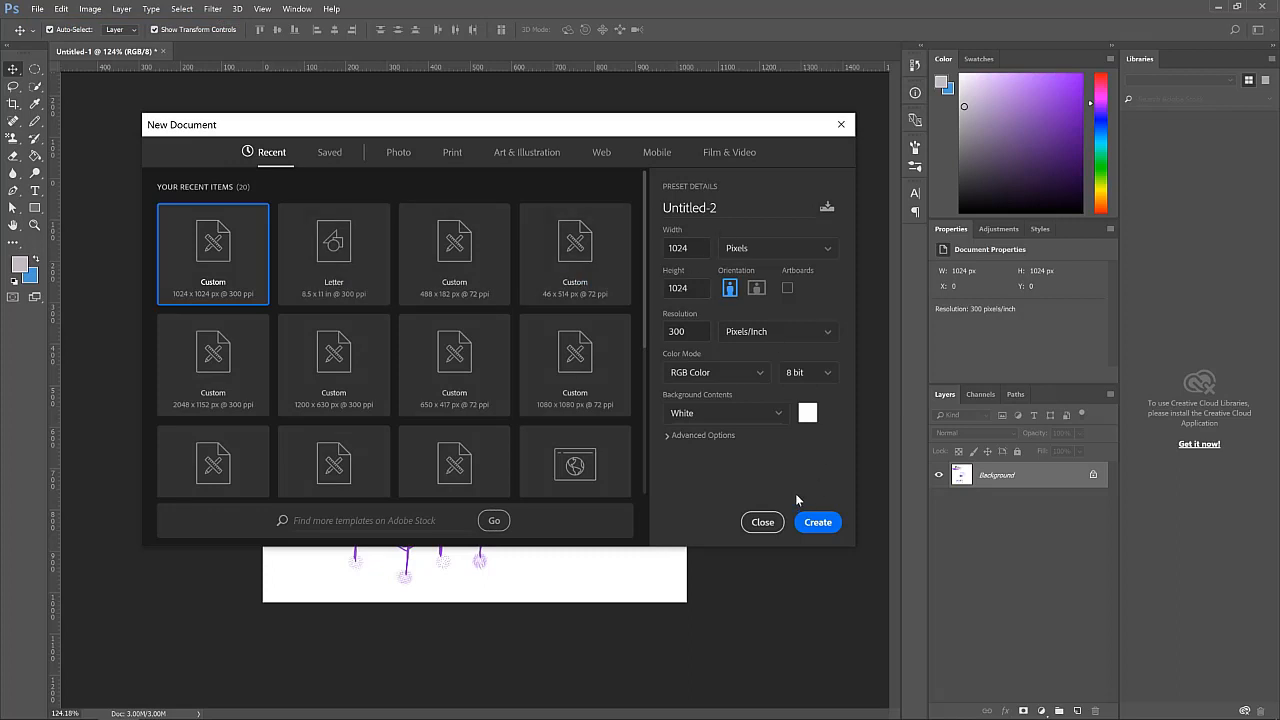
{"action": "left_click", "coordinate": [822, 522]}
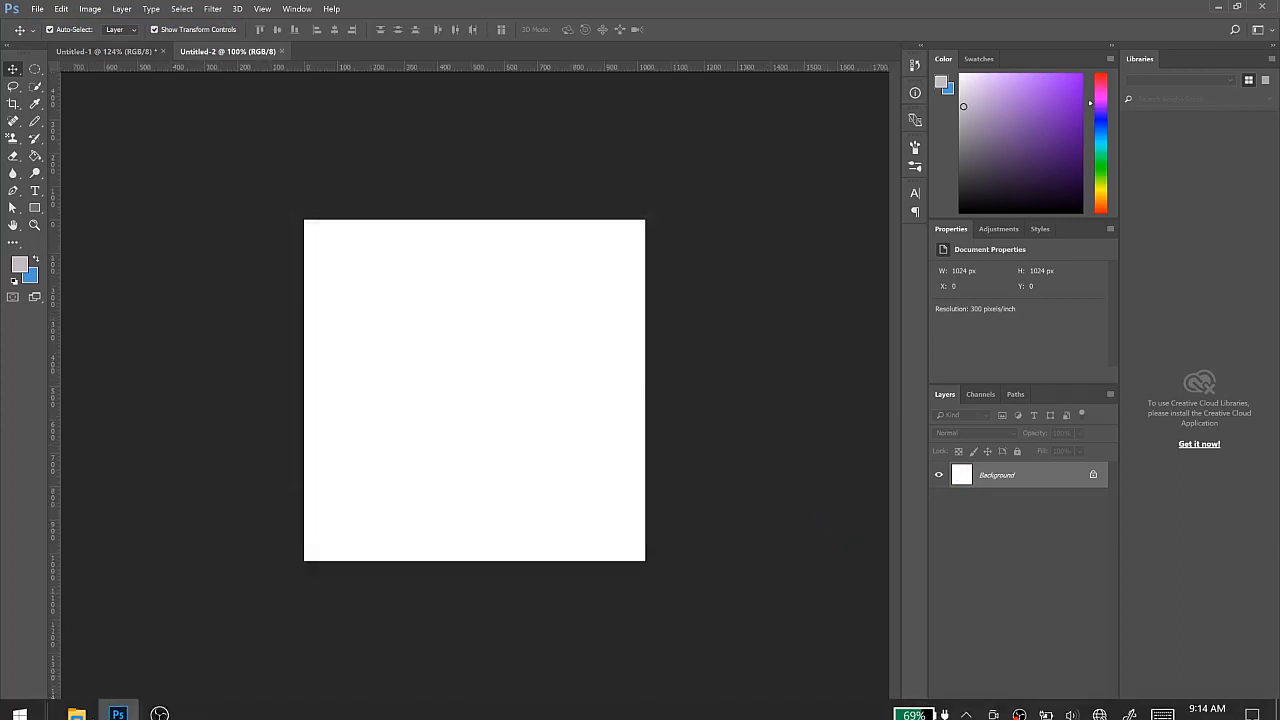
Drag the photo IMG_20190921_161034_8.jpg from the trying photoshop folder into the new document and commit the placement
{"action": "mouse_move", "coordinate": [78, 706]}
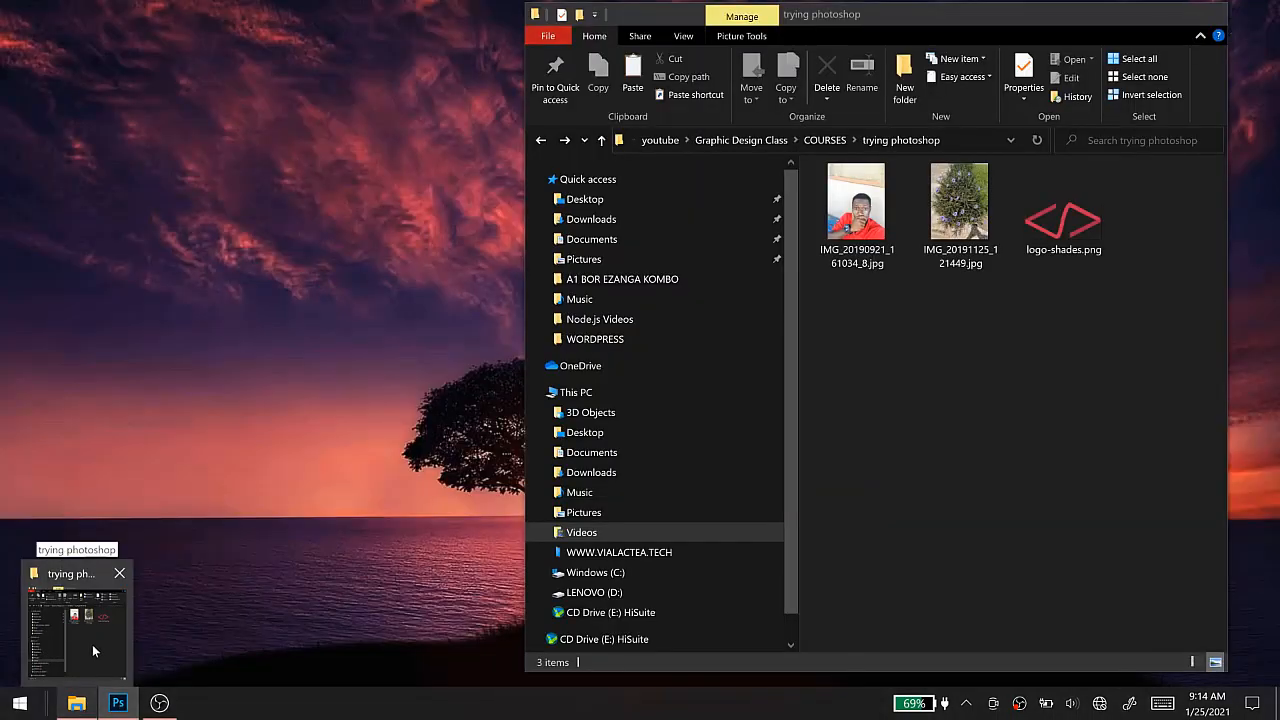
{"action": "left_click", "coordinate": [92, 644]}
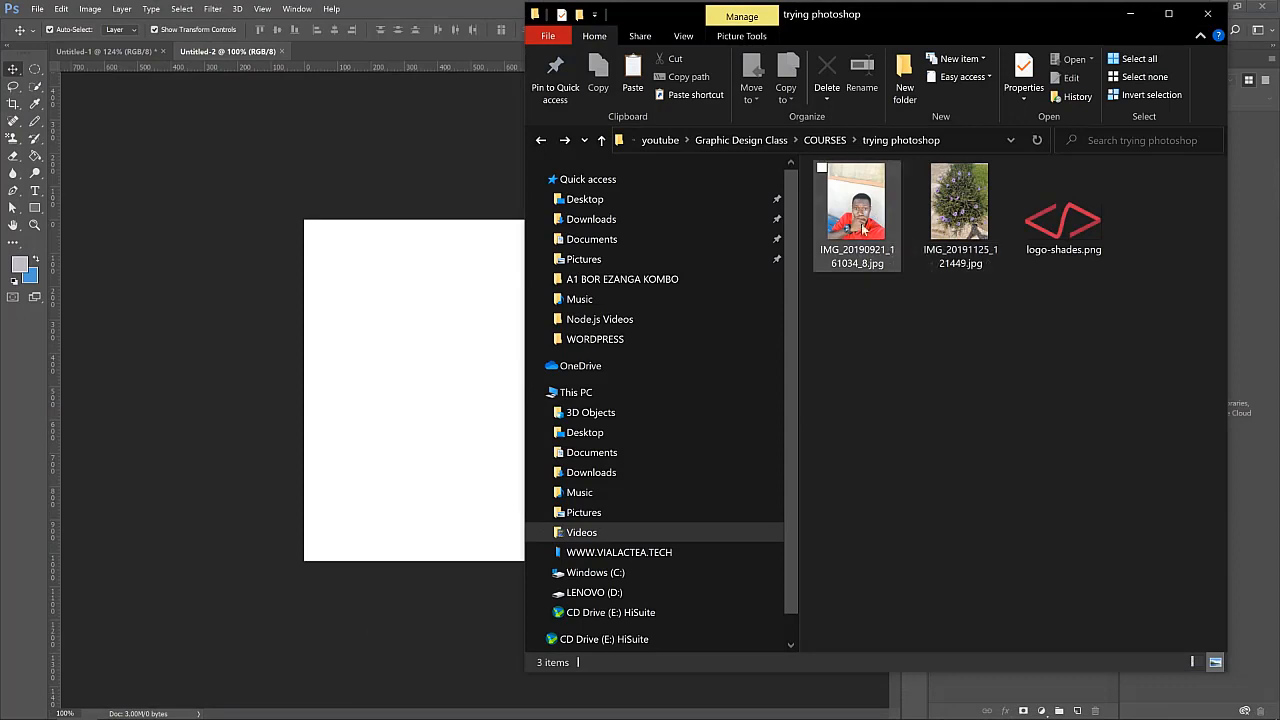
{"action": "left_click_drag", "start_coordinate": [865, 225], "coordinate": [435, 390]}
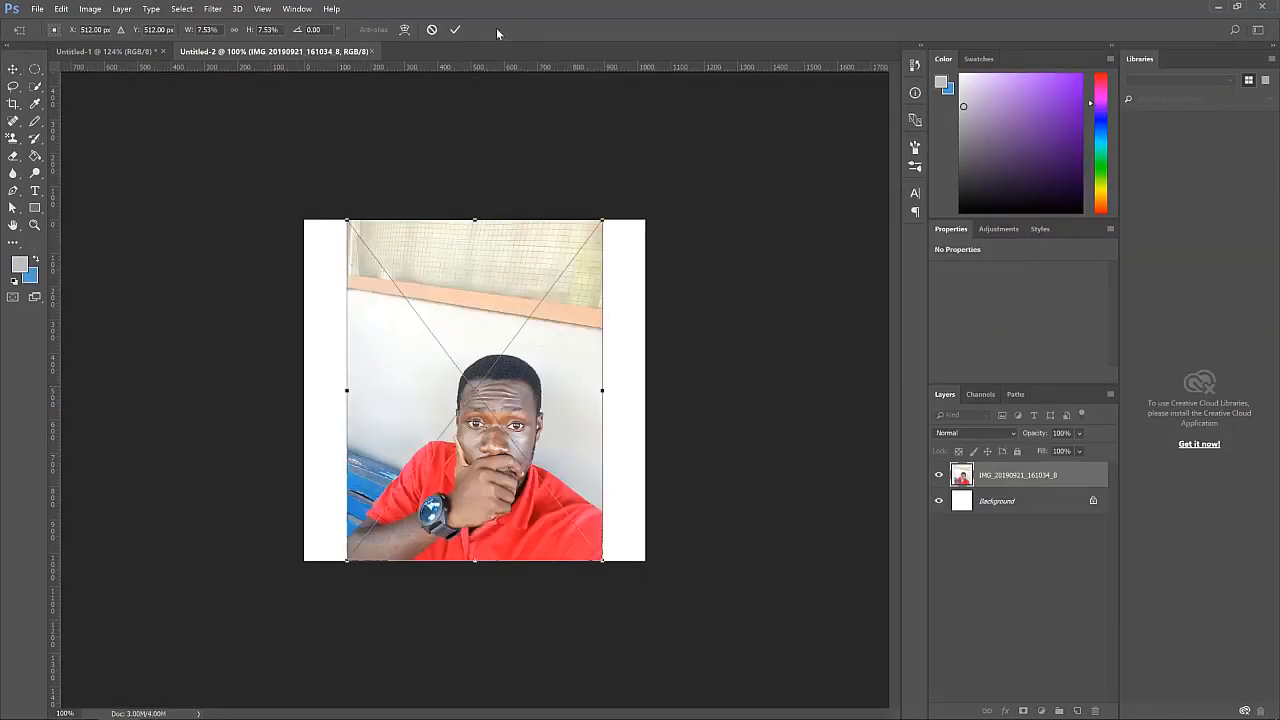
{"action": "left_click", "coordinate": [457, 30]}
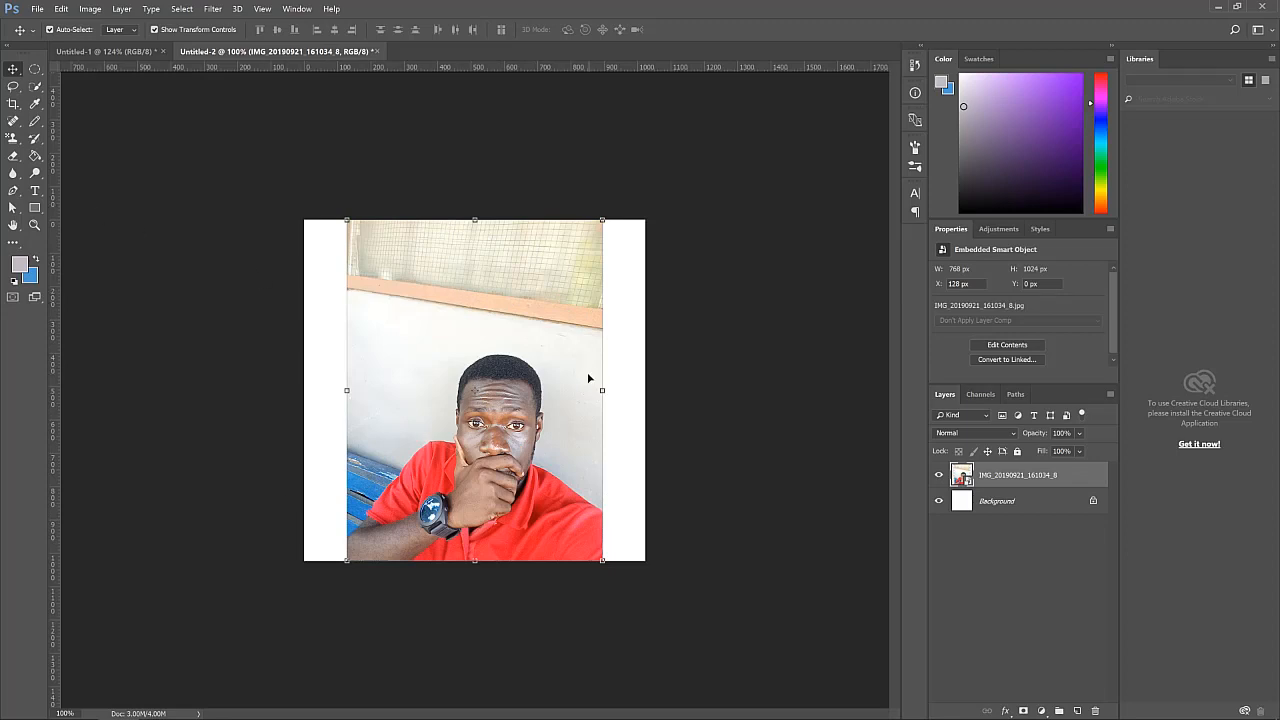
{"action": "scroll", "coordinate": [589, 378], "scroll_direction": "up", "scroll_amount": 2}
{"action": "scroll", "coordinate": [589, 376], "scroll_direction": "up", "scroll_amount": 2}
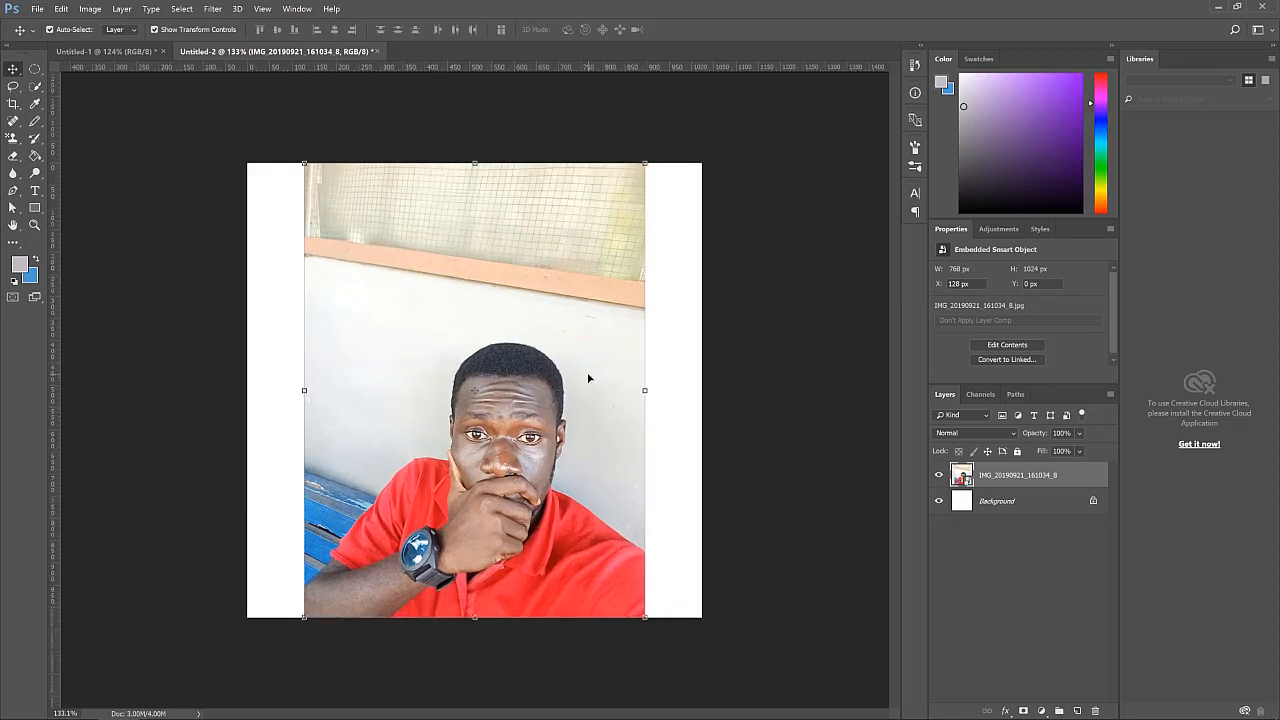
{"action": "left_click", "coordinate": [16, 89]}
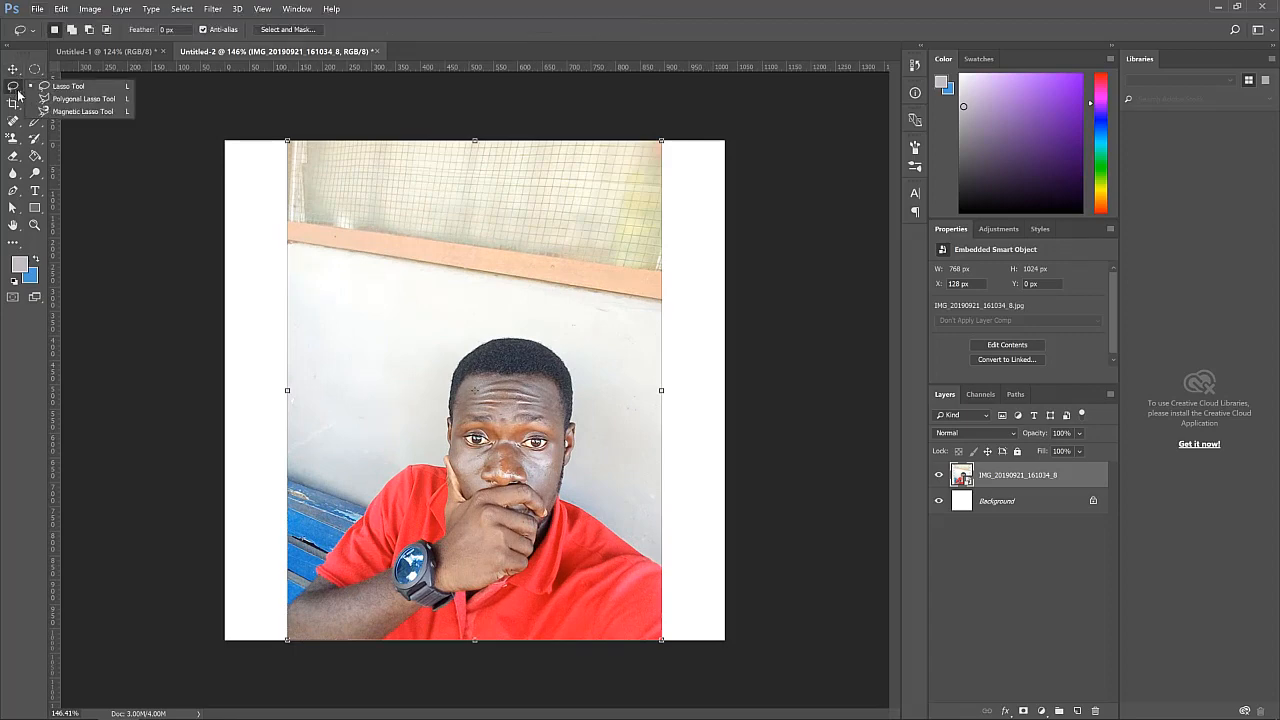
{"action": "left_click", "coordinate": [86, 100]}
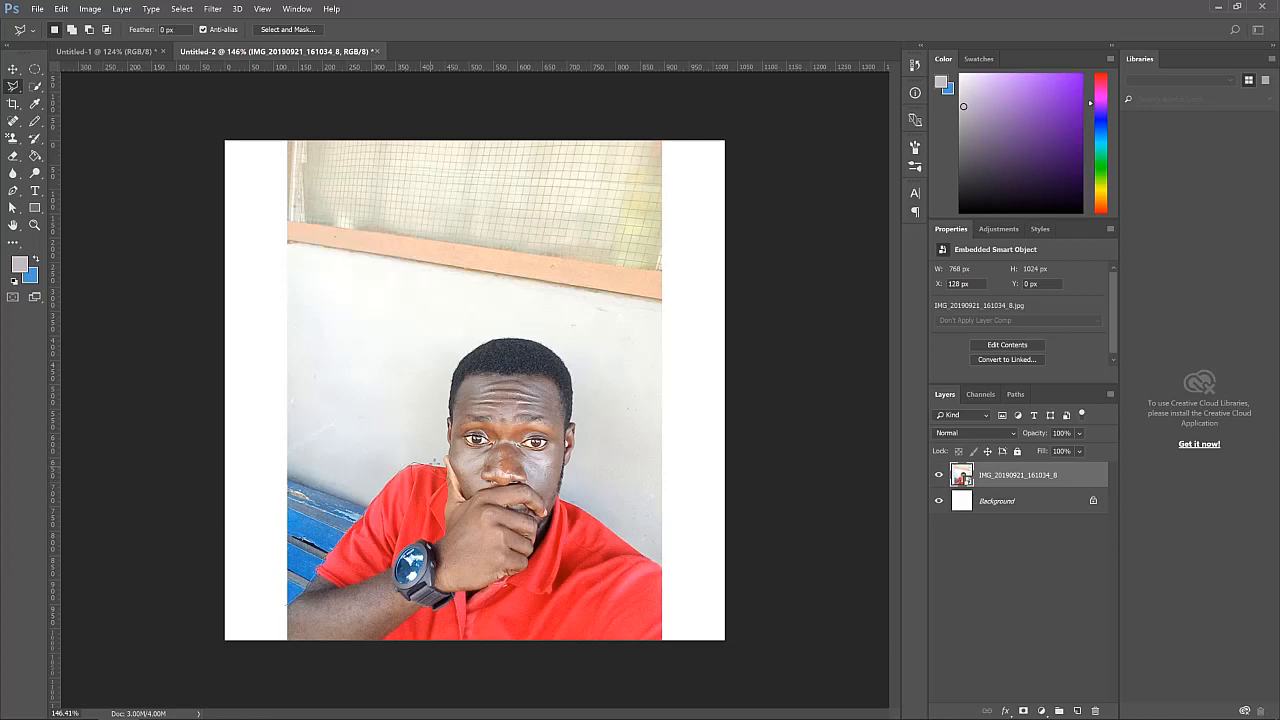
{"action": "left_click", "coordinate": [459, 358]}
{"action": "left_click", "coordinate": [506, 336]}
{"action": "left_click", "coordinate": [562, 348]}
{"action": "left_click", "coordinate": [572, 371]}
{"action": "left_click", "coordinate": [578, 432]}
{"action": "left_click", "coordinate": [570, 497]}
{"action": "left_click", "coordinate": [694, 577]}
{"action": "left_click", "coordinate": [650, 642]}
{"action": "double_click", "coordinate": [287, 604]}
{"action": "key", "text": "Caps_Lock"}
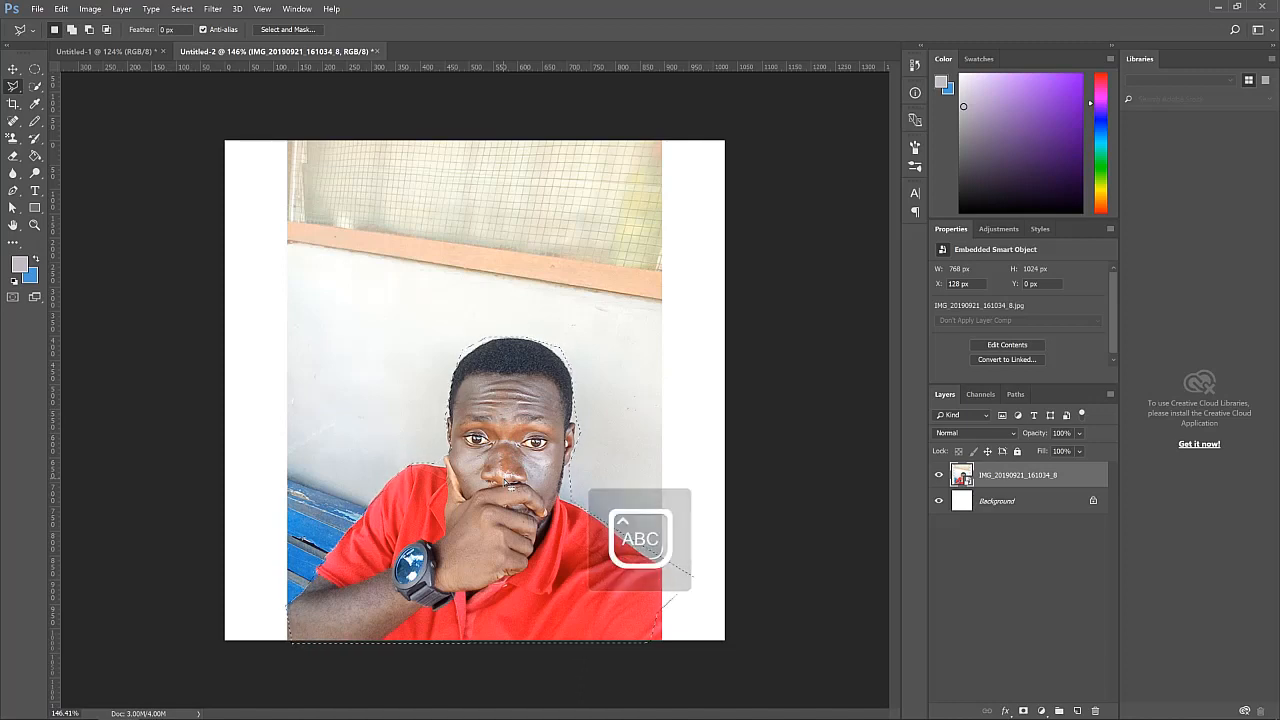
{"action": "key", "text": "Caps_Lock"}
{"action": "key", "text": "ctrl+d"}
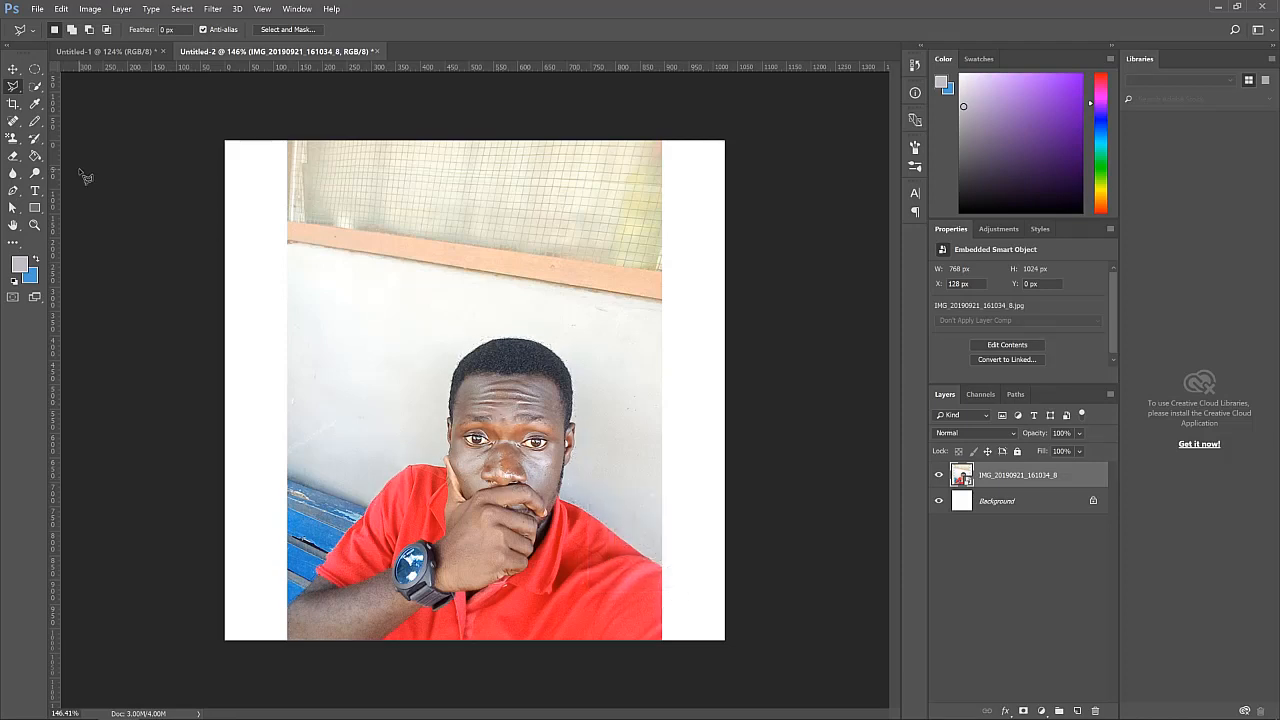
Select the photo's background with the Quick Selection tool, then invert the selection to isolate the person
{"action": "left_click", "coordinate": [12, 87]}
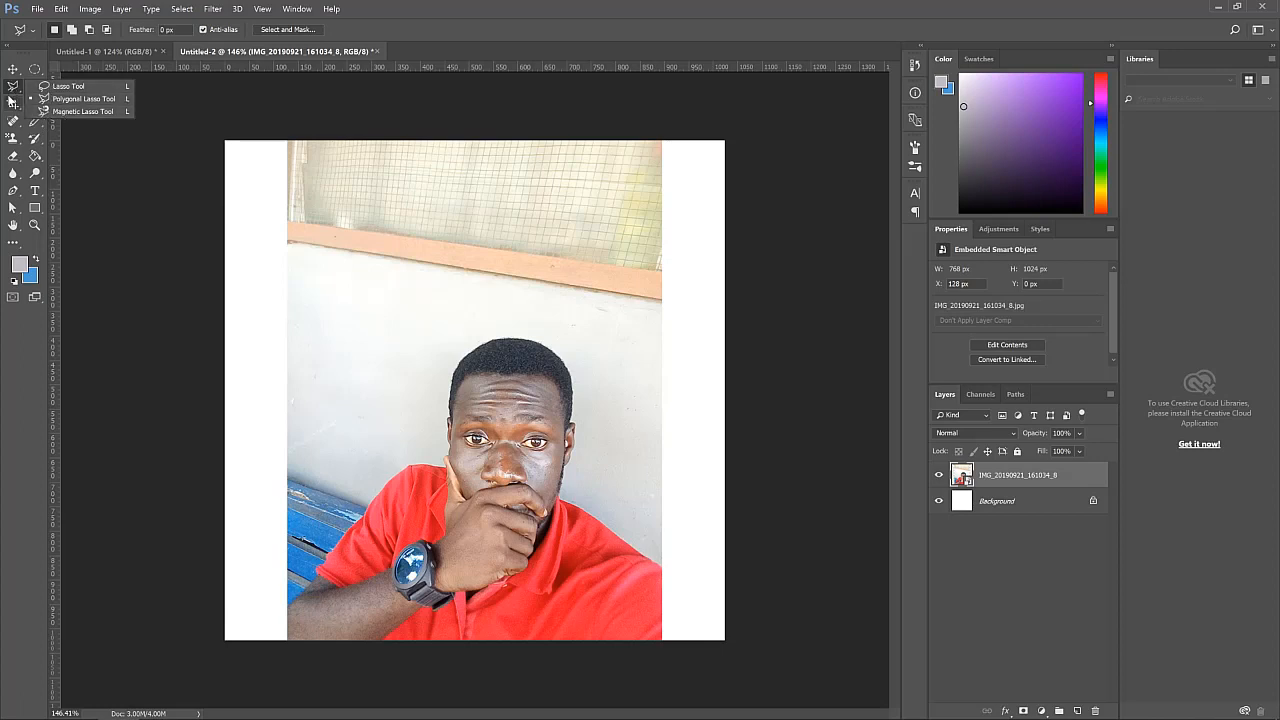
{"action": "left_click", "coordinate": [14, 89]}
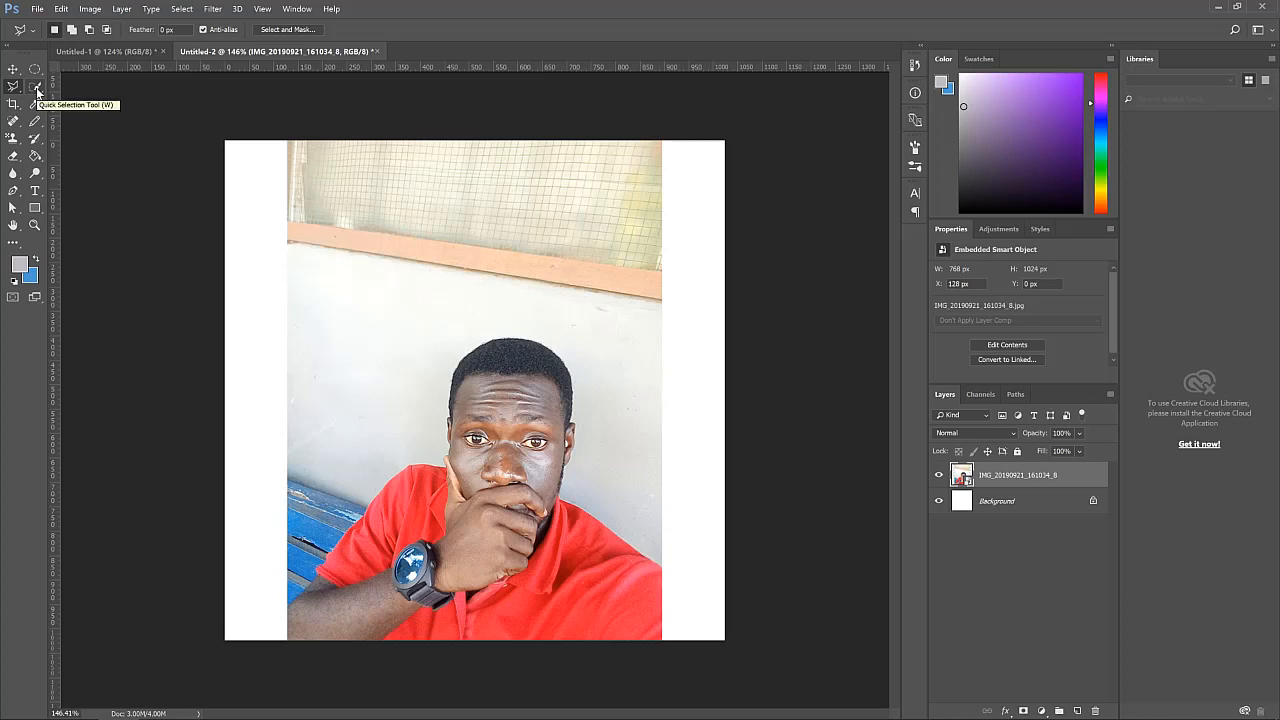
{"action": "left_click", "coordinate": [37, 91]}
{"action": "right_click", "coordinate": [38, 92]}
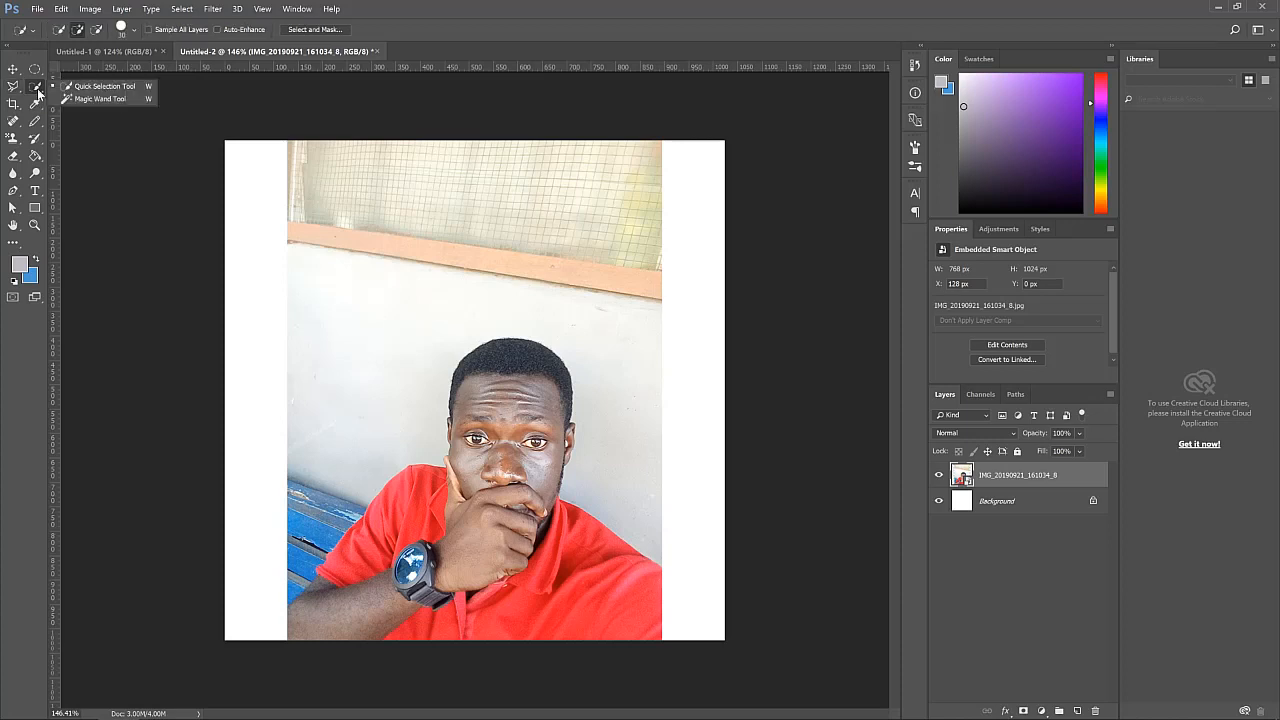
{"action": "left_click", "coordinate": [93, 92]}
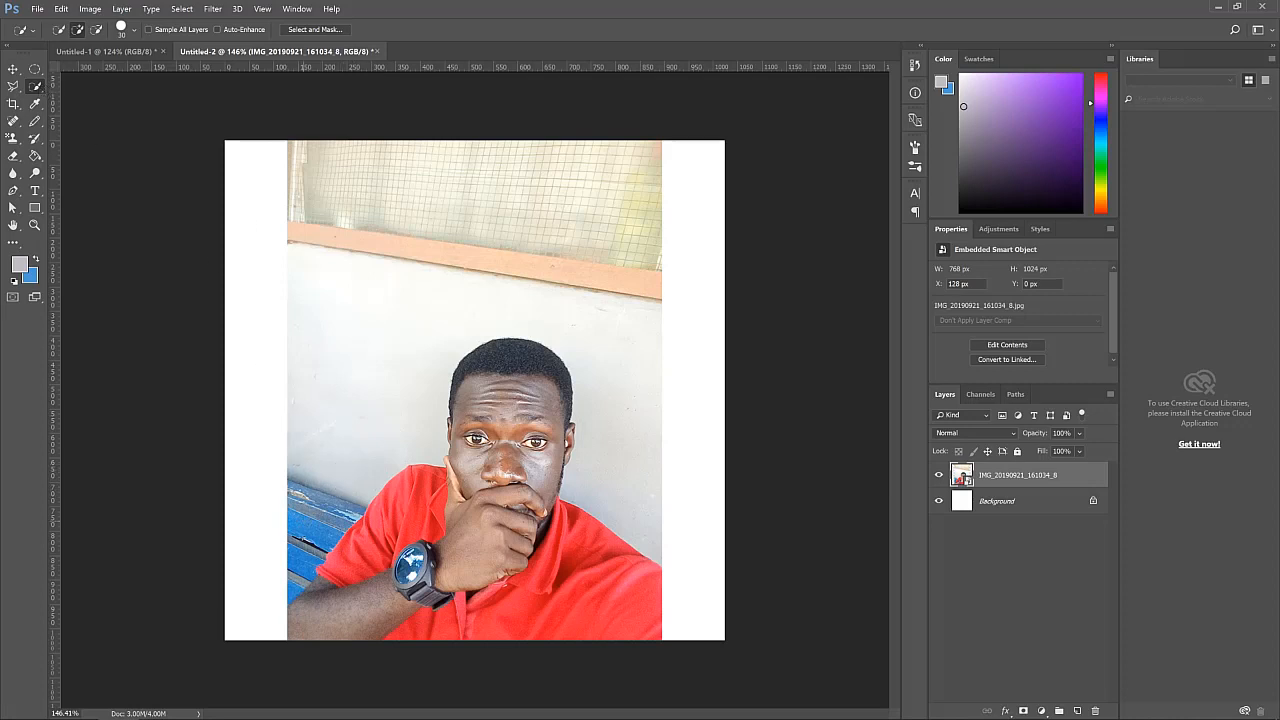
{"action": "mouse_move", "coordinate": [340, 468]}
{"action": "left_mouse_down"}
{"action": "mouse_move", "coordinate": [385, 406]}
{"action": "mouse_move", "coordinate": [389, 361]}
{"action": "mouse_move", "coordinate": [420, 307]}
{"action": "mouse_move", "coordinate": [549, 314]}
{"action": "mouse_move", "coordinate": [620, 361]}
{"action": "left_mouse_up"}
{"action": "left_click_drag", "start_coordinate": [302, 560], "coordinate": [287, 570]}
{"action": "mouse_move", "coordinate": [479, 211]}
{"action": "left_mouse_down"}
{"action": "mouse_move", "coordinate": [419, 193]}
{"action": "mouse_move", "coordinate": [389, 203]}
{"action": "left_mouse_up"}
{"action": "right_click", "coordinate": [511, 338]}
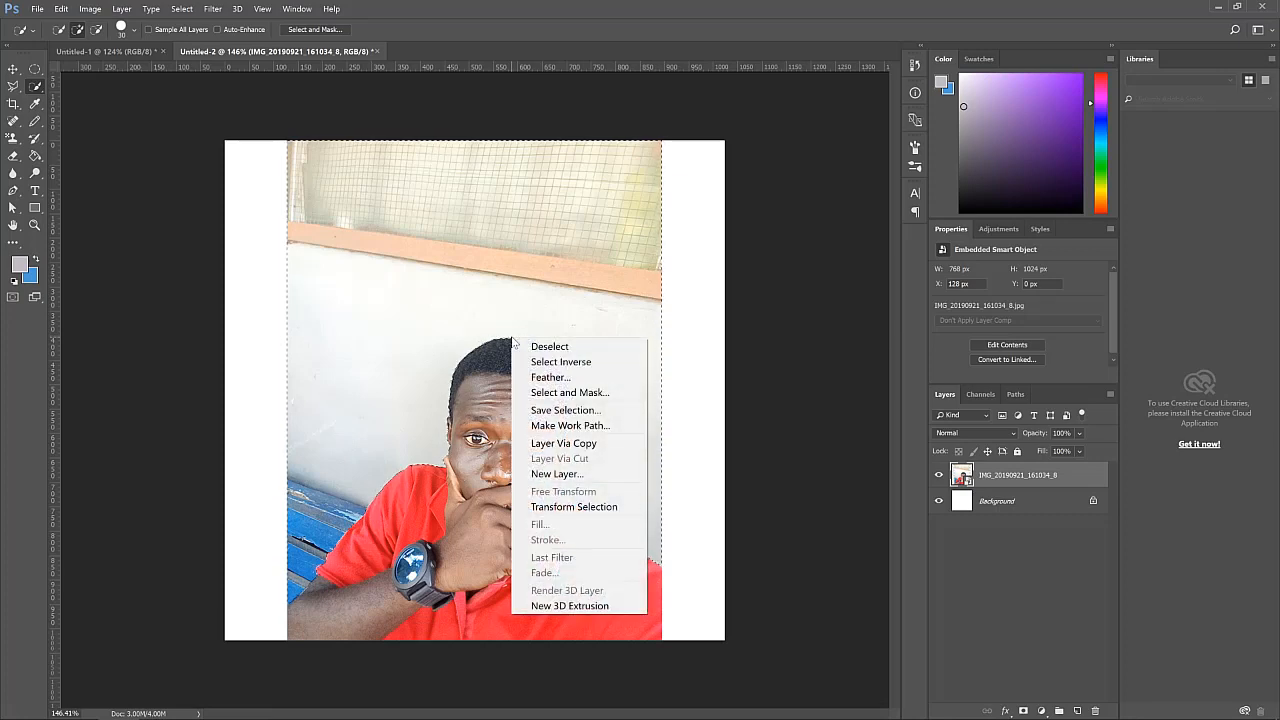
{"action": "left_click", "coordinate": [572, 369]}
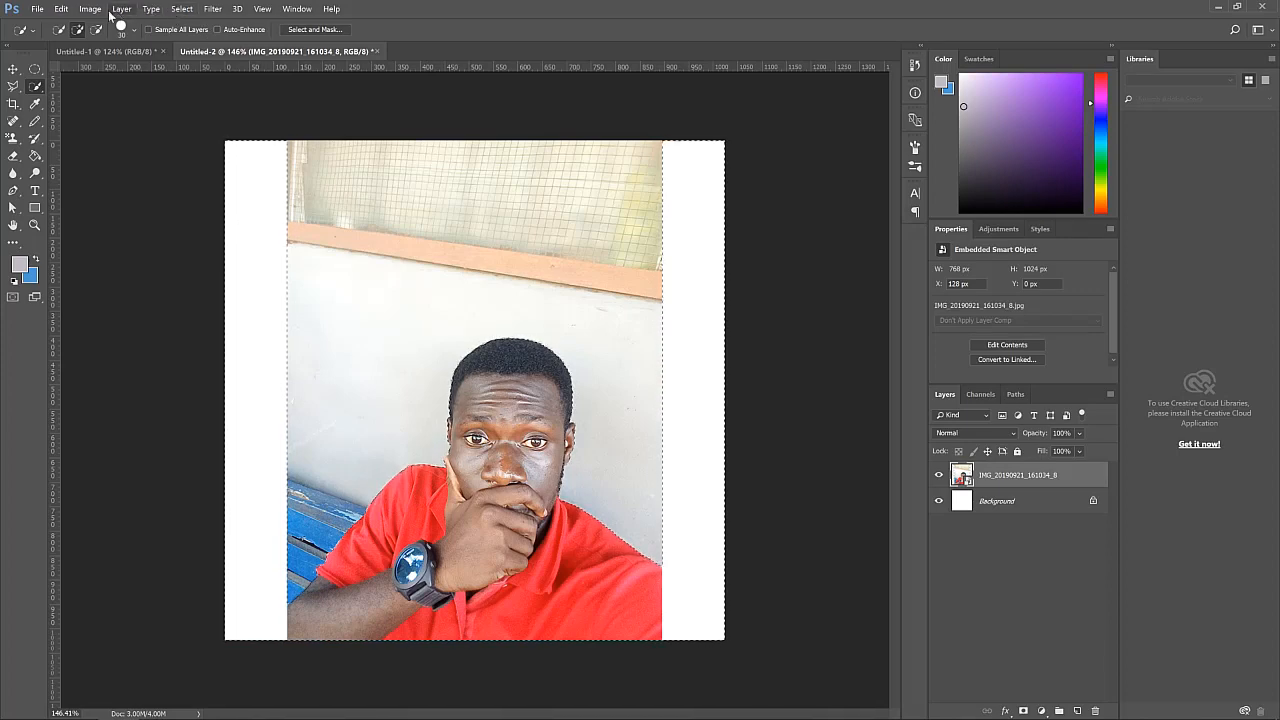
Copy the selected person and paste it into a new 768 x 1024 pixel document created from the clipboard
{"action": "left_click", "coordinate": [61, 9]}
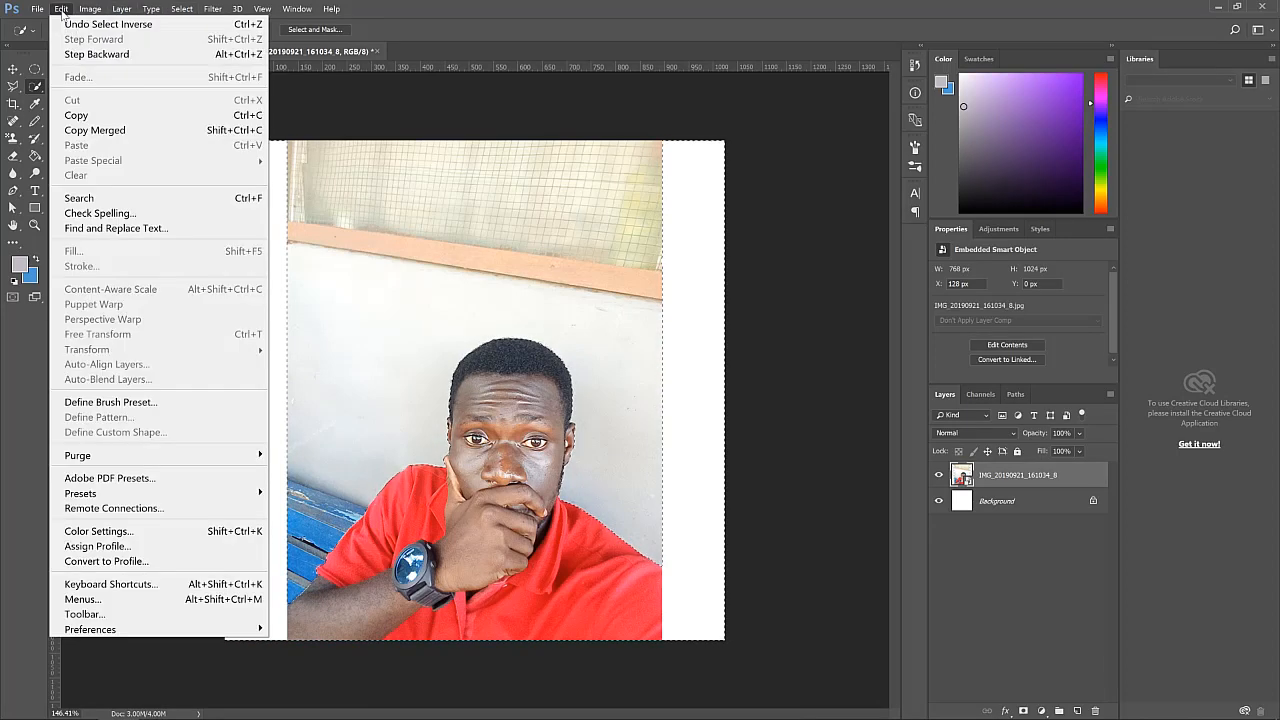
{"action": "left_click", "coordinate": [108, 115]}
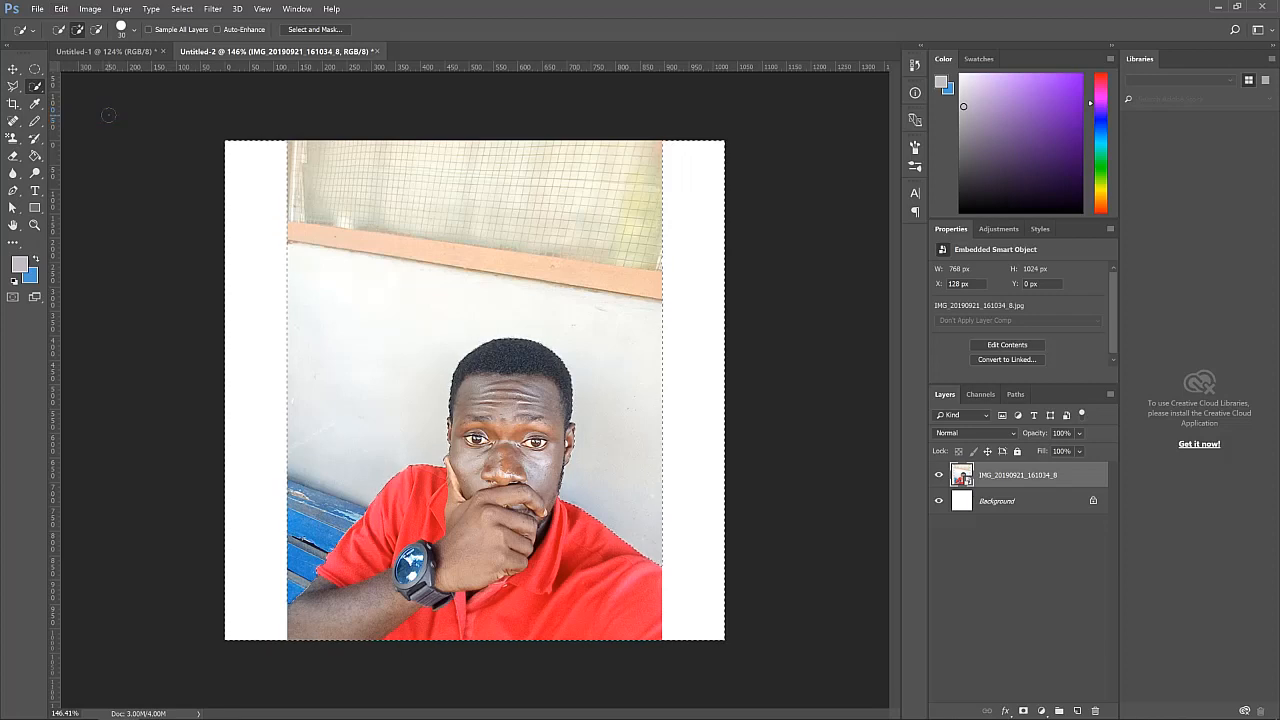
{"action": "left_click", "coordinate": [36, 9]}
{"action": "left_click", "coordinate": [53, 24]}
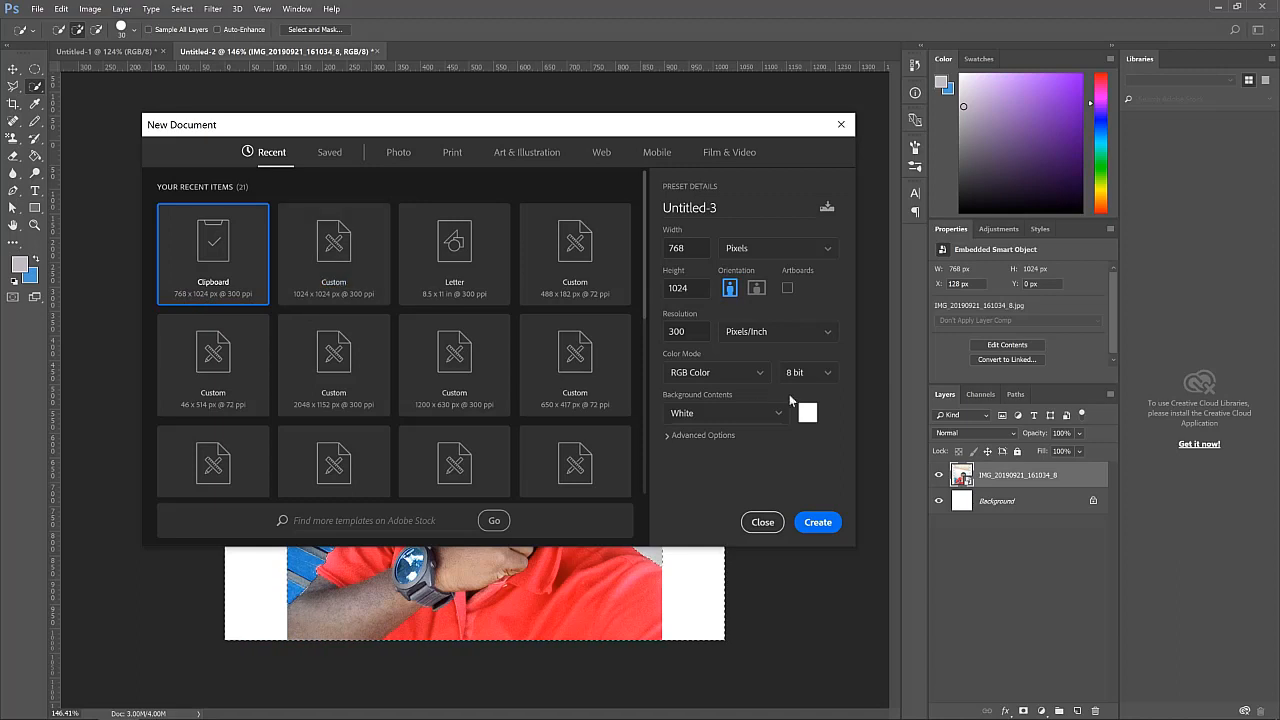
{"action": "left_click", "coordinate": [818, 524]}
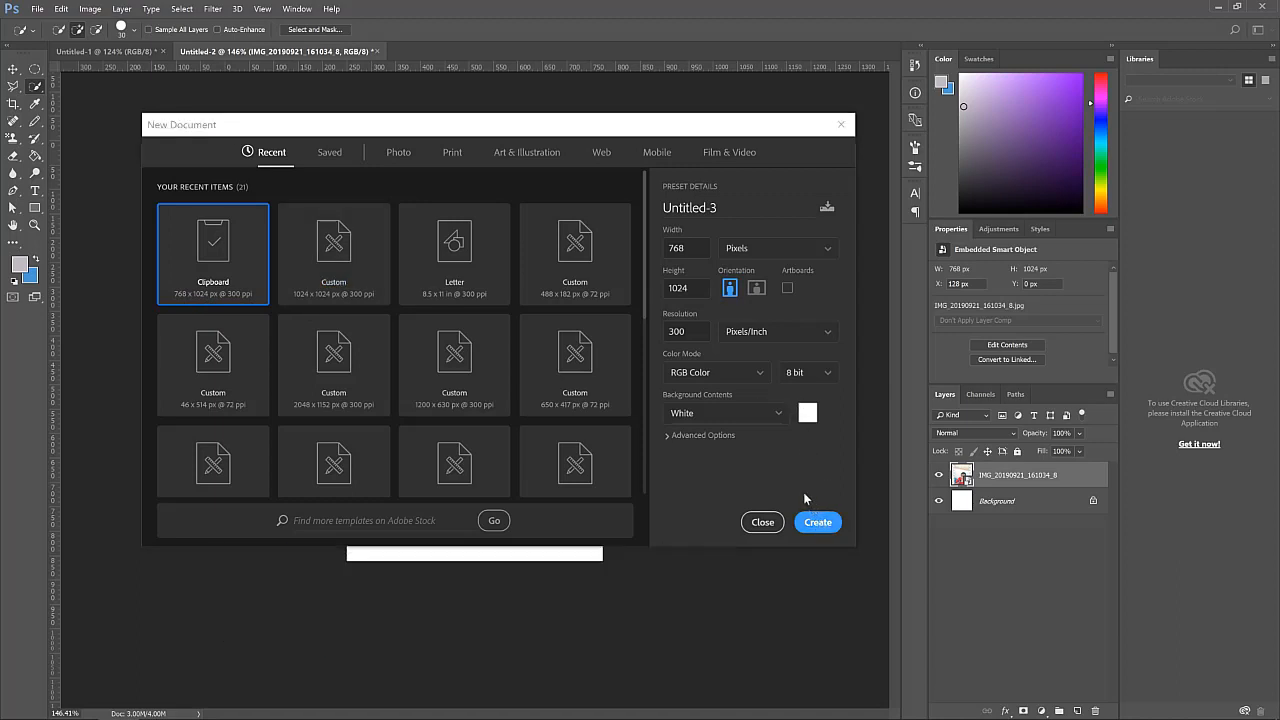
{"action": "left_click", "coordinate": [66, 9]}
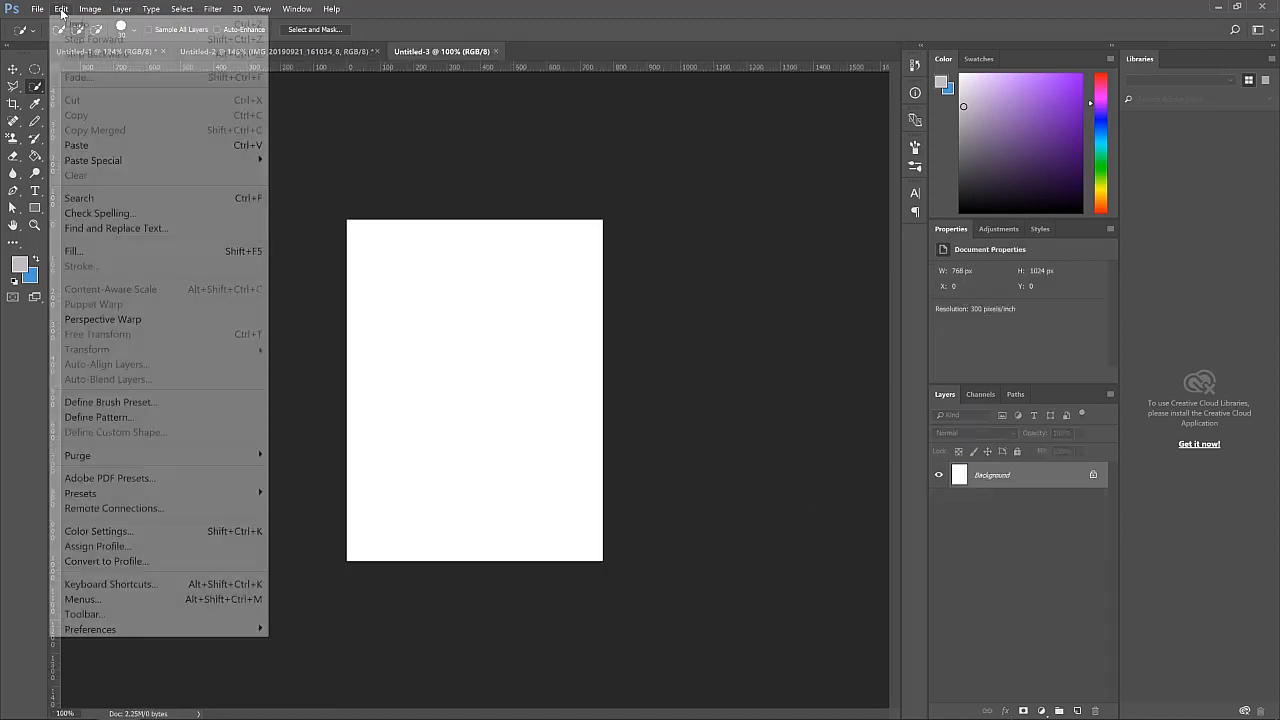
{"action": "left_click", "coordinate": [113, 147]}
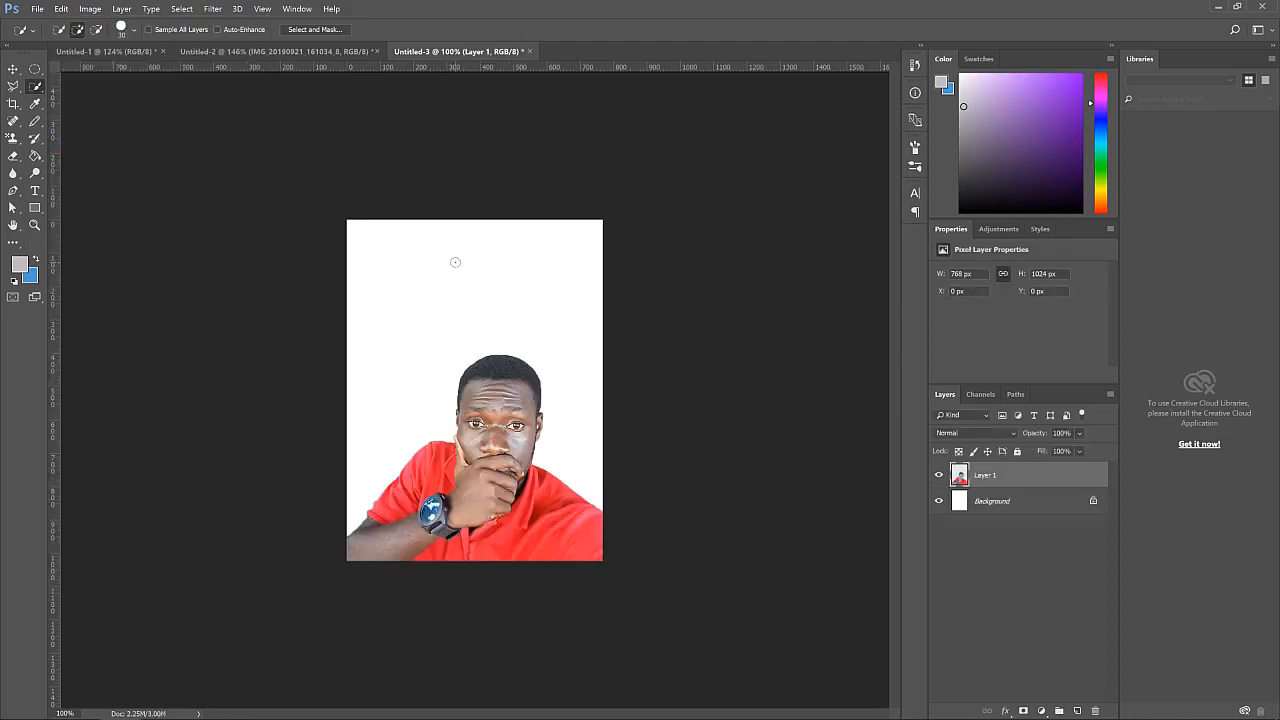
Fill the Background layer behind the person with purple using the Paint Bucket tool
{"action": "left_click", "coordinate": [12, 70]}
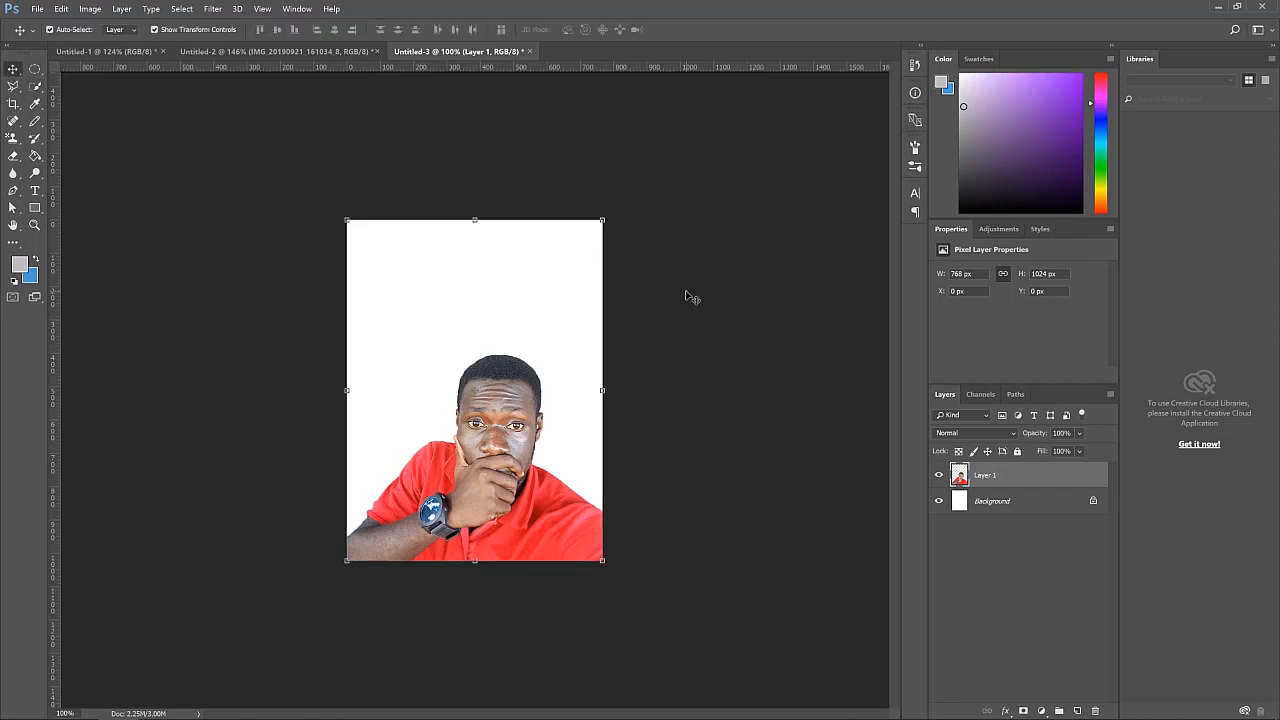
{"action": "left_click", "coordinate": [550, 334]}
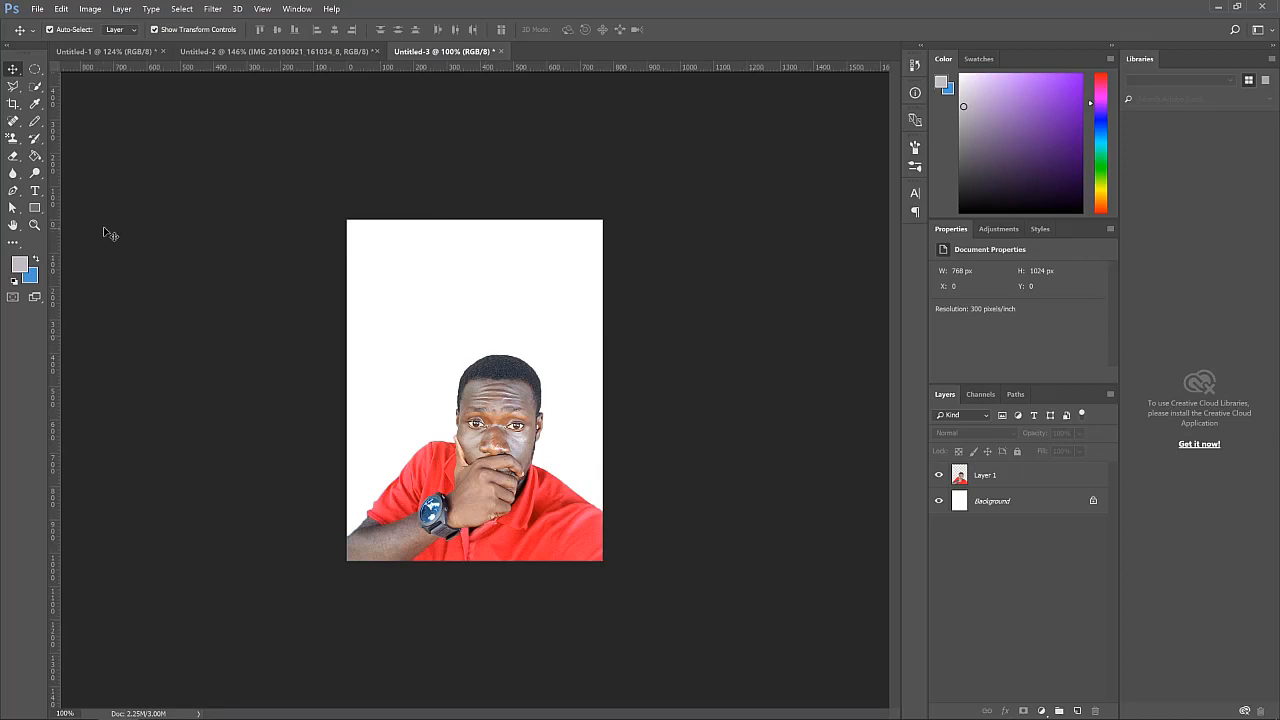
{"action": "left_click", "coordinate": [35, 207]}
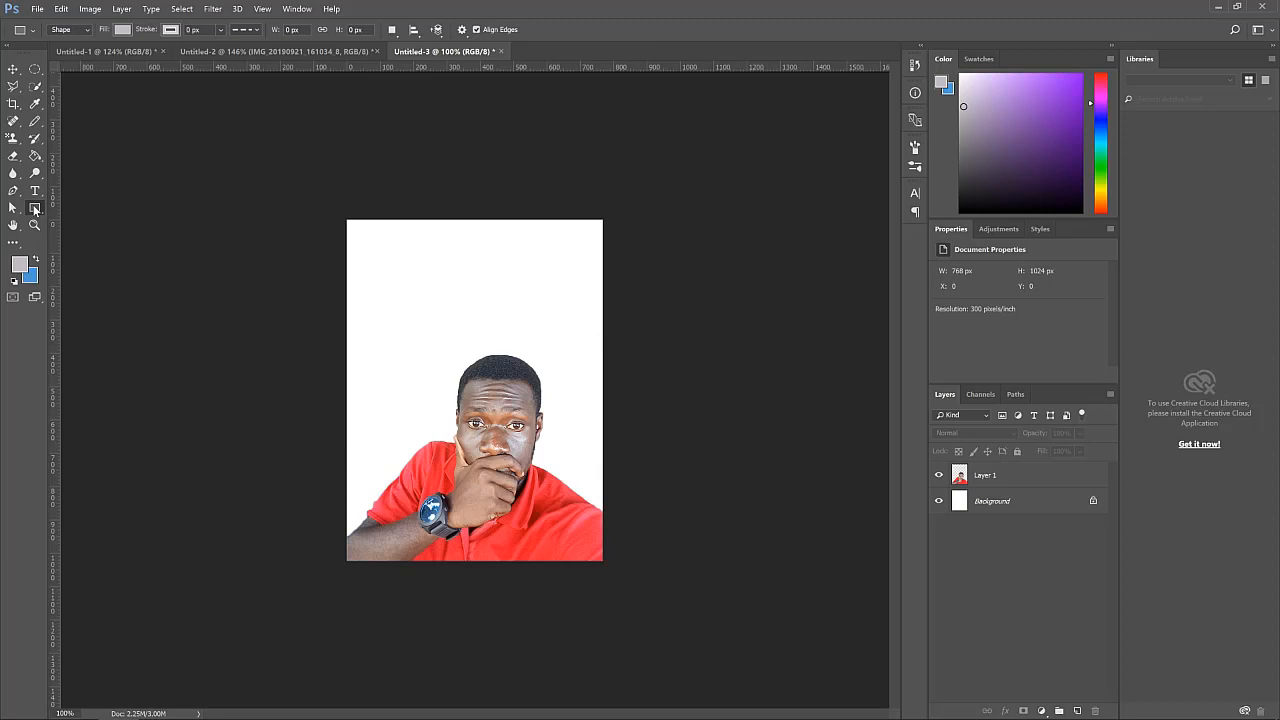
{"action": "left_click", "coordinate": [37, 158]}
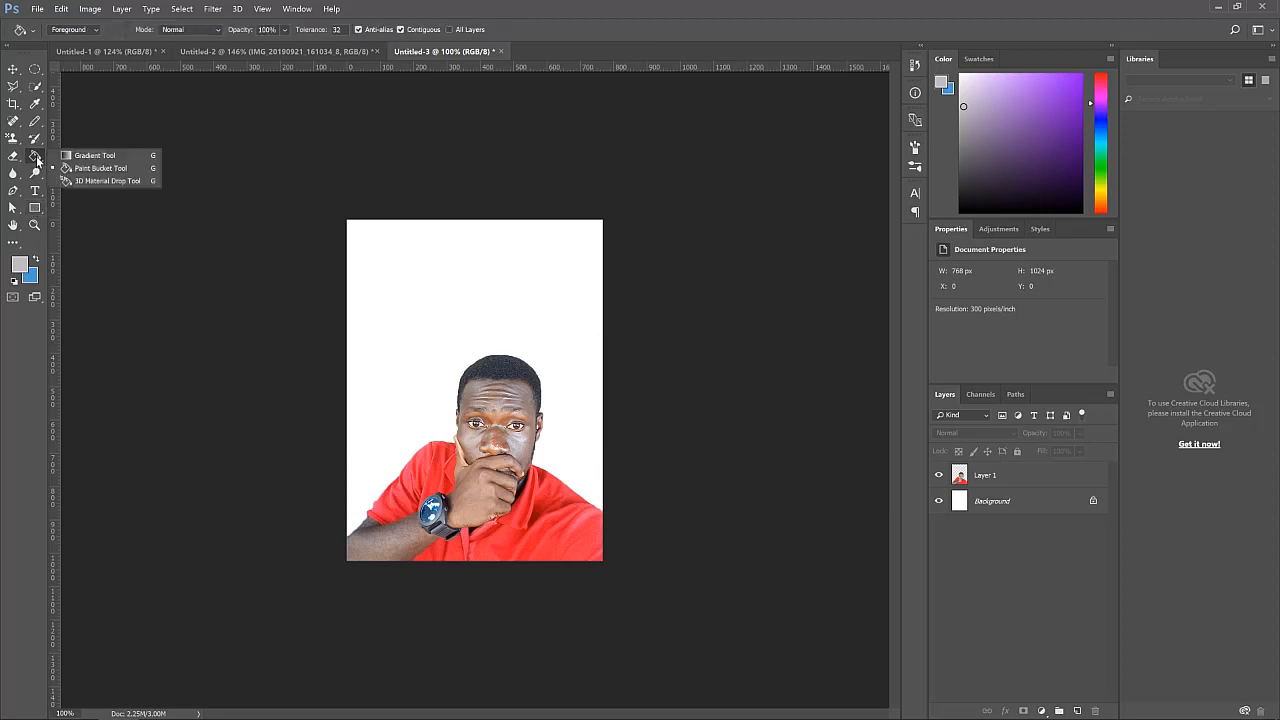
{"action": "left_click", "coordinate": [93, 170]}
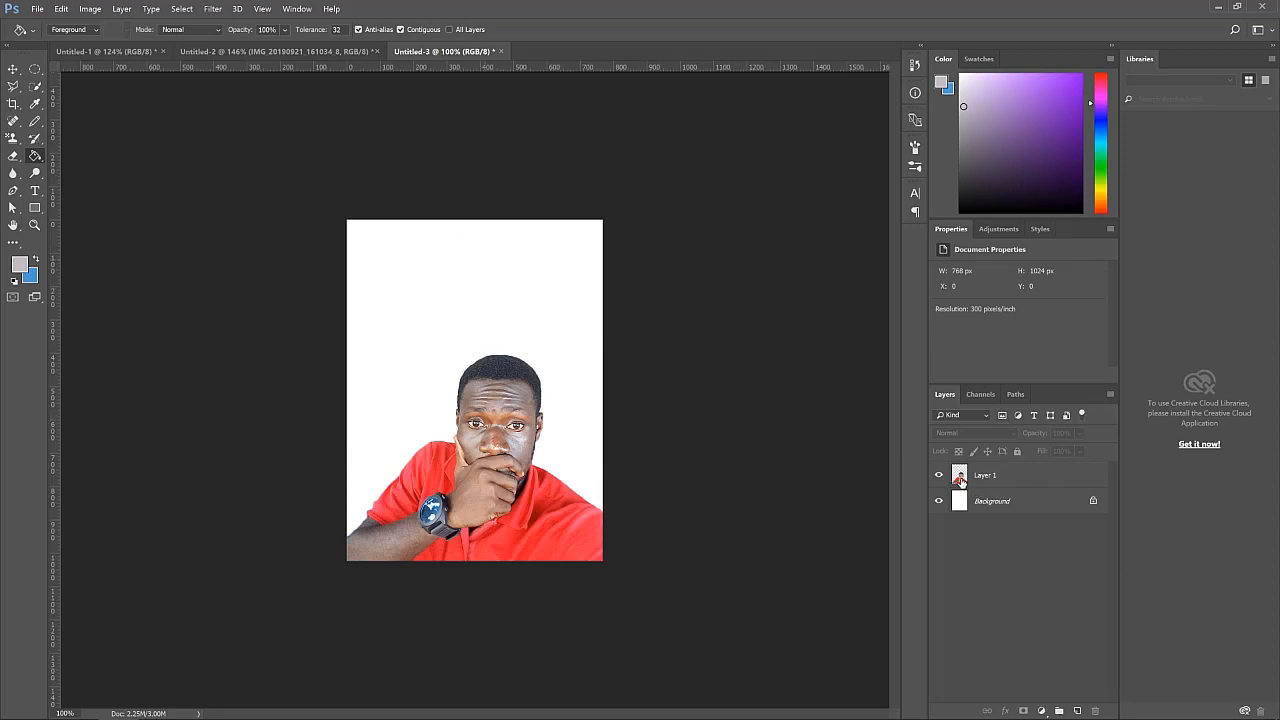
{"action": "left_click", "coordinate": [1005, 504]}
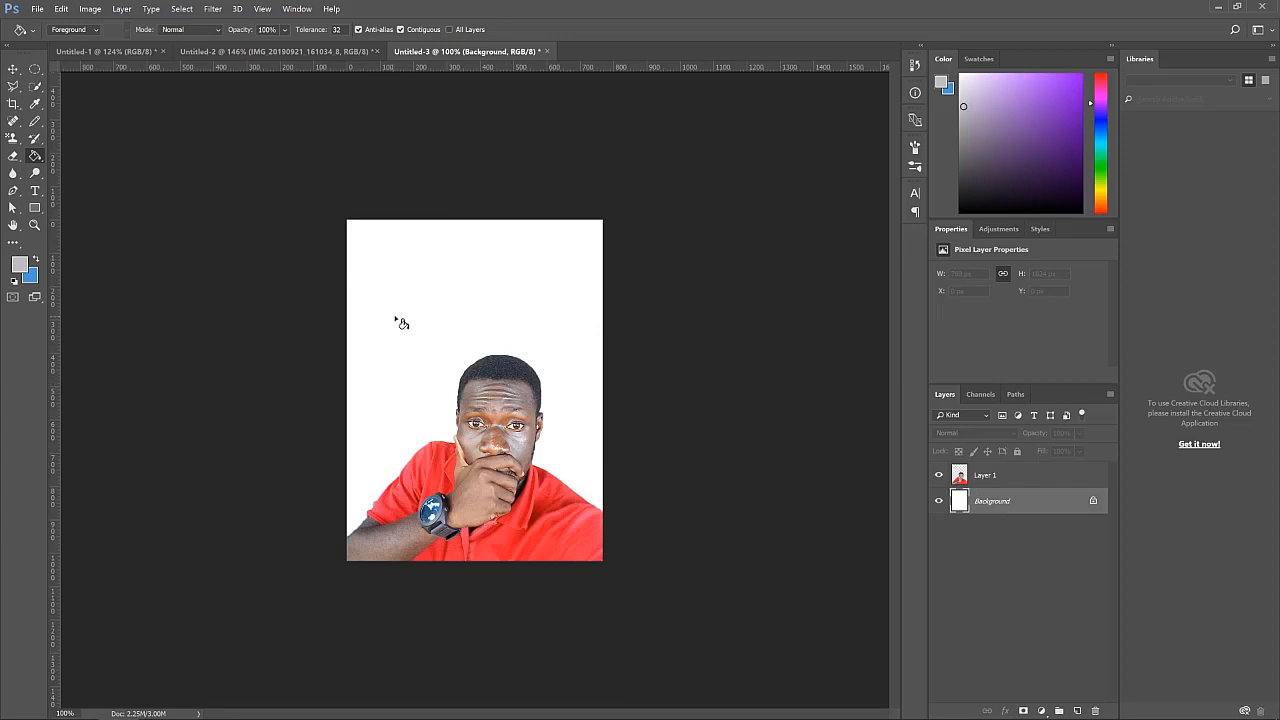
{"action": "left_click", "coordinate": [361, 238]}
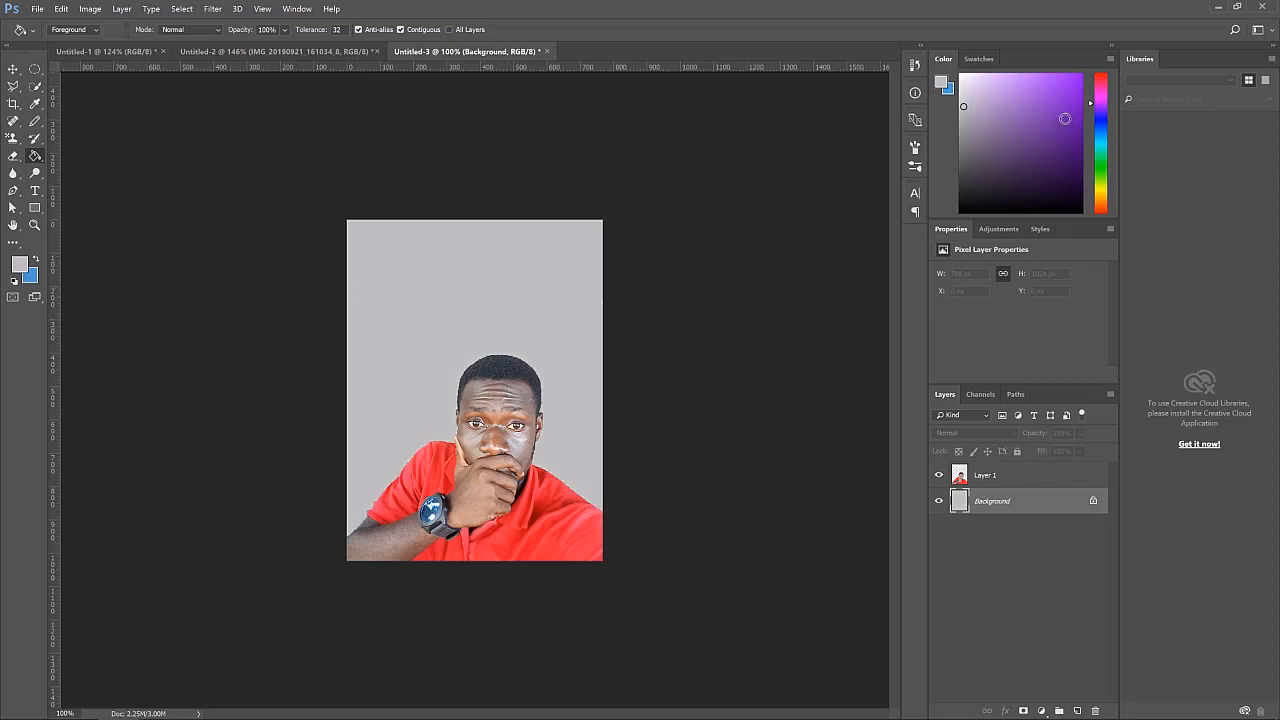
{"action": "left_click_drag", "start_coordinate": [1065, 119], "coordinate": [1063, 93]}
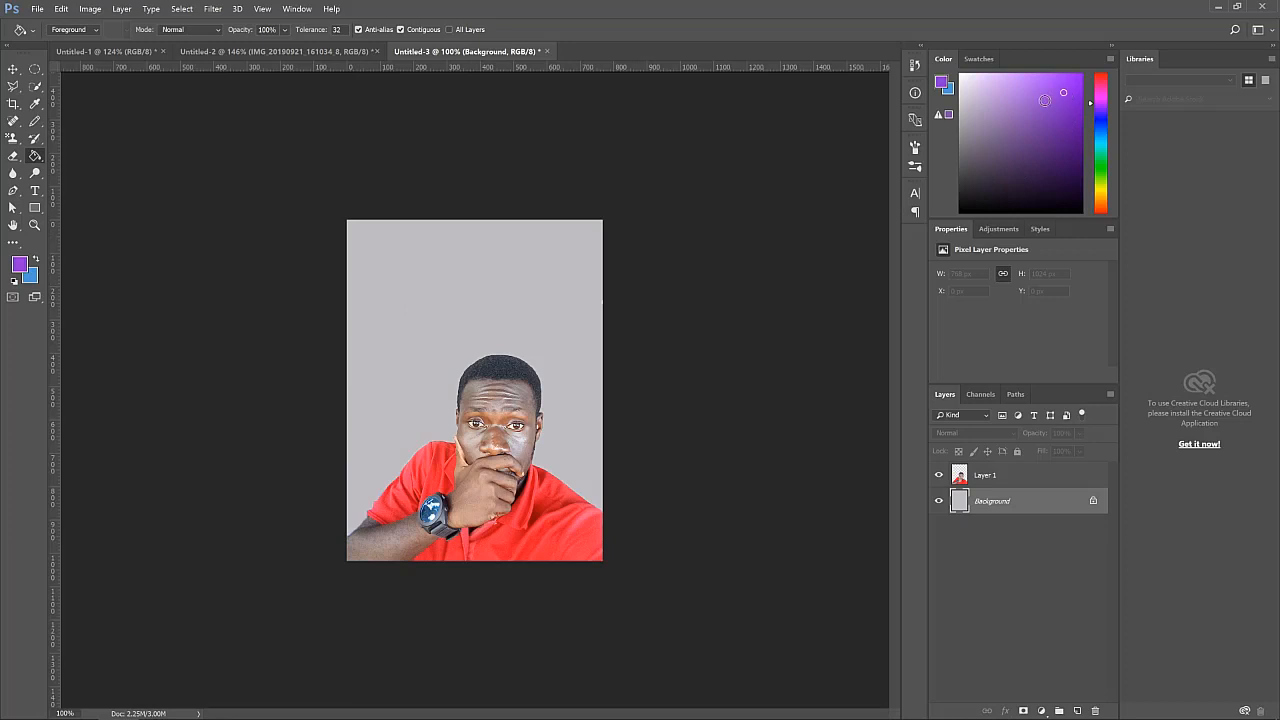
{"action": "left_click", "coordinate": [391, 275]}
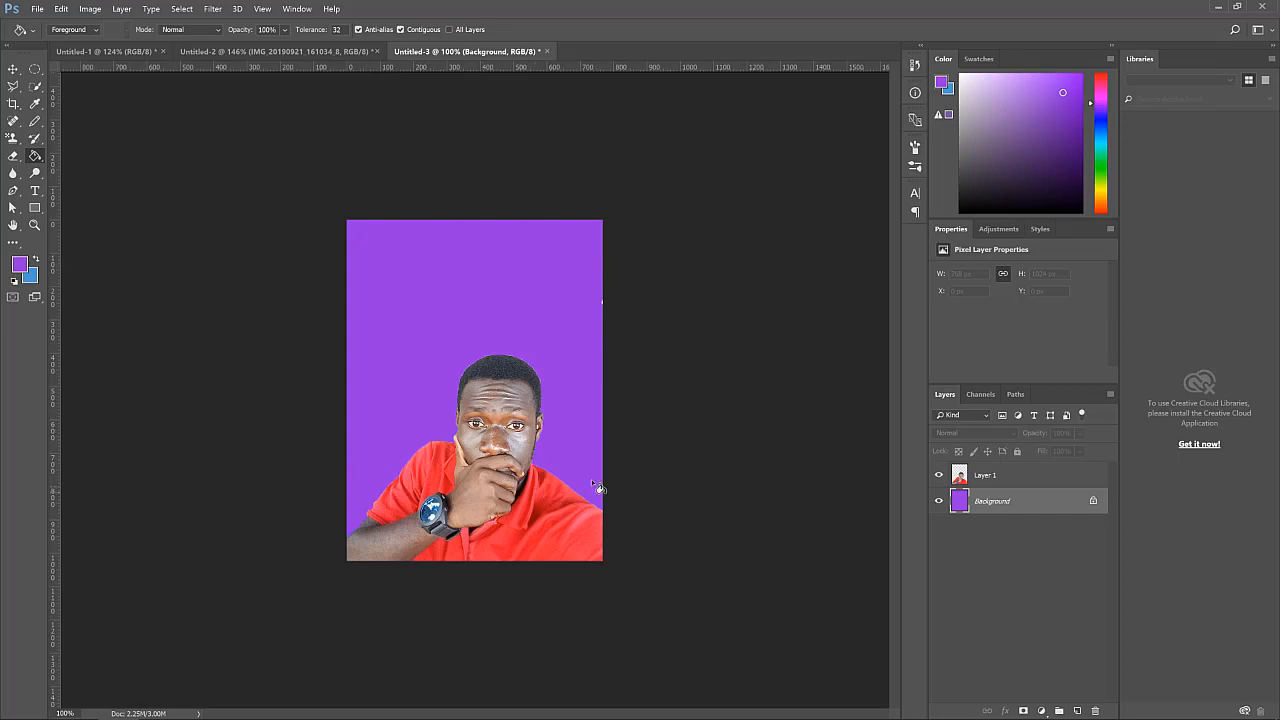
Examine the cut-out person on the purple background at several zoom levels
{"action": "key", "text": "ctrl+0"}
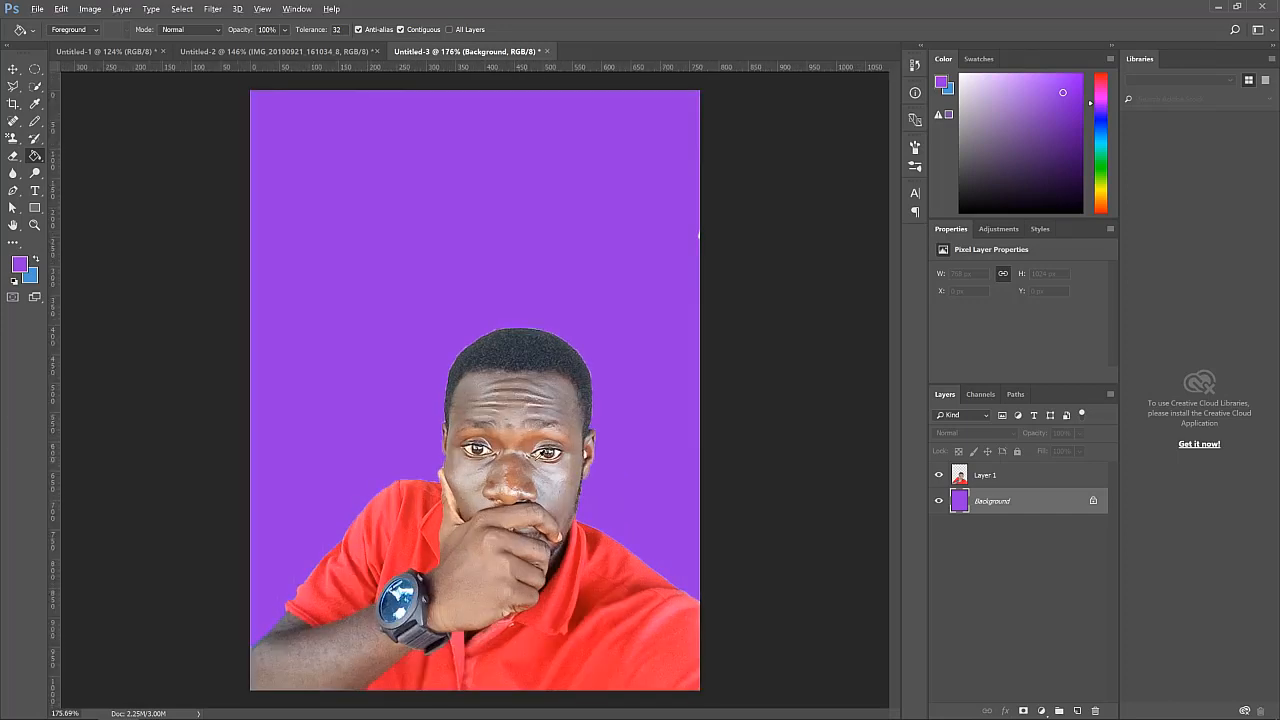
{"action": "scroll", "coordinate": [544, 458], "scroll_direction": "up", "scroll_amount": 2}
{"action": "scroll", "coordinate": [614, 466], "scroll_direction": "up", "scroll_amount": 6}
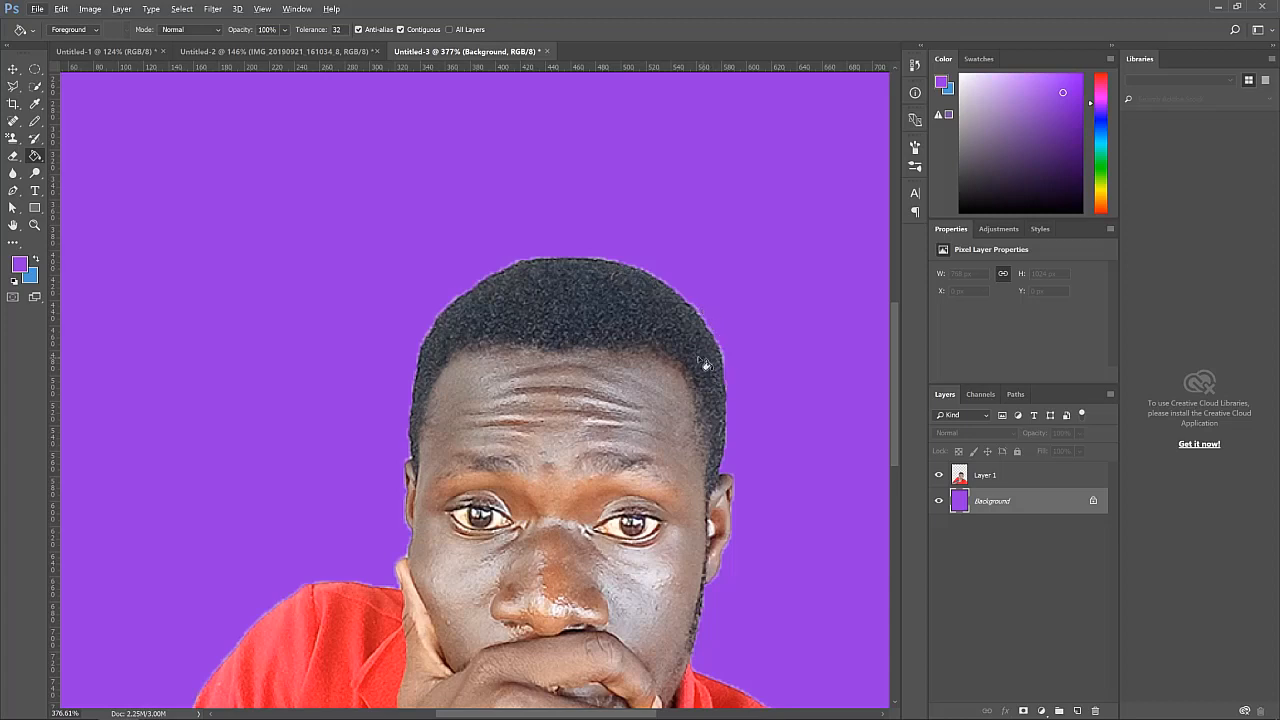
{"action": "scroll", "coordinate": [646, 388], "scroll_direction": "down", "scroll_amount": 4}
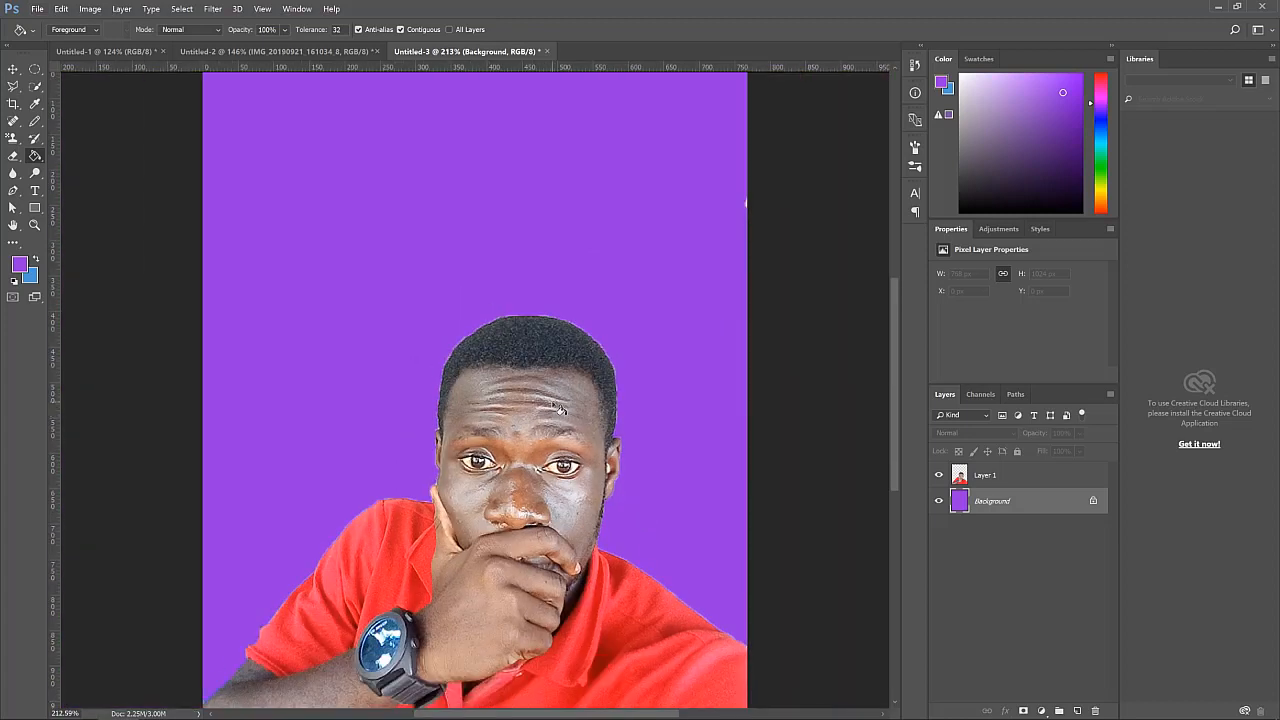
{"action": "scroll", "coordinate": [560, 408], "scroll_direction": "down", "scroll_amount": 2}
{"action": "scroll", "coordinate": [558, 400], "scroll_direction": "down", "scroll_amount": 2}
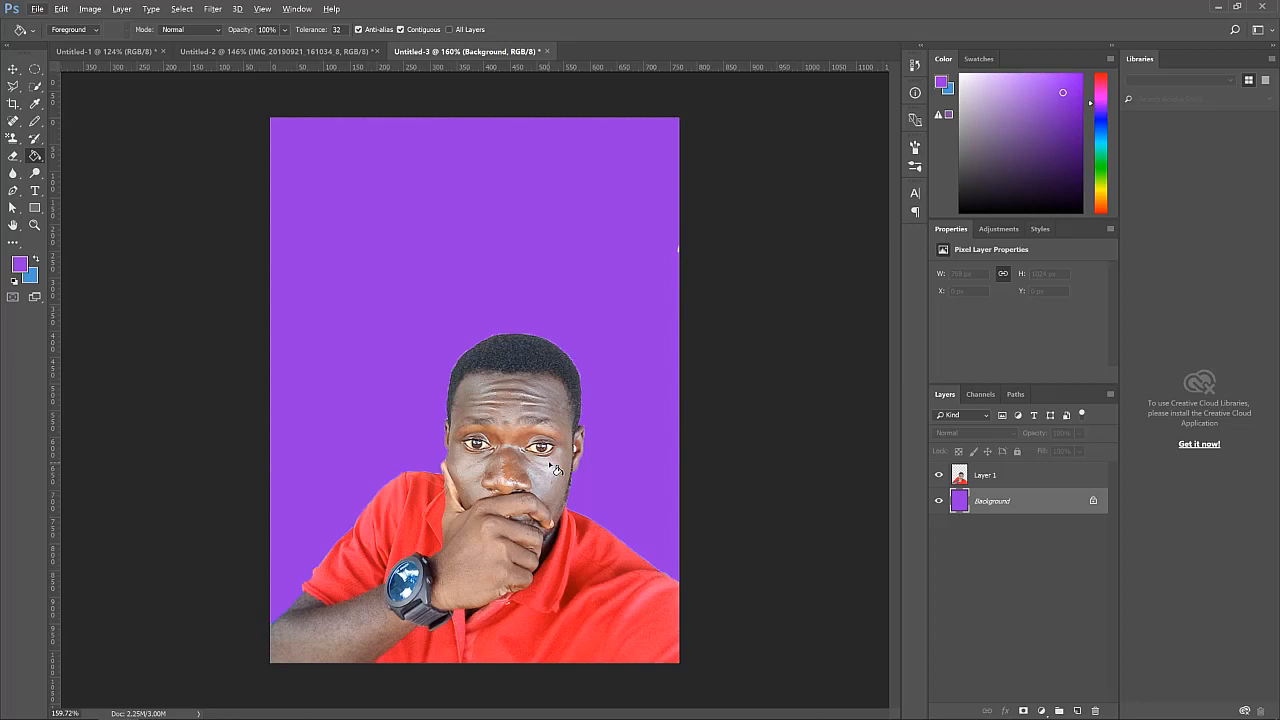
{"action": "scroll", "coordinate": [550, 465], "scroll_direction": "down", "scroll_amount": 1}
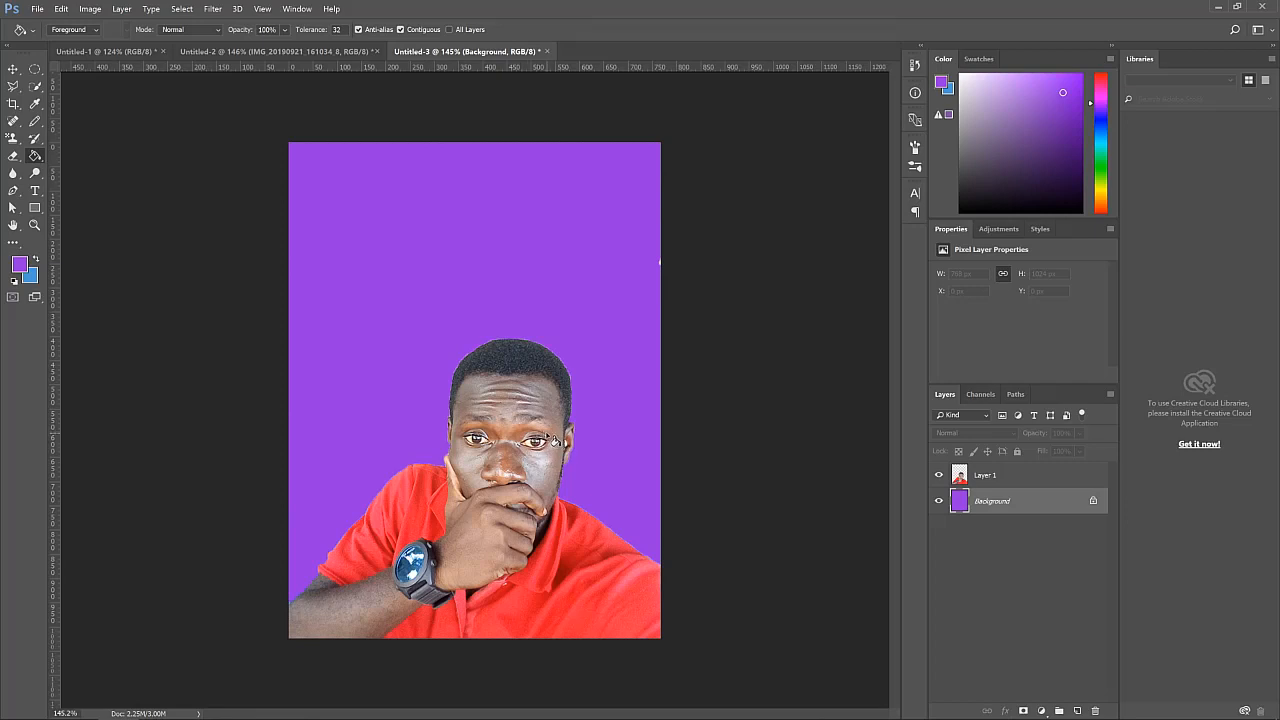
{"action": "scroll", "coordinate": [548, 430], "scroll_direction": "down", "scroll_amount": 1}
{"action": "scroll", "coordinate": [549, 426], "scroll_direction": "down", "scroll_amount": 1}
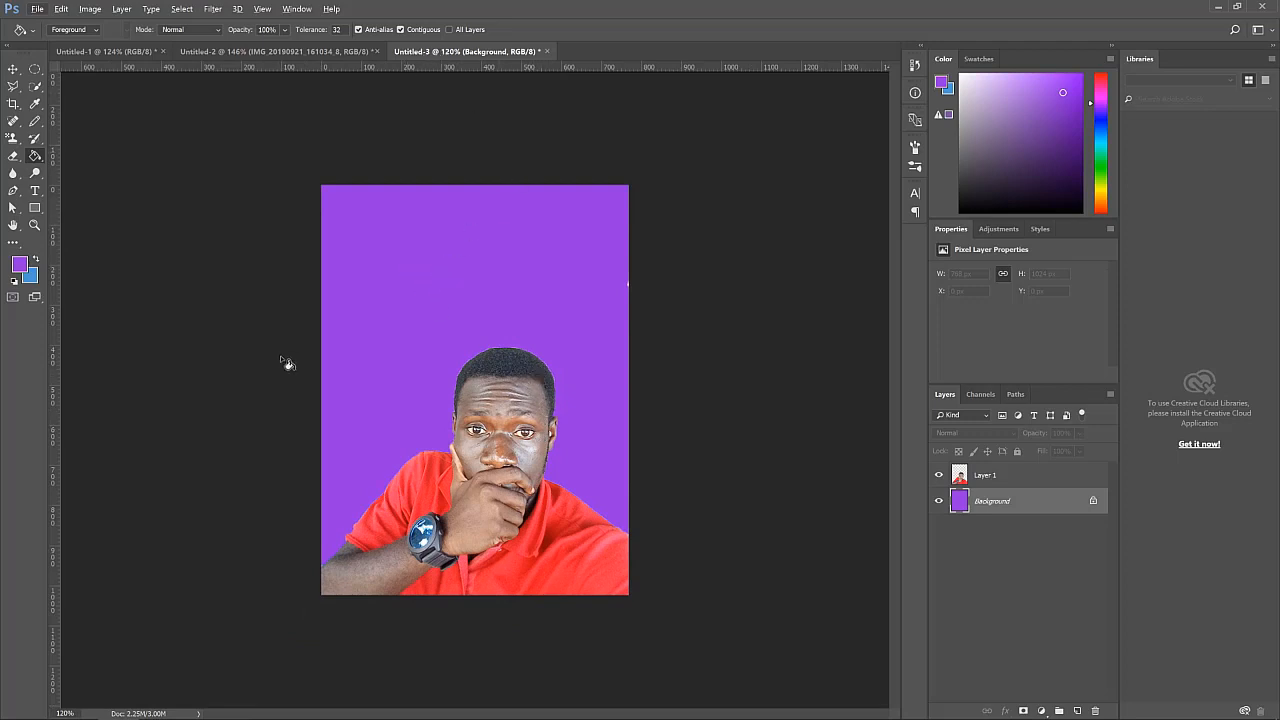
Create a new 1024 x 1024 pixel document at 300 ppi from the recent presets
{"action": "left_click", "coordinate": [37, 10]}
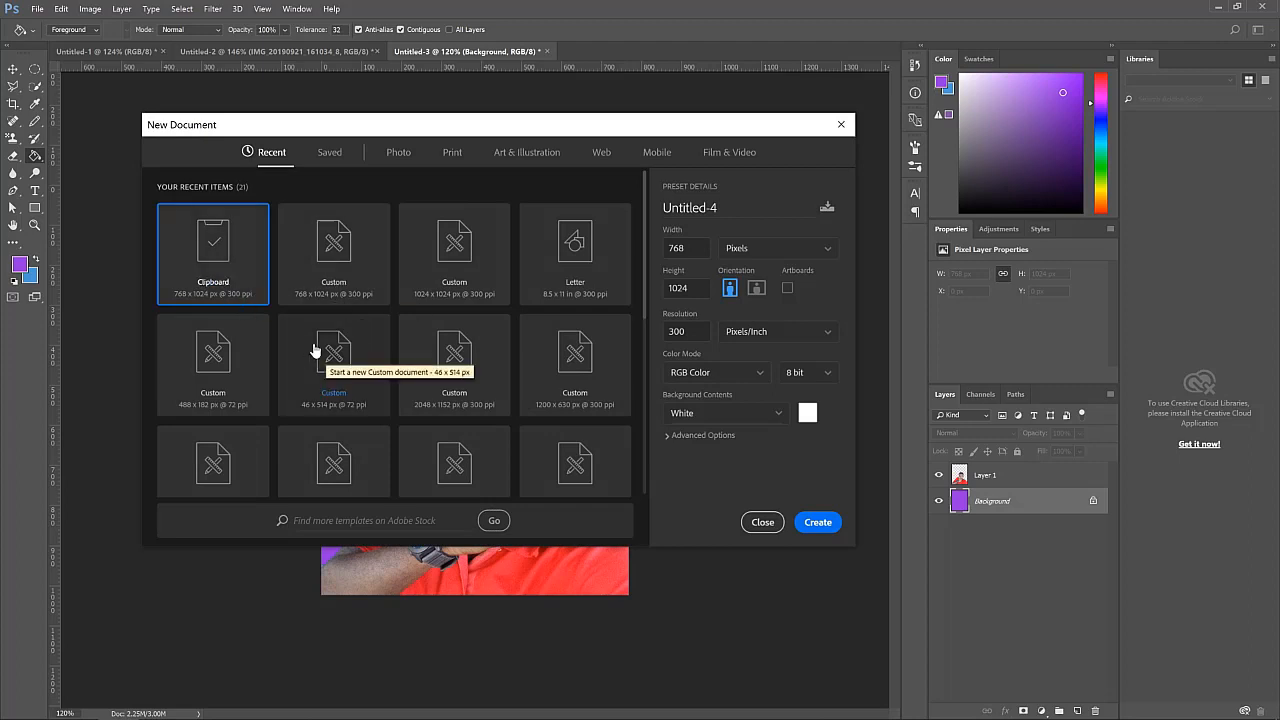
{"action": "left_click", "coordinate": [446, 298]}
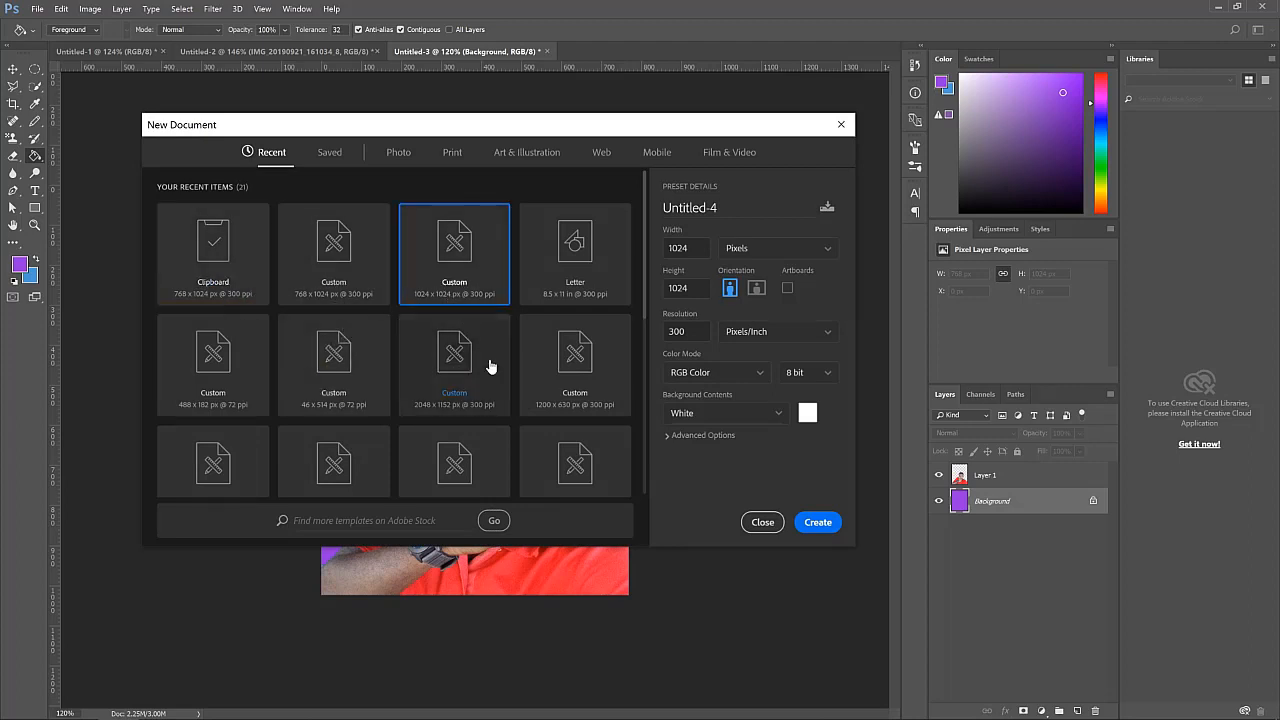
{"action": "left_click", "coordinate": [818, 522]}
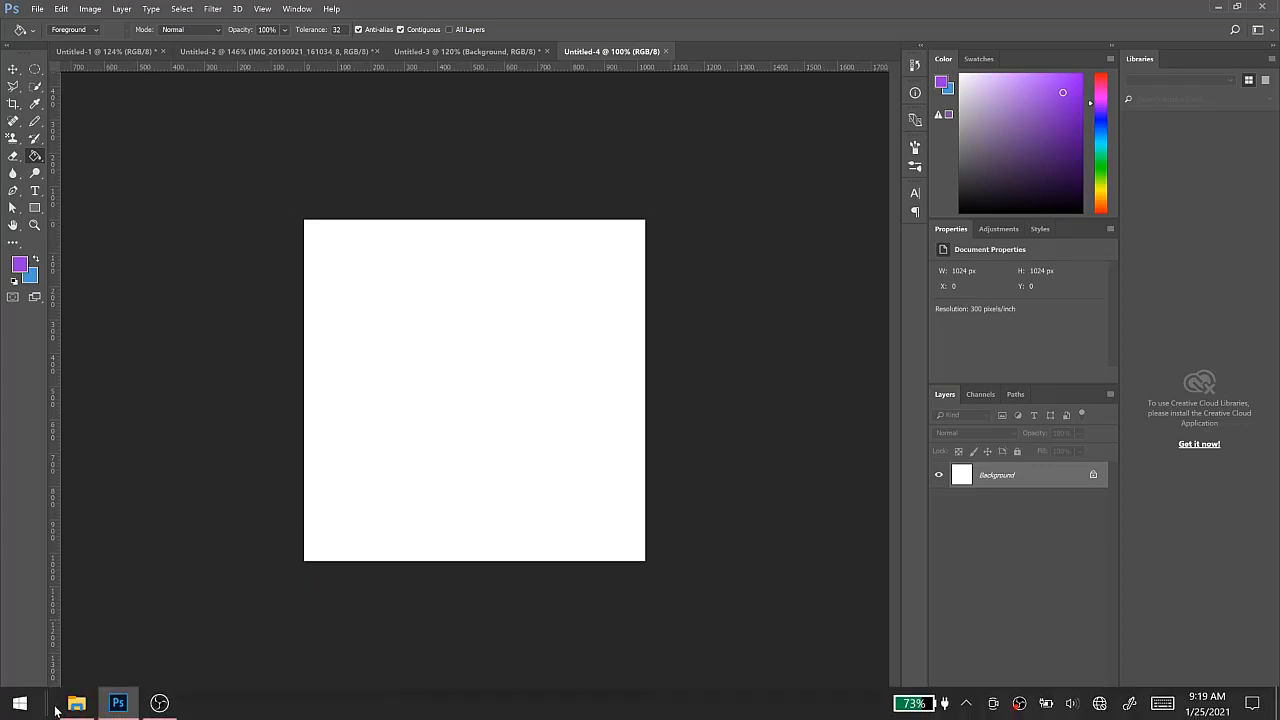
Drag the photo IMG_20191125_121449.jpg from the trying photoshop folder into the new document and commit the placement
{"action": "left_click", "coordinate": [76, 708]}
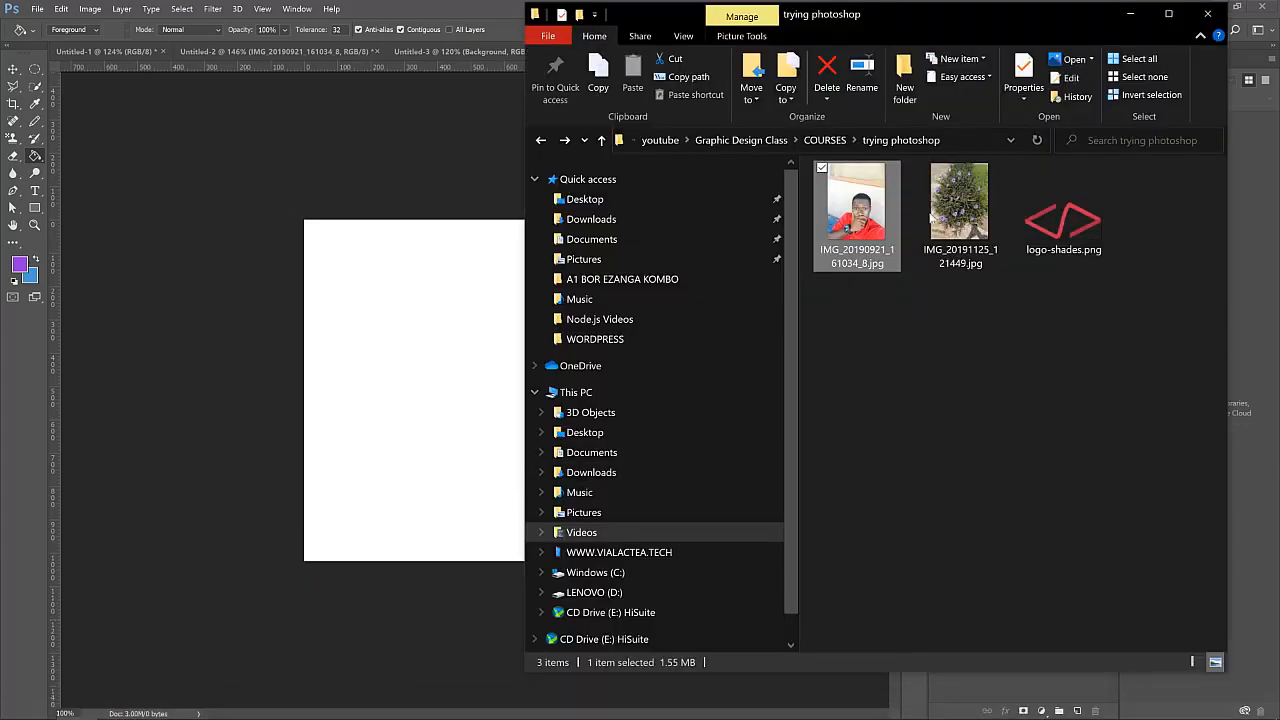
{"action": "left_click_drag", "start_coordinate": [960, 205], "coordinate": [432, 362]}
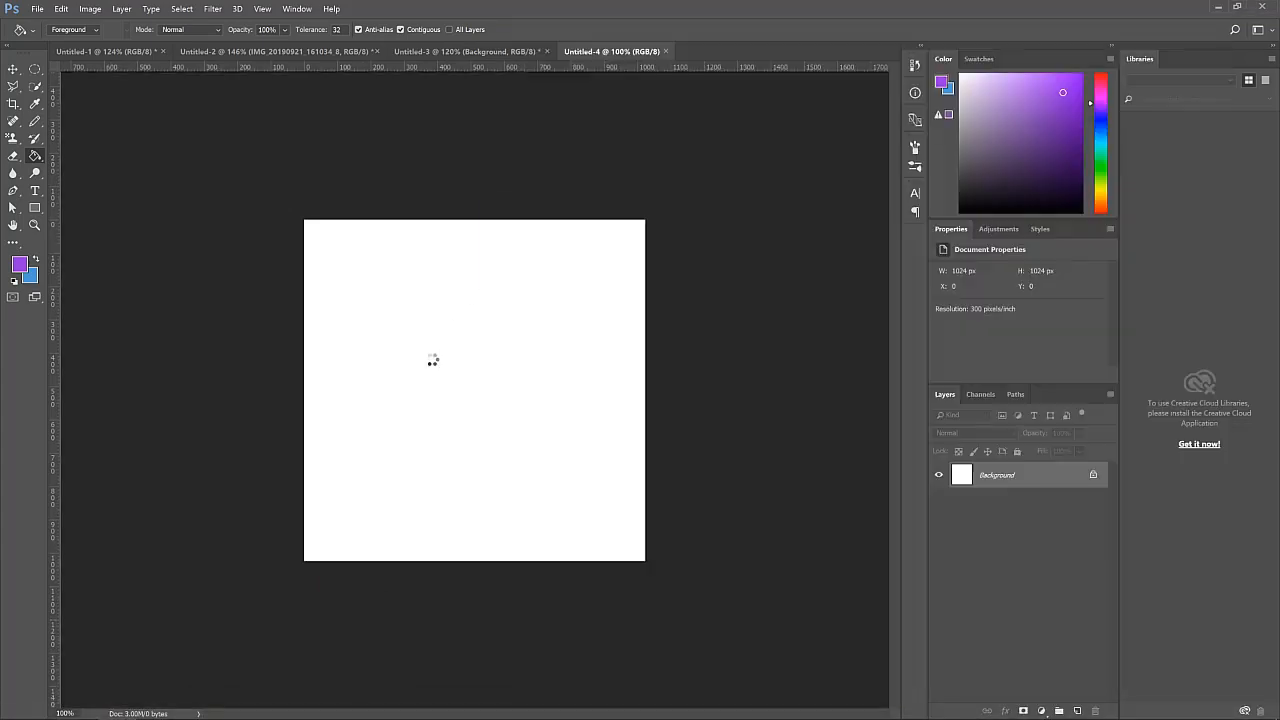
{"action": "scroll", "coordinate": [474, 391], "scroll_direction": "up", "scroll_amount": 5}
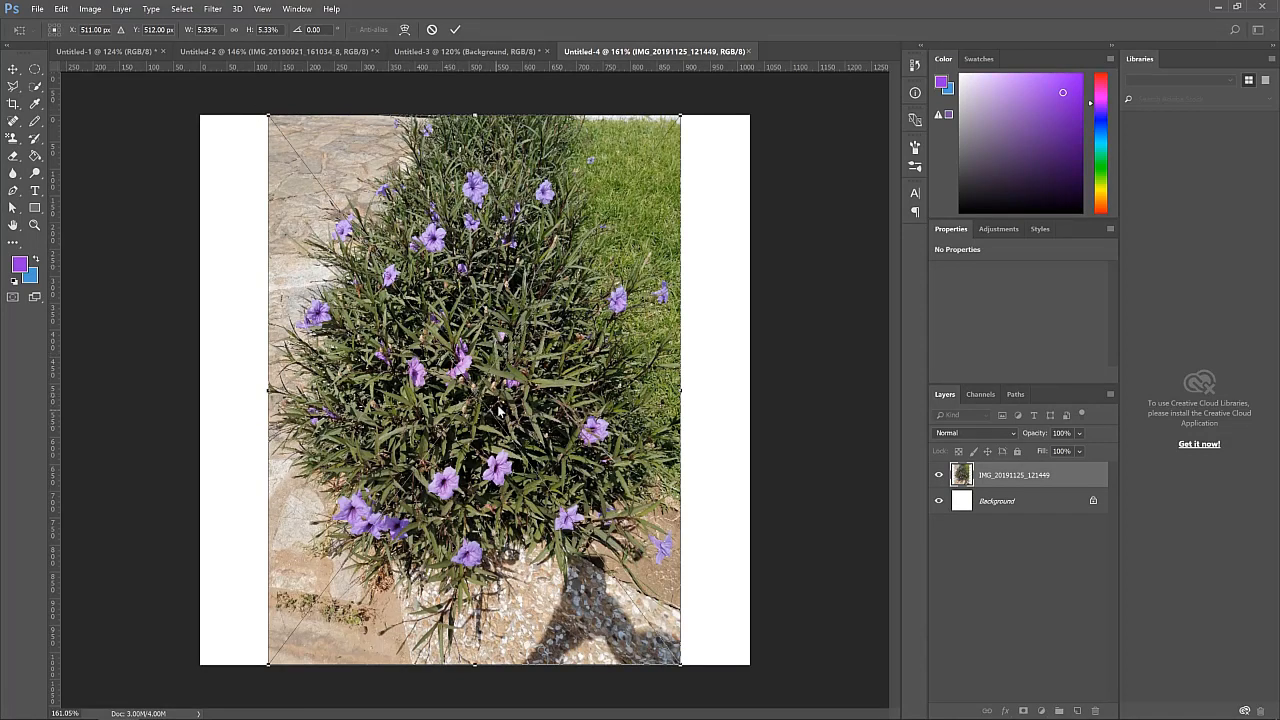
{"action": "left_click", "coordinate": [457, 31]}
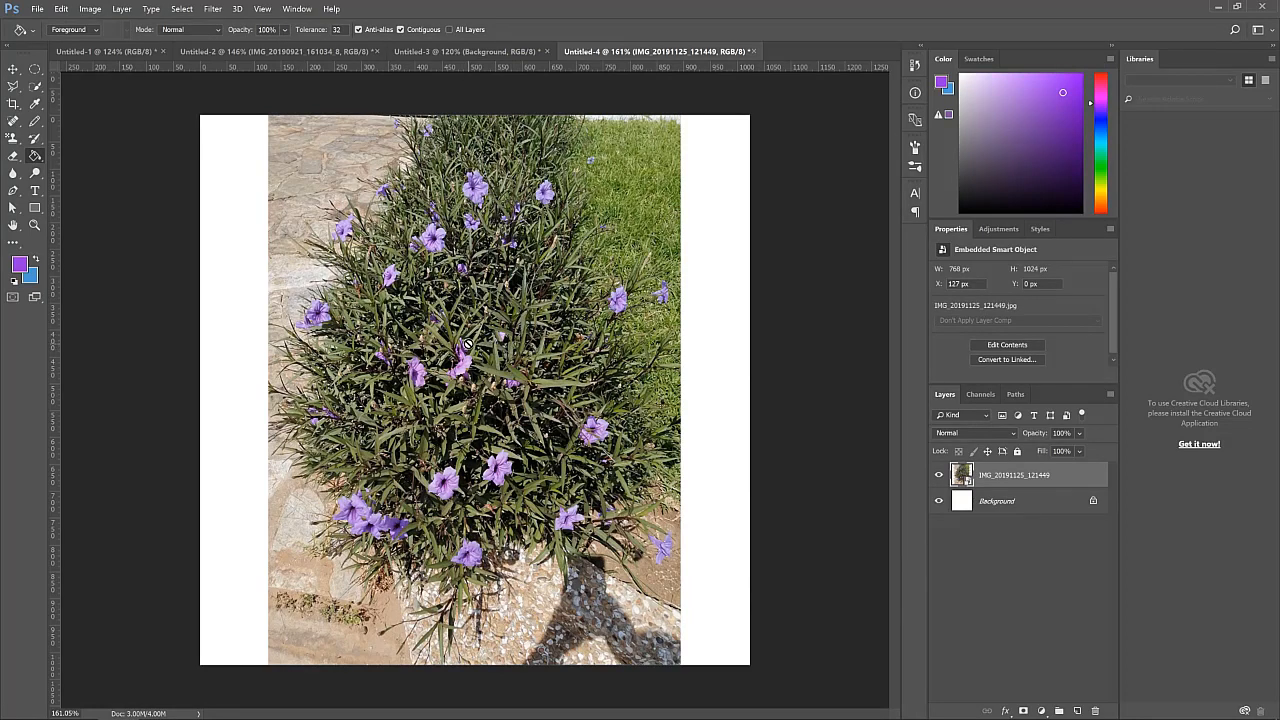
Scale the flower photo up with the Move tool's transform handles so it fills the square canvas, and commit it
{"action": "left_click", "coordinate": [469, 346]}
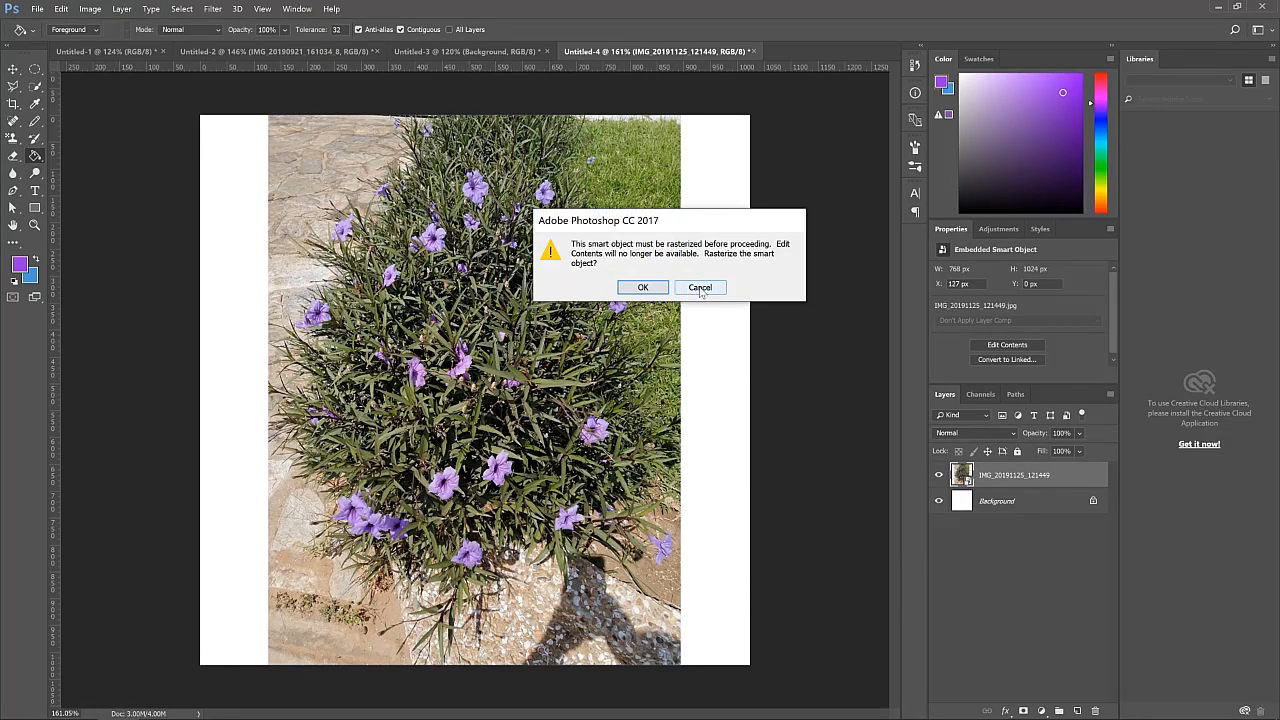
{"action": "left_click", "coordinate": [700, 288]}
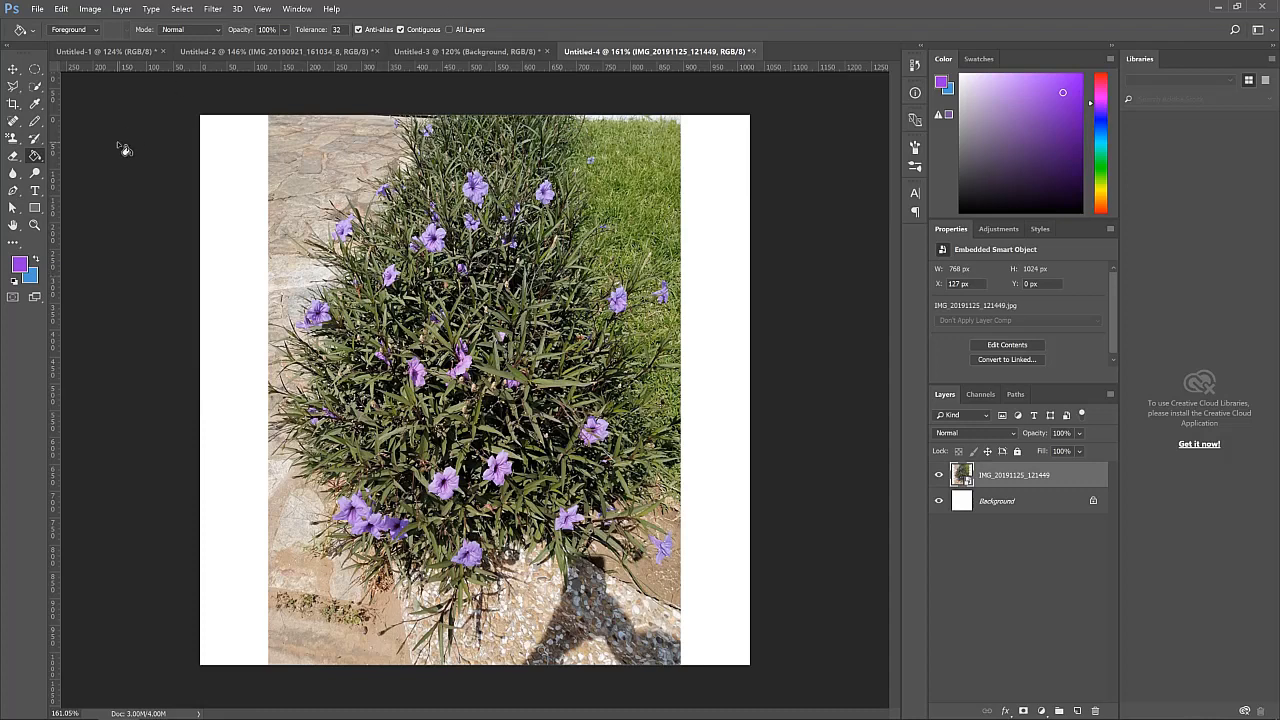
{"action": "left_click", "coordinate": [13, 70]}
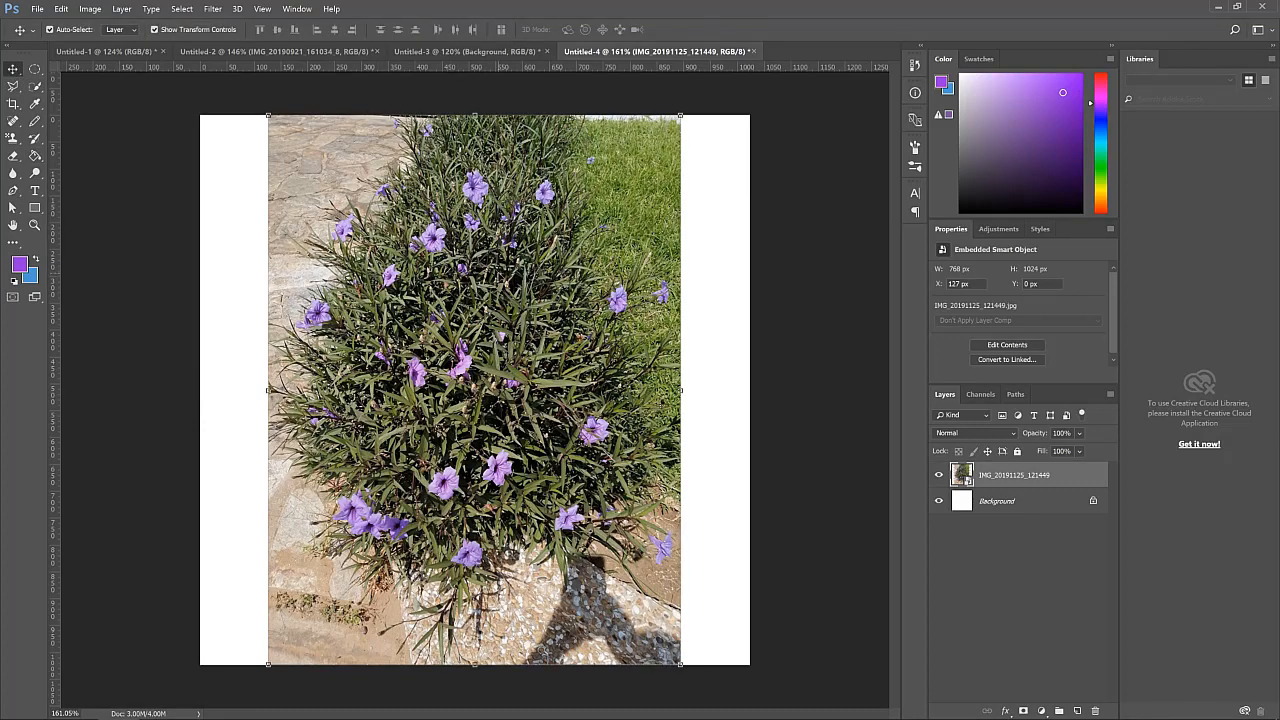
{"action": "left_click", "coordinate": [772, 300]}
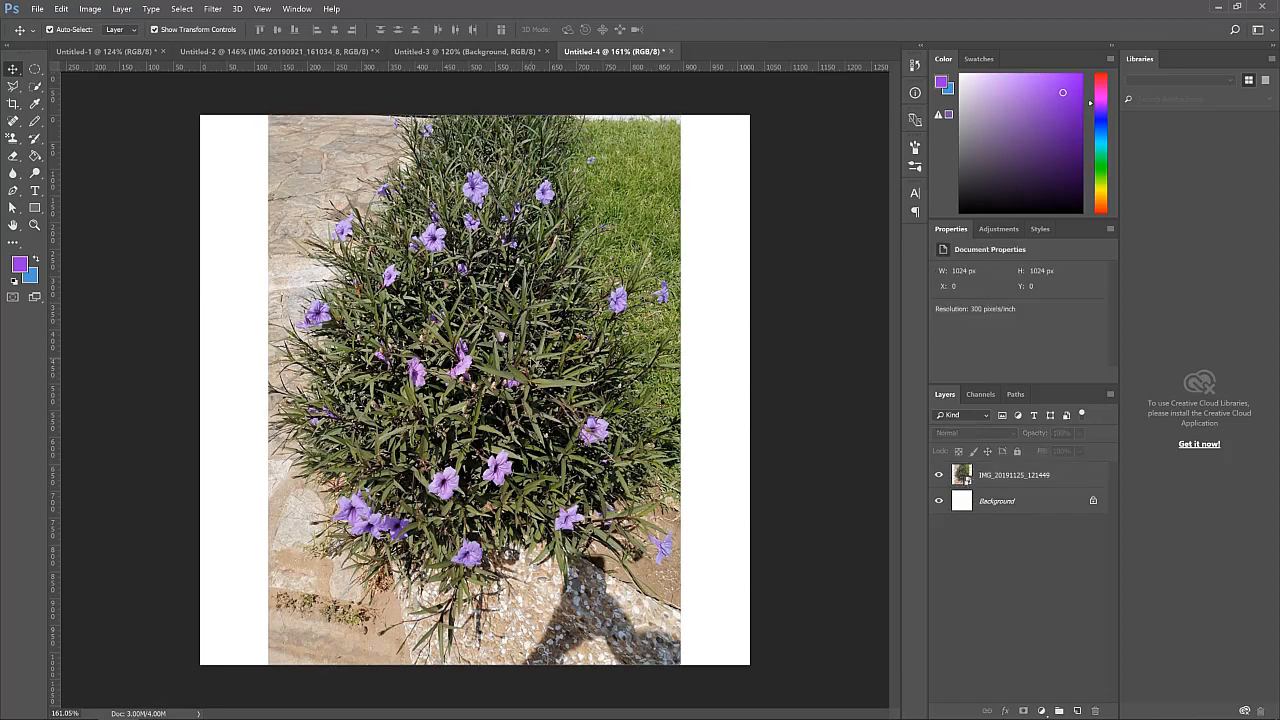
{"action": "left_click", "coordinate": [318, 150]}
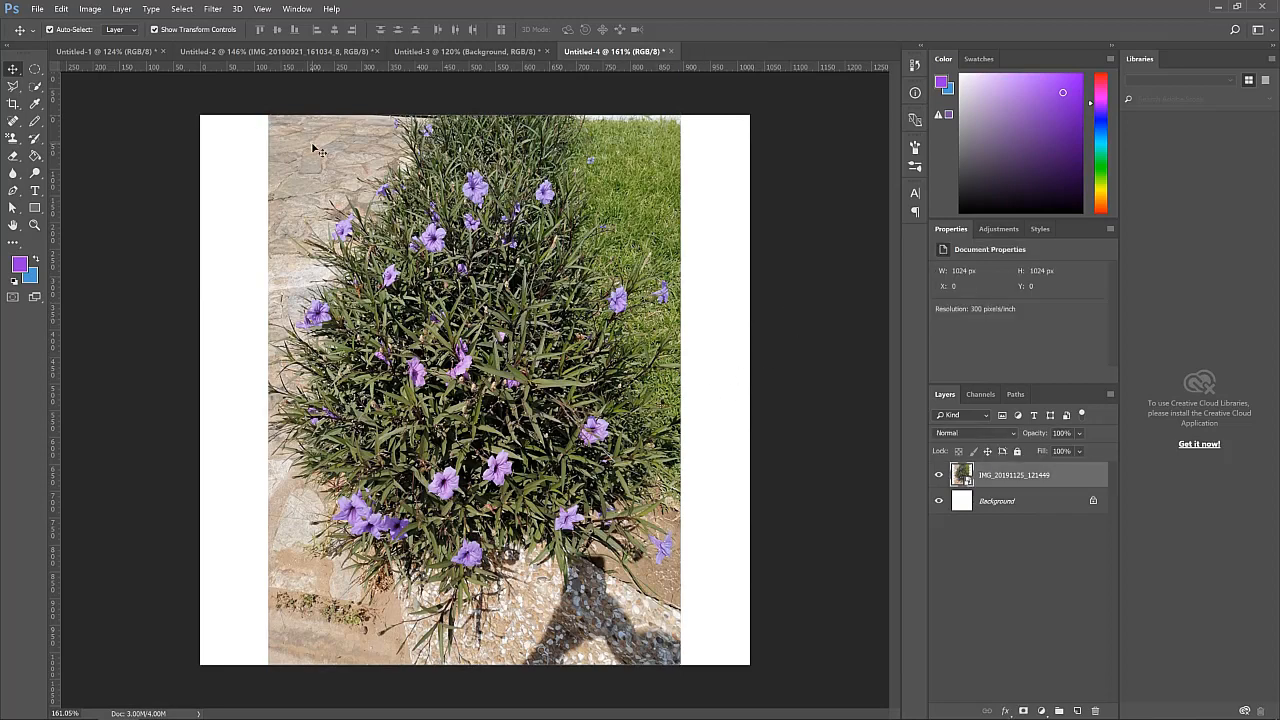
{"action": "left_click_drag", "start_coordinate": [268, 115], "coordinate": [95, 88]}
{"action": "left_click_drag", "start_coordinate": [676, 322], "coordinate": [700, 332]}
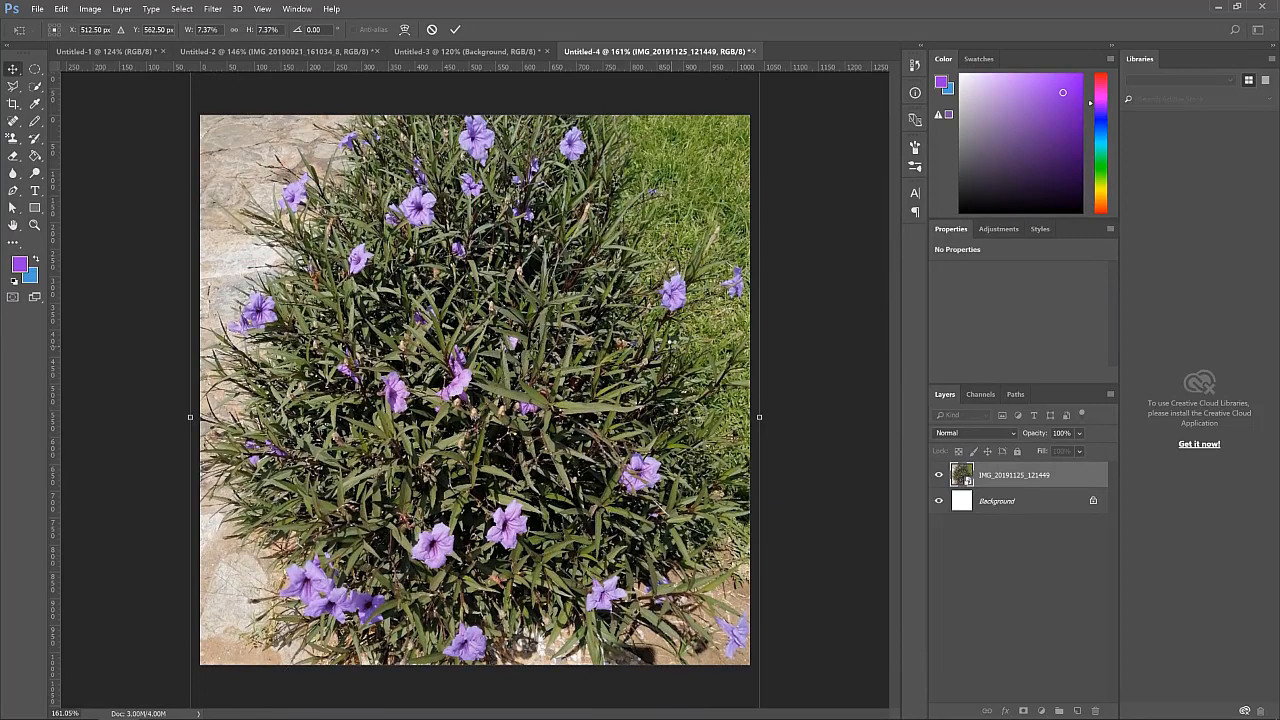
{"action": "key", "text": "Return"}
{"action": "left_click", "coordinate": [794, 309]}
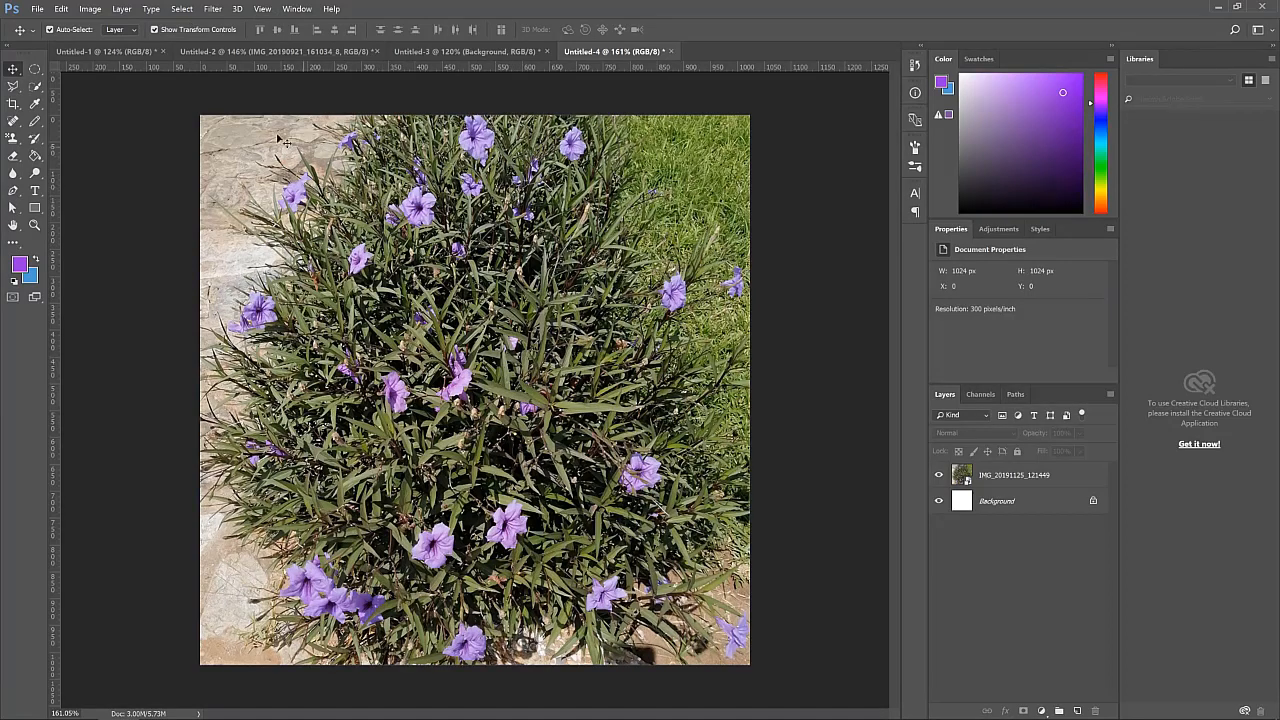
Try Brightness/Contrast adjustments on the flower photo, then cancel the dialog
{"action": "left_click", "coordinate": [508, 272]}
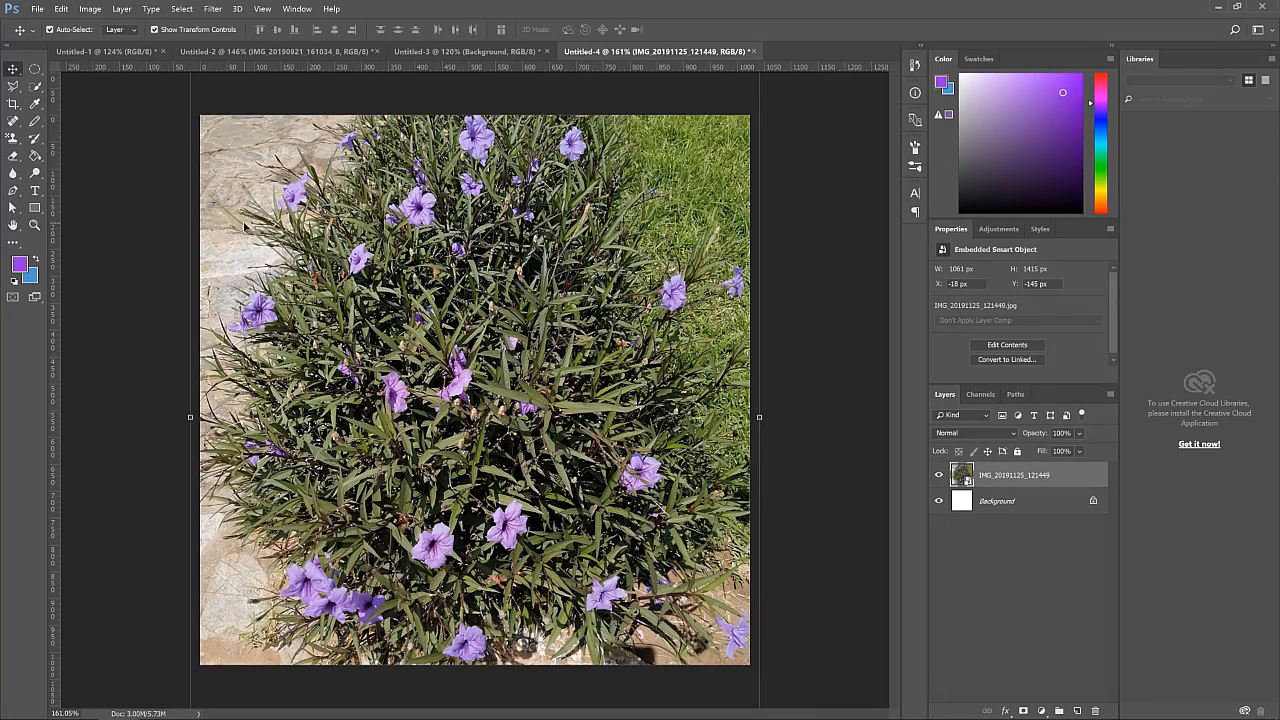
{"action": "left_click", "coordinate": [88, 9]}
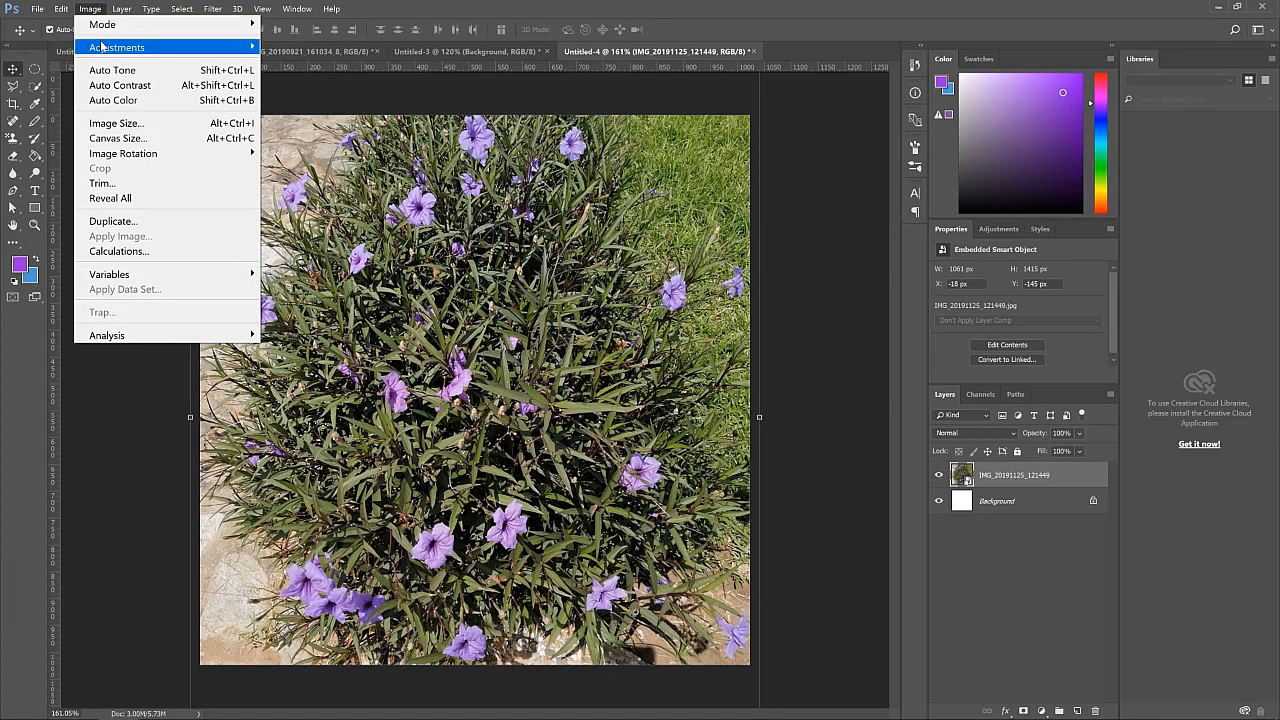
{"action": "mouse_move", "coordinate": [120, 47]}
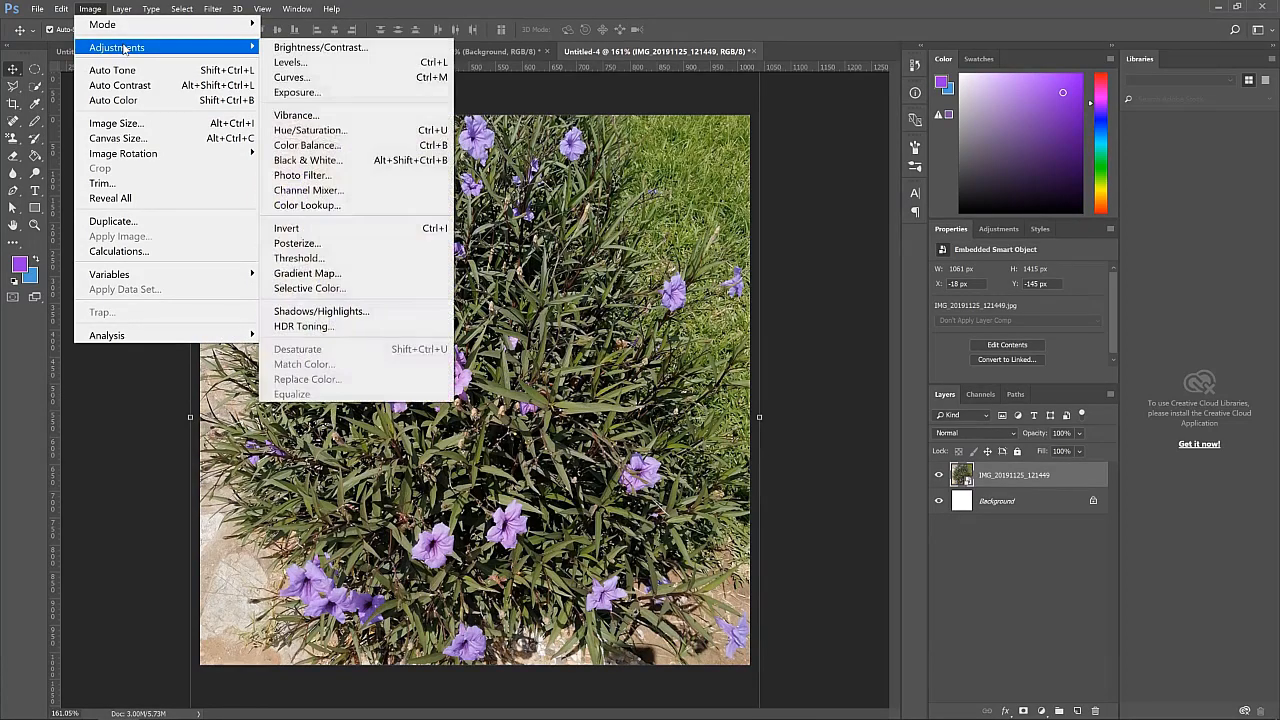
{"action": "left_click", "coordinate": [341, 48]}
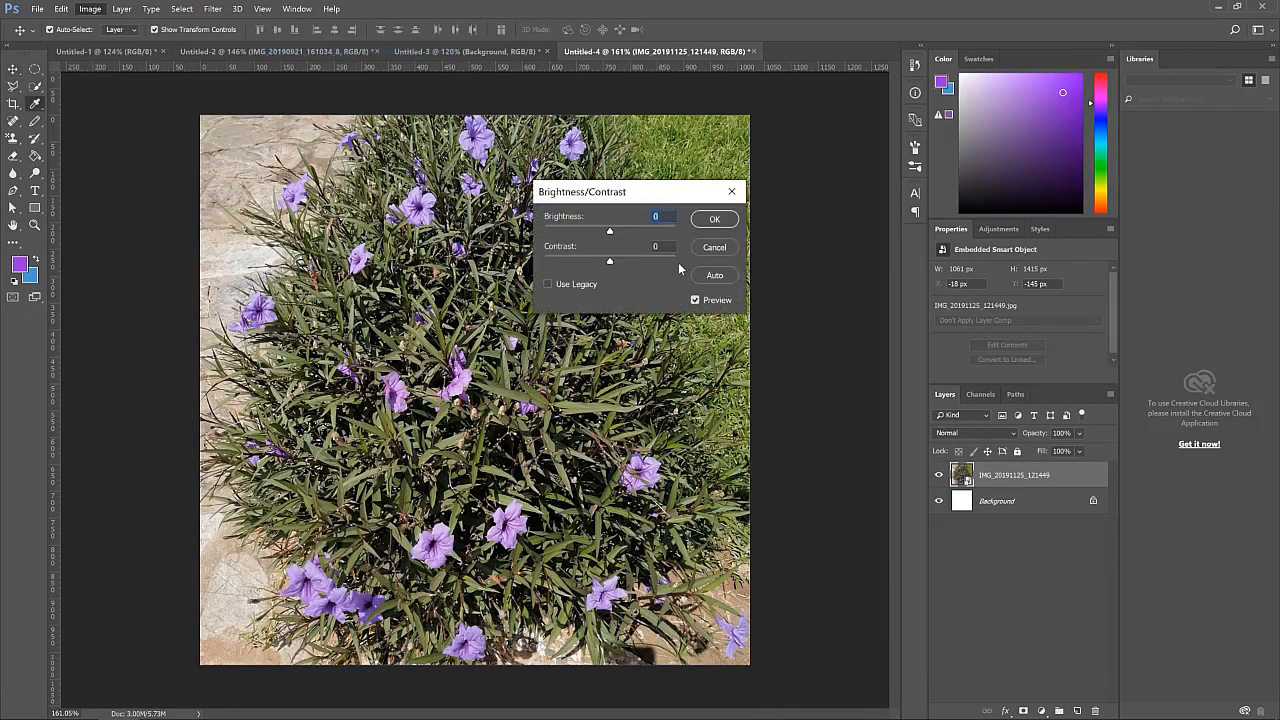
{"action": "left_click_drag", "start_coordinate": [642, 201], "coordinate": [718, 231]}
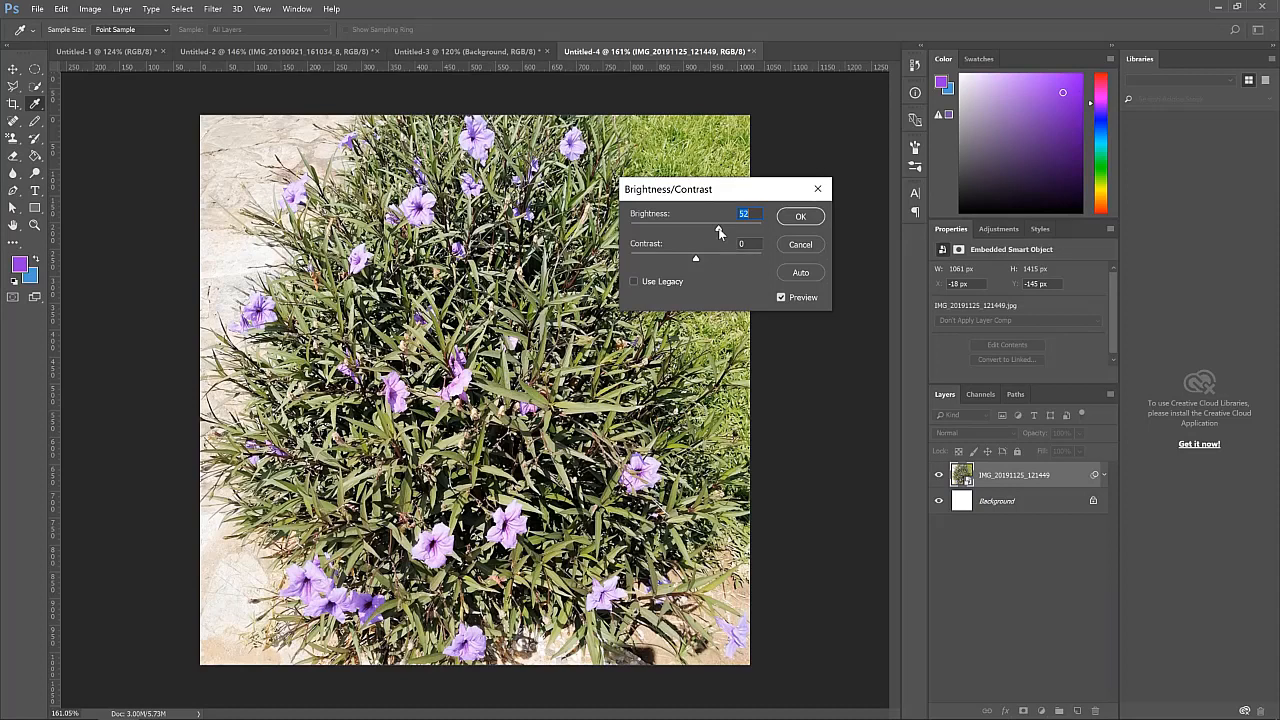
{"action": "left_click_drag", "start_coordinate": [719, 232], "coordinate": [716, 231]}
{"action": "left_click_drag", "start_coordinate": [716, 231], "coordinate": [738, 230]}
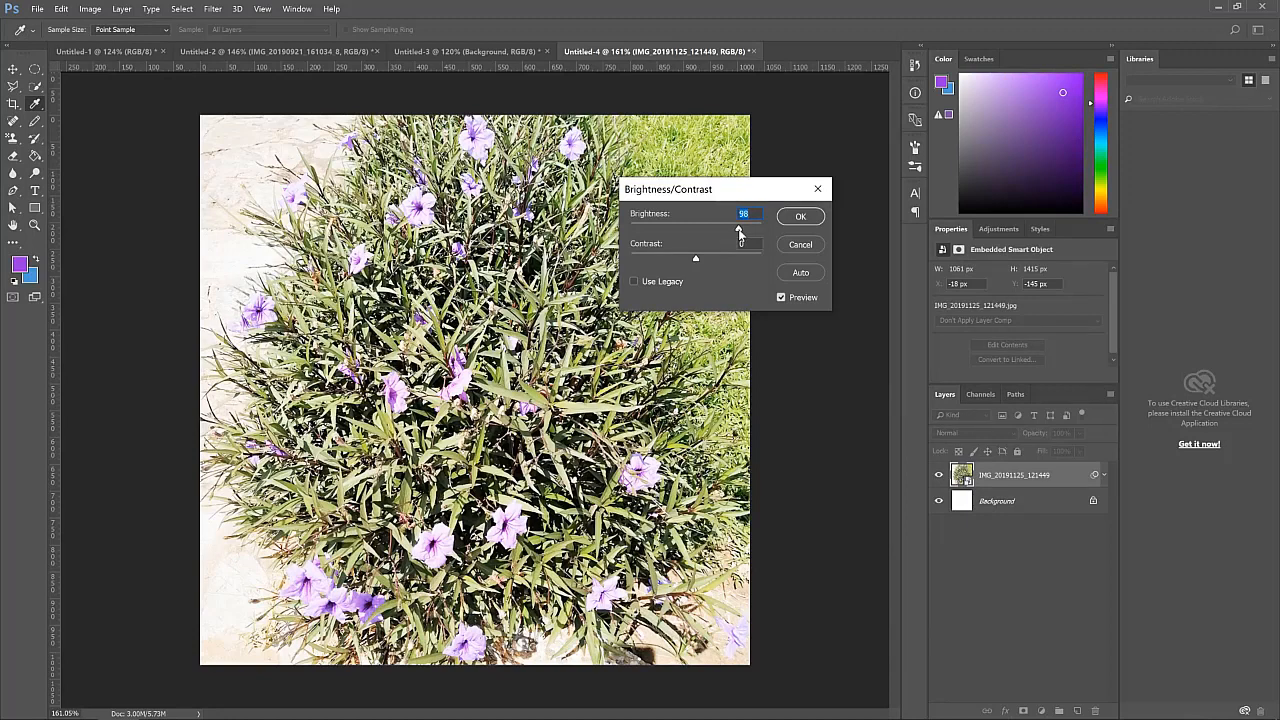
{"action": "left_click_drag", "start_coordinate": [739, 232], "coordinate": [657, 230]}
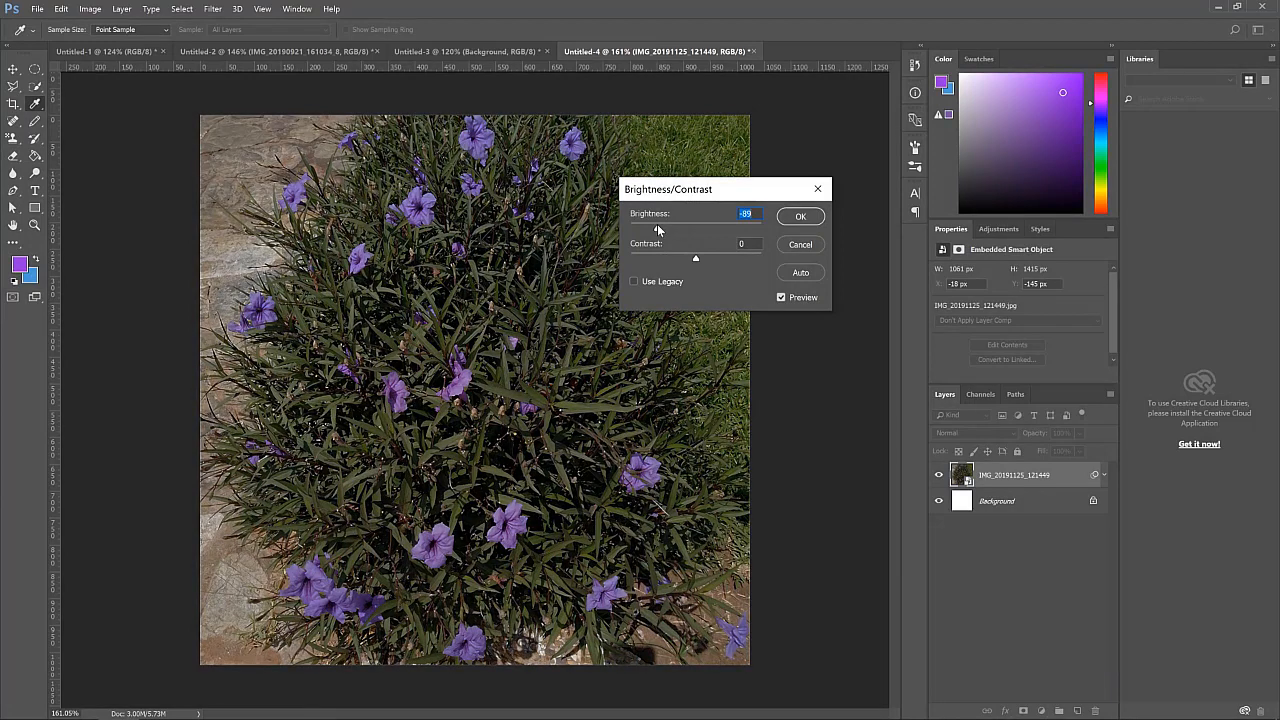
{"action": "left_click_drag", "start_coordinate": [656, 230], "coordinate": [749, 257]}
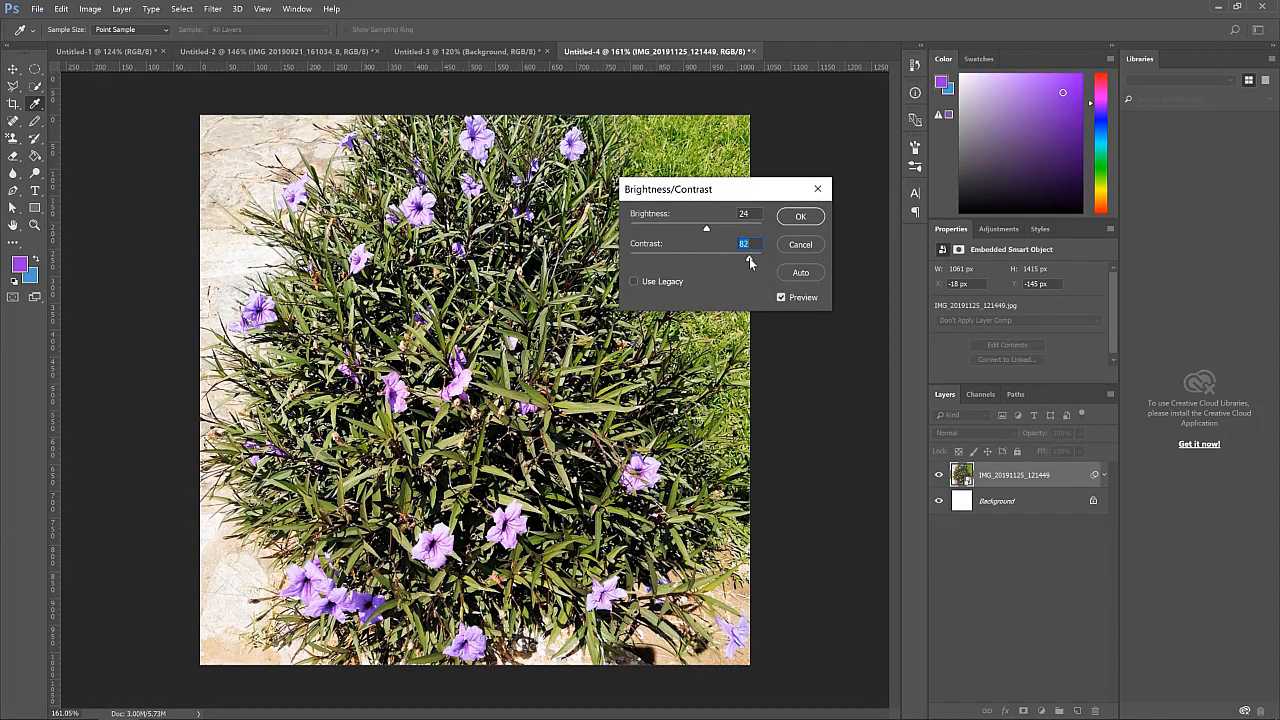
{"action": "left_click", "coordinate": [800, 245]}
Increase the flower photo's vibrance with a Vibrance adjustment and apply it
{"action": "key", "text": "v"}
{"action": "left_click", "coordinate": [90, 9]}
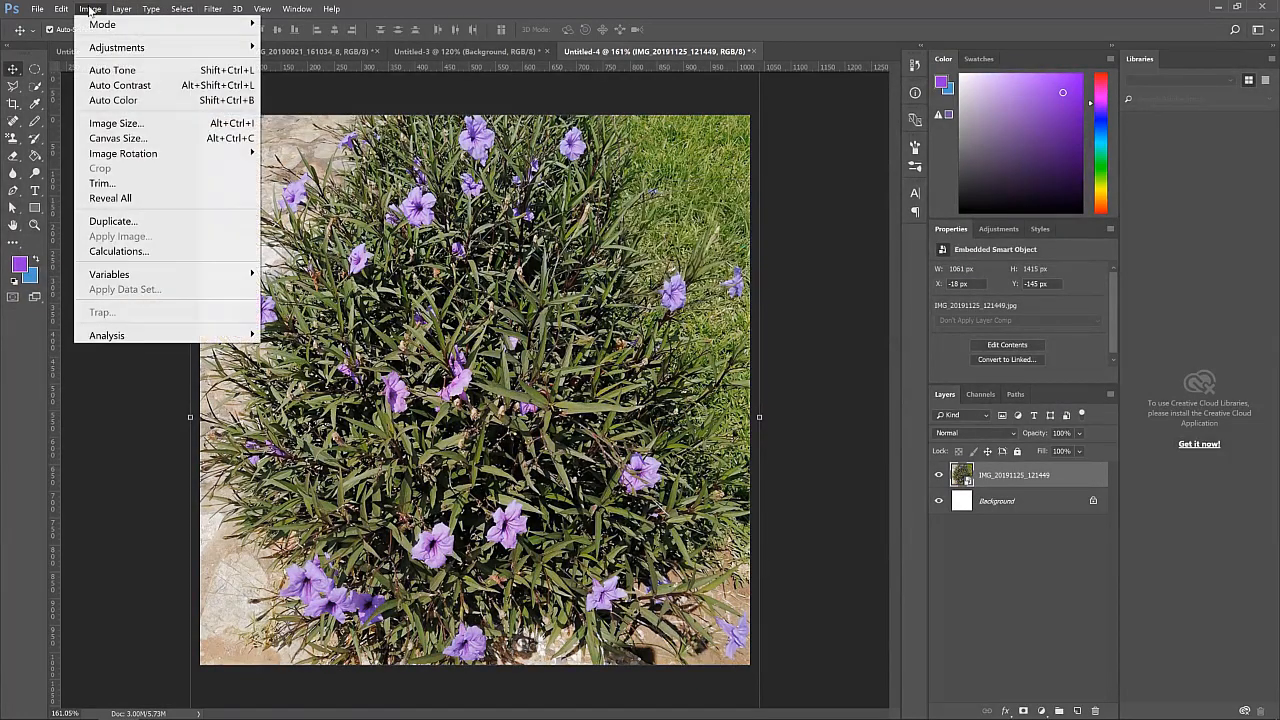
{"action": "mouse_move", "coordinate": [180, 48]}
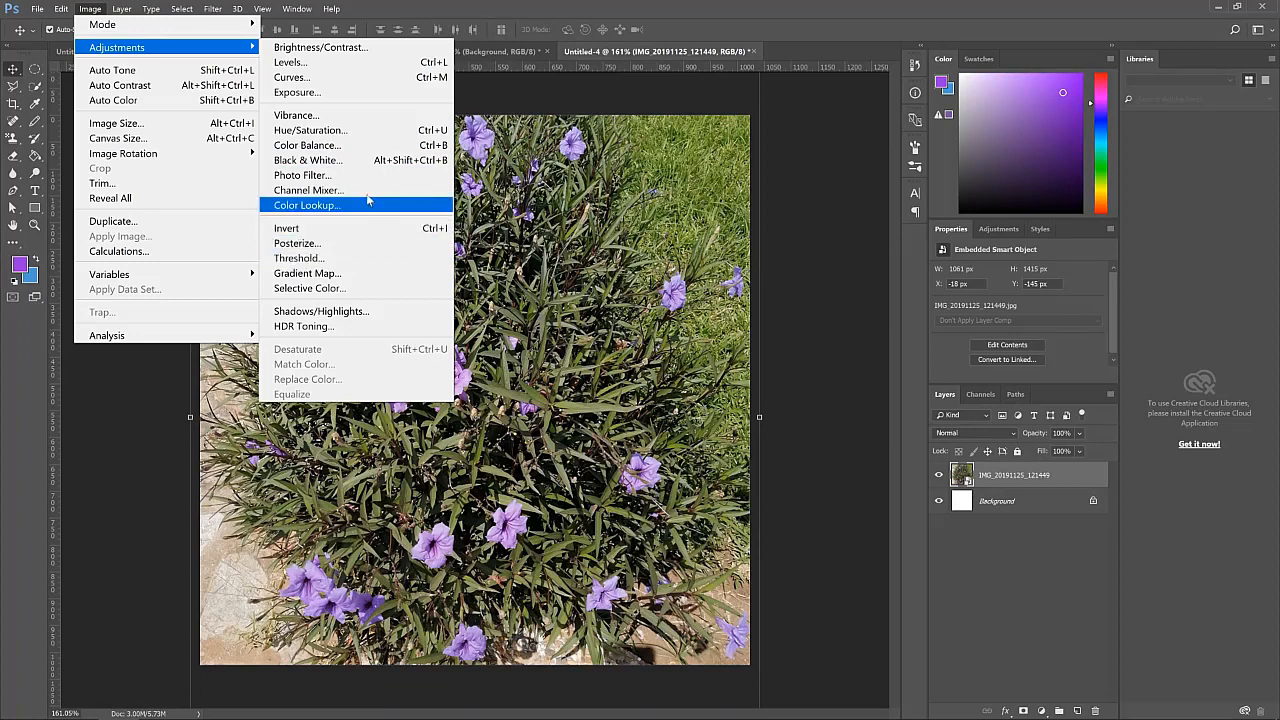
{"action": "left_click", "coordinate": [396, 121]}
{"action": "left_click_drag", "start_coordinate": [648, 210], "coordinate": [793, 208]}
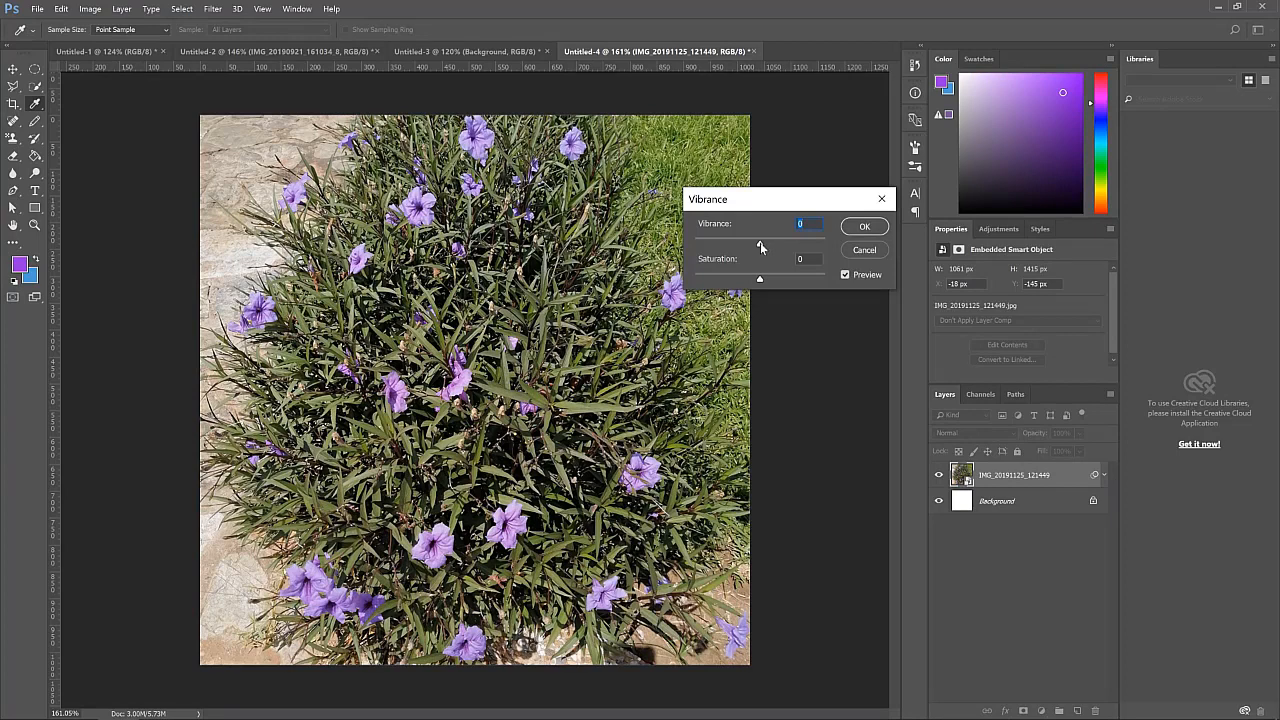
{"action": "left_click_drag", "start_coordinate": [778, 244], "coordinate": [800, 244]}
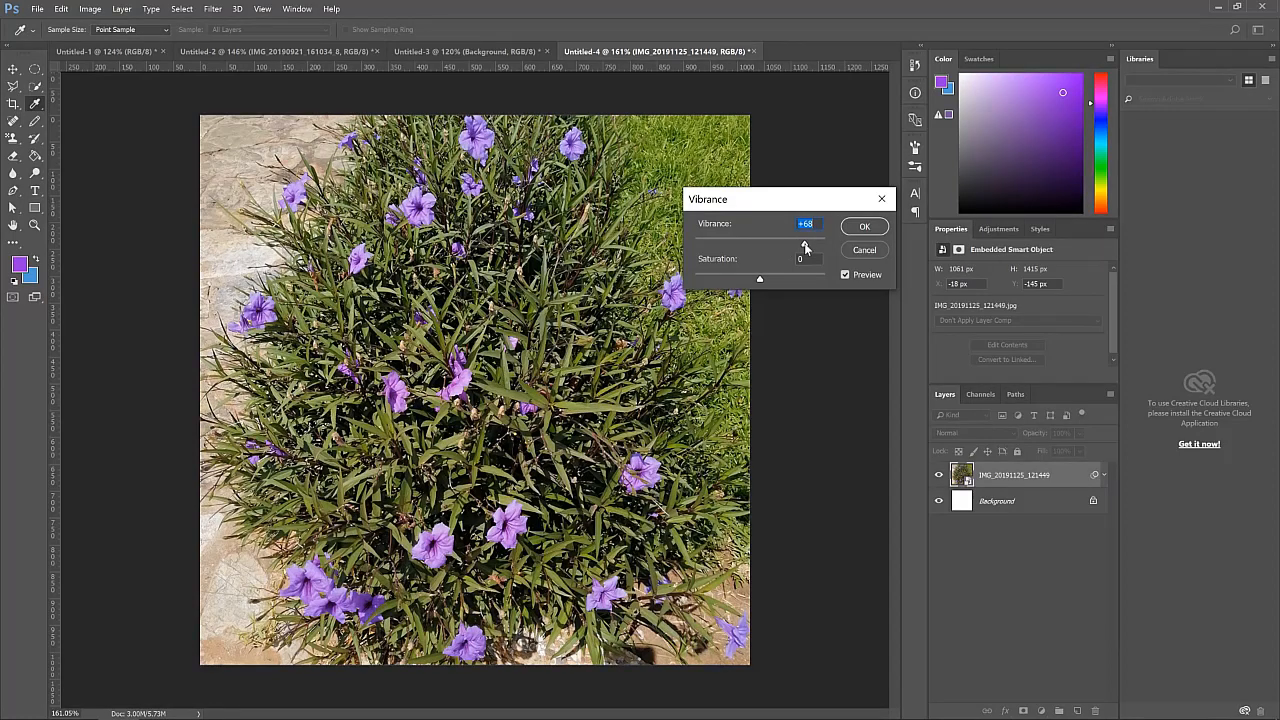
{"action": "left_click_drag", "start_coordinate": [807, 247], "coordinate": [814, 247]}
{"action": "left_click_drag", "start_coordinate": [817, 247], "coordinate": [821, 247]}
{"action": "left_click", "coordinate": [863, 227]}
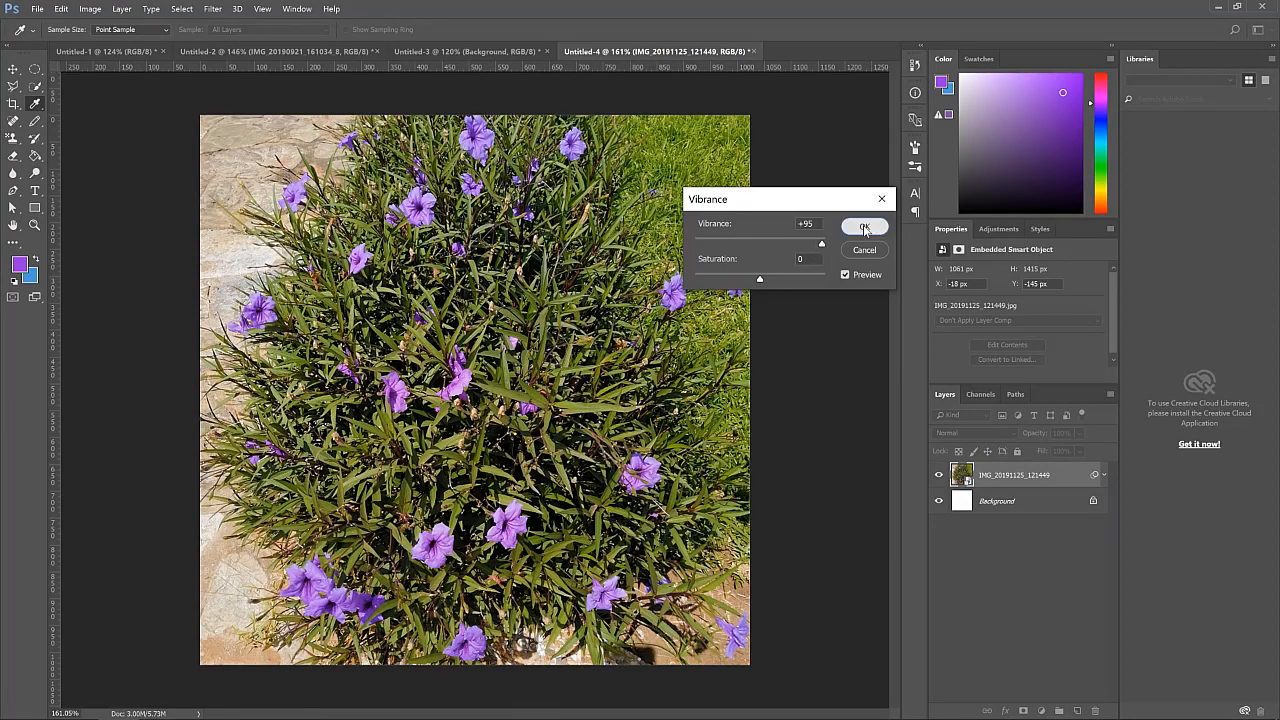
{"action": "left_click", "coordinate": [797, 305]}
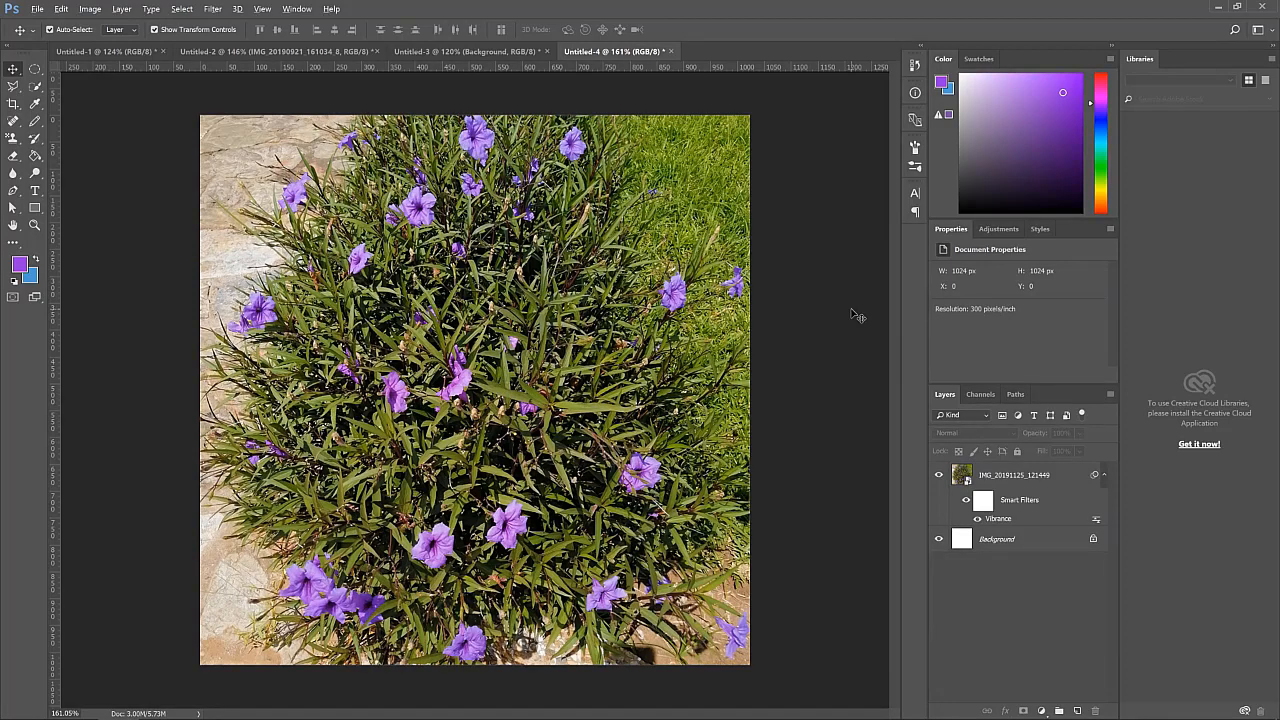
Place a second copy of the flower photo into the document, move it around, then delete that layer
{"action": "key", "text": "alt+Tab"}
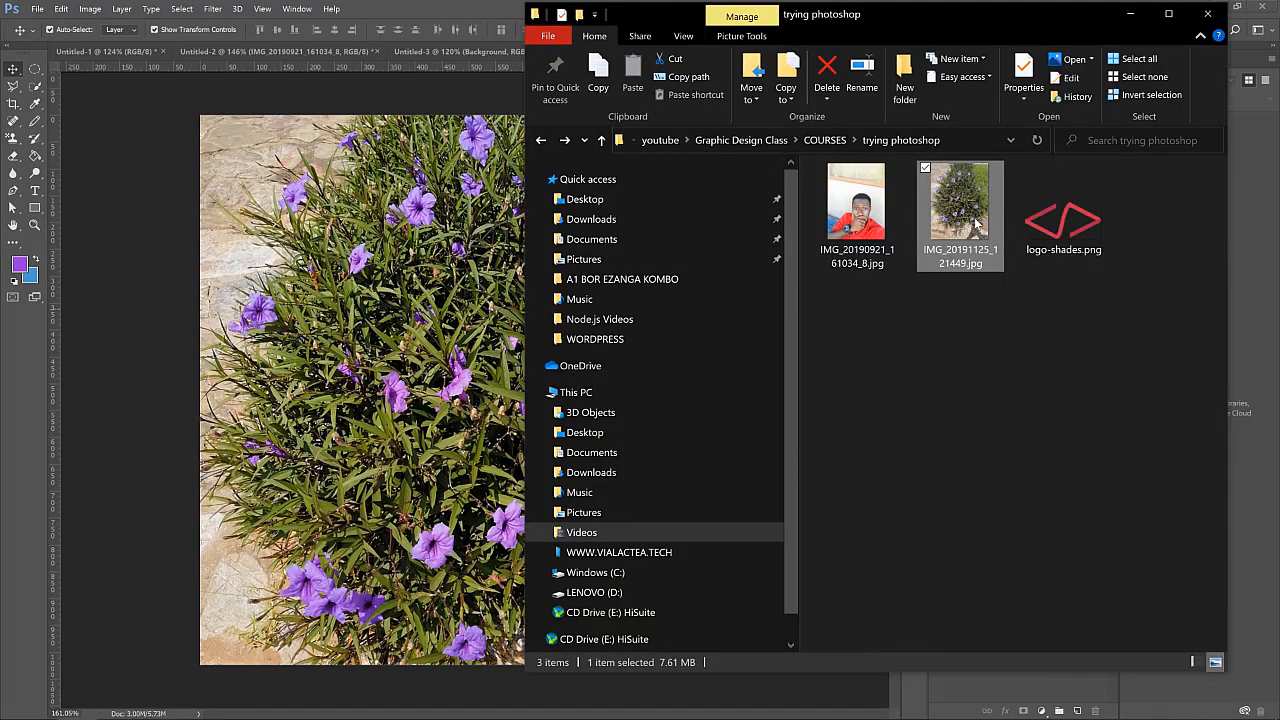
{"action": "left_click_drag", "start_coordinate": [977, 222], "coordinate": [295, 357]}
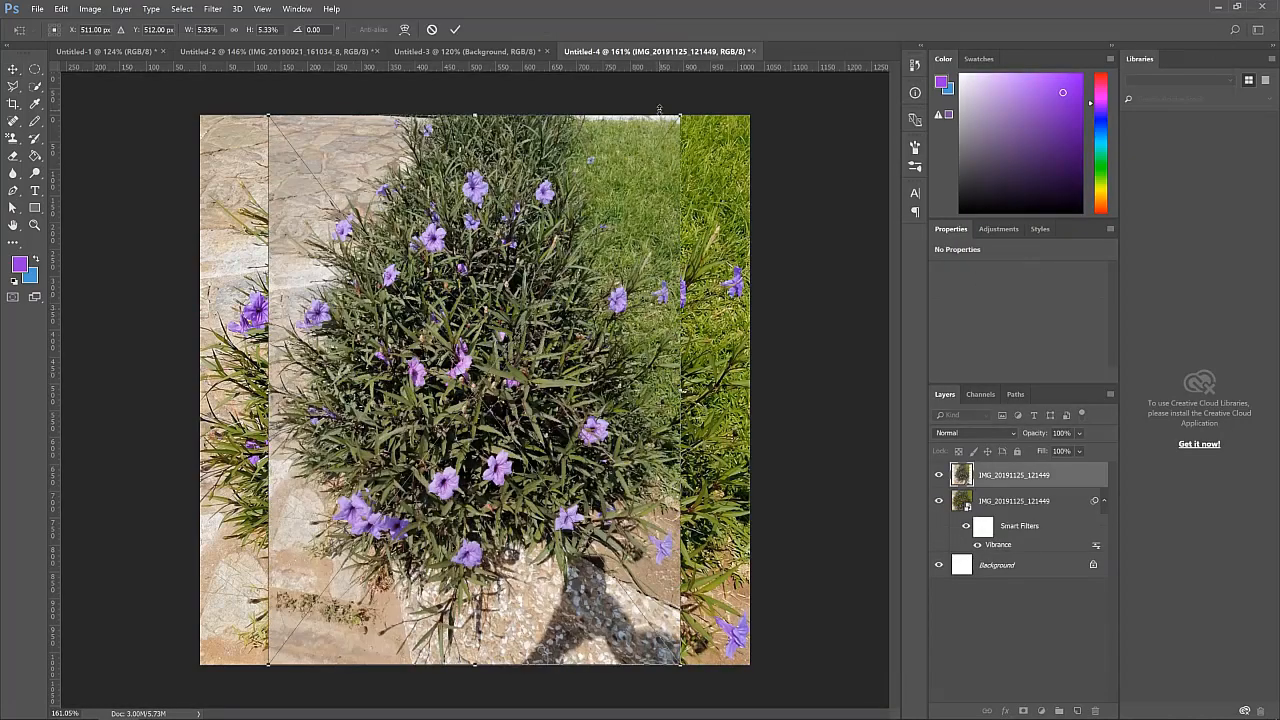
{"action": "left_click", "coordinate": [455, 29]}
{"action": "left_click_drag", "start_coordinate": [537, 306], "coordinate": [805, 312]}
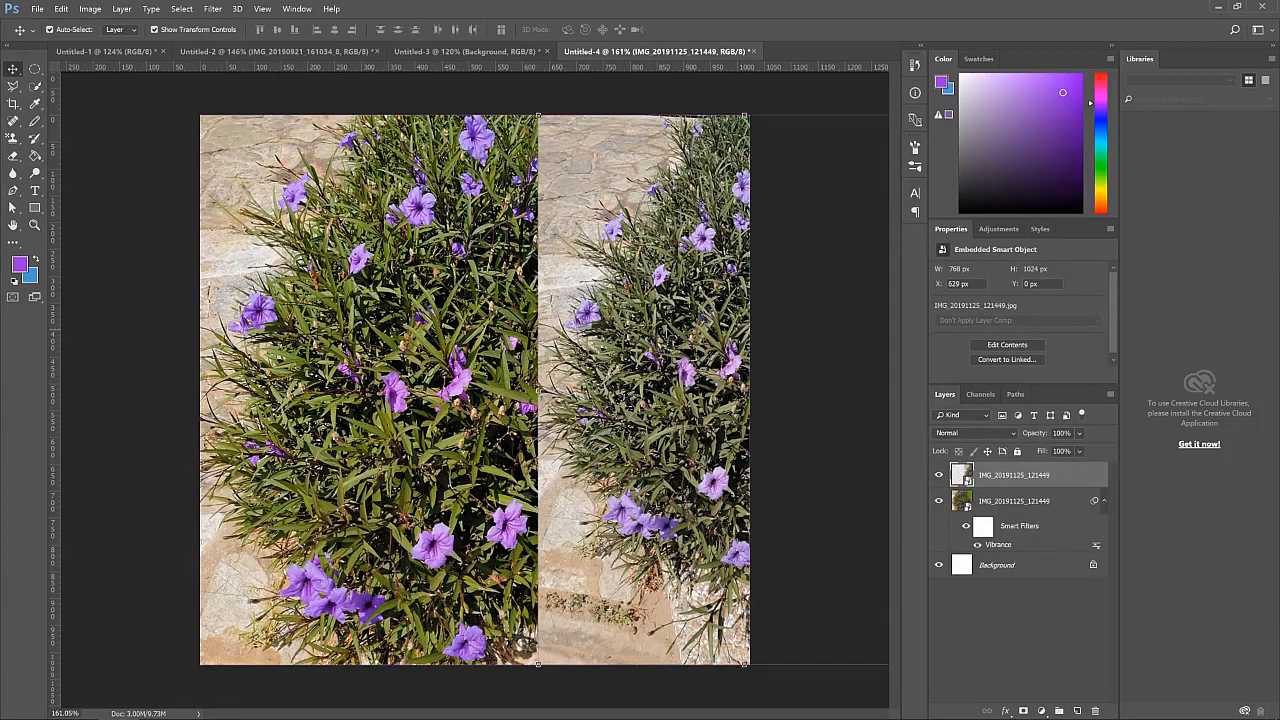
{"action": "left_click_drag", "start_coordinate": [682, 298], "coordinate": [576, 328]}
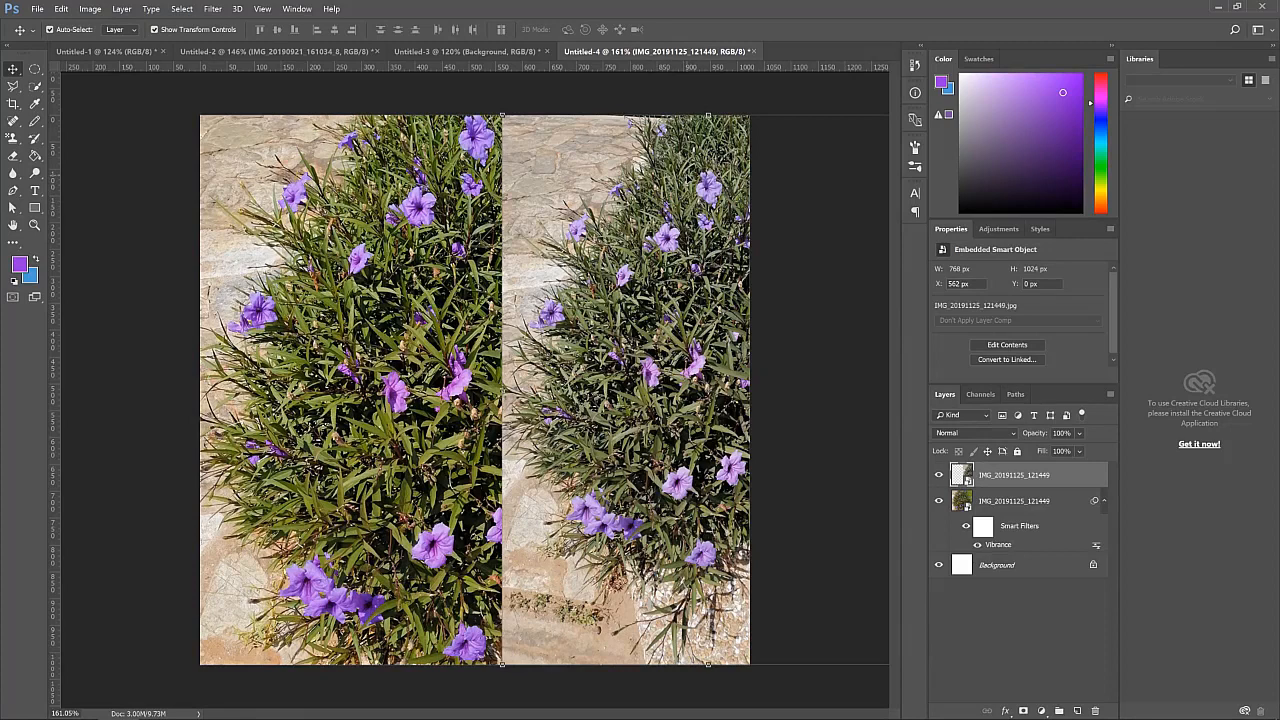
{"action": "key", "text": "Delete"}
{"action": "left_click", "coordinate": [823, 120]}
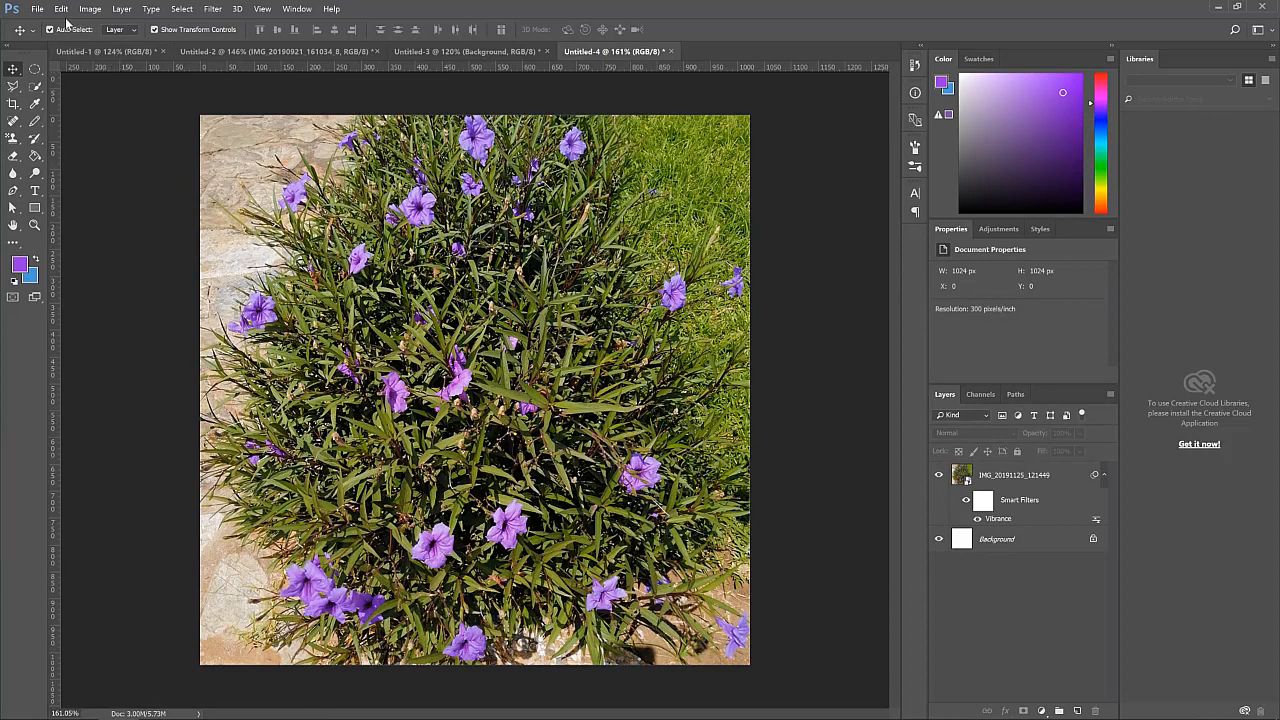
Create a new document from the 1024 x 1024 px, 300 ppi recent preset
{"action": "left_click", "coordinate": [38, 10]}
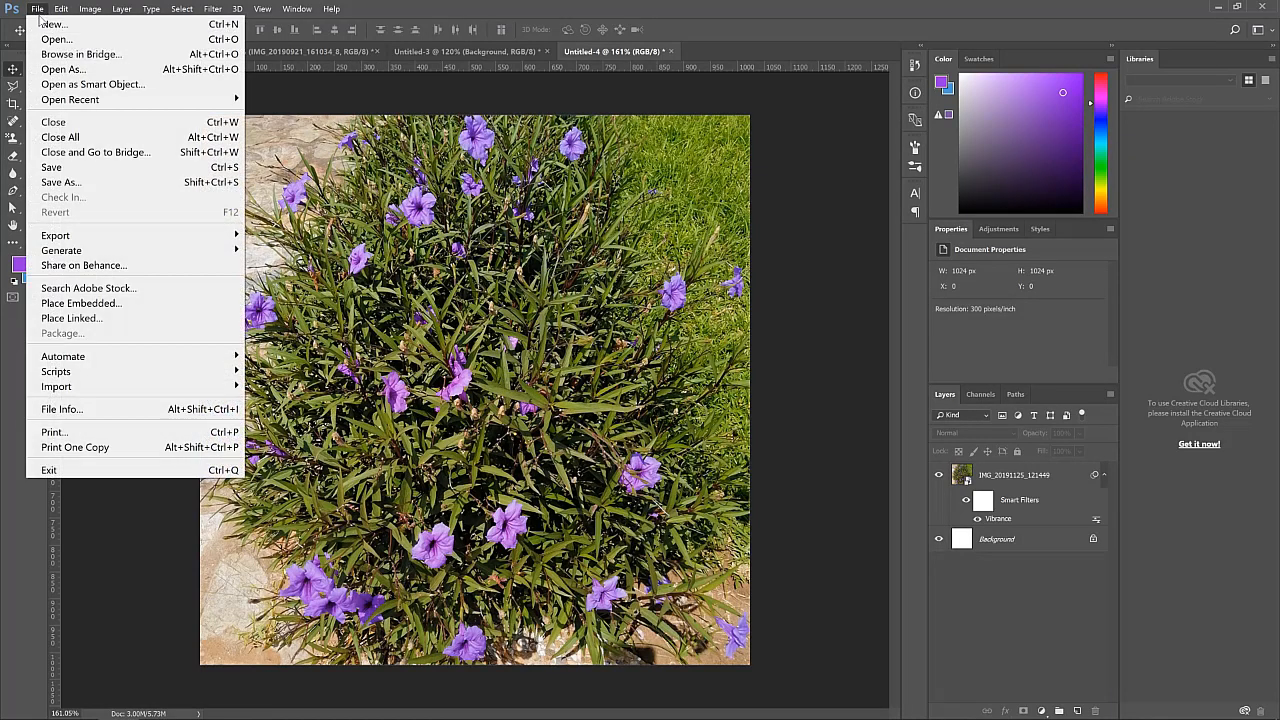
{"action": "left_click", "coordinate": [48, 26]}
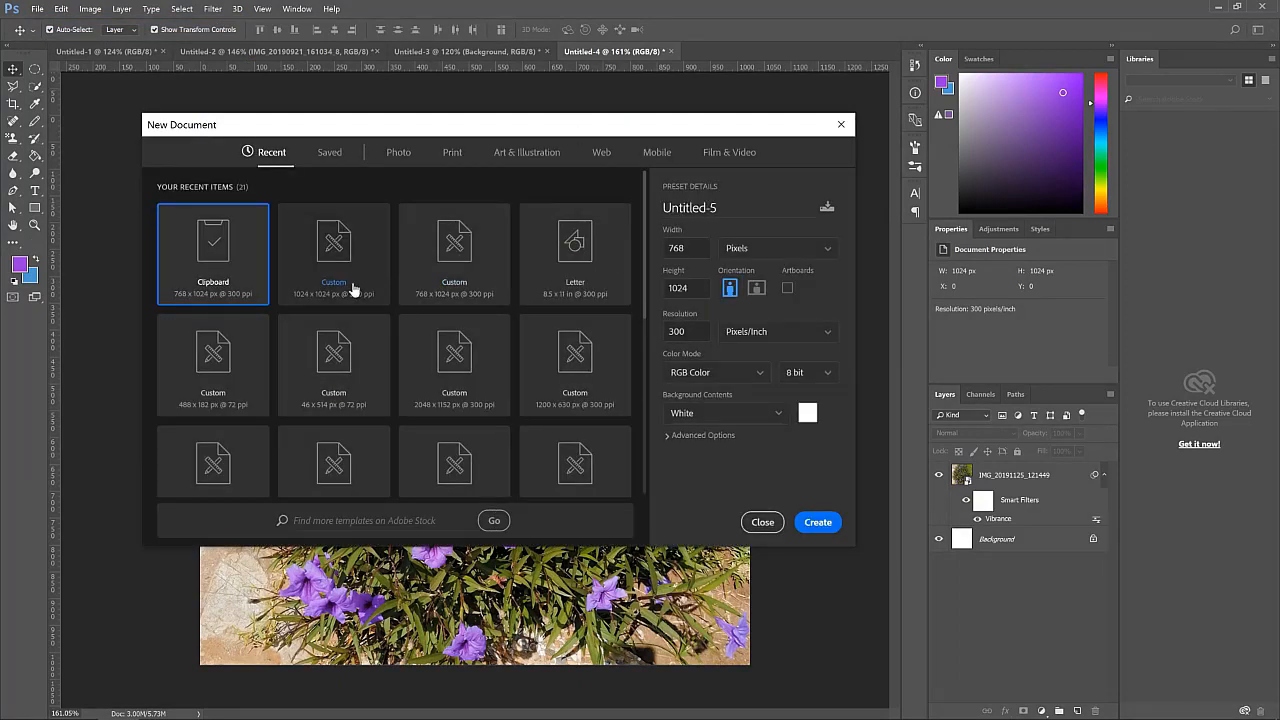
{"action": "left_click", "coordinate": [328, 288]}
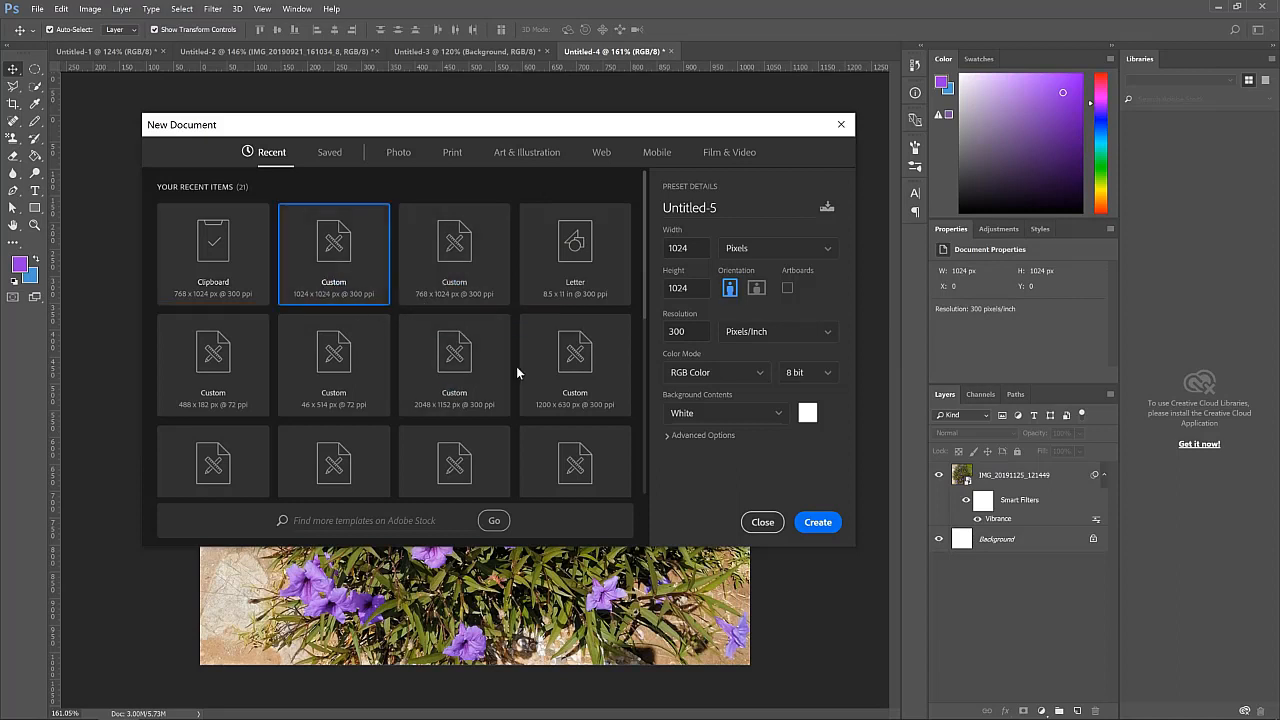
{"action": "left_click", "coordinate": [817, 522]}
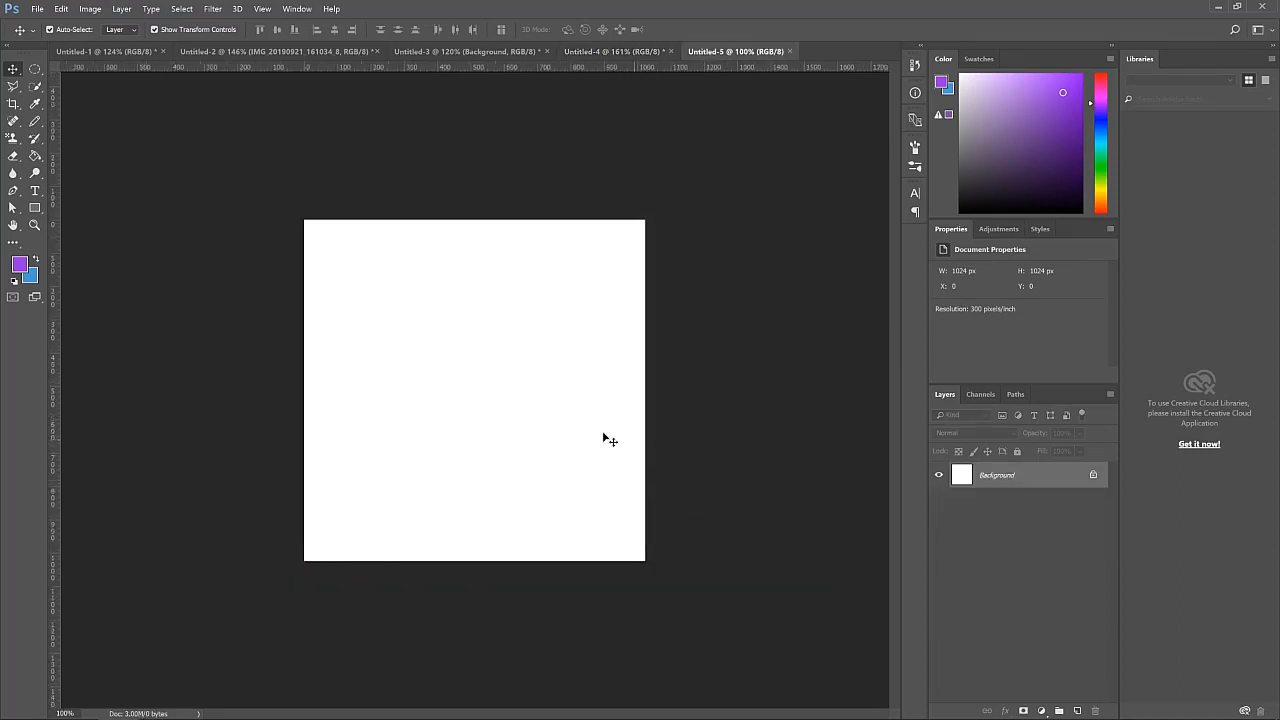
Add the text Launching near the upper middle of the new canvas with the Type tool
{"action": "scroll", "coordinate": [443, 427], "scroll_direction": "up", "scroll_amount": 1}
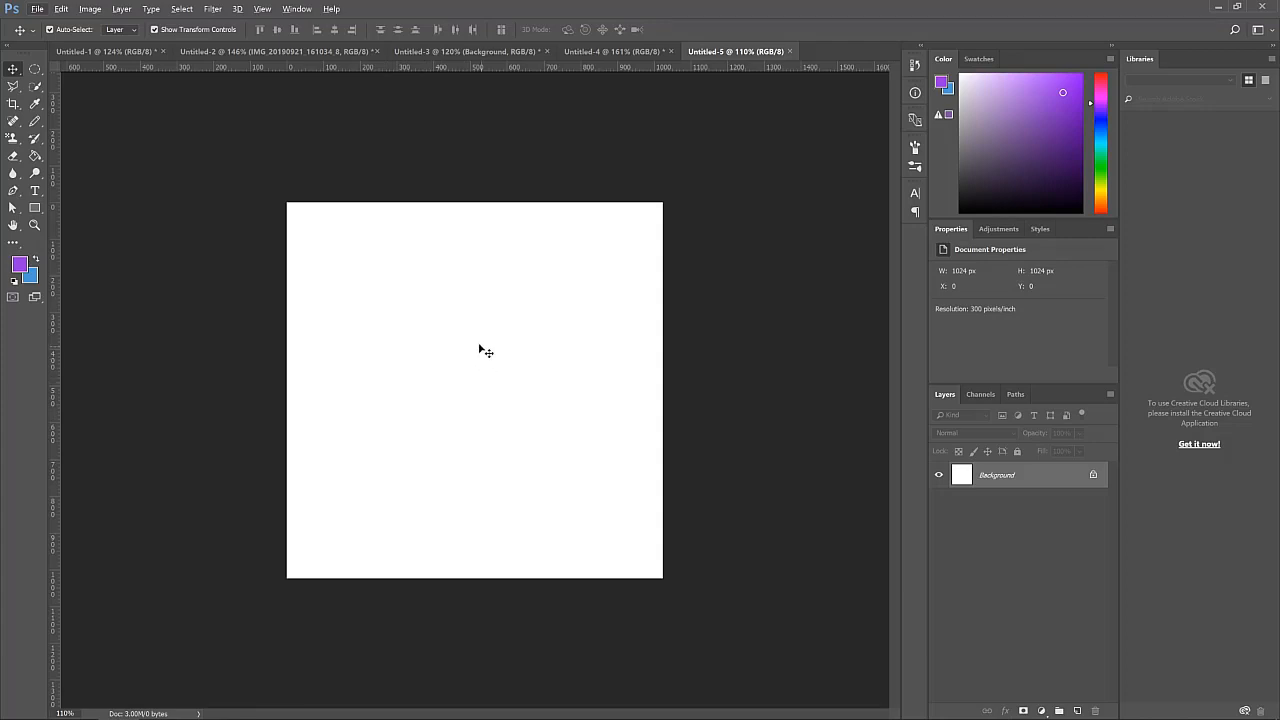
{"action": "left_click", "coordinate": [36, 192]}
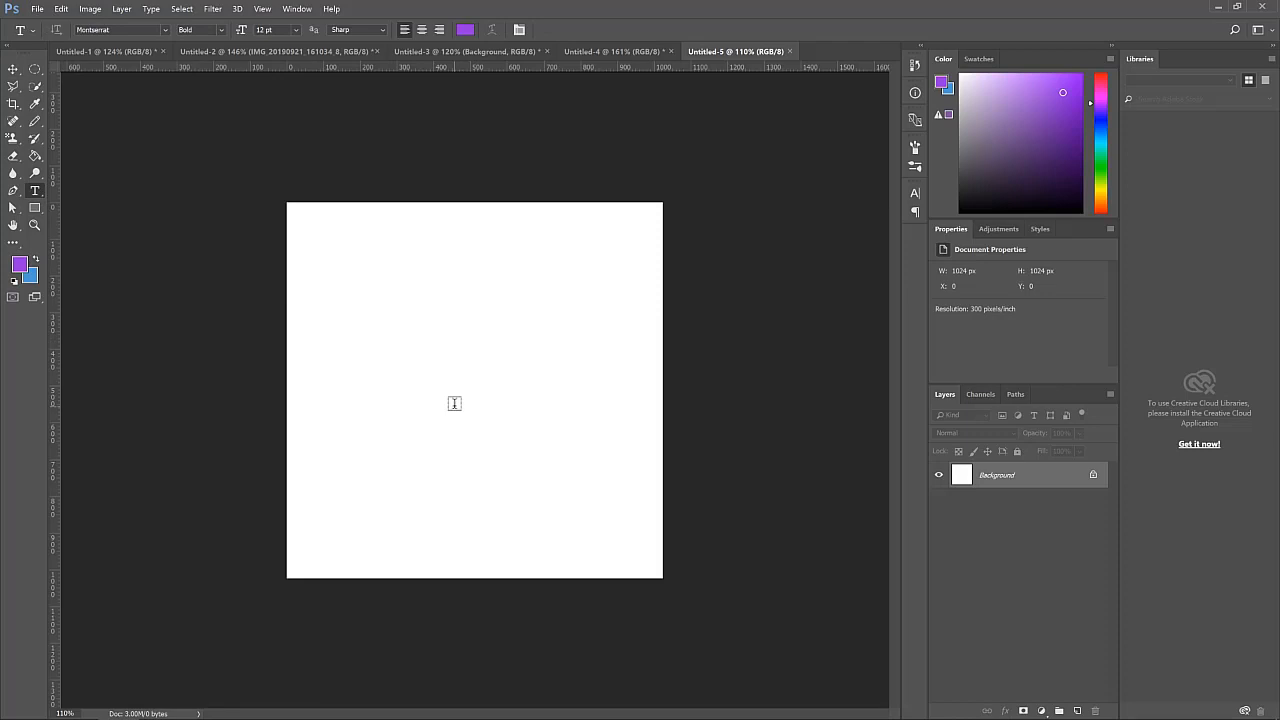
{"action": "left_click", "coordinate": [405, 334]}
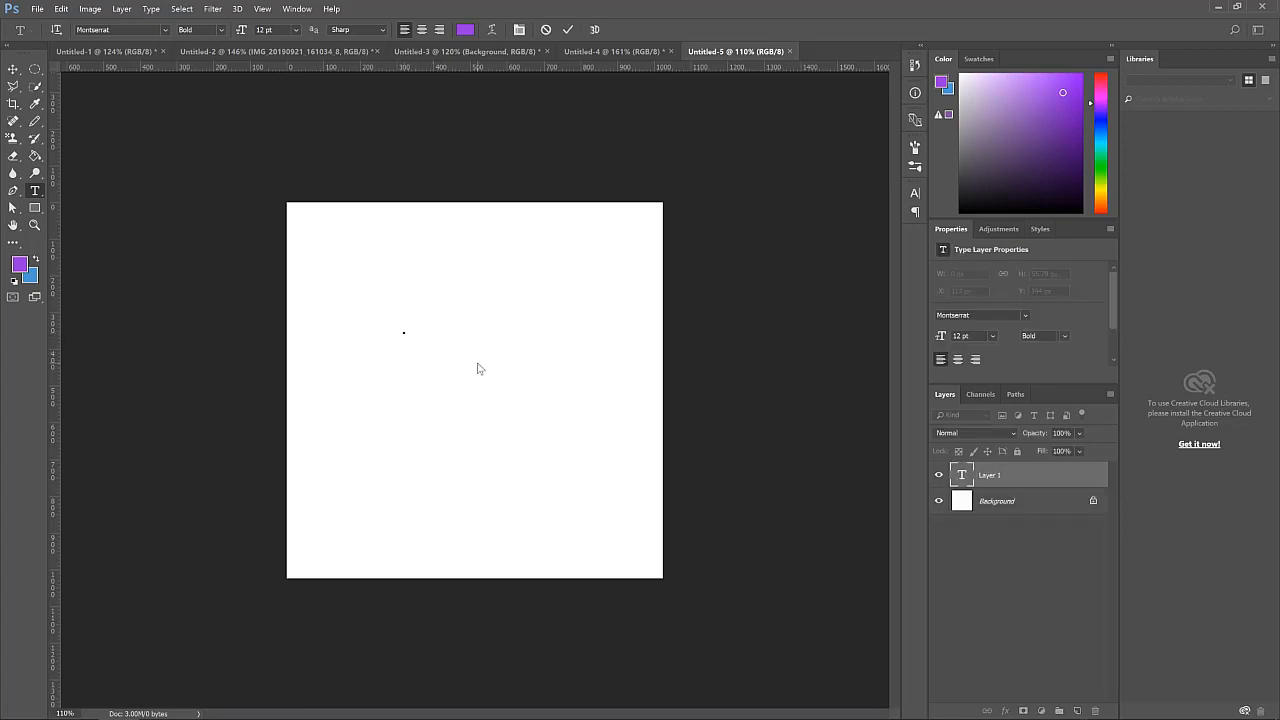
{"action": "type", "text": "Launch"}
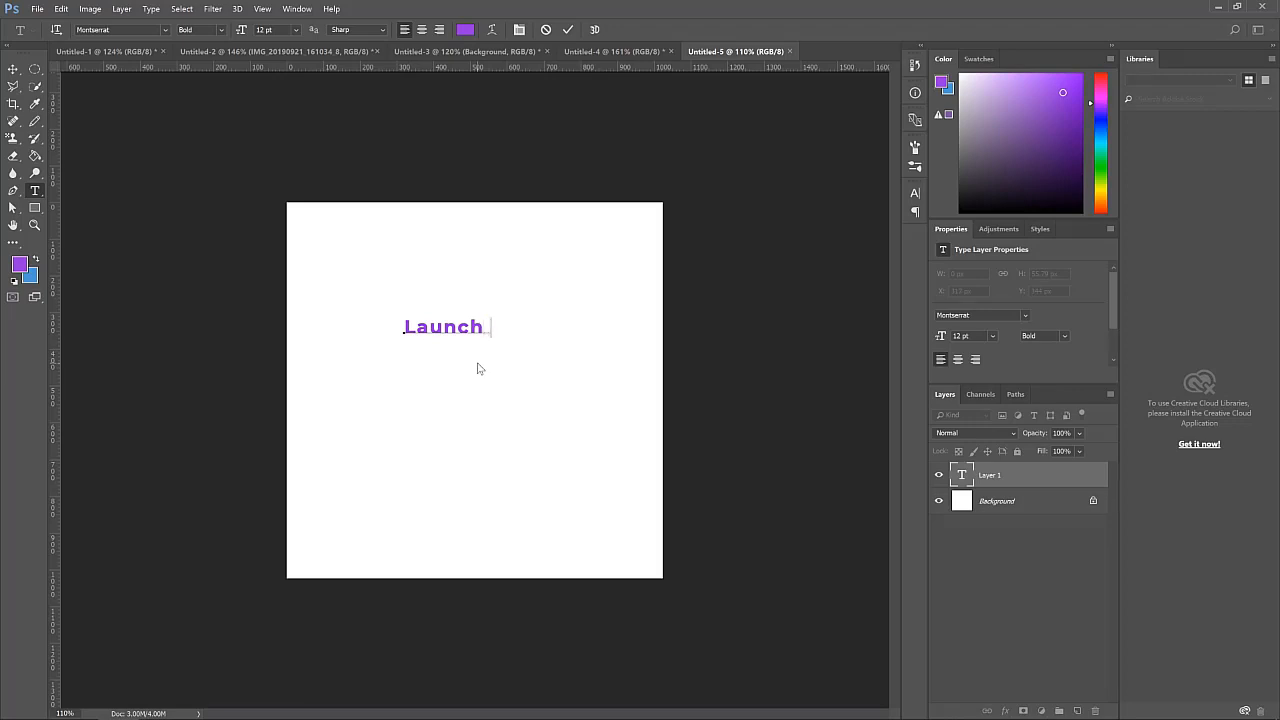
{"action": "type", "text": "ing"}
{"action": "left_click", "coordinate": [568, 29]}
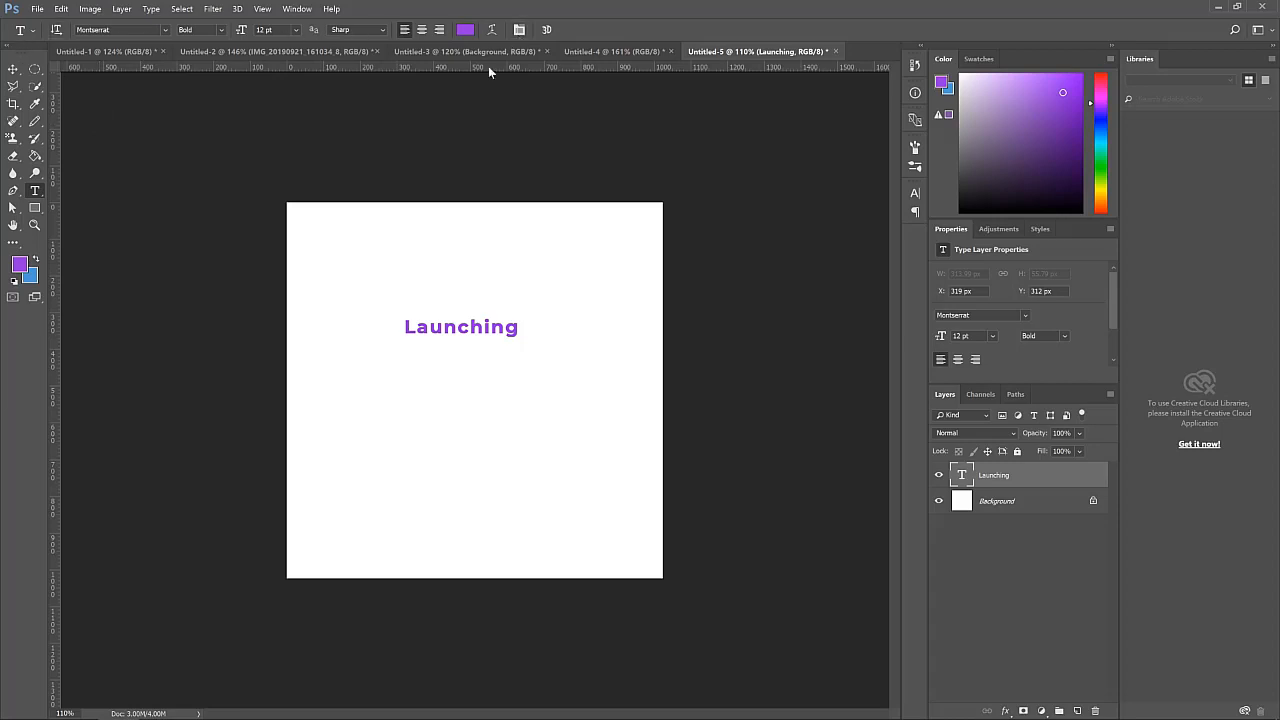
Add a second text line reading 'Check out the new version of lancecourse' and move it just below Launching
{"action": "left_click", "coordinate": [326, 412]}
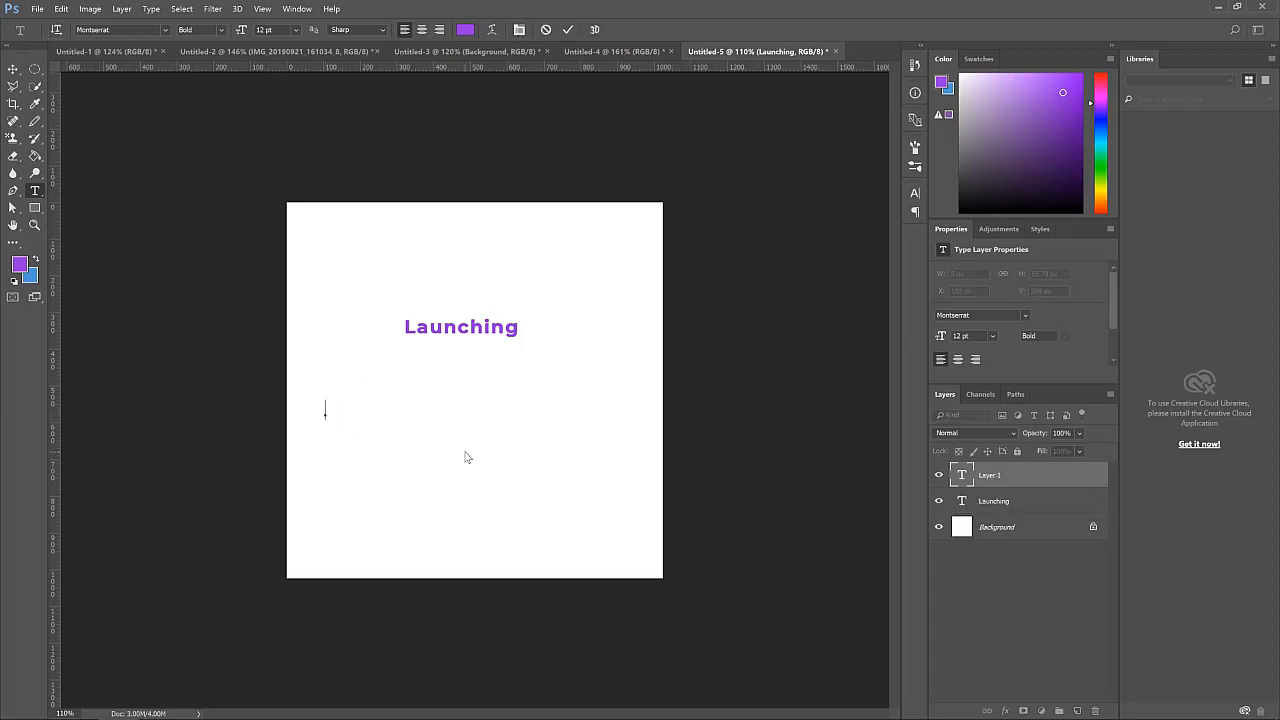
{"action": "type", "text": "Chck"}
{"action": "type", "text": "eck"}
{"action": "type", "text": " o"}
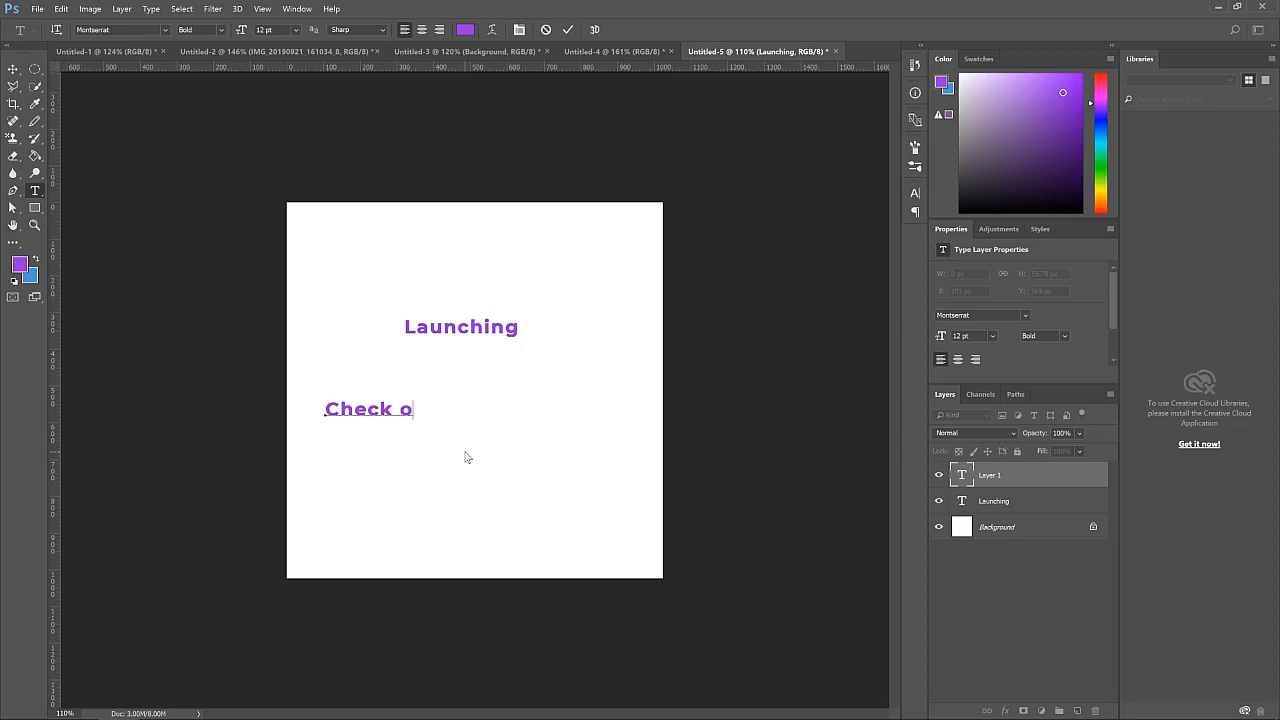
{"action": "type", "text": "u "}
{"action": "type", "text": " the new v "}
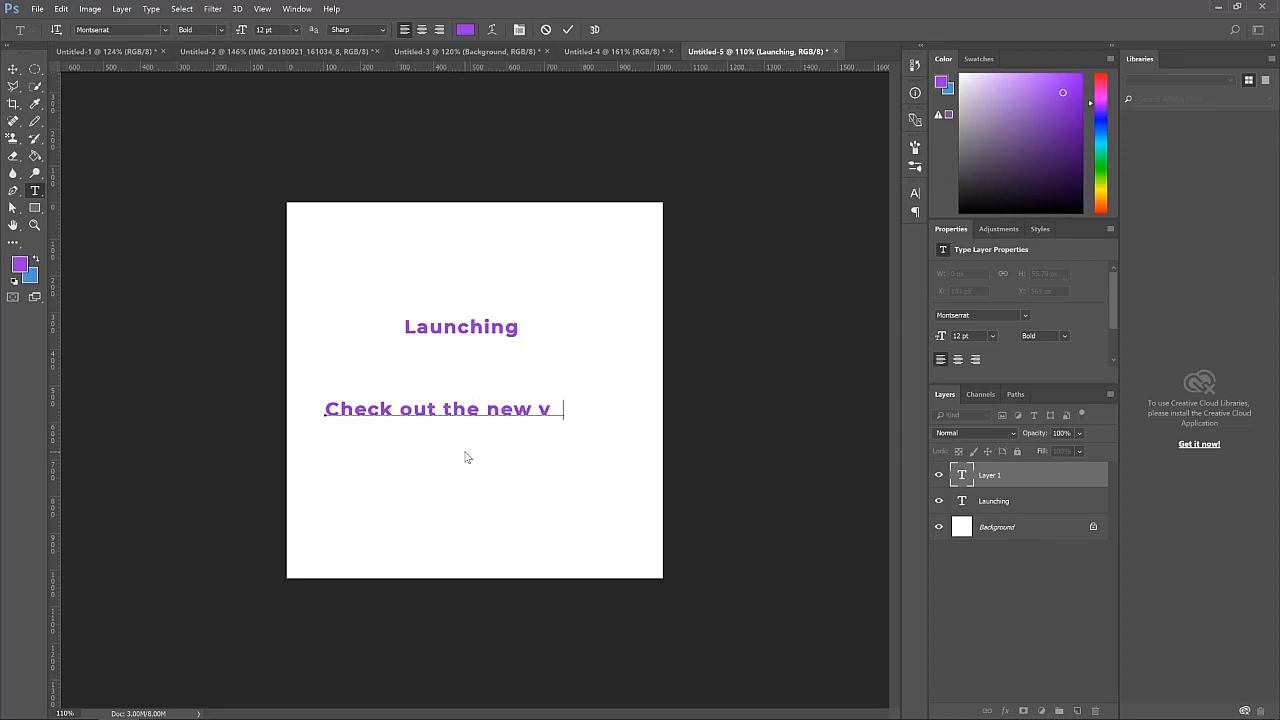
{"action": "type", "text": "ersion of"}
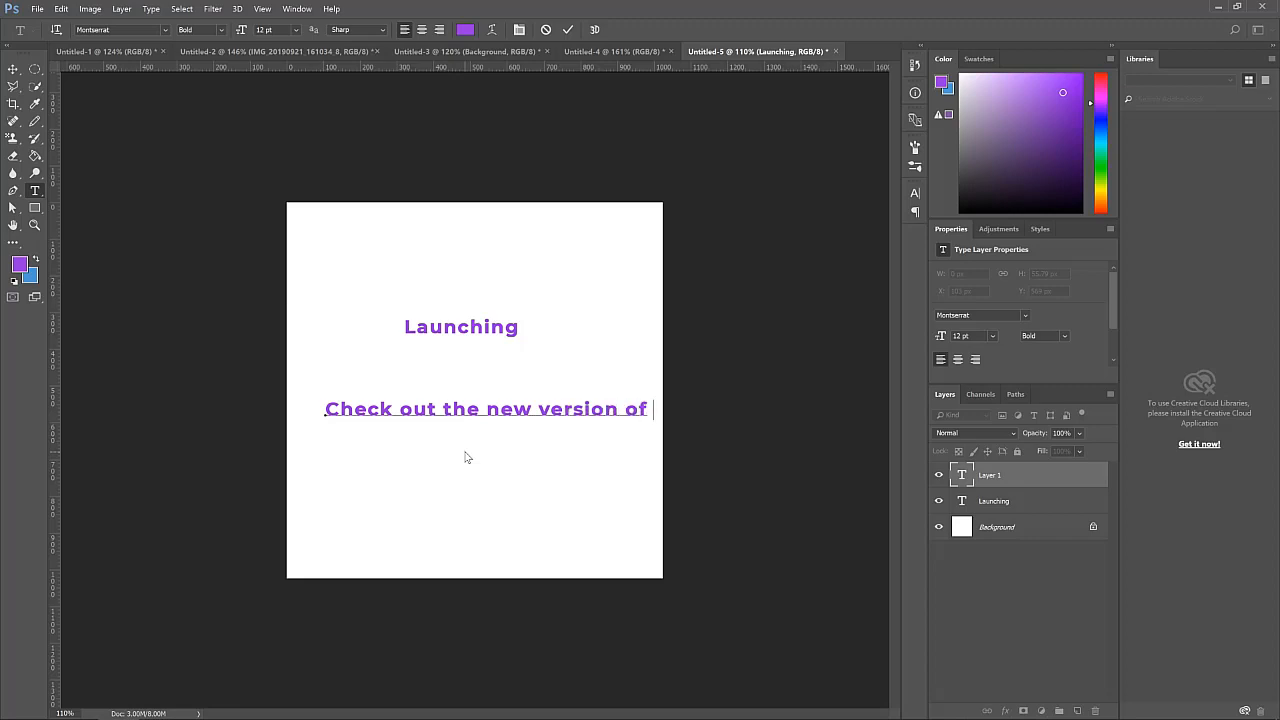
{"action": "type", "text": " lau"}
{"action": "left_click", "coordinate": [568, 31]}
{"action": "left_click", "coordinate": [13, 68]}
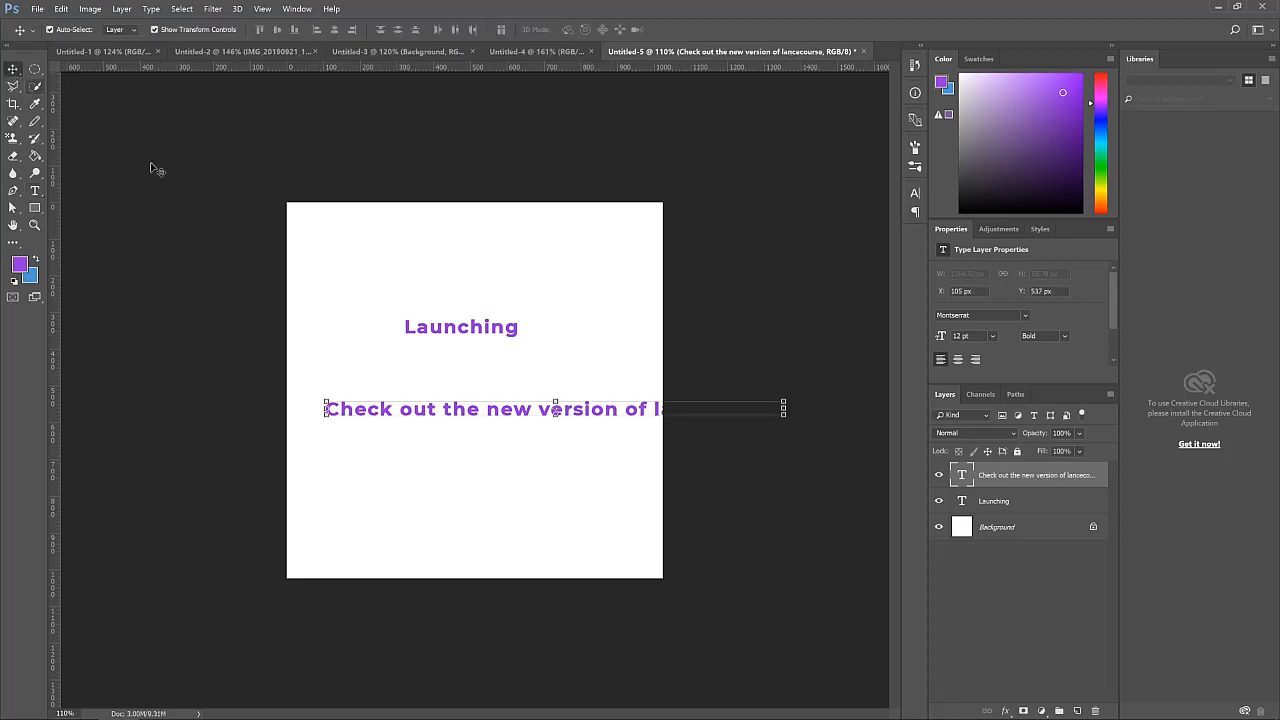
{"action": "left_click_drag", "start_coordinate": [604, 411], "coordinate": [565, 357]}
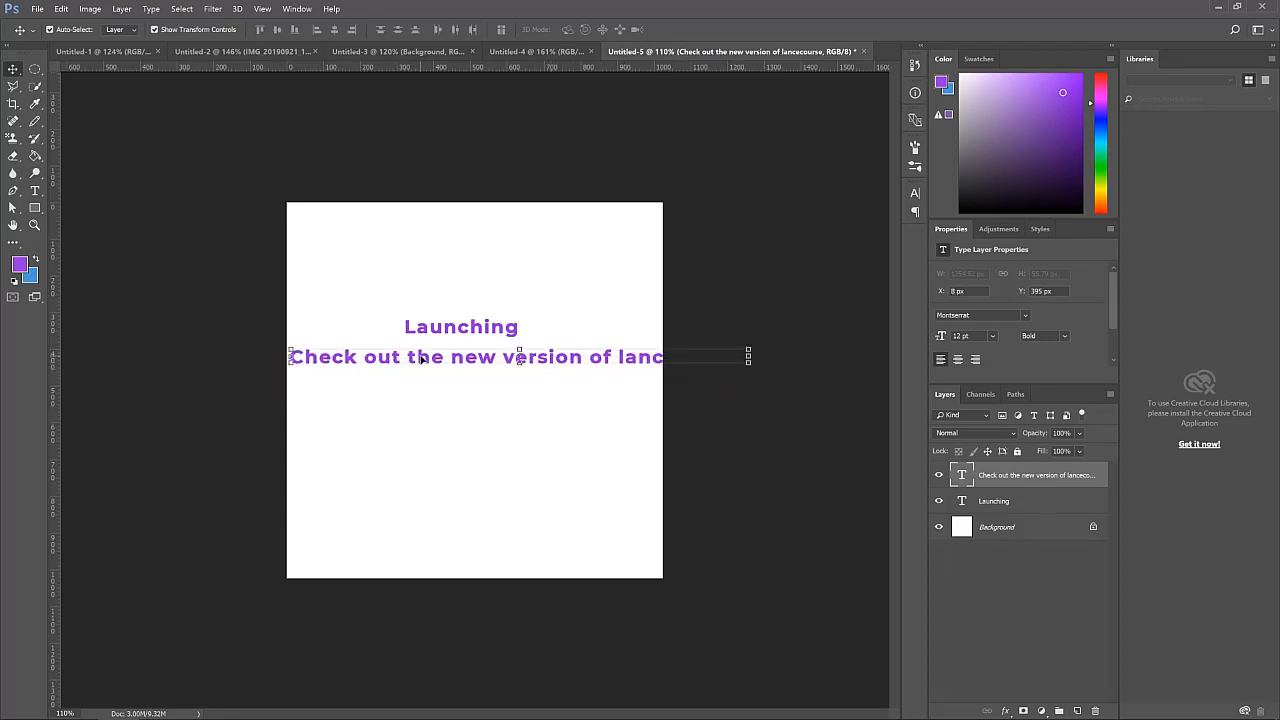
{"action": "left_click_drag", "start_coordinate": [421, 358], "coordinate": [453, 352]}
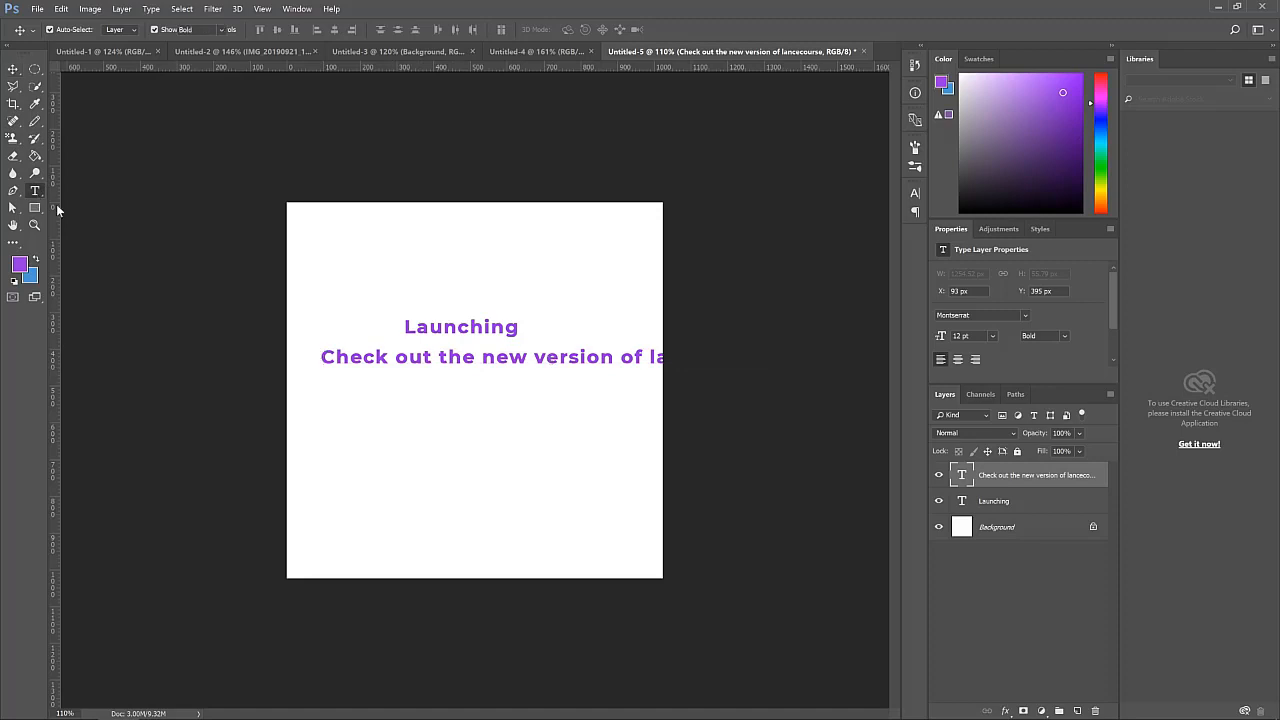
{"action": "key", "text": "t"}
{"action": "left_click", "coordinate": [386, 467]}
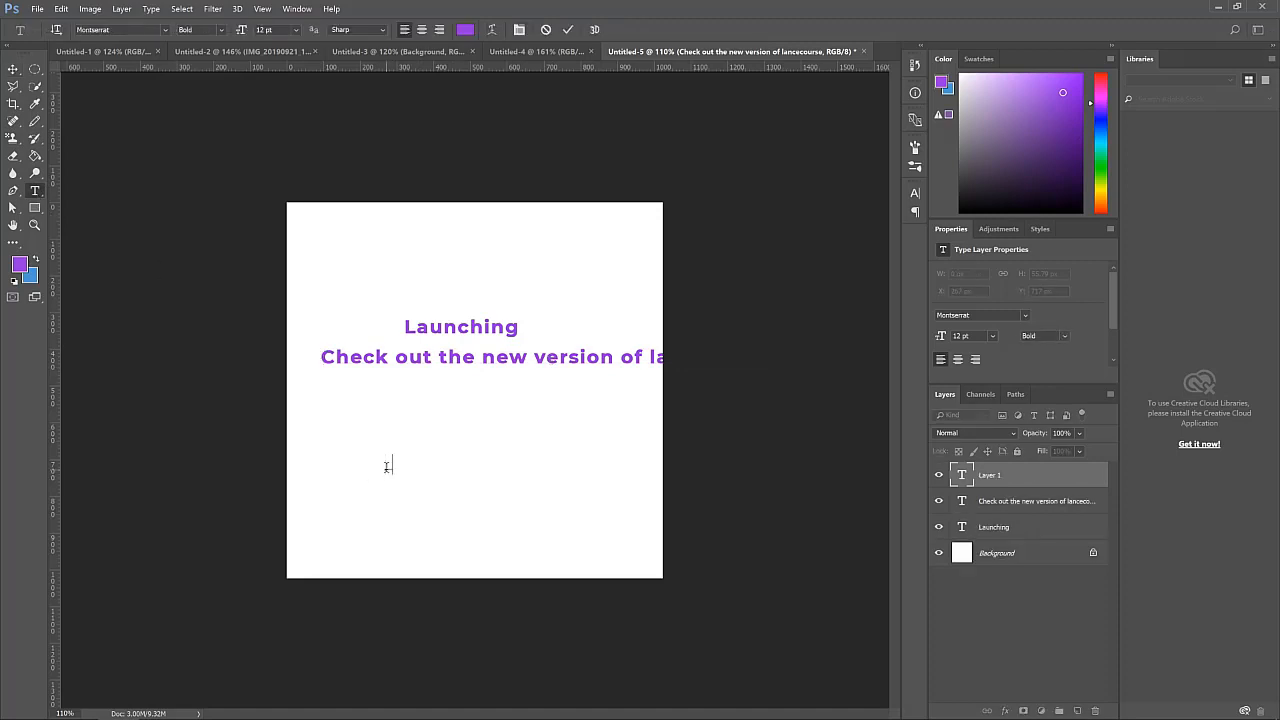
{"action": "type", "text": "lancecourse.com"}
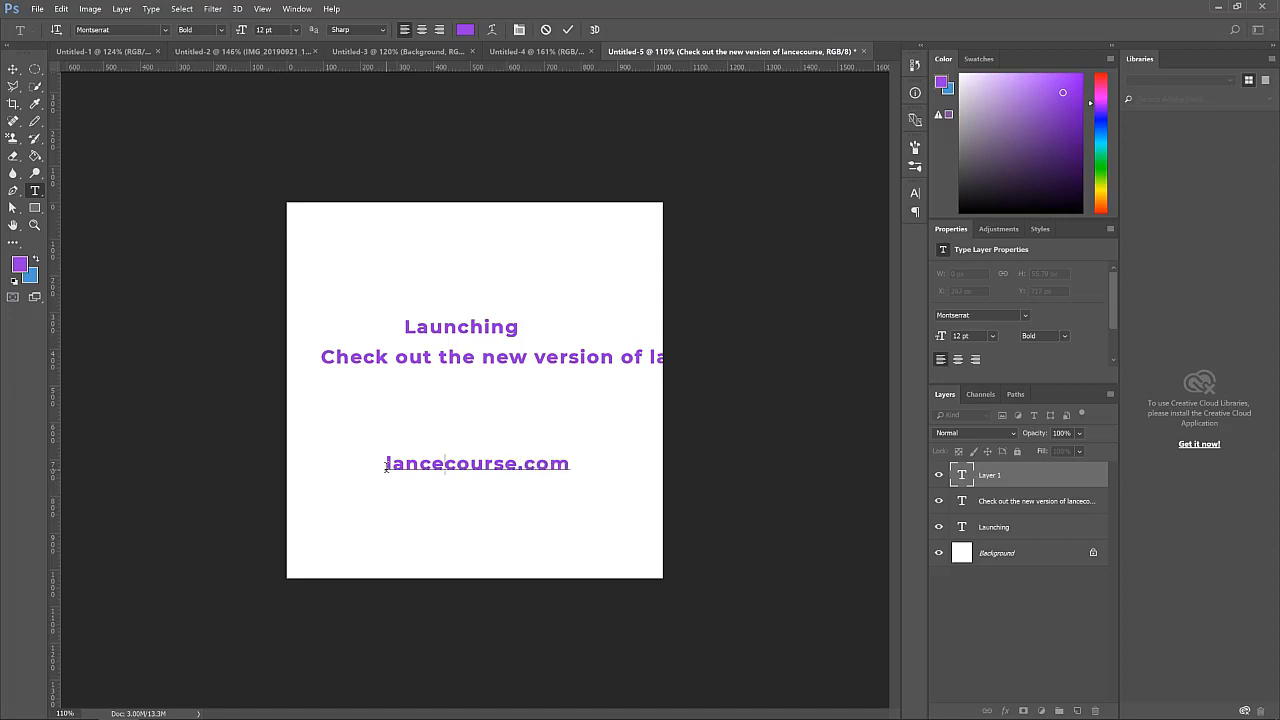
{"action": "type", "text": "www."}
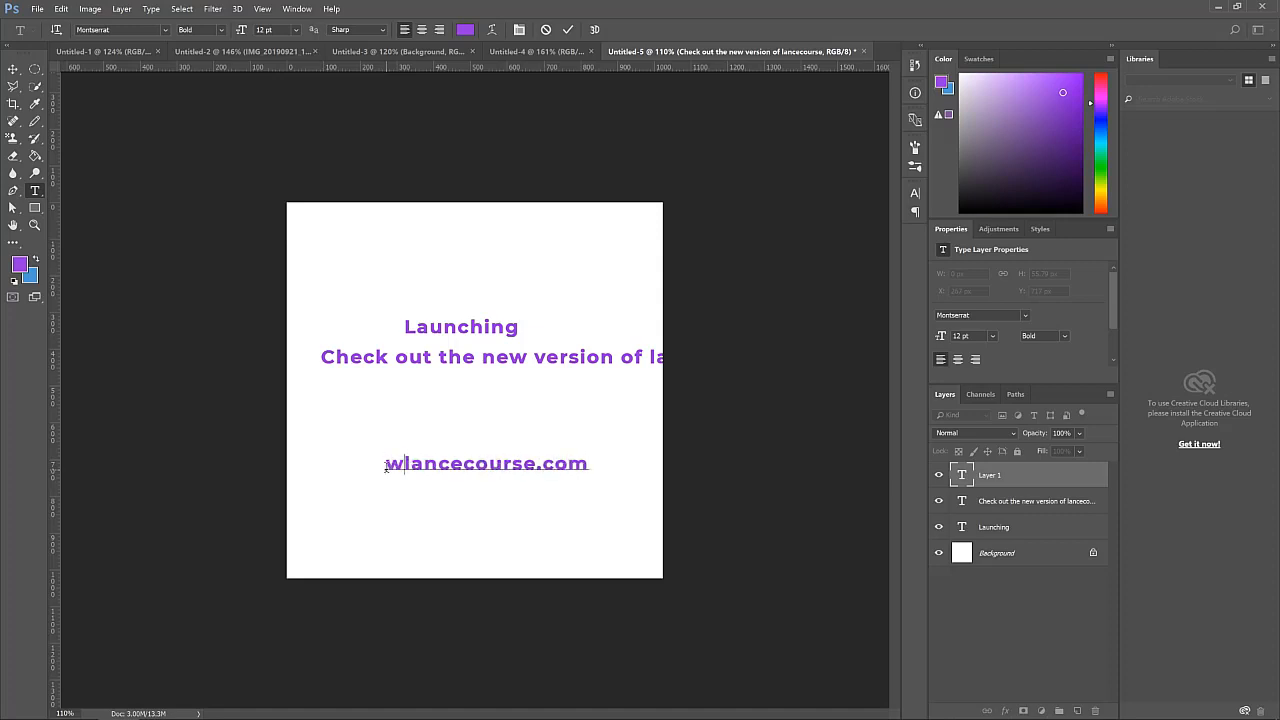
{"action": "left_click", "coordinate": [13, 68]}
Place logo-shades.png into the document, scale it down and move it to the lower left corner
{"action": "key", "text": "alt+Tab"}
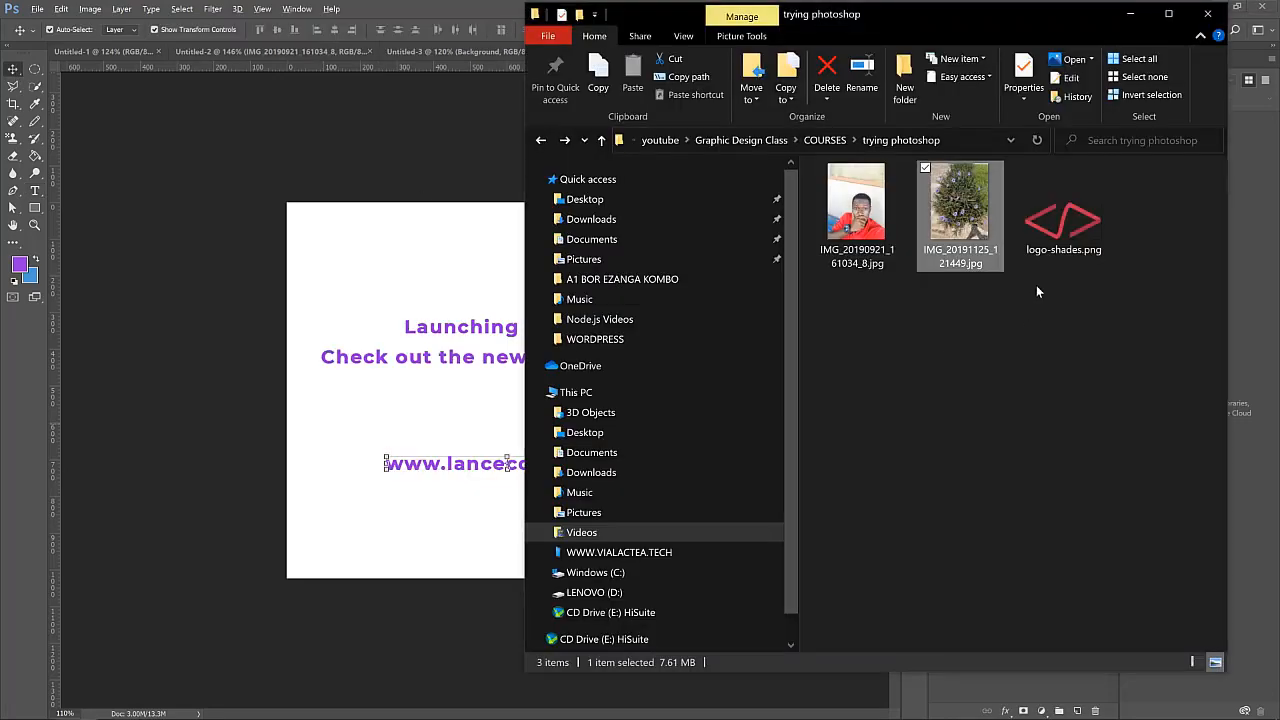
{"action": "left_click", "coordinate": [363, 432]}
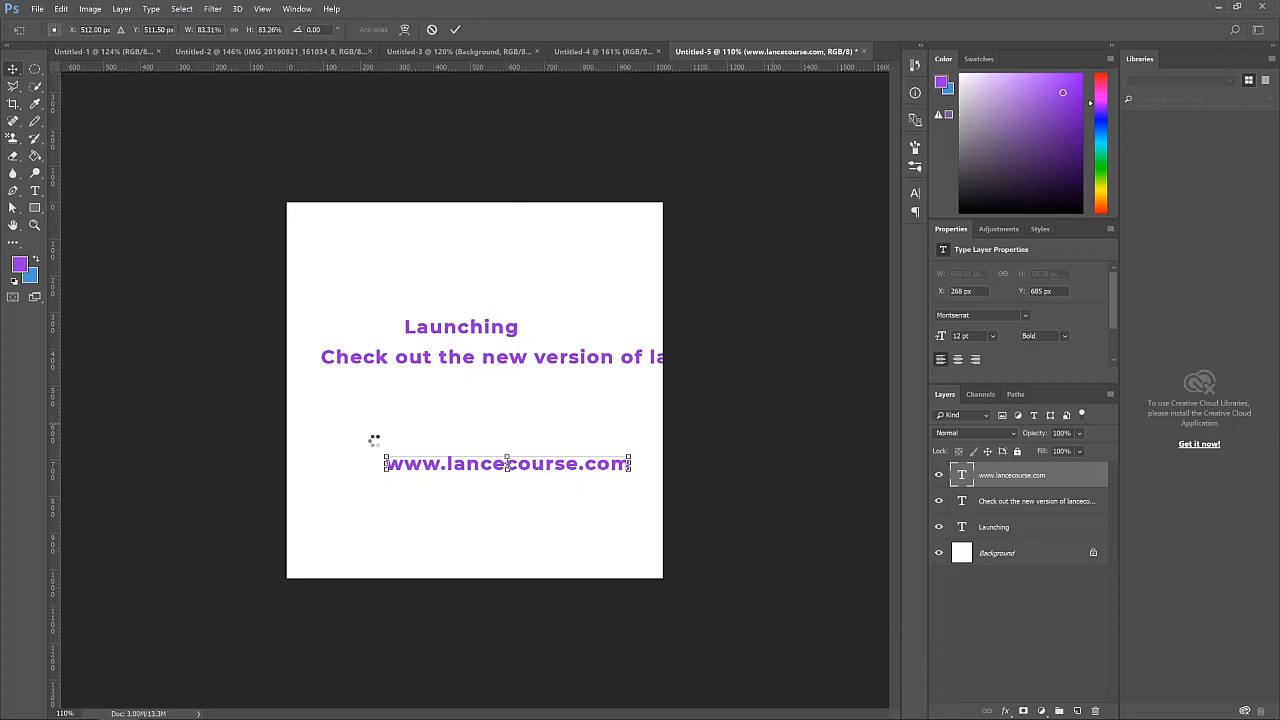
{"action": "key", "text": "Return"}
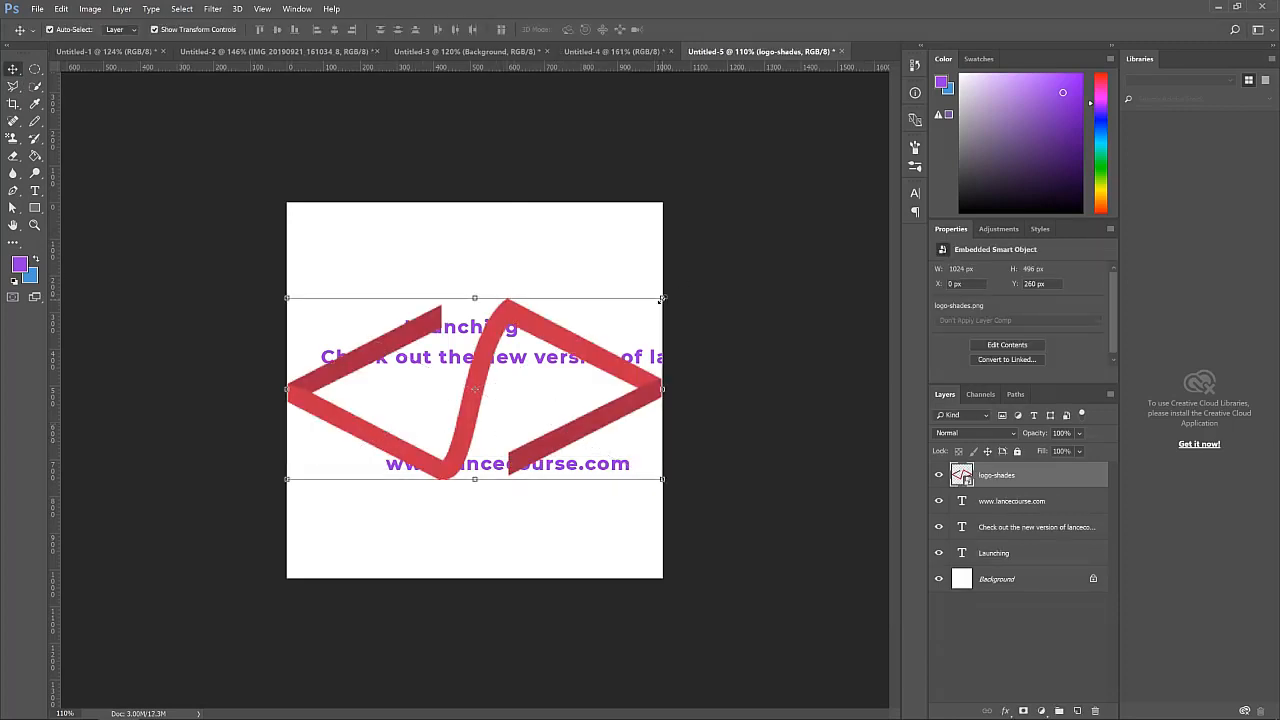
{"action": "left_click_drag", "start_coordinate": [660, 299], "coordinate": [574, 342]}
{"action": "left_click_drag", "start_coordinate": [529, 383], "coordinate": [452, 498]}
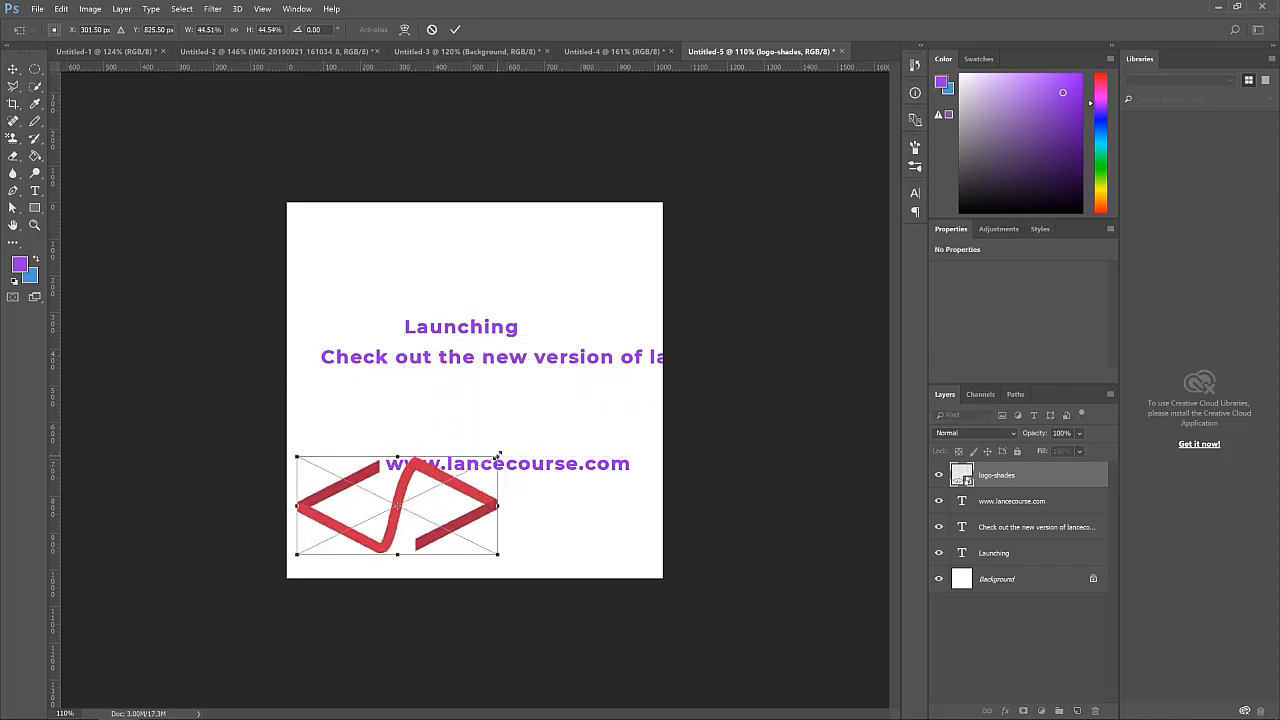
{"action": "left_click_drag", "start_coordinate": [498, 455], "coordinate": [464, 471]}
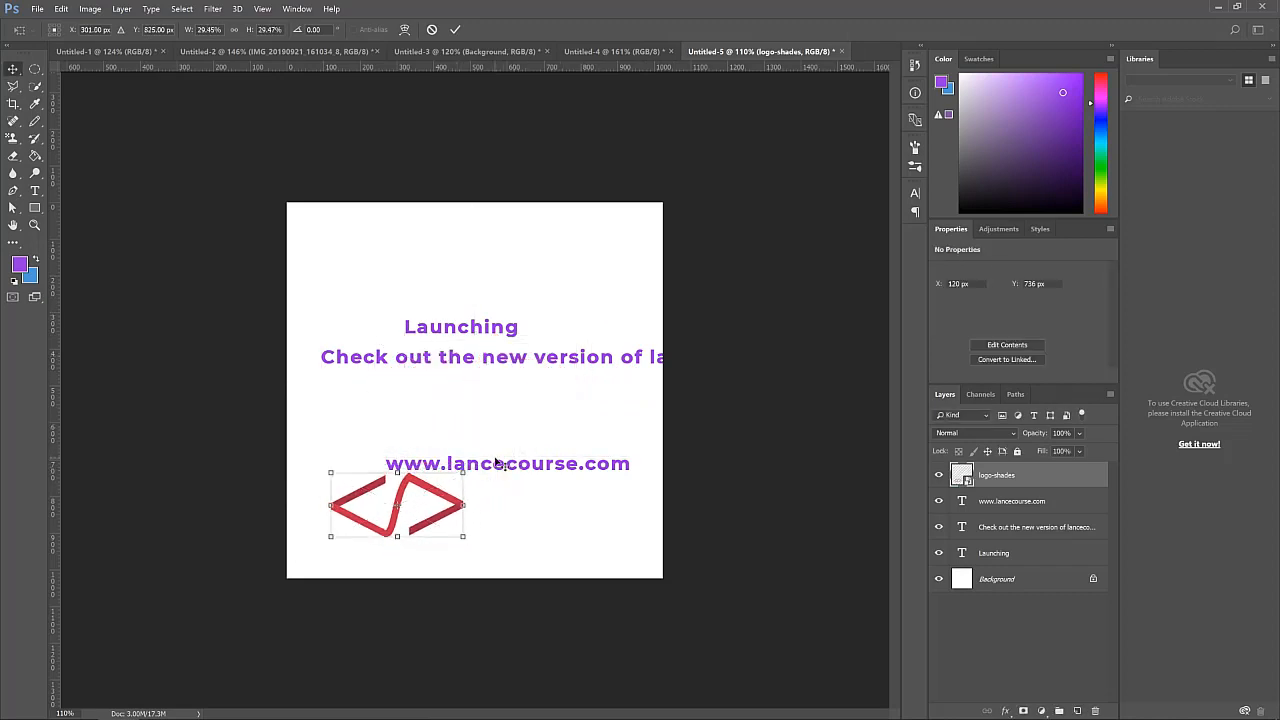
{"action": "key", "text": "Return"}
{"action": "left_click", "coordinate": [501, 466]}
{"action": "left_click_drag", "start_coordinate": [396, 502], "coordinate": [378, 518]}
{"action": "left_click", "coordinate": [464, 385]}
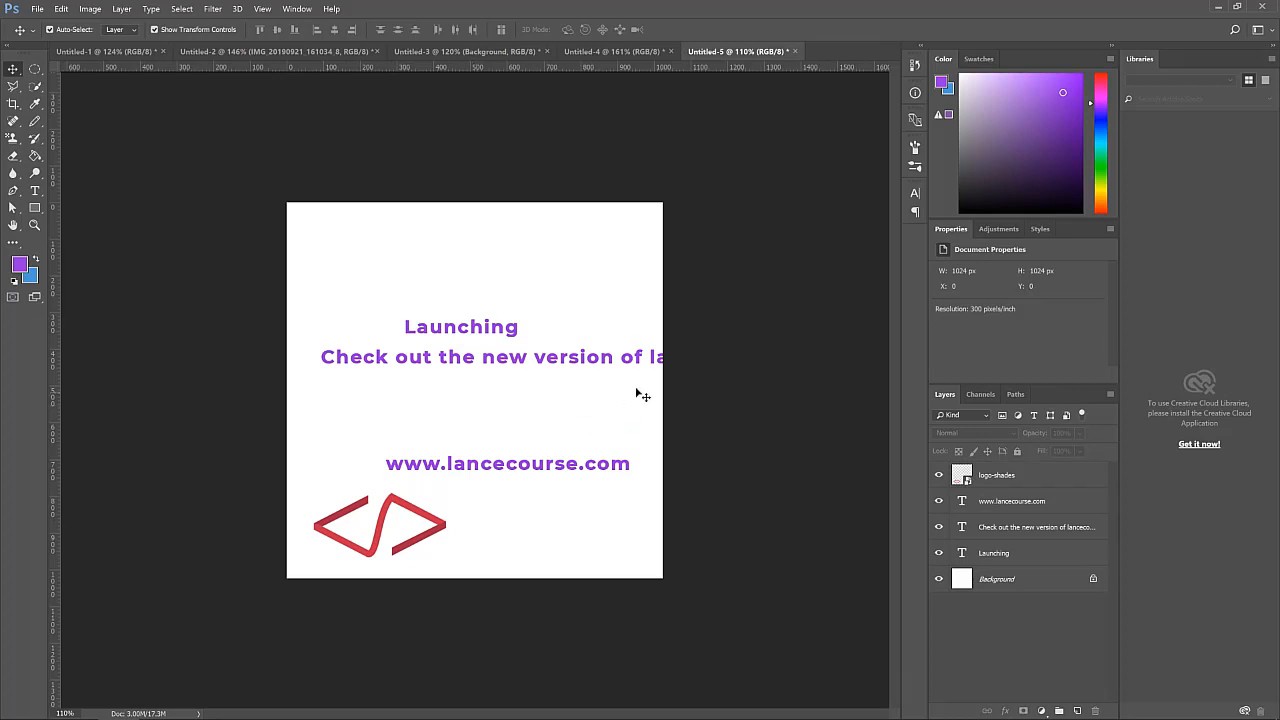
Set the 'Check out the new version' line's font size to 10 pt and reposition it under Launching
{"action": "left_click_drag", "start_coordinate": [612, 367], "coordinate": [607, 384]}
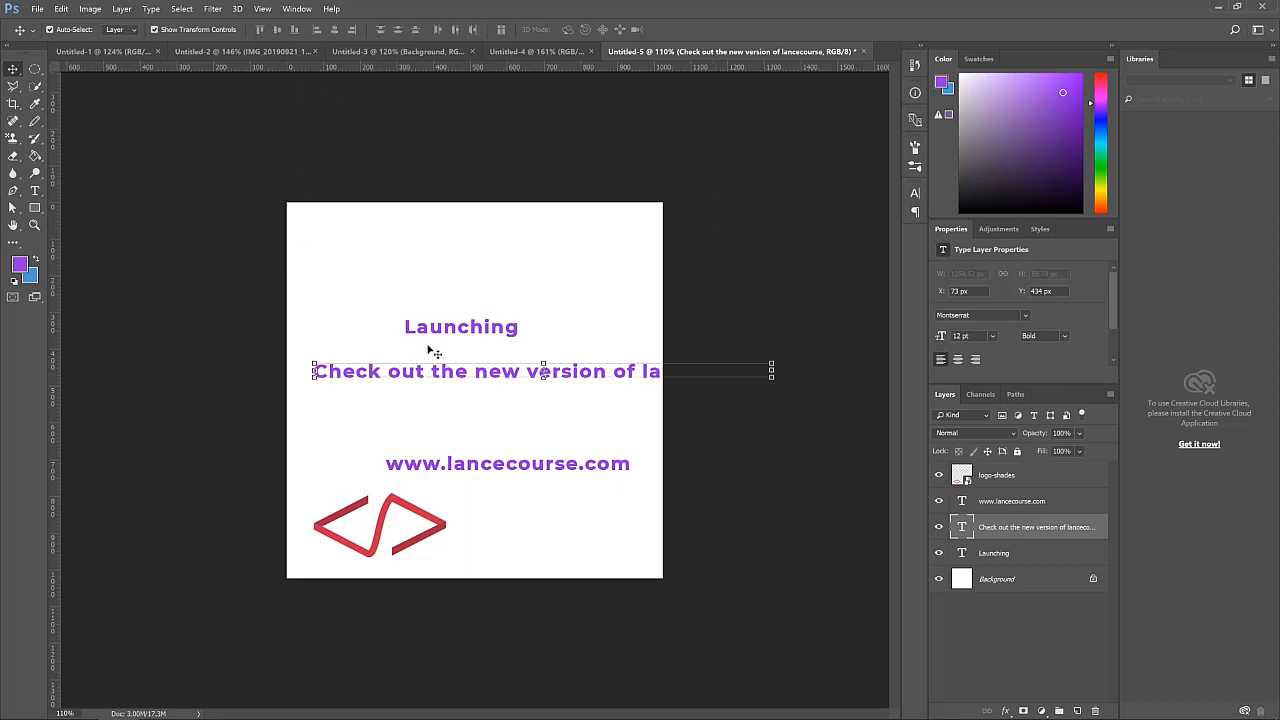
{"action": "left_click", "coordinate": [34, 190]}
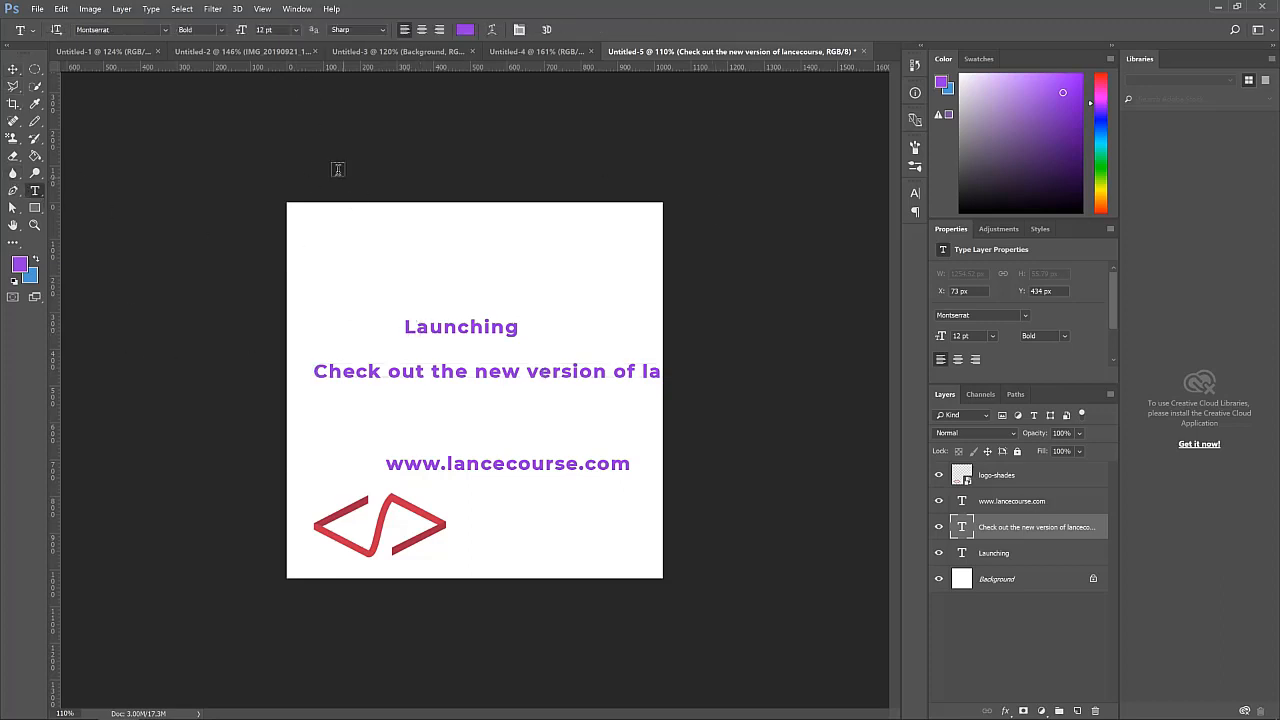
{"action": "left_click", "coordinate": [296, 30]}
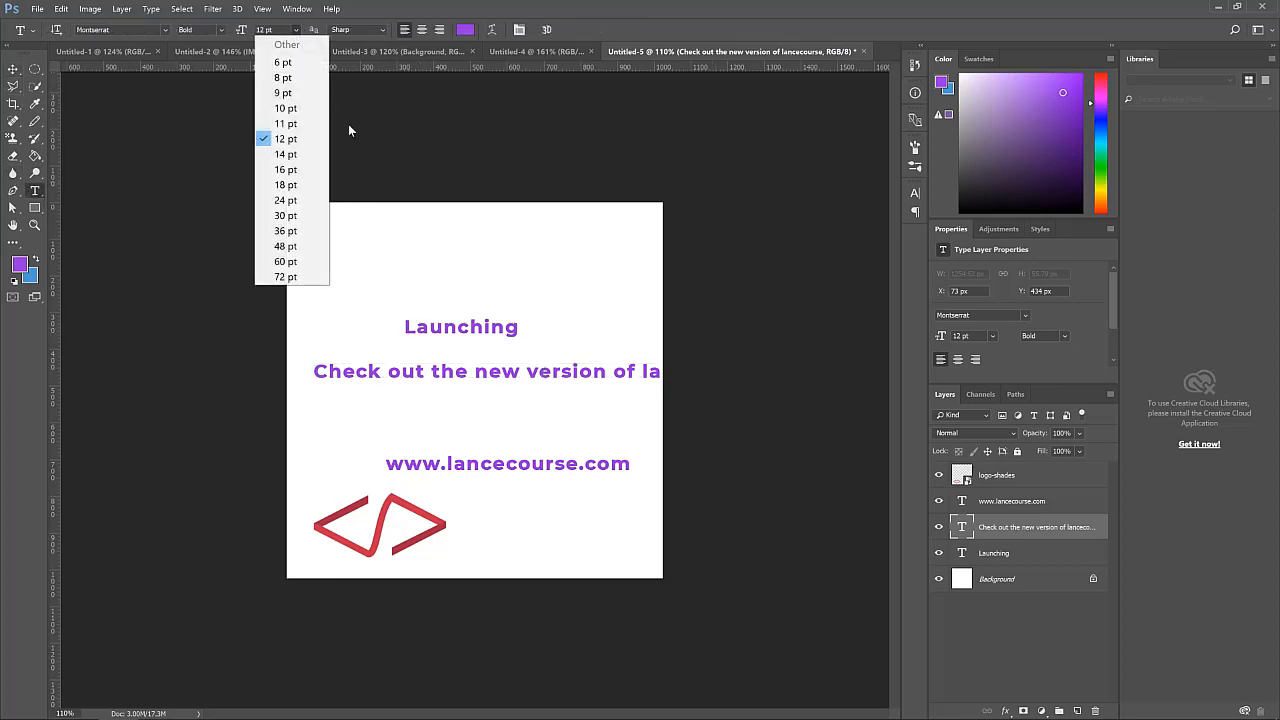
{"action": "left_click", "coordinate": [297, 113]}
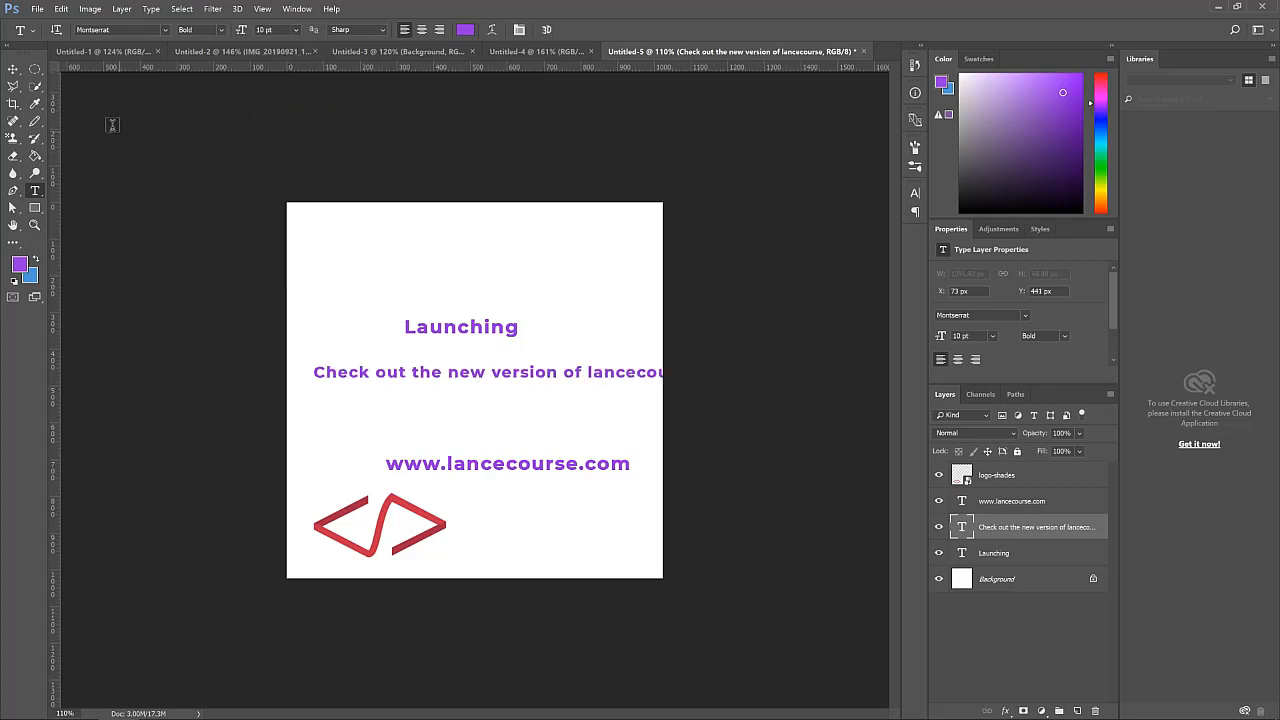
{"action": "left_click", "coordinate": [13, 69]}
{"action": "mouse_move", "coordinate": [603, 377]}
{"action": "left_mouse_down"}
{"action": "mouse_move", "coordinate": [579, 390]}
{"action": "mouse_move", "coordinate": [578, 378]}
{"action": "left_mouse_up"}
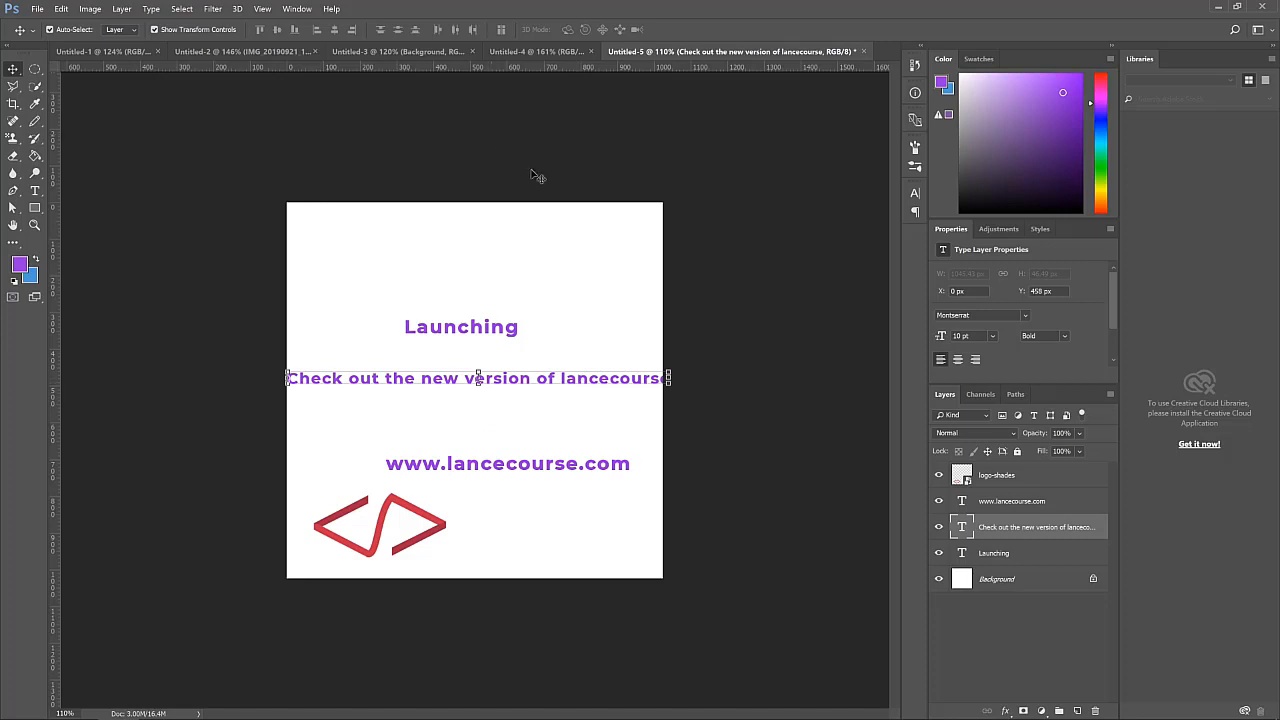
Break the 'Check out the new version of lancecourse' line after 'of' and move it right under Launching
{"action": "left_click", "coordinate": [918, 195]}
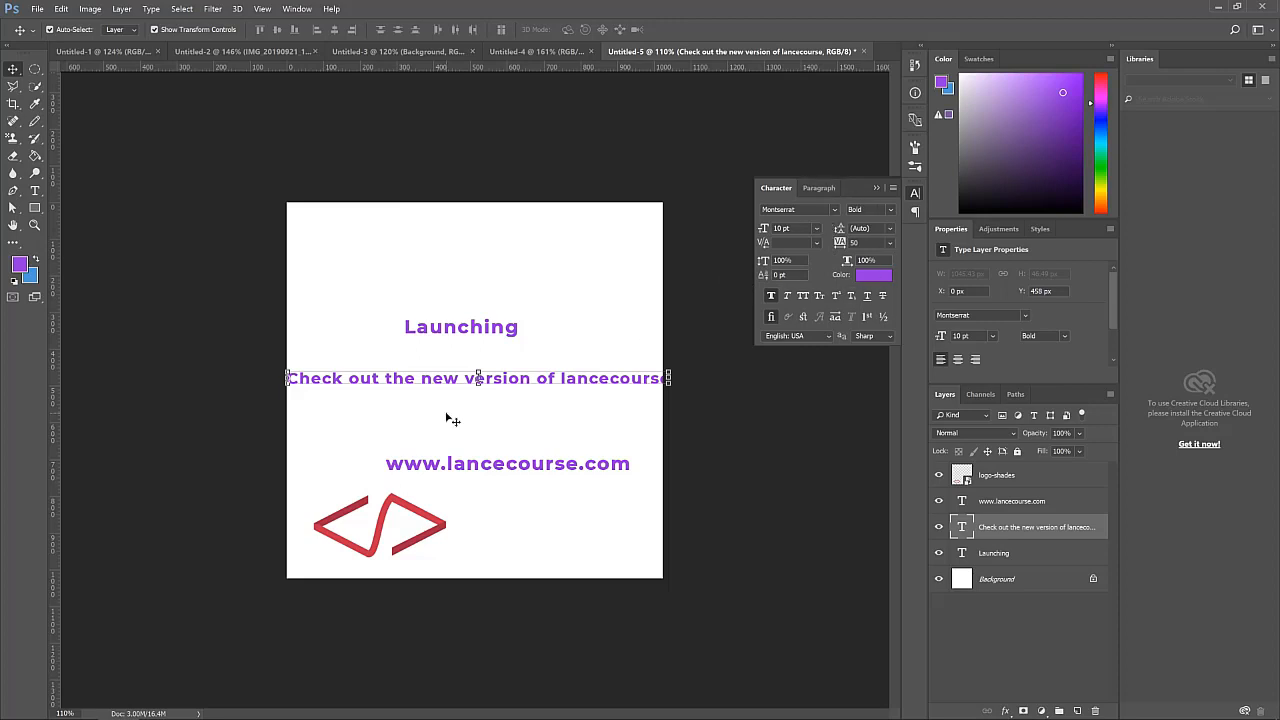
{"action": "left_click_drag", "start_coordinate": [549, 381], "coordinate": [559, 375]}
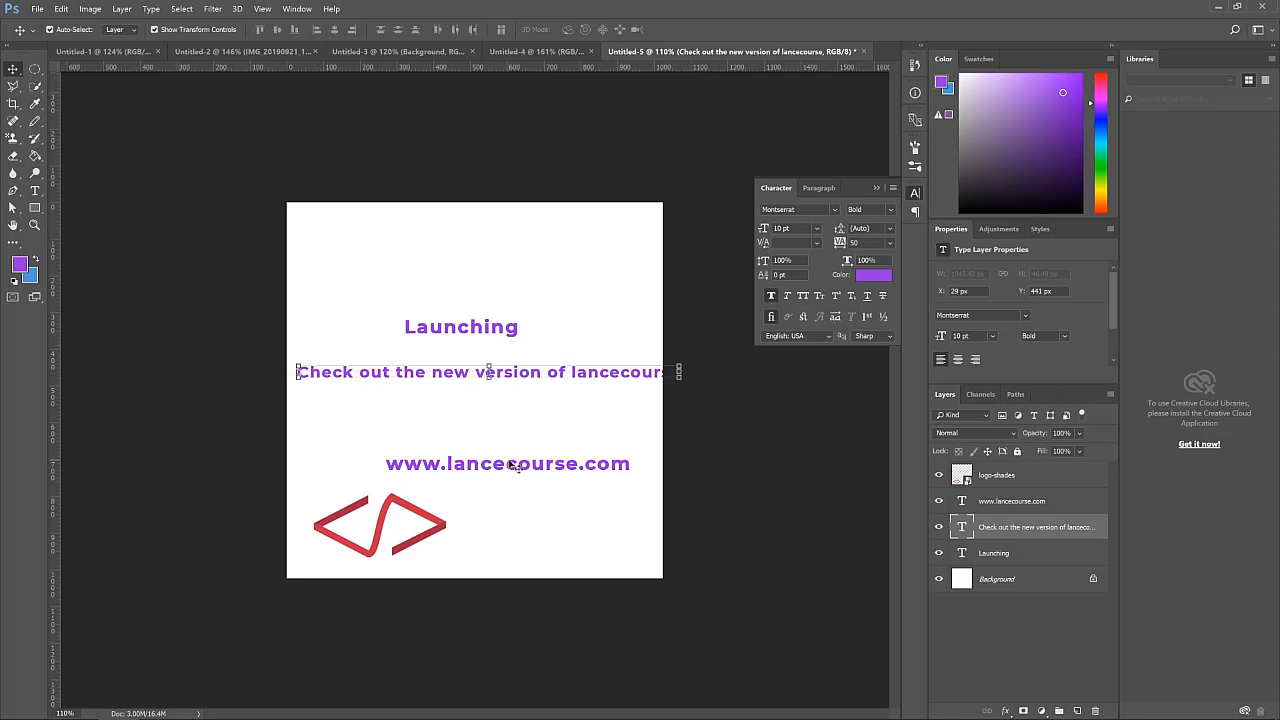
{"action": "left_click", "coordinate": [35, 190]}
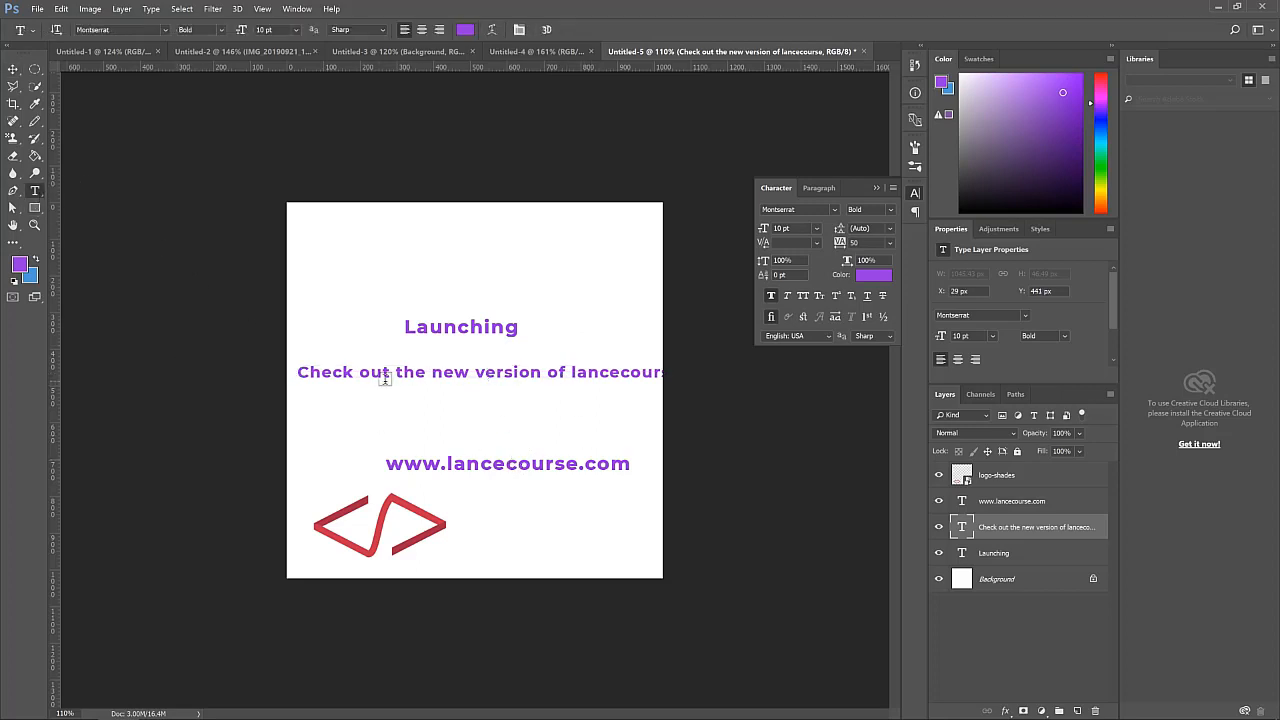
{"action": "left_click", "coordinate": [570, 372]}
{"action": "key", "text": "Return"}
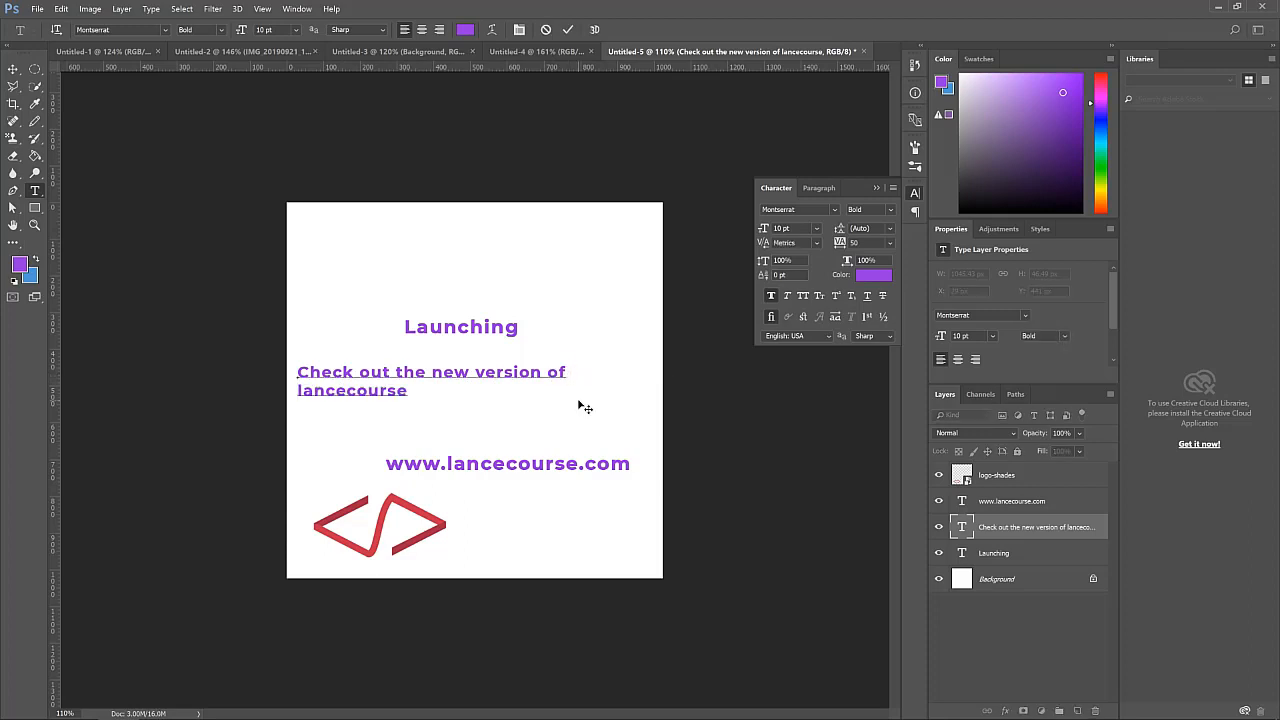
{"action": "left_click", "coordinate": [13, 69]}
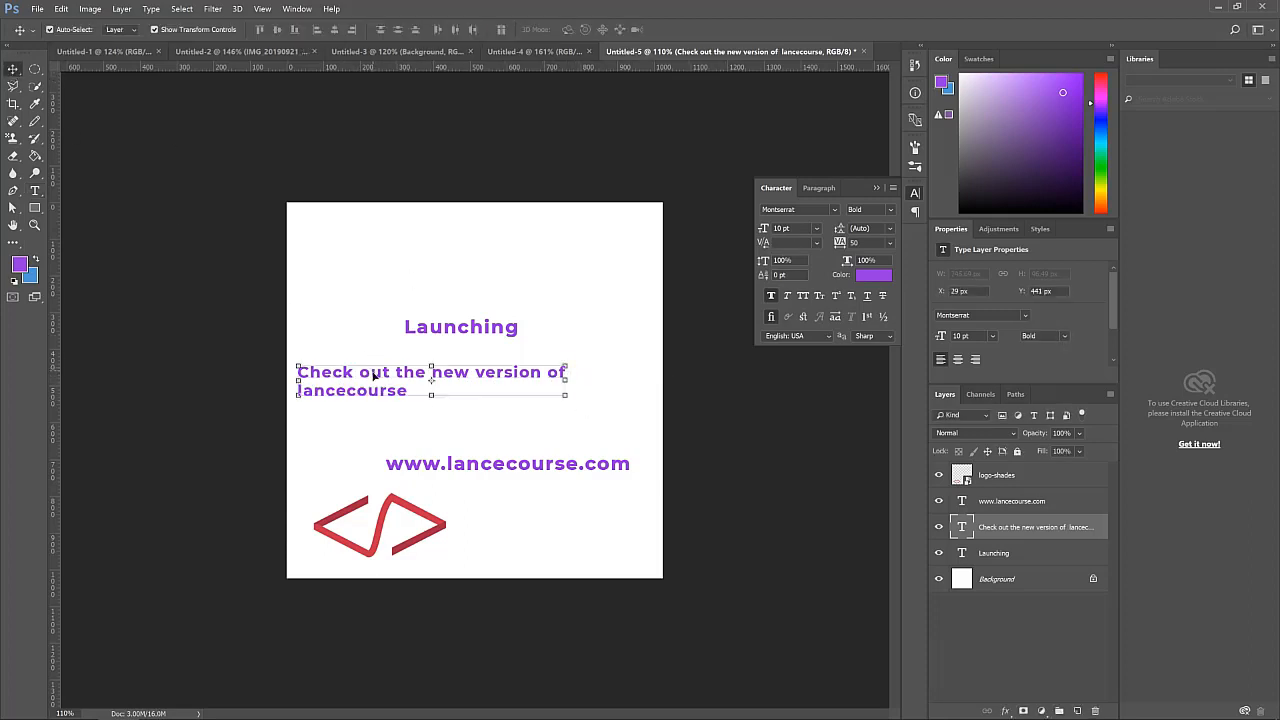
{"action": "left_click_drag", "start_coordinate": [373, 375], "coordinate": [427, 378]}
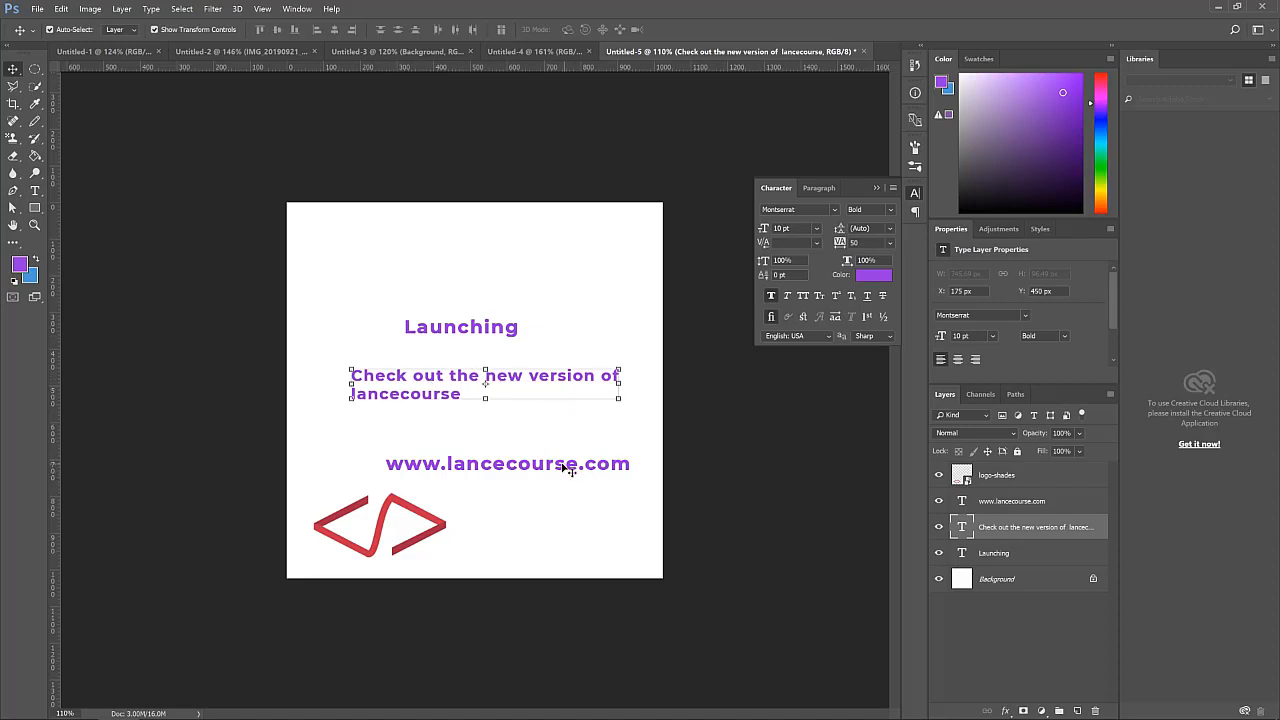
{"action": "left_click_drag", "start_coordinate": [566, 466], "coordinate": [532, 466]}
{"action": "left_click_drag", "start_coordinate": [449, 278], "coordinate": [449, 253]}
{"action": "left_click", "coordinate": [443, 303]}
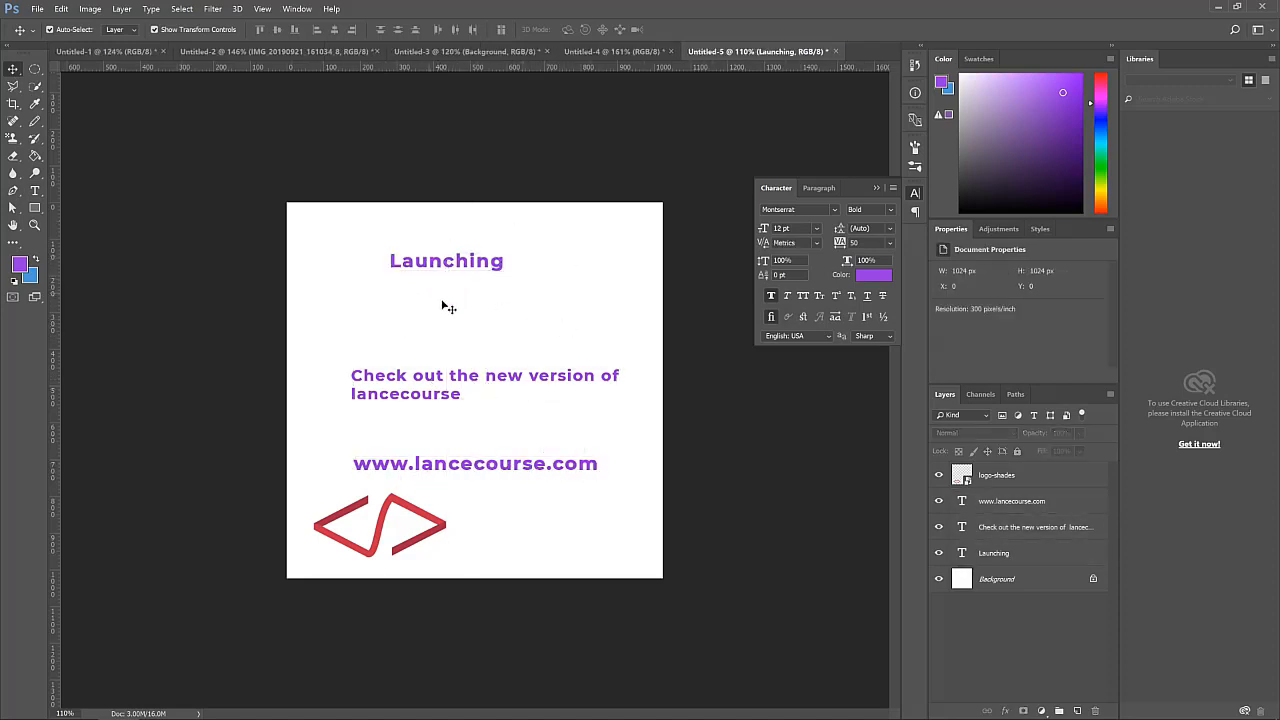
{"action": "left_click_drag", "start_coordinate": [465, 272], "coordinate": [428, 282]}
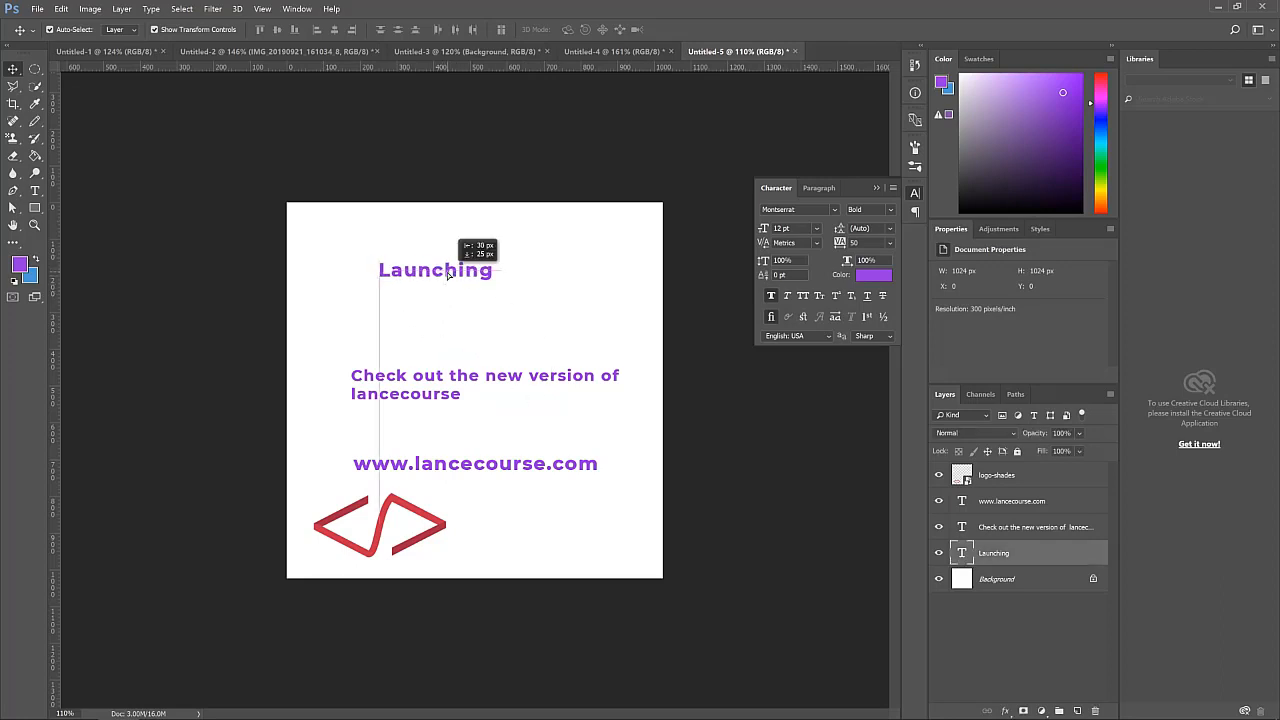
{"action": "left_click", "coordinate": [428, 282]}
{"action": "left_click", "coordinate": [428, 281]}
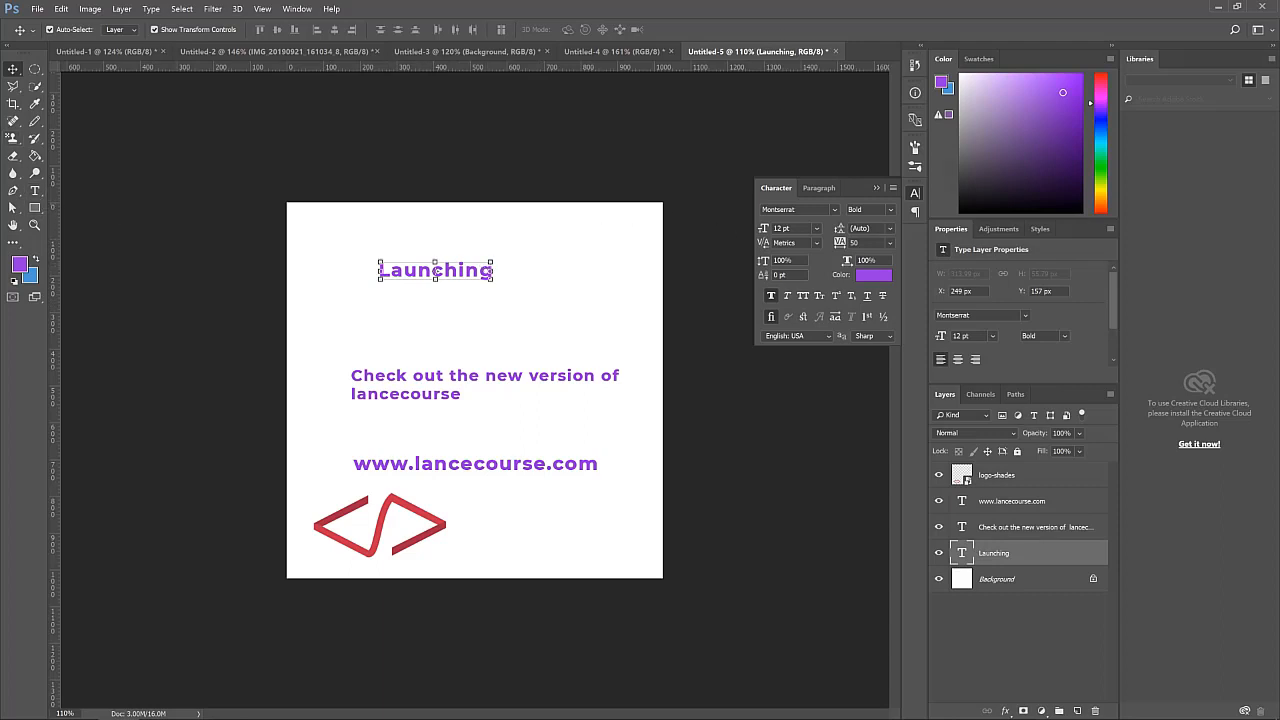
Set the Launching text size to 30 pt and center it horizontally near the top
{"action": "left_click", "coordinate": [819, 228]}
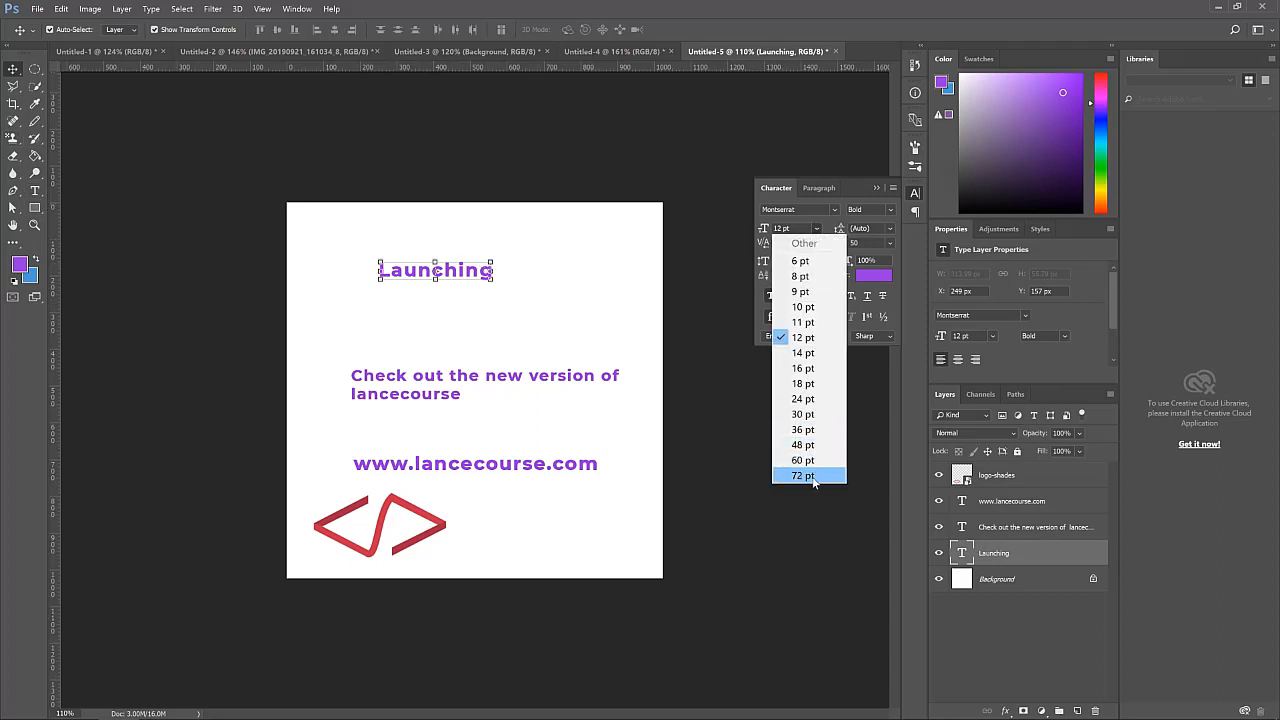
{"action": "left_click", "coordinate": [812, 472]}
{"action": "left_click", "coordinate": [816, 228]}
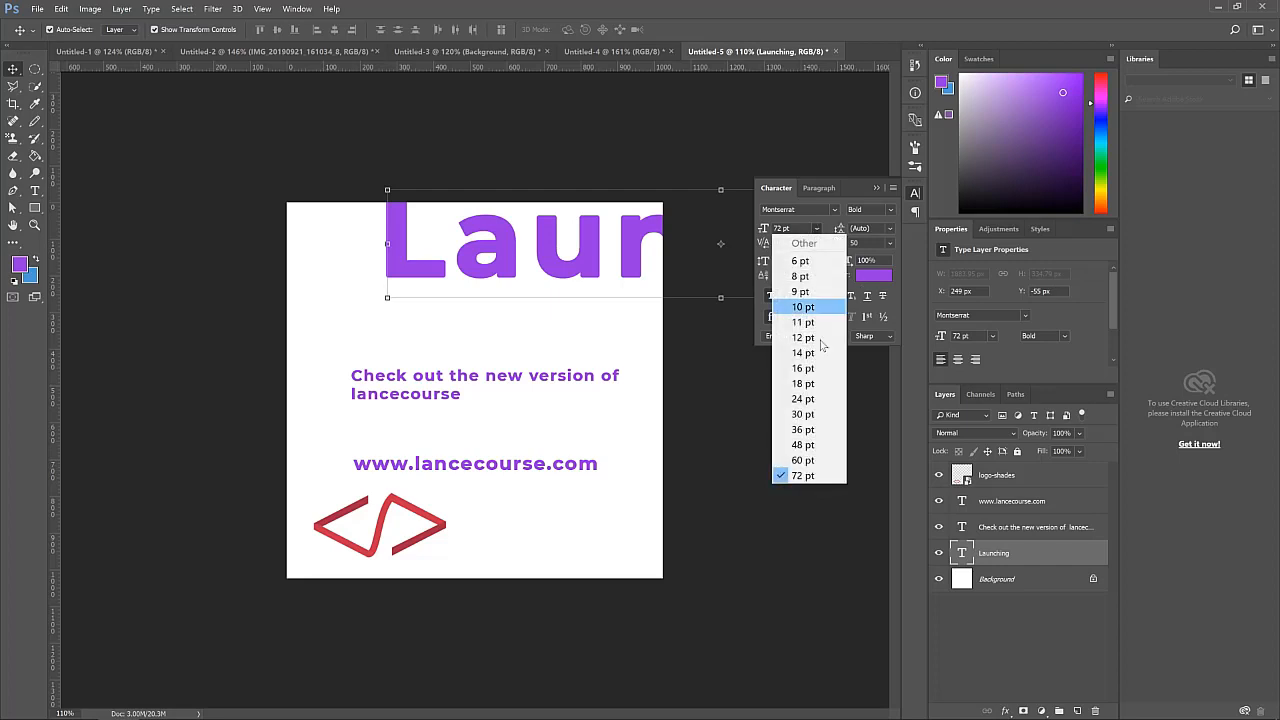
{"action": "left_click", "coordinate": [817, 415]}
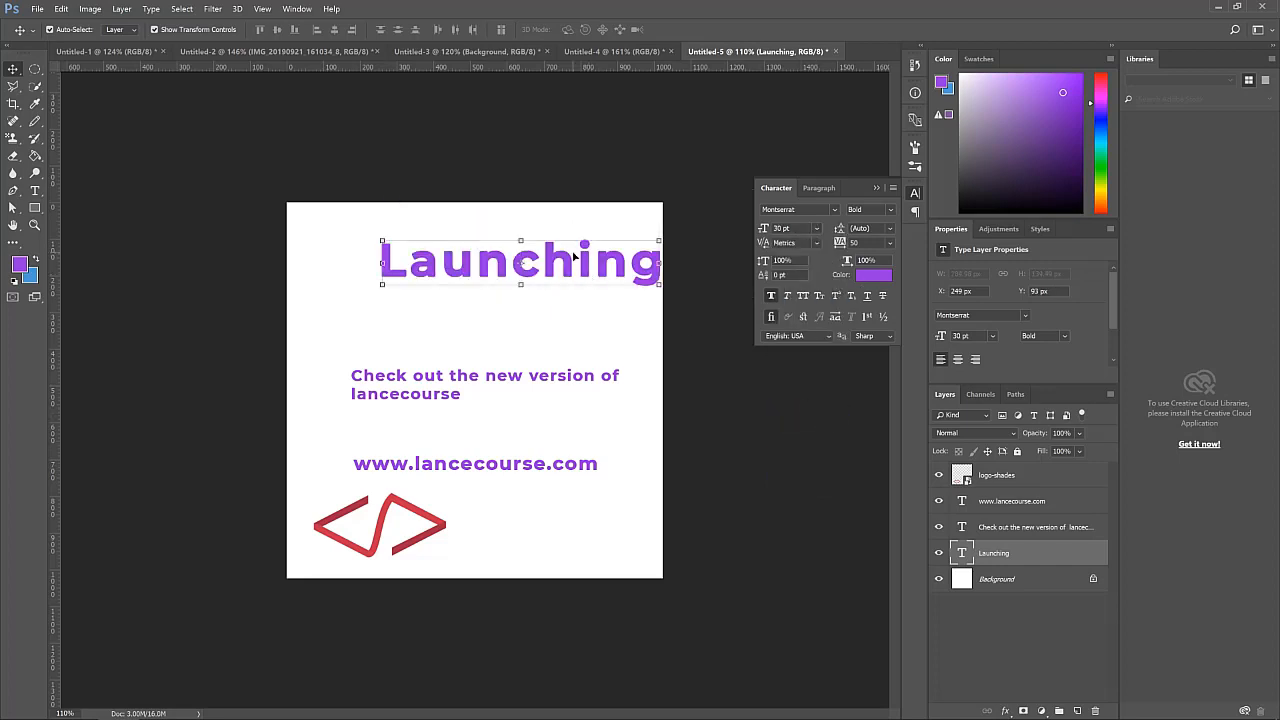
{"action": "left_click_drag", "start_coordinate": [572, 262], "coordinate": [533, 282]}
{"action": "left_click", "coordinate": [608, 336]}
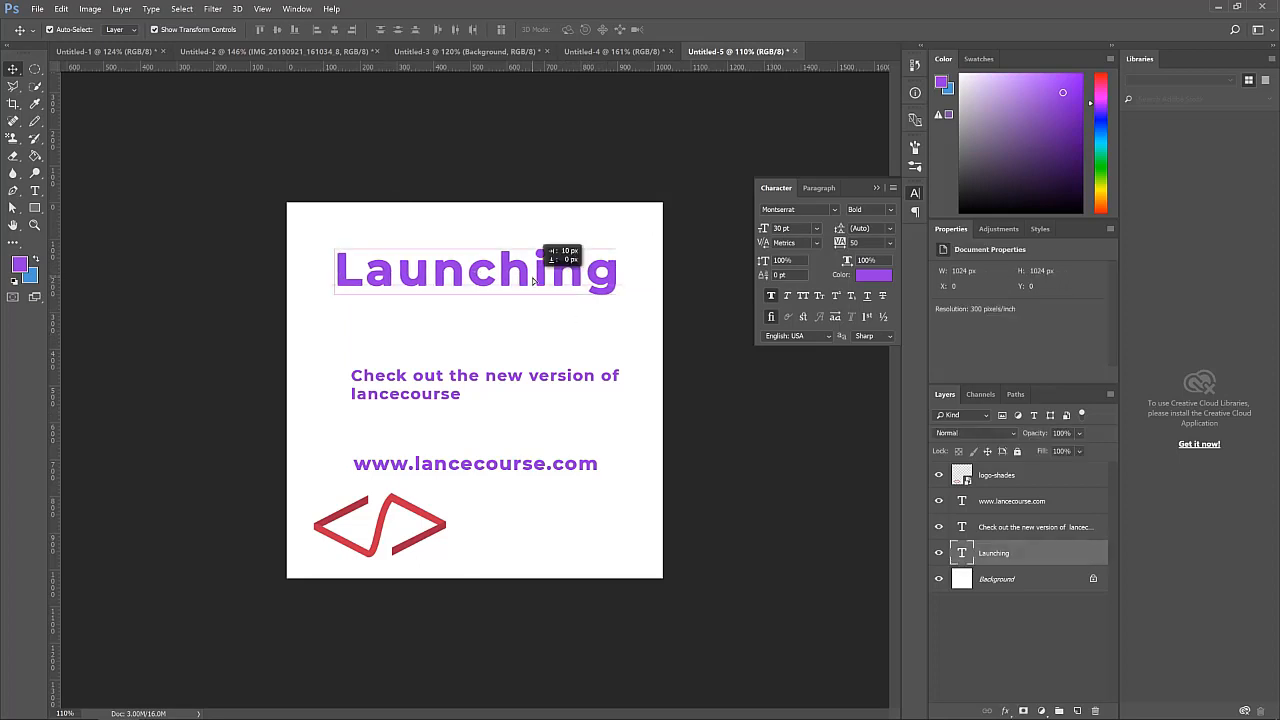
{"action": "left_click", "coordinate": [557, 334]}
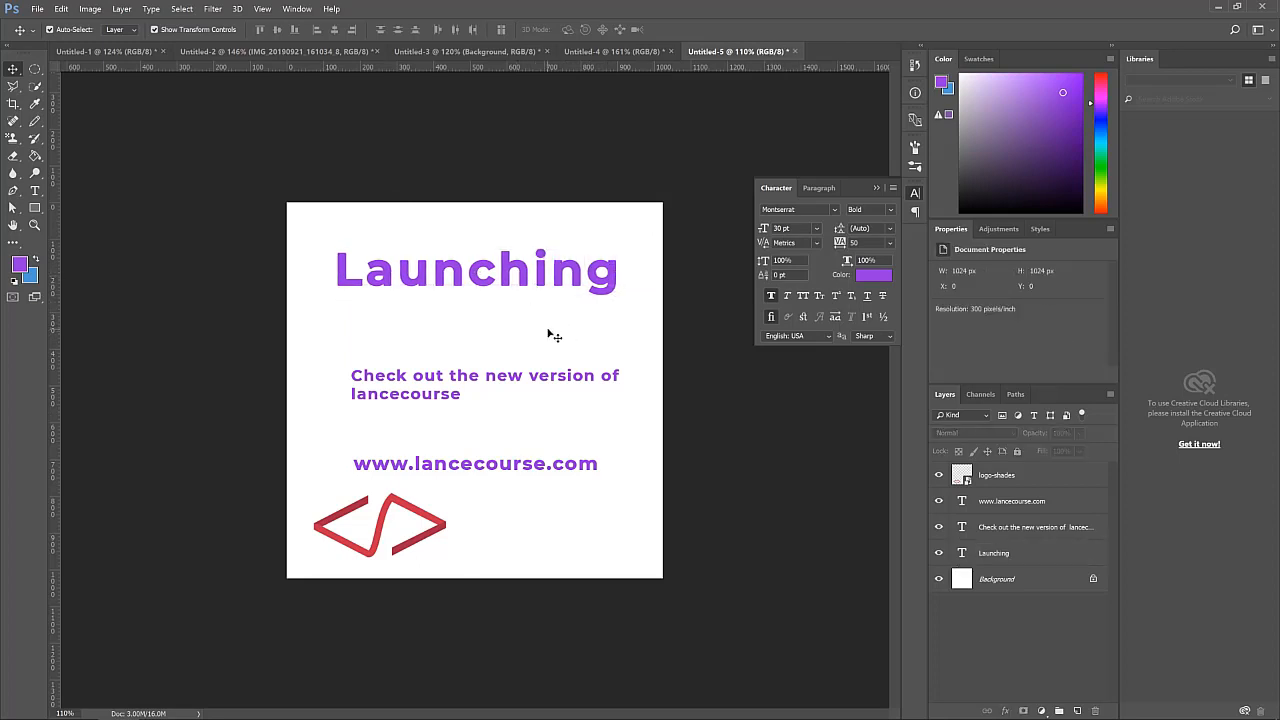
Move the 'Check out' text up below Launching, center-align its paragraph and recenter it
{"action": "left_click_drag", "start_coordinate": [489, 374], "coordinate": [474, 338]}
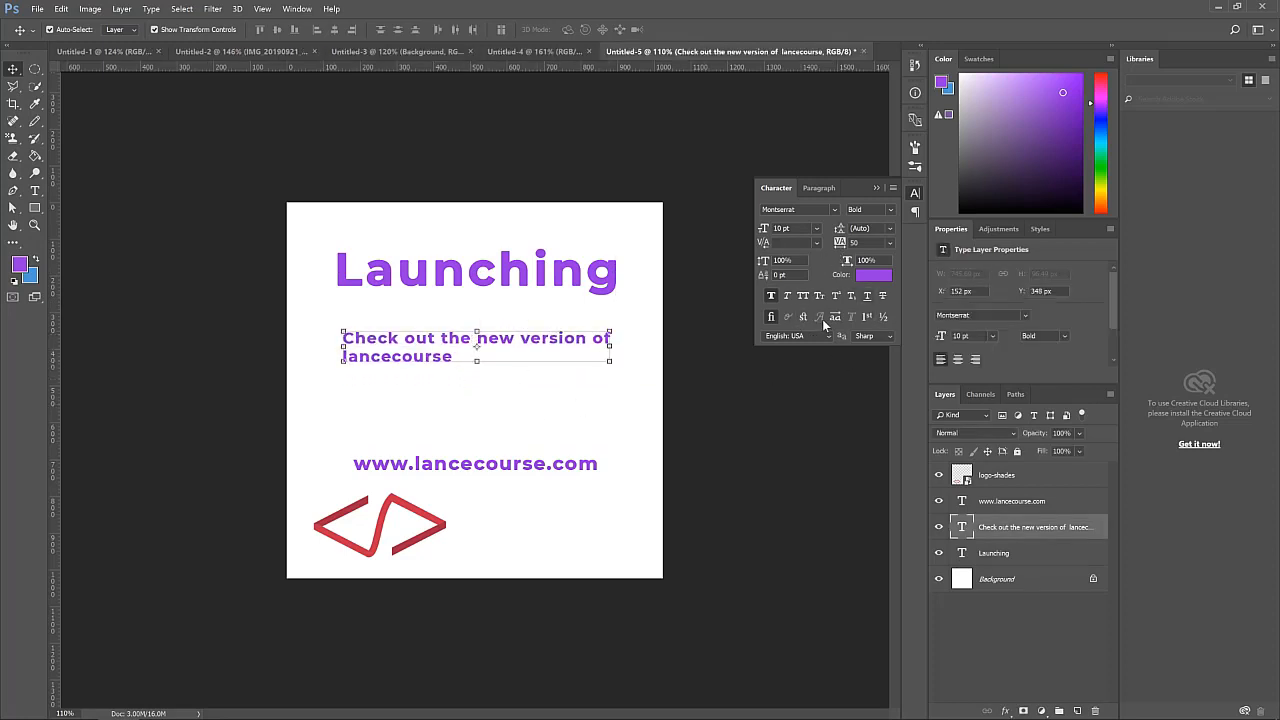
{"action": "left_click", "coordinate": [820, 188]}
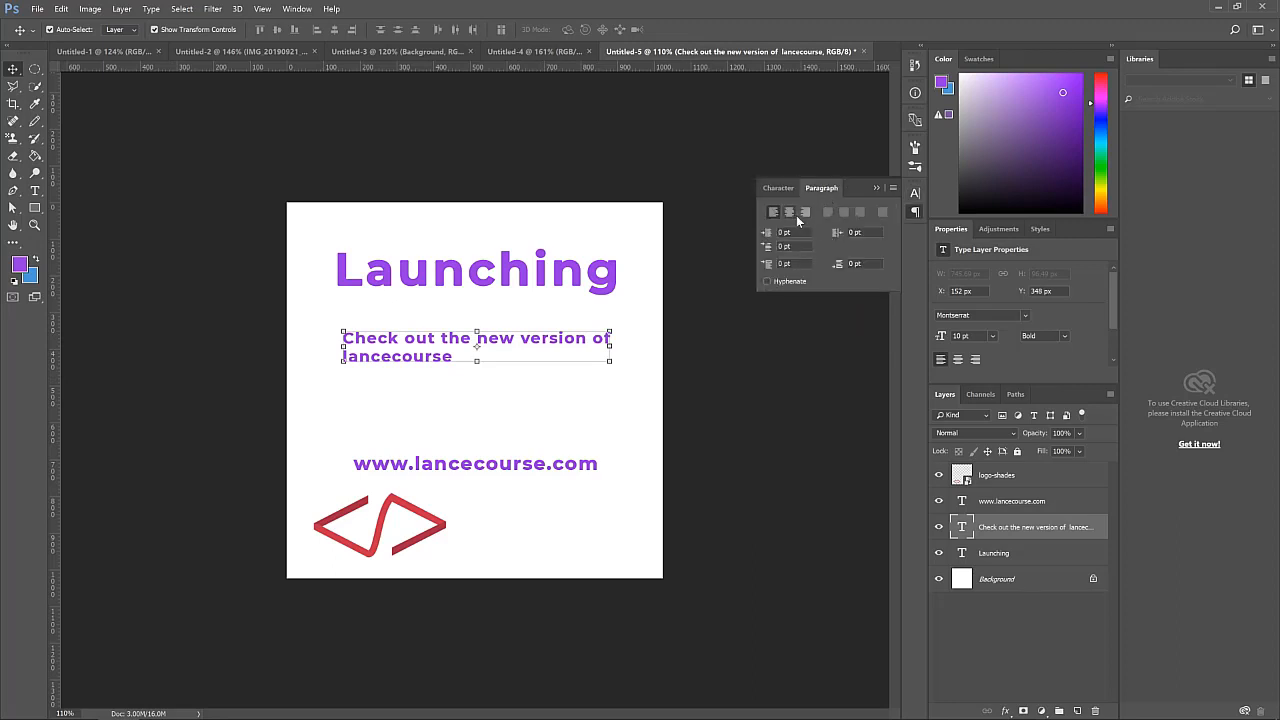
{"action": "left_click", "coordinate": [792, 212]}
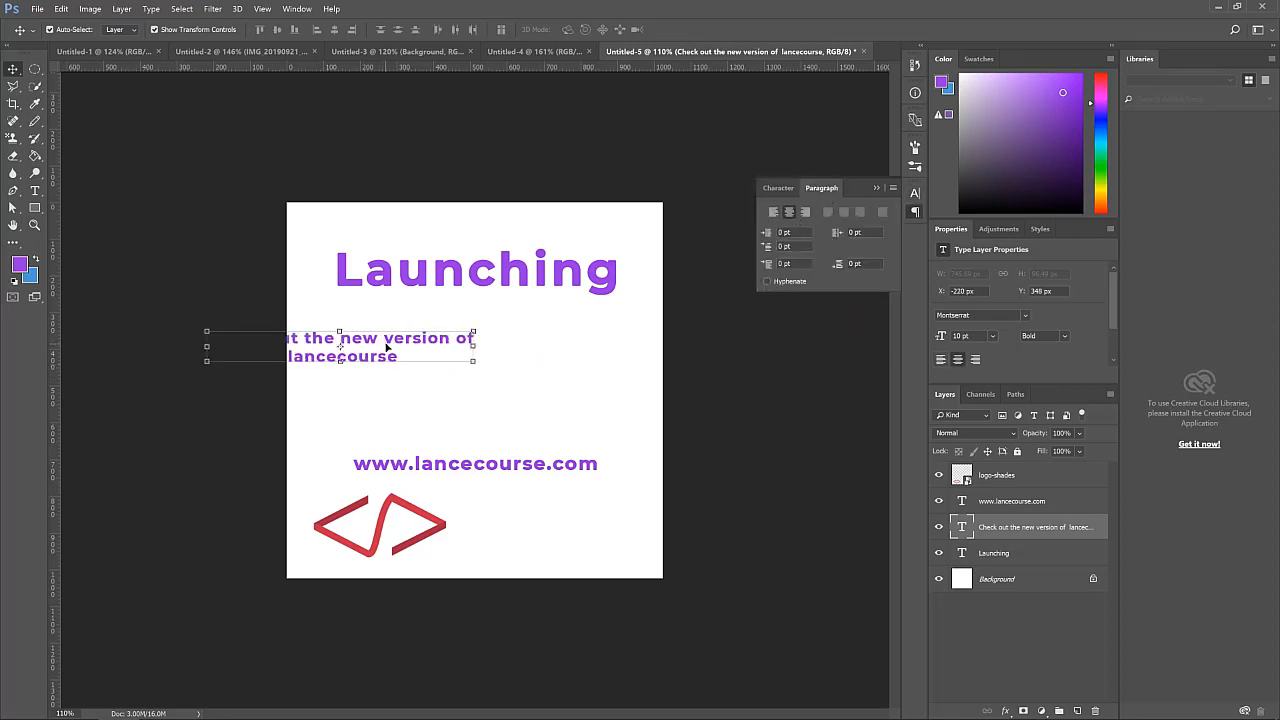
{"action": "left_click_drag", "start_coordinate": [386, 347], "coordinate": [522, 344]}
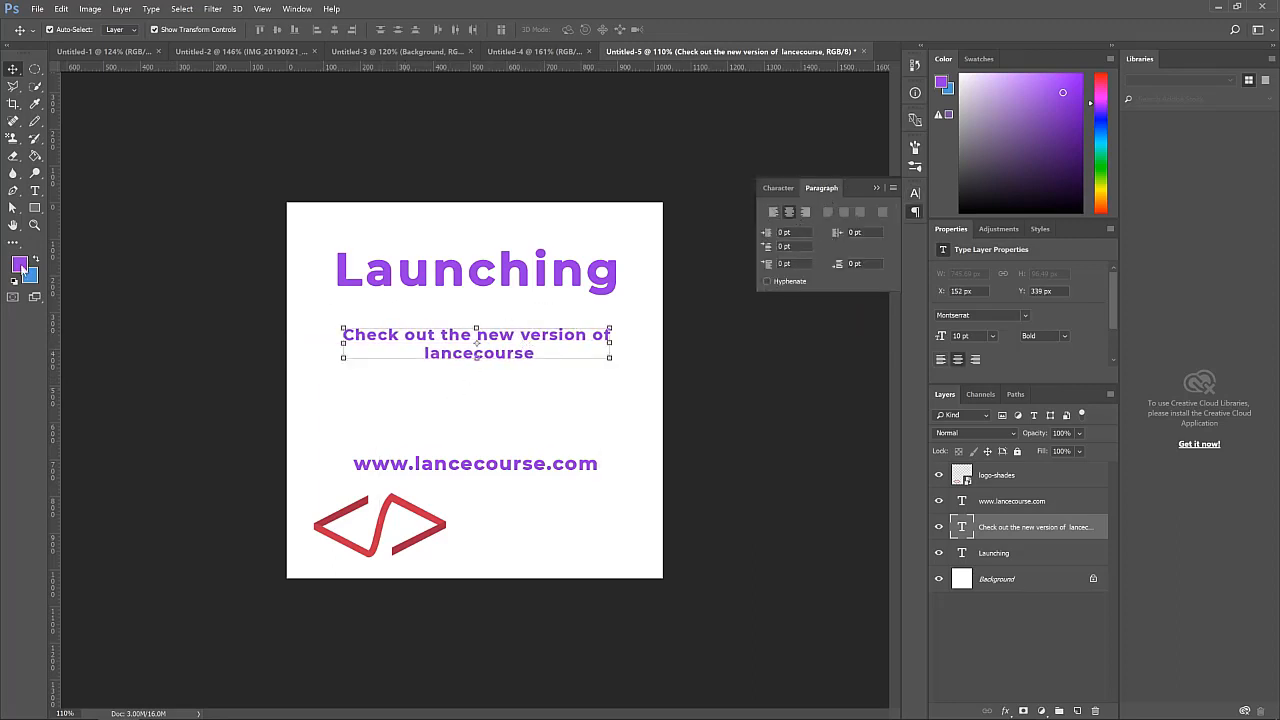
Rebreak the tagline so 'Check out' sits on the first line and the rest on the second
{"action": "left_click", "coordinate": [35, 191]}
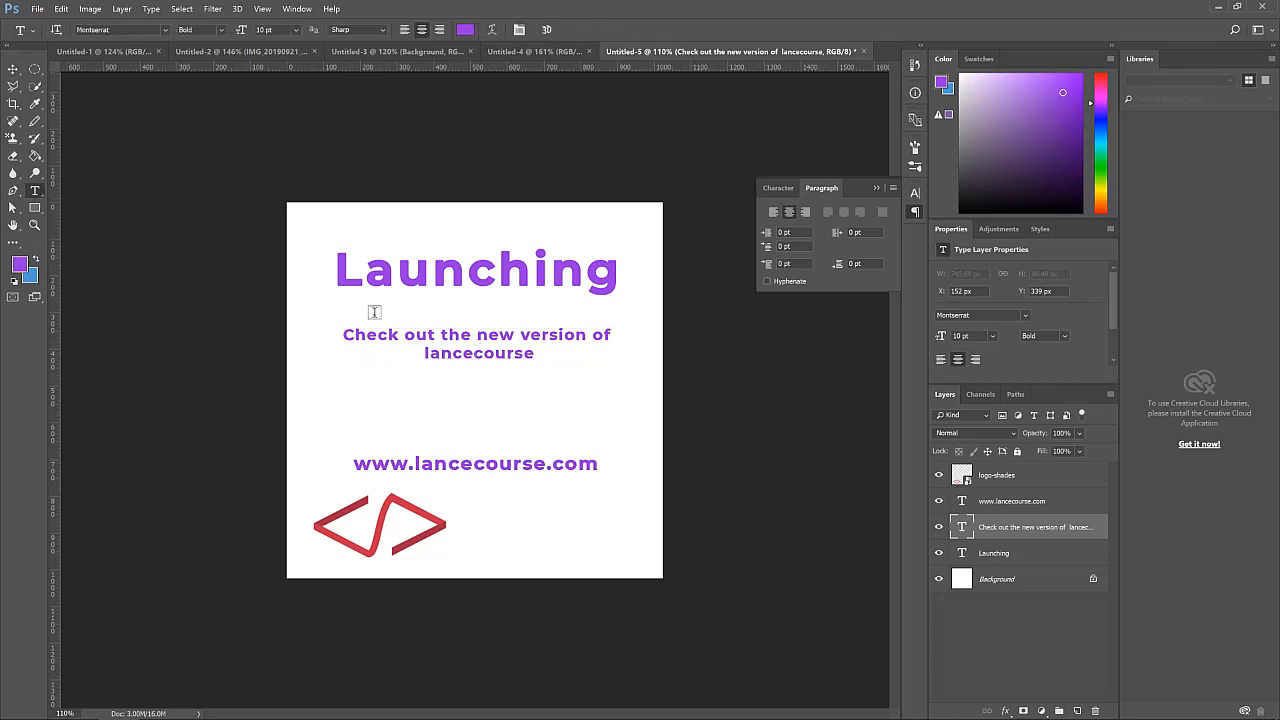
{"action": "left_click", "coordinate": [481, 336]}
{"action": "key", "text": "Return"}
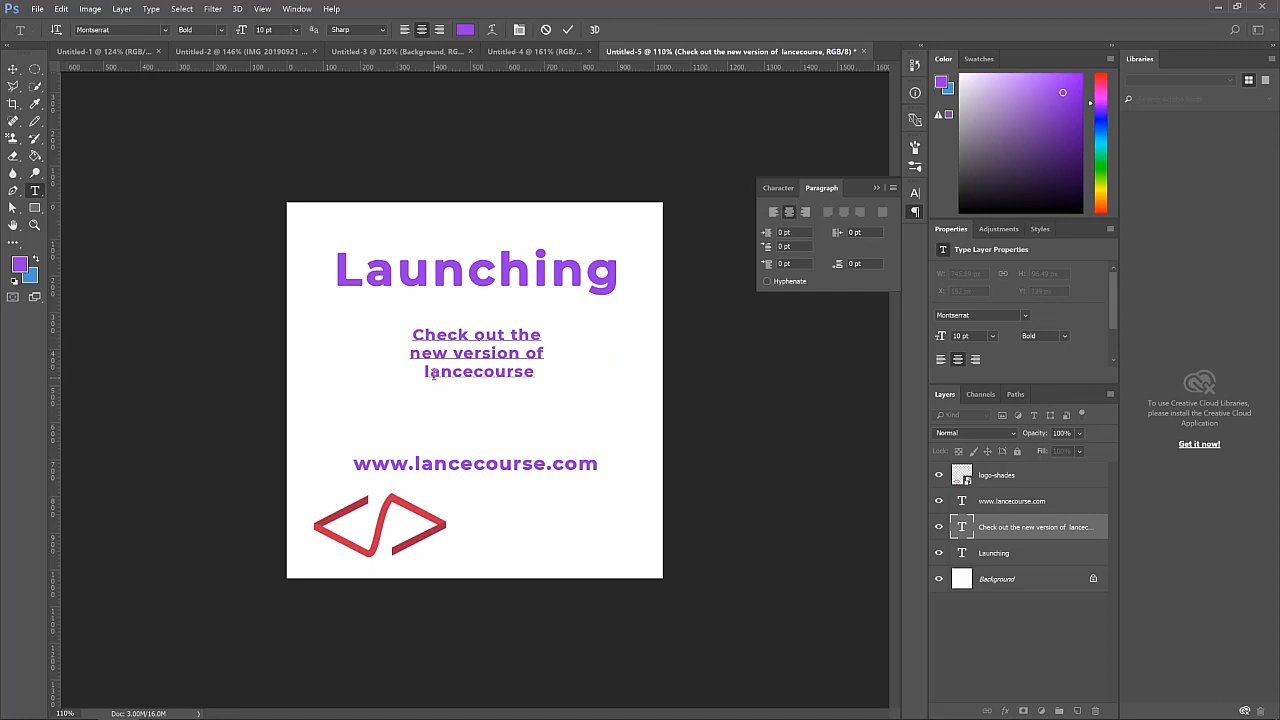
{"action": "key", "text": "BackSpace"}
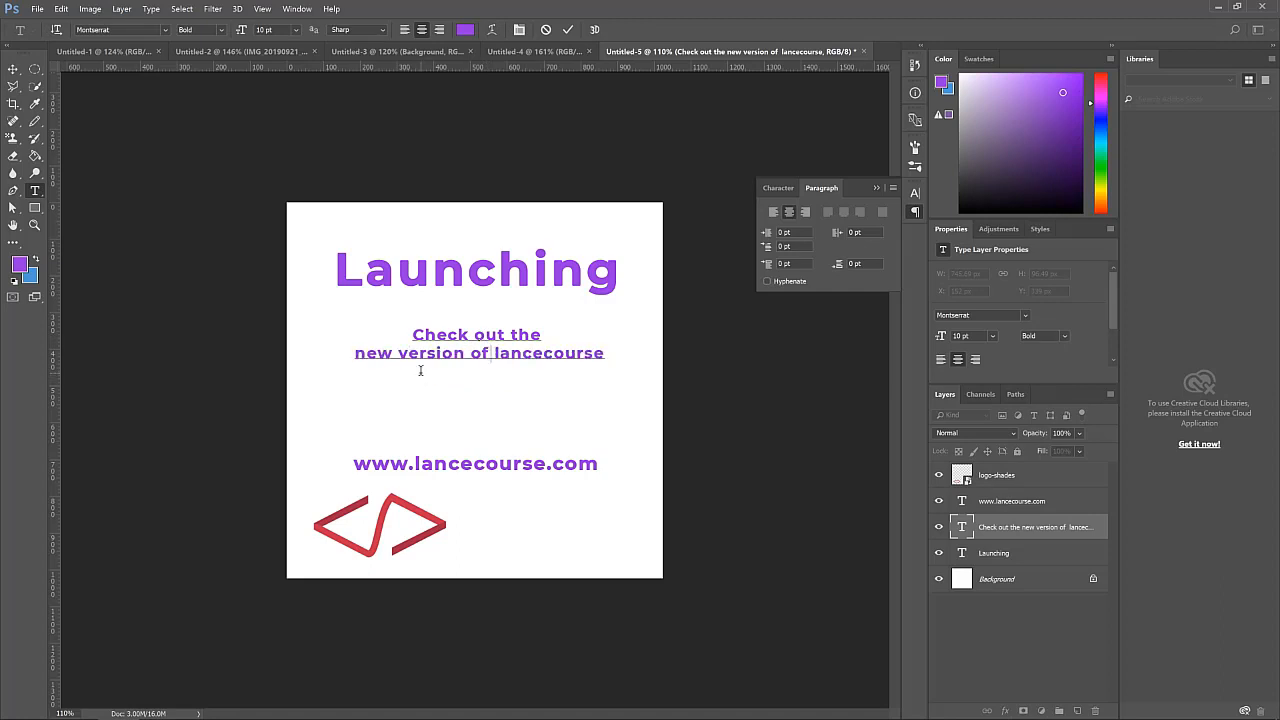
{"action": "key", "text": "BackSpace"}
{"action": "left_click", "coordinate": [358, 353]}
{"action": "key", "text": "BackSpace"}
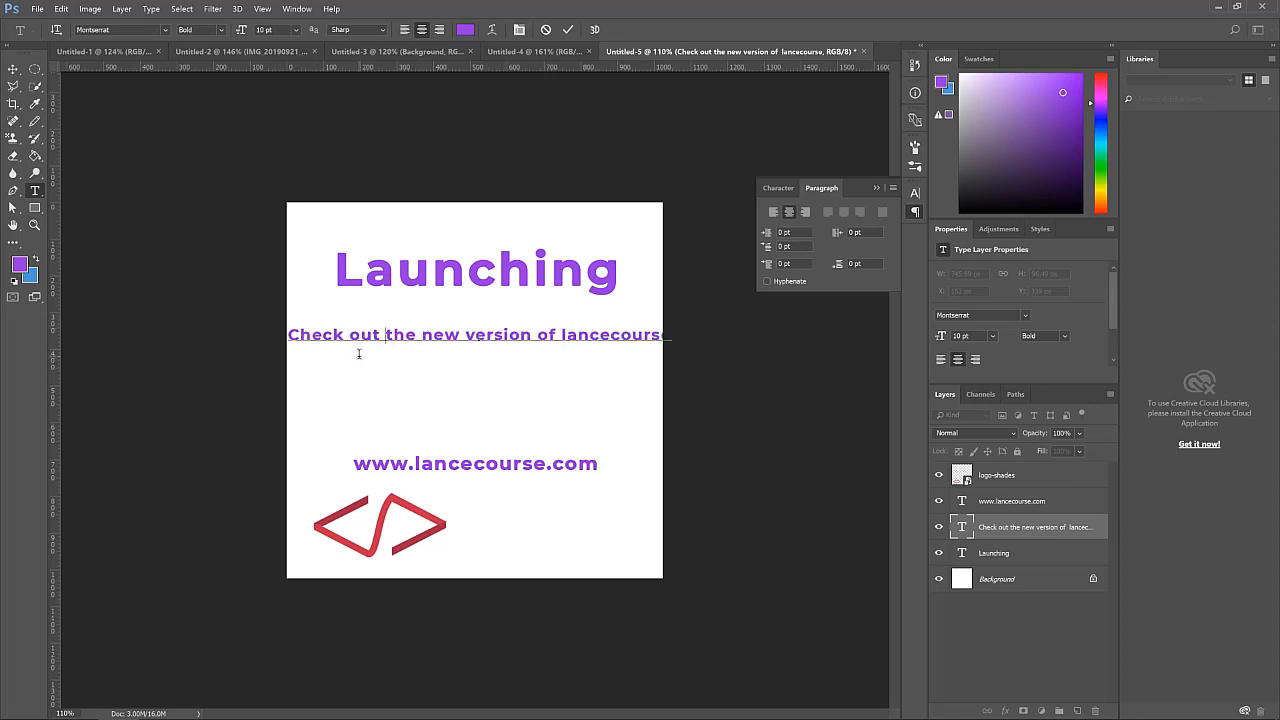
{"action": "key", "text": "Return"}
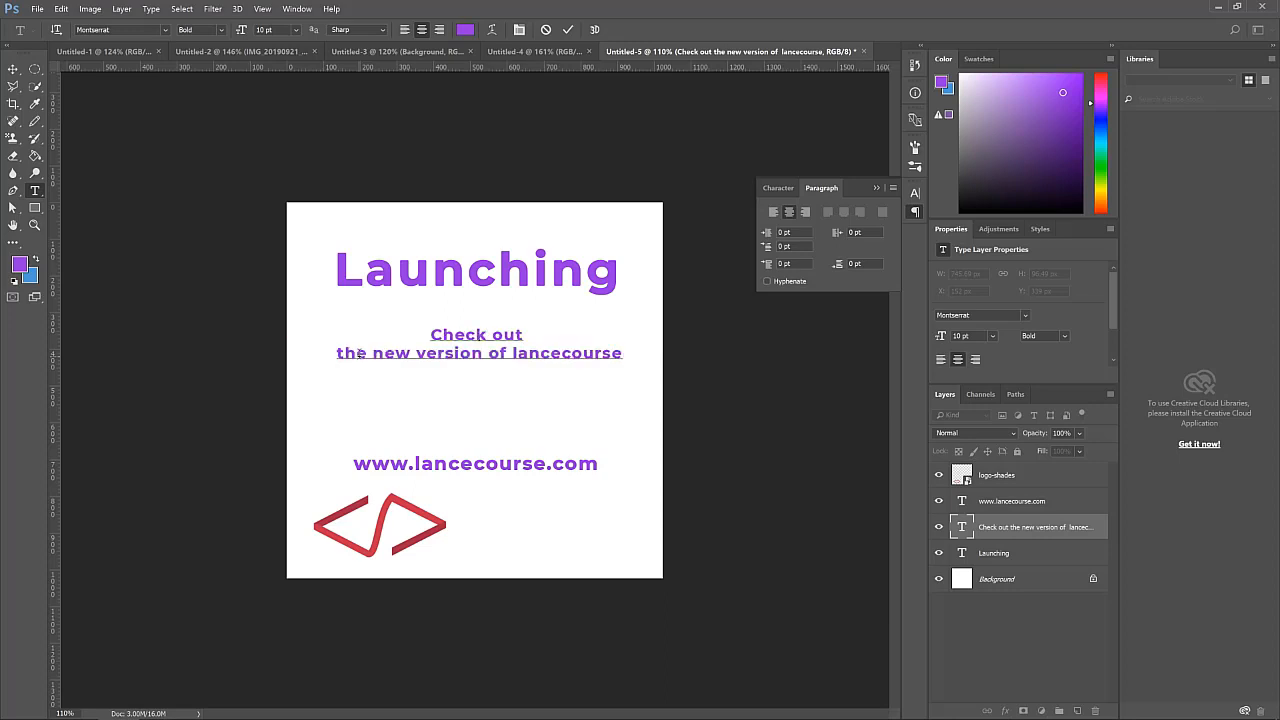
{"action": "left_click", "coordinate": [13, 68]}
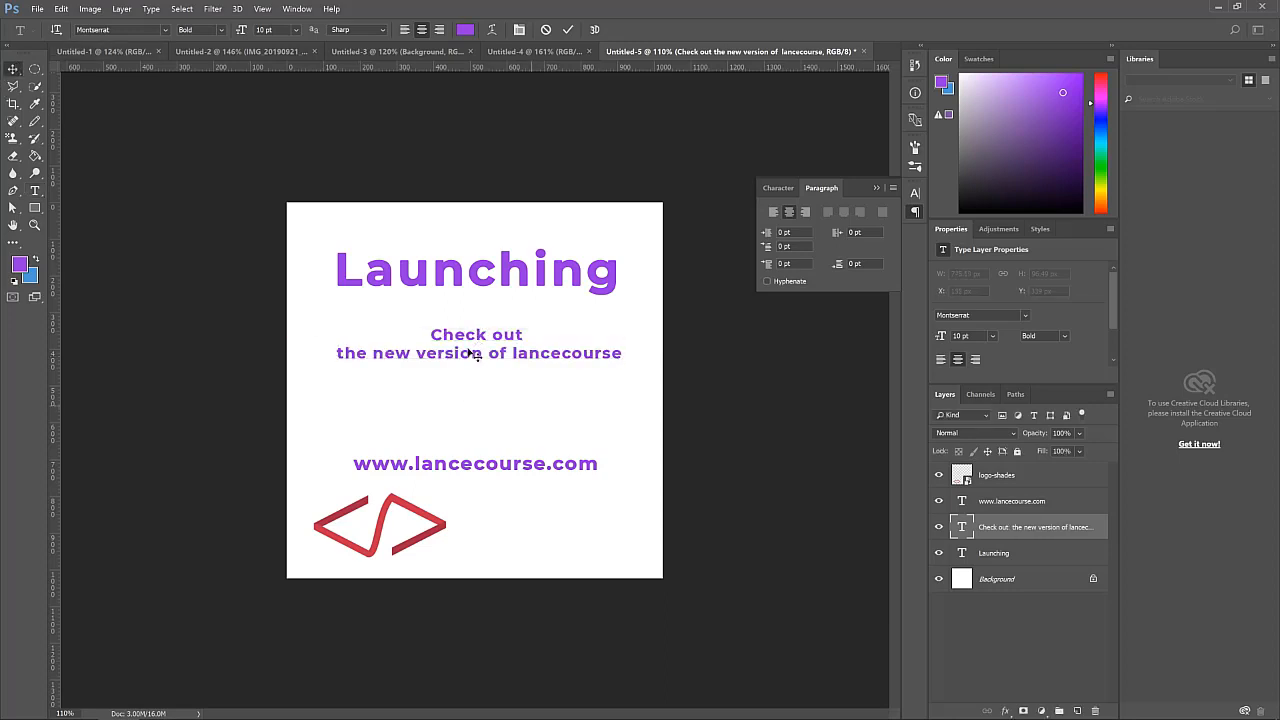
{"action": "left_click_drag", "start_coordinate": [480, 343], "coordinate": [476, 347]}
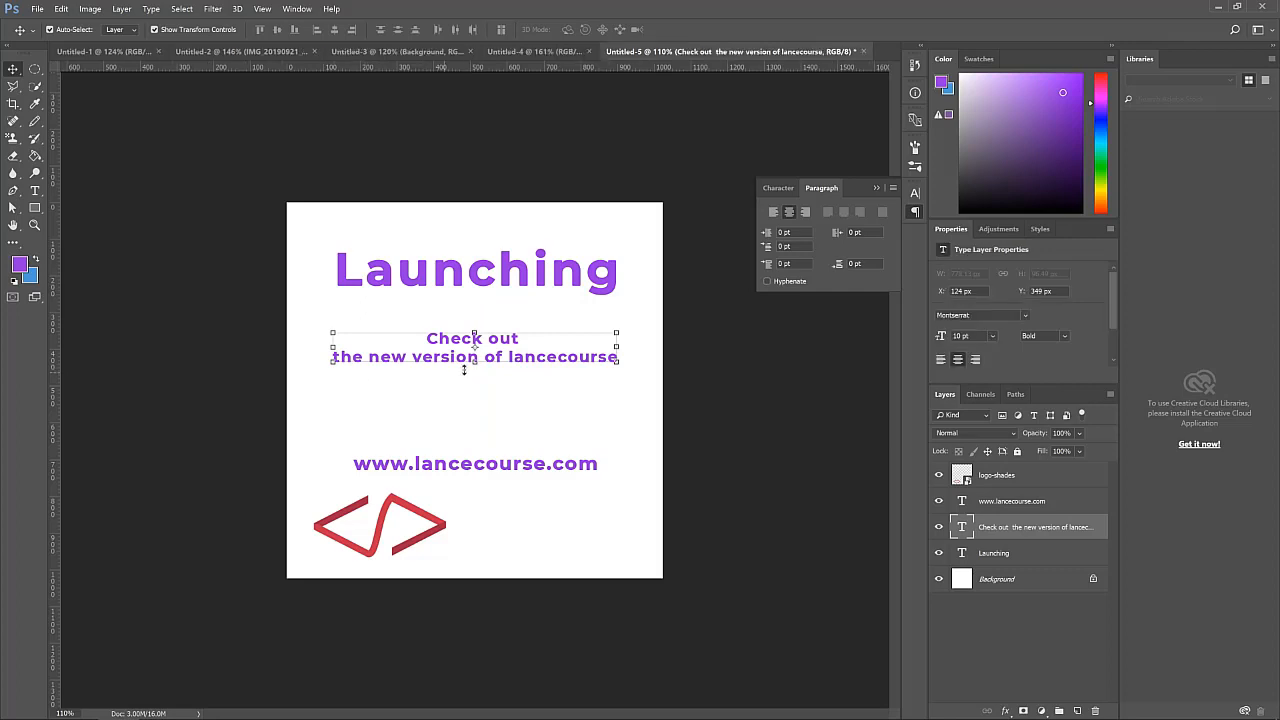
{"action": "left_click", "coordinate": [550, 422]}
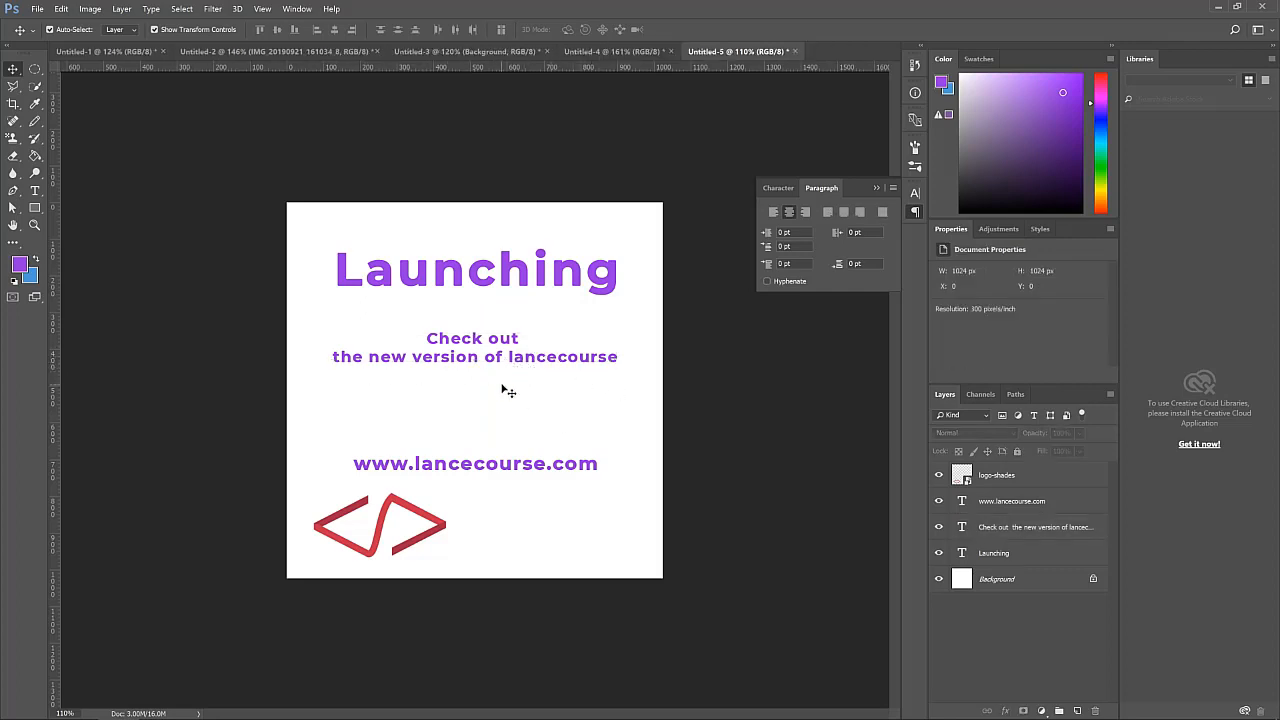
{"action": "left_click_drag", "start_coordinate": [469, 471], "coordinate": [528, 433]}
{"action": "left_click_drag", "start_coordinate": [560, 480], "coordinate": [546, 520]}
{"action": "left_click", "coordinate": [512, 443]}
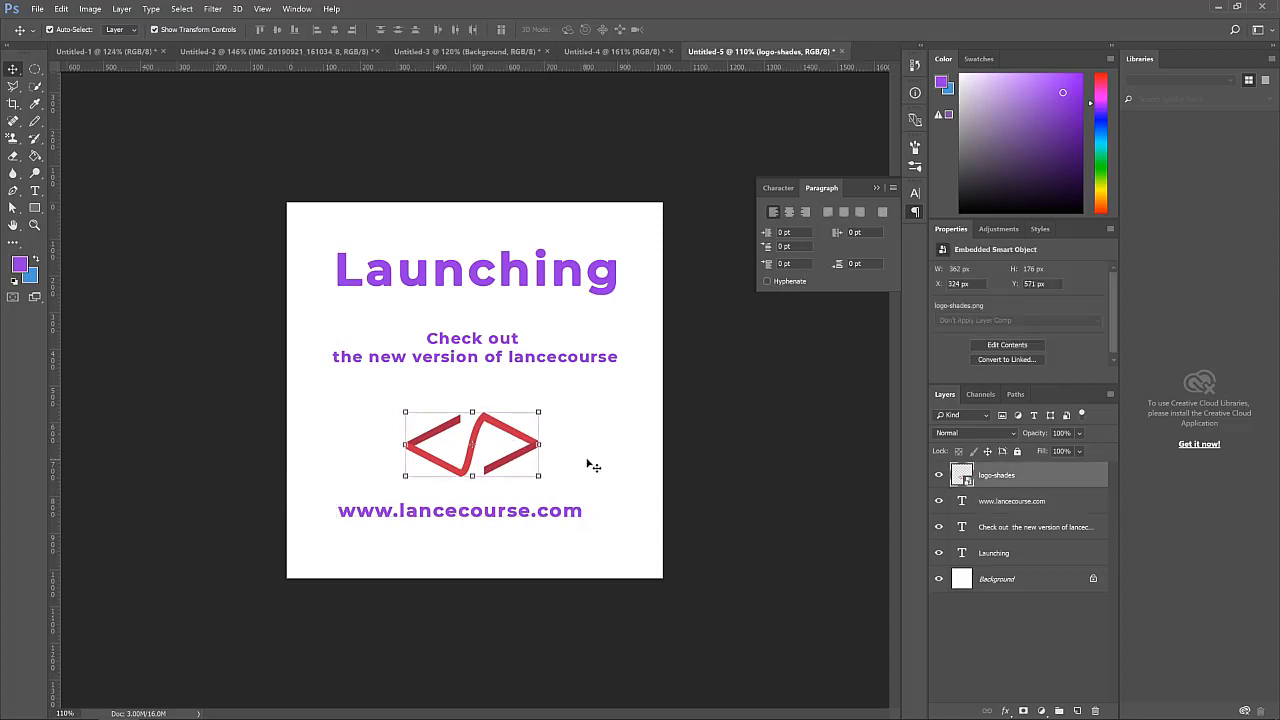
{"action": "left_click", "coordinate": [540, 551]}
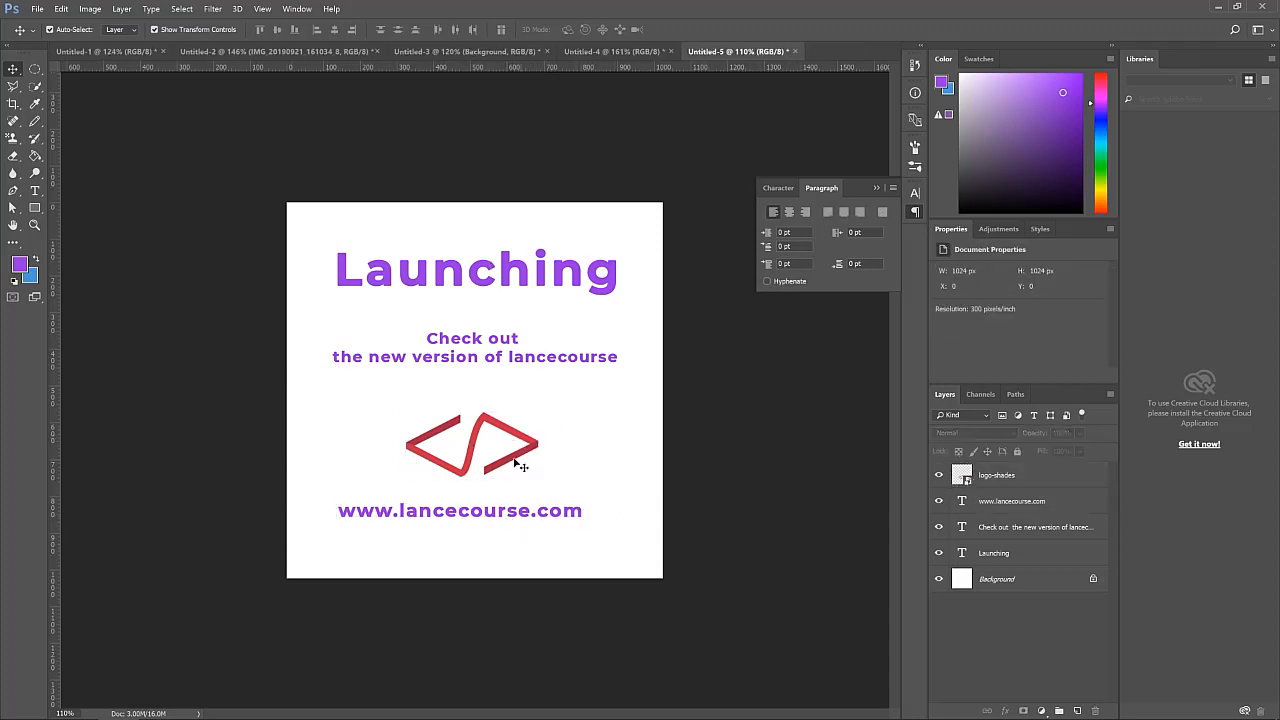
{"action": "left_click", "coordinate": [482, 450]}
{"action": "left_click", "coordinate": [610, 445]}
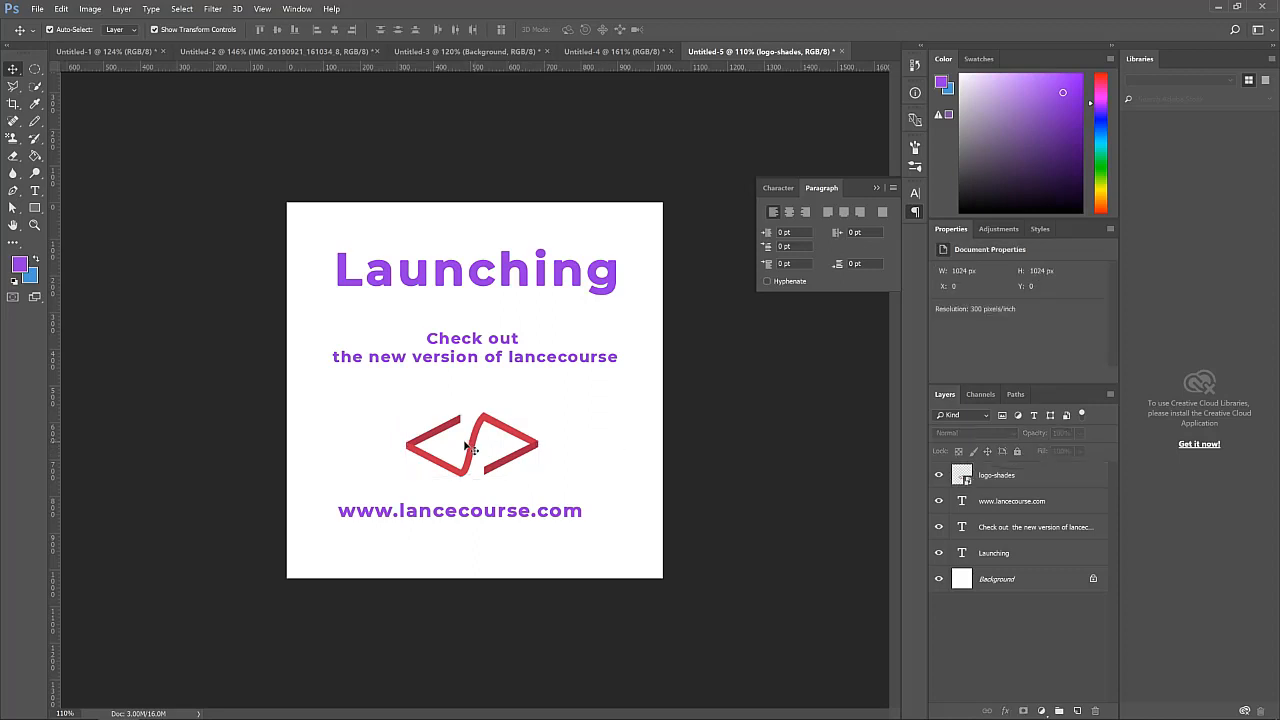
{"action": "left_click", "coordinate": [488, 428]}
{"action": "left_click", "coordinate": [600, 449]}
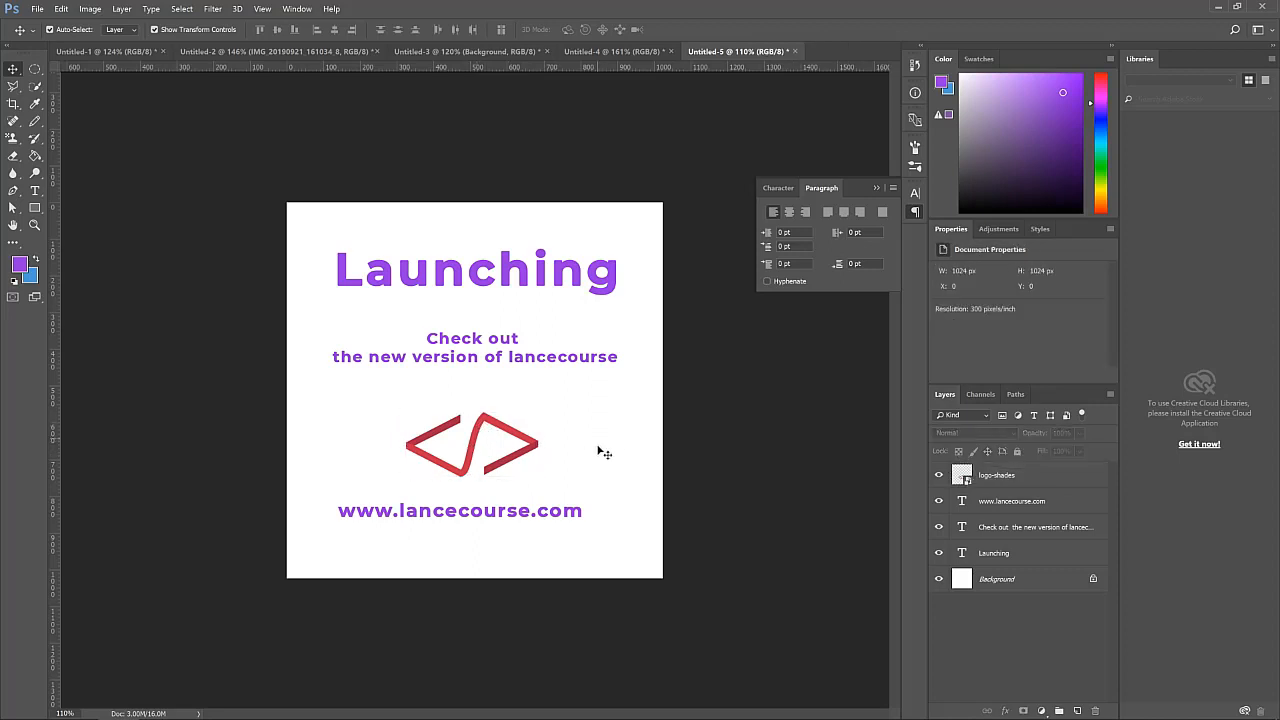
{"action": "left_click", "coordinate": [624, 289]}
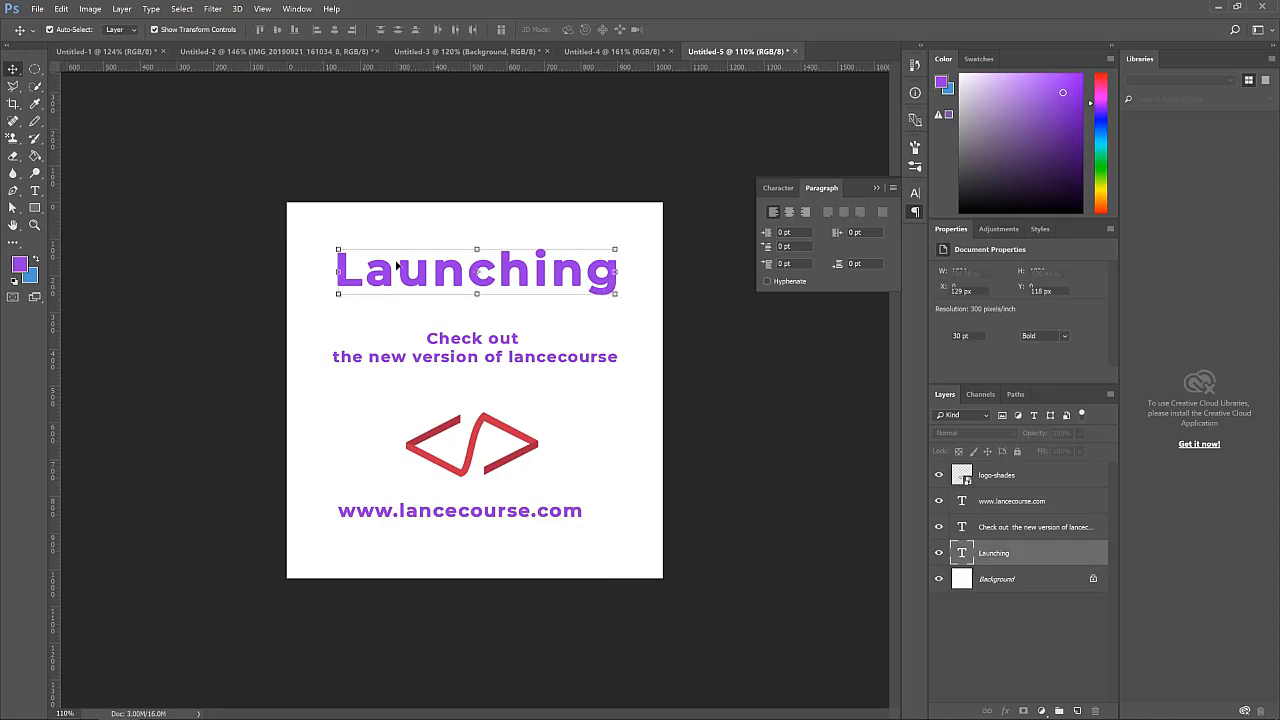
{"action": "left_click", "coordinate": [617, 451]}
Set the tagline's text color to the logo's red, sampled from the logo as bc2049
{"action": "left_click", "coordinate": [368, 340]}
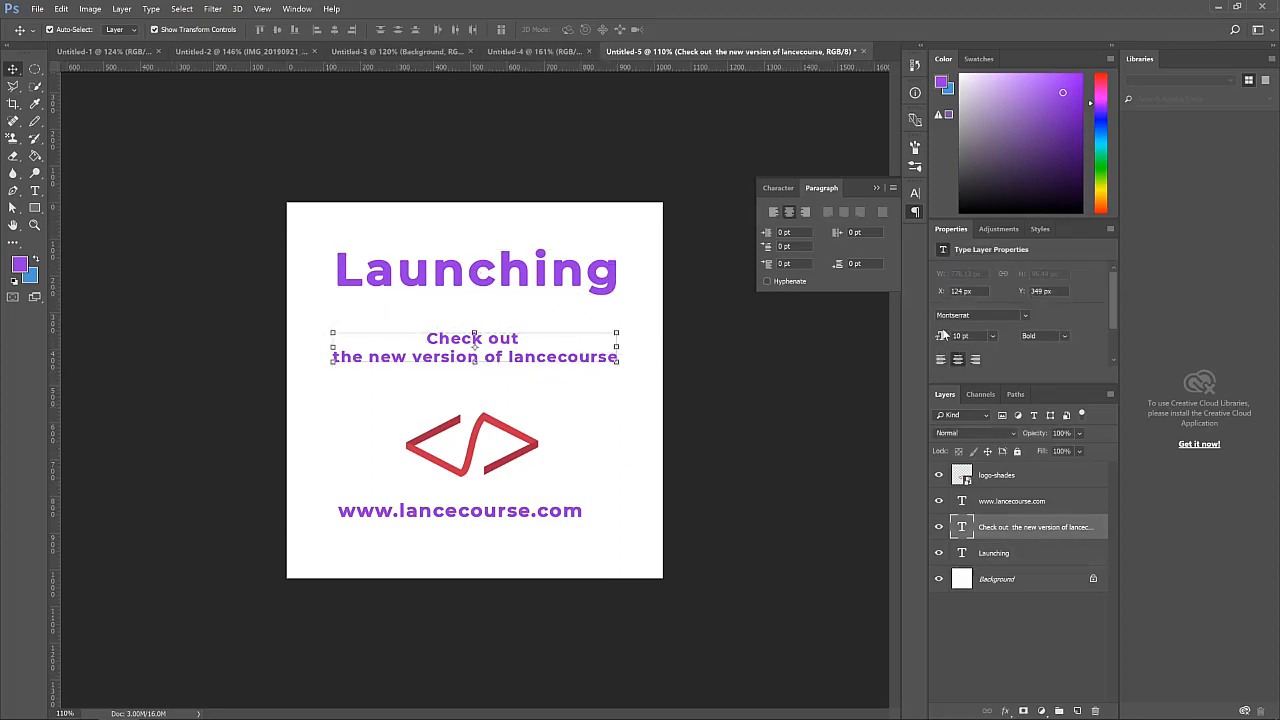
{"action": "left_click", "coordinate": [778, 188]}
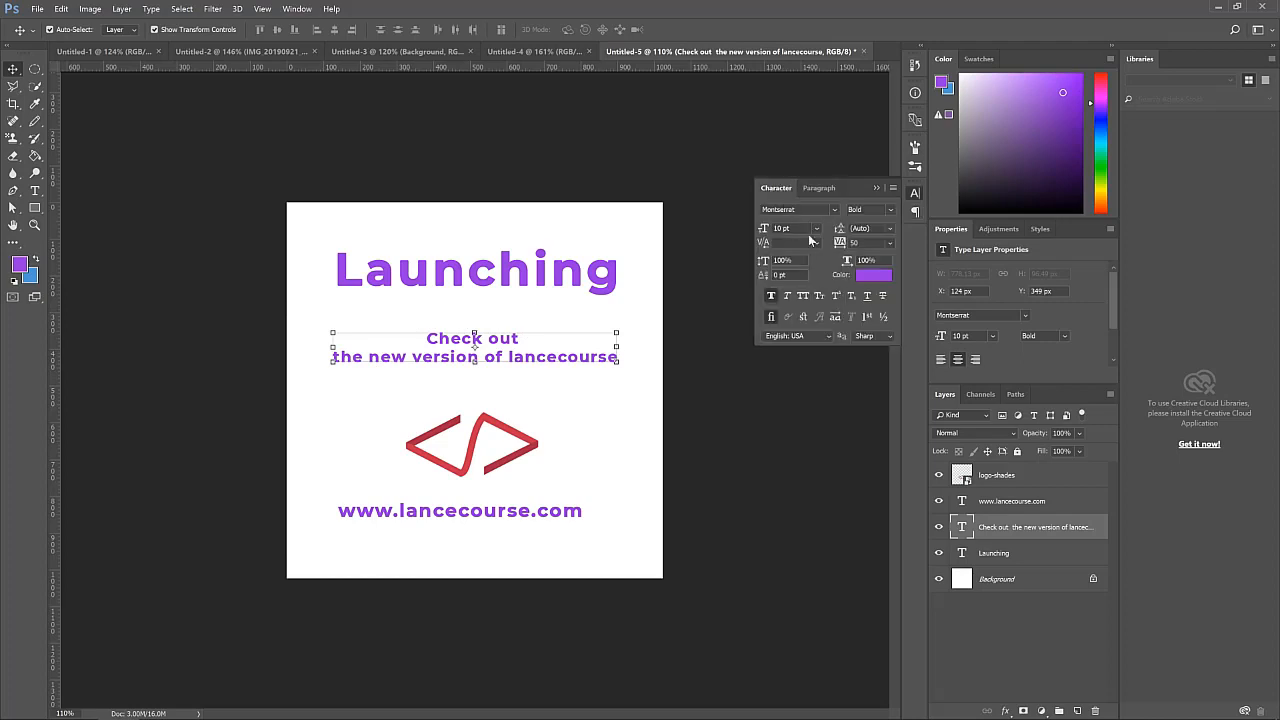
{"action": "left_click", "coordinate": [873, 275]}
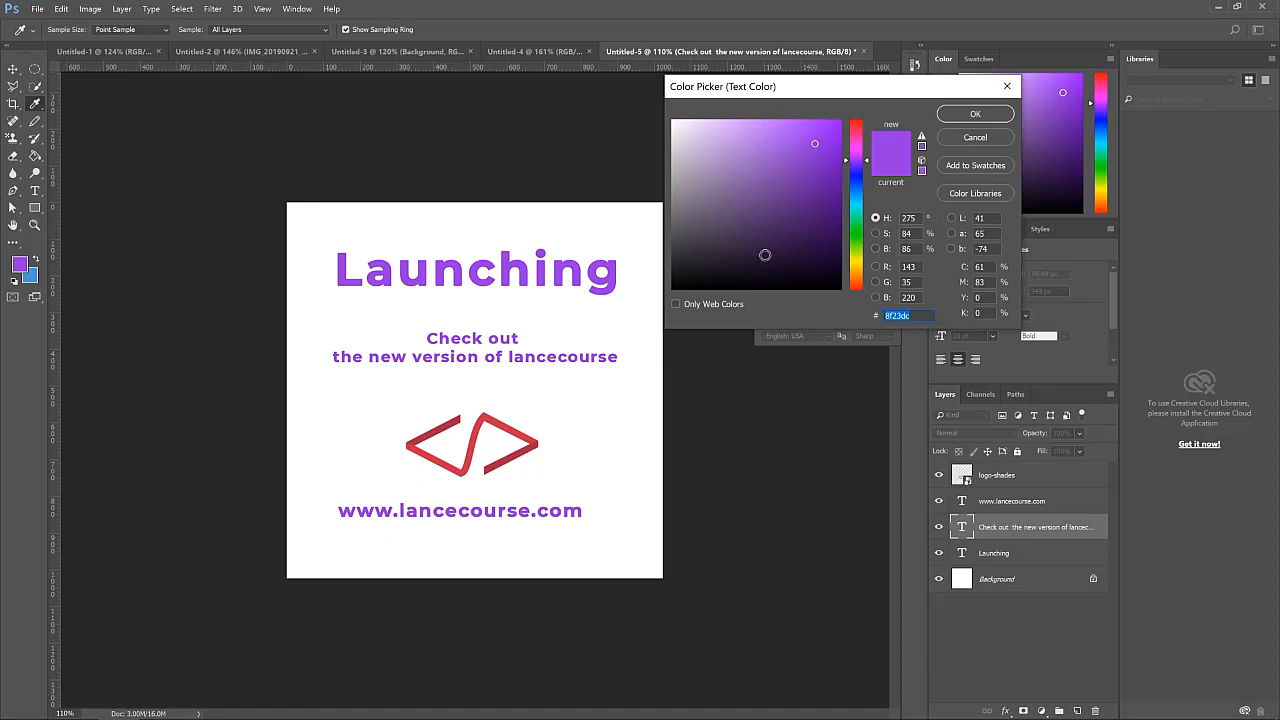
{"action": "left_click", "coordinate": [440, 426]}
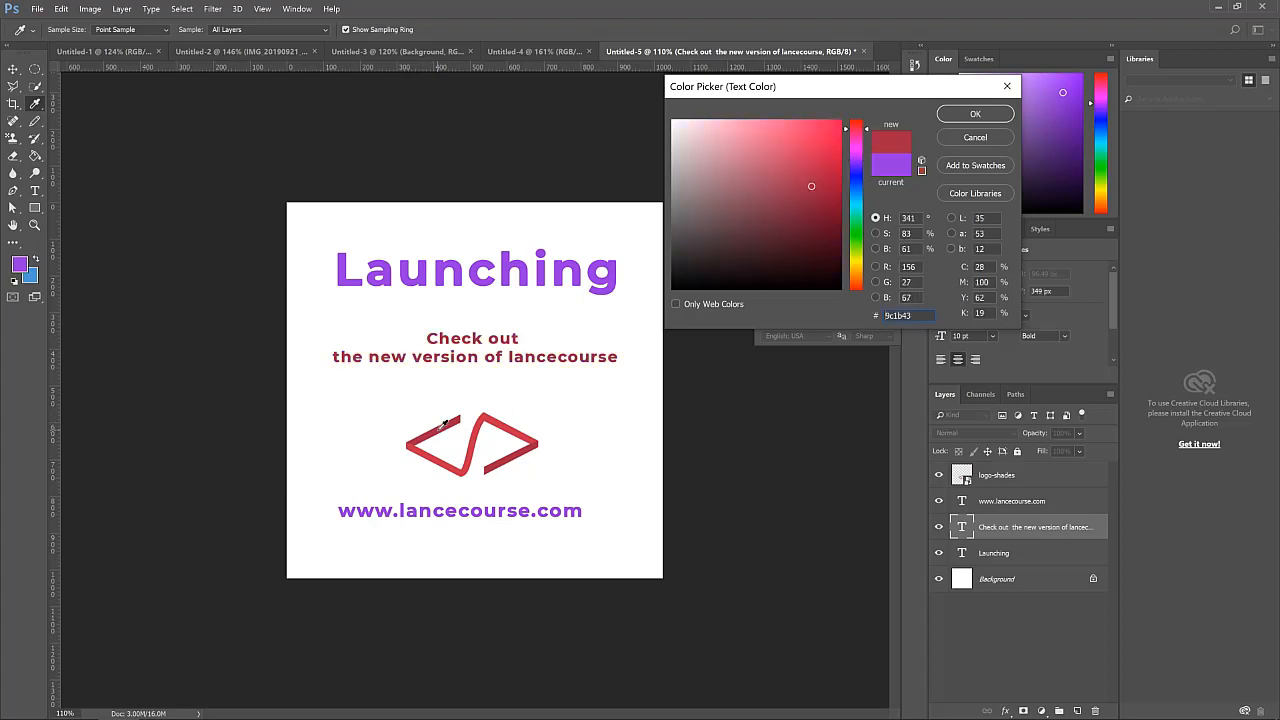
{"action": "left_click", "coordinate": [481, 430]}
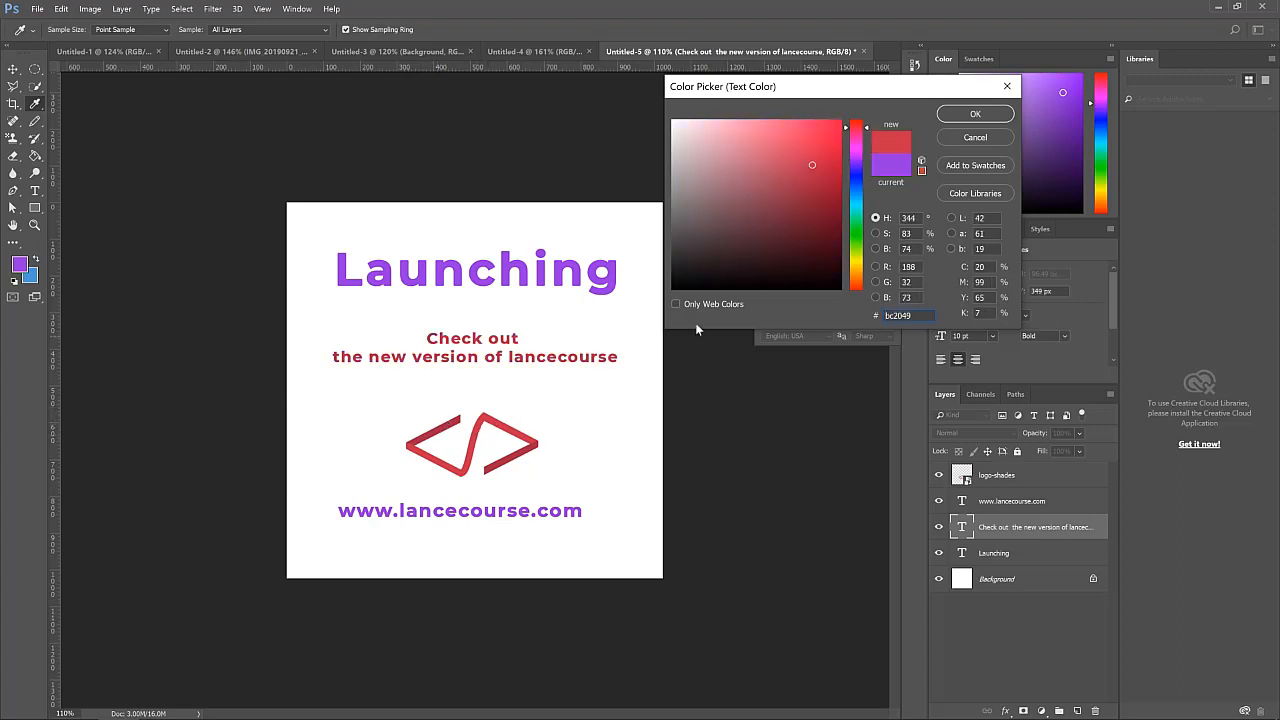
{"action": "left_click", "coordinate": [994, 120]}
{"action": "left_click_drag", "start_coordinate": [509, 518], "coordinate": [520, 541]}
{"action": "left_click", "coordinate": [873, 275]}
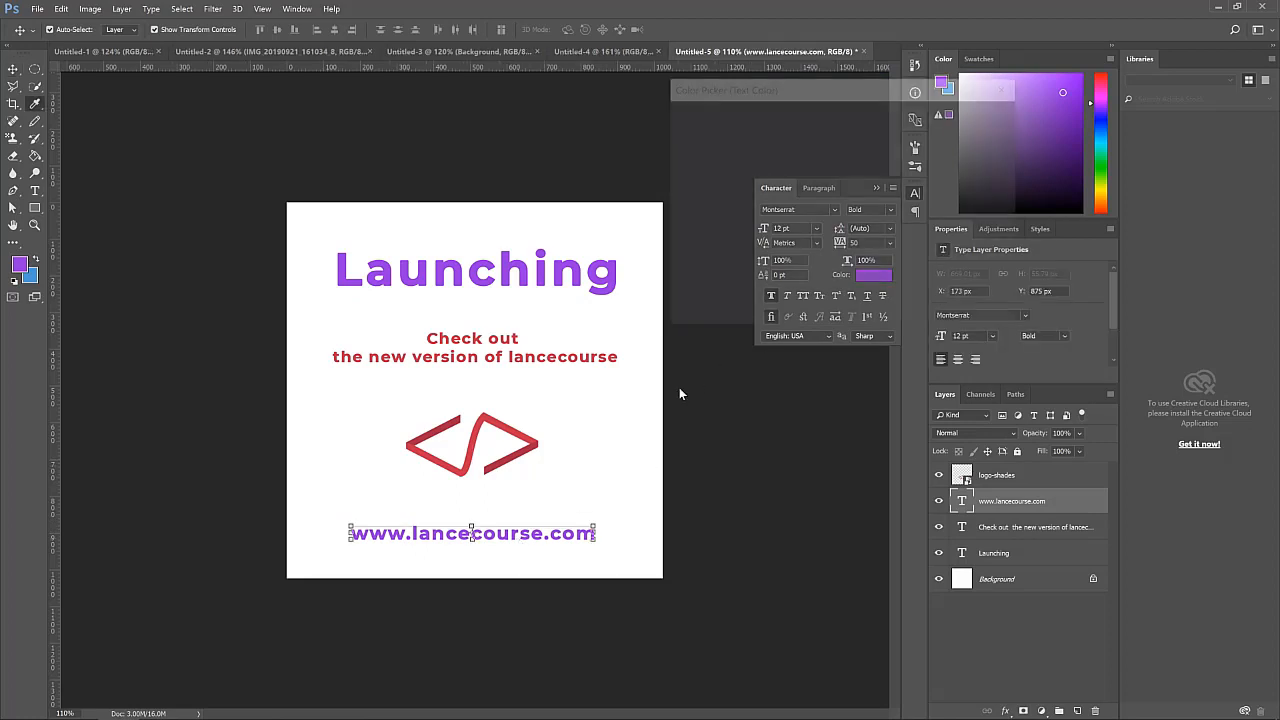
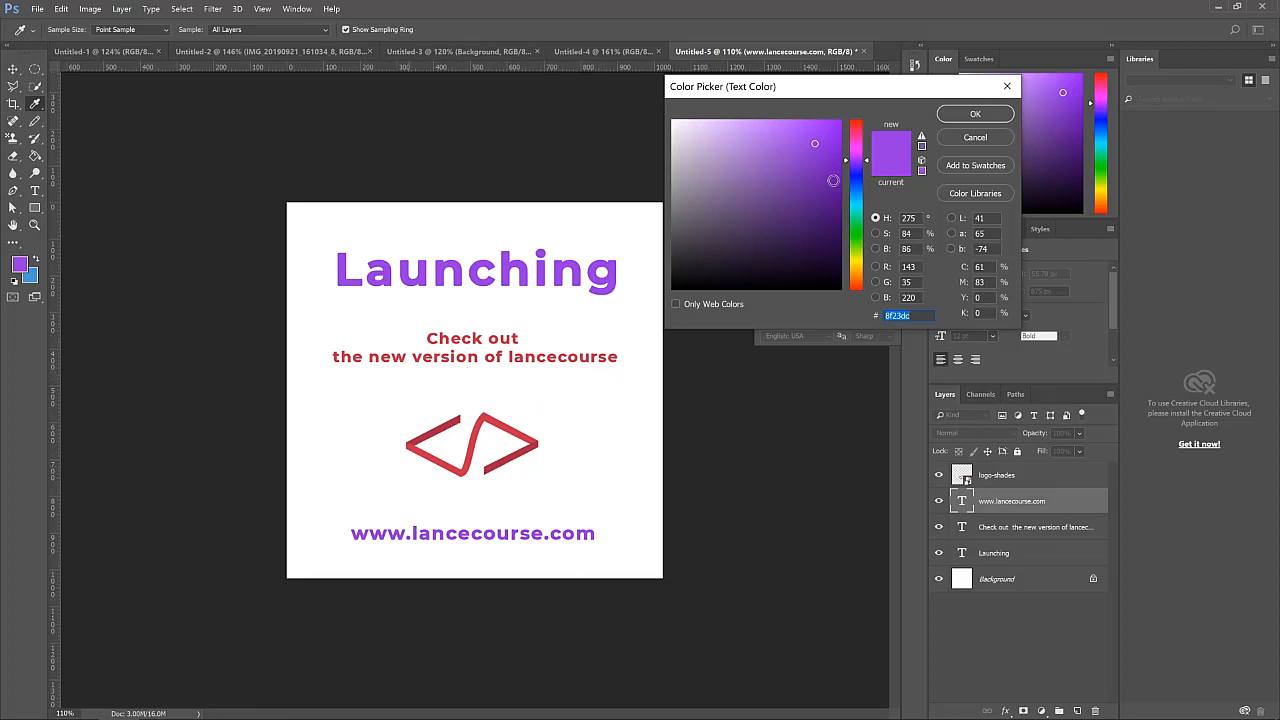
Apply 8f23dc to the URL text and align all text and logo layers on their horizontal centers
{"action": "left_click", "coordinate": [992, 114]}
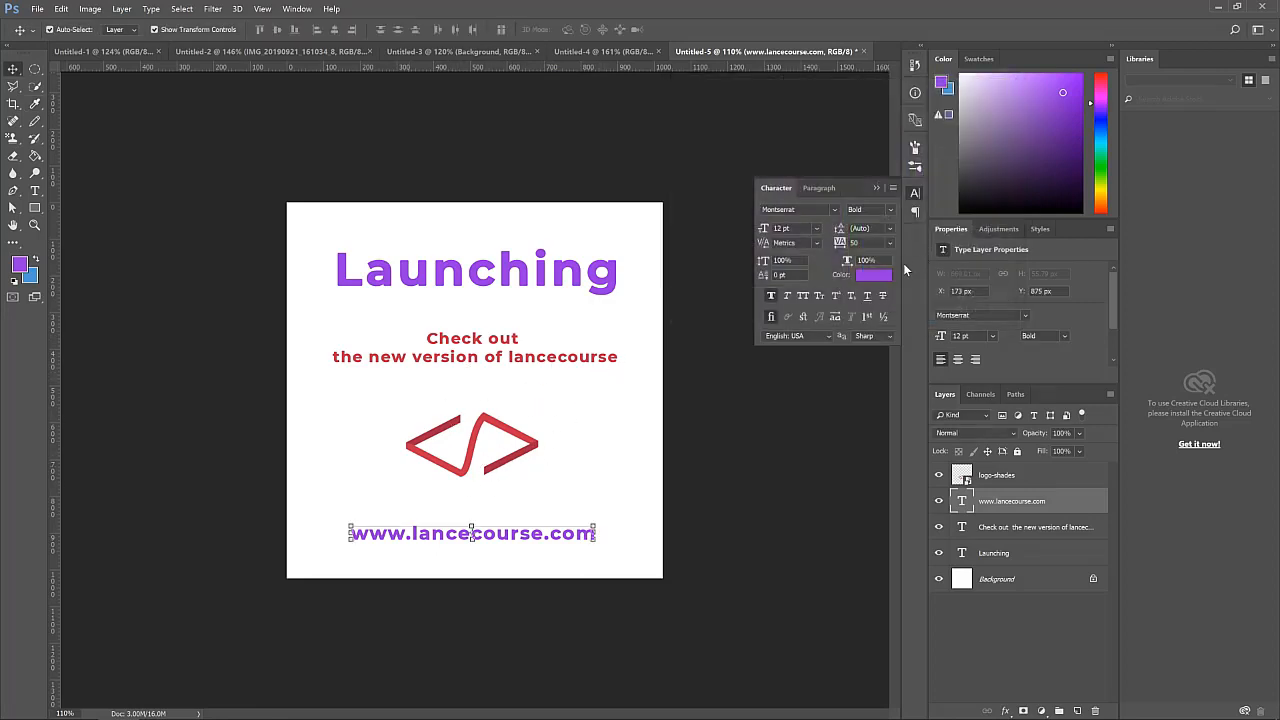
{"action": "left_click", "coordinate": [309, 240]}
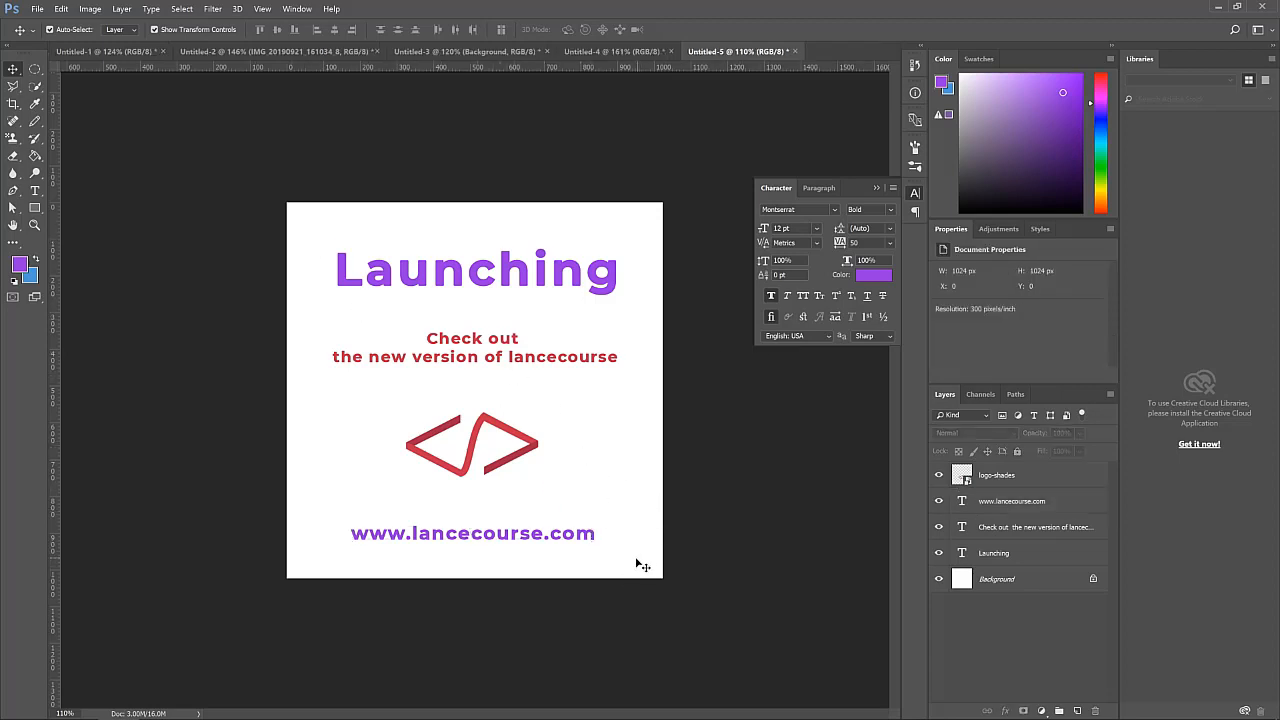
{"action": "left_click_drag", "start_coordinate": [643, 558], "coordinate": [352, 258]}
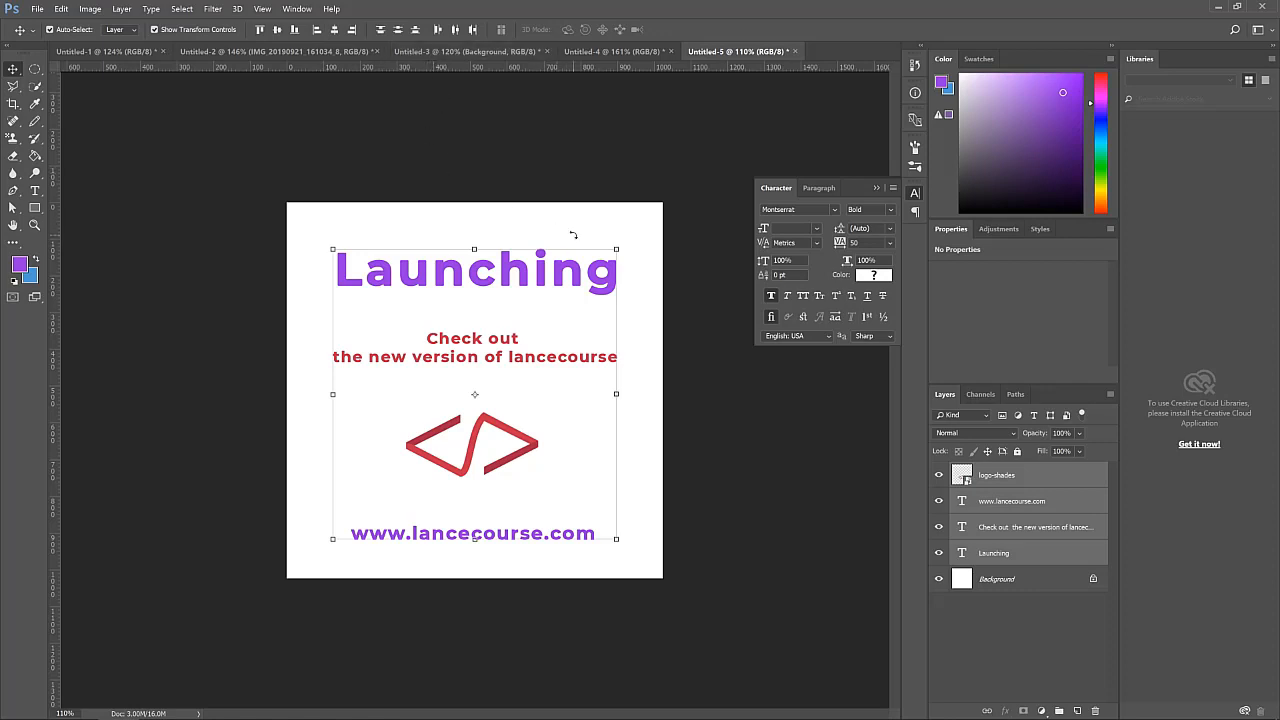
{"action": "left_click", "coordinate": [338, 33]}
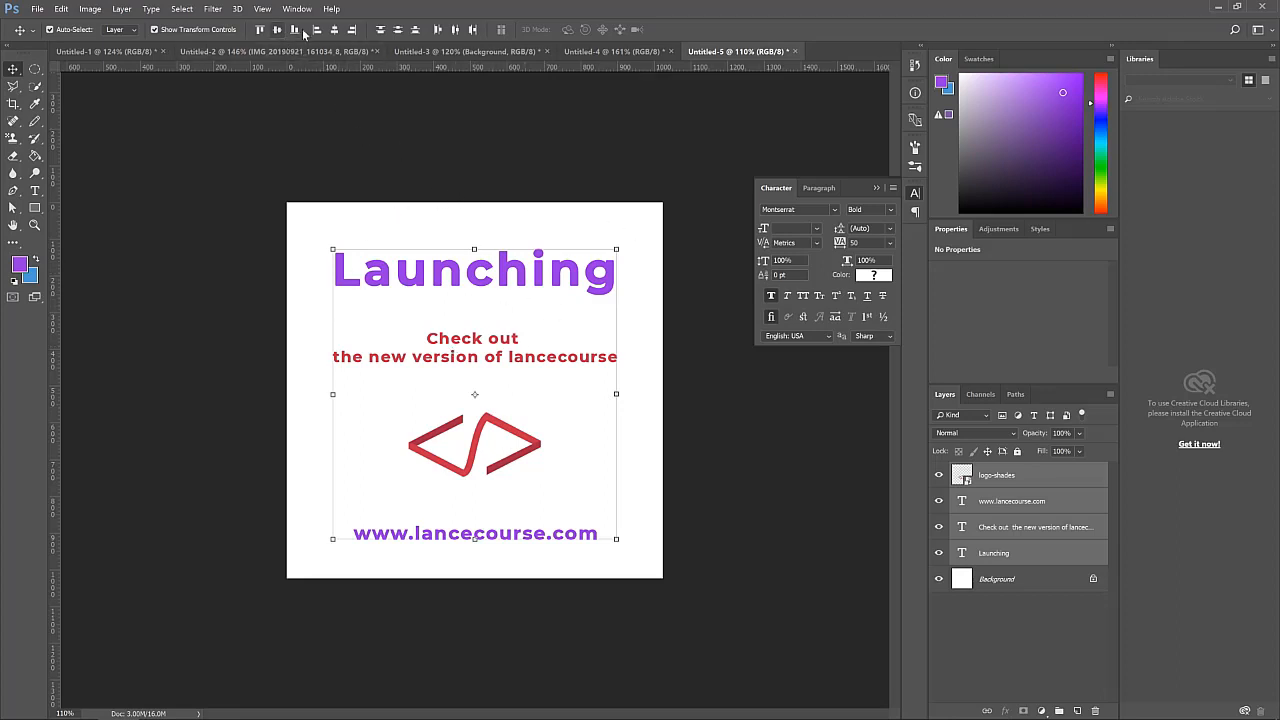
{"action": "left_click", "coordinate": [647, 328]}
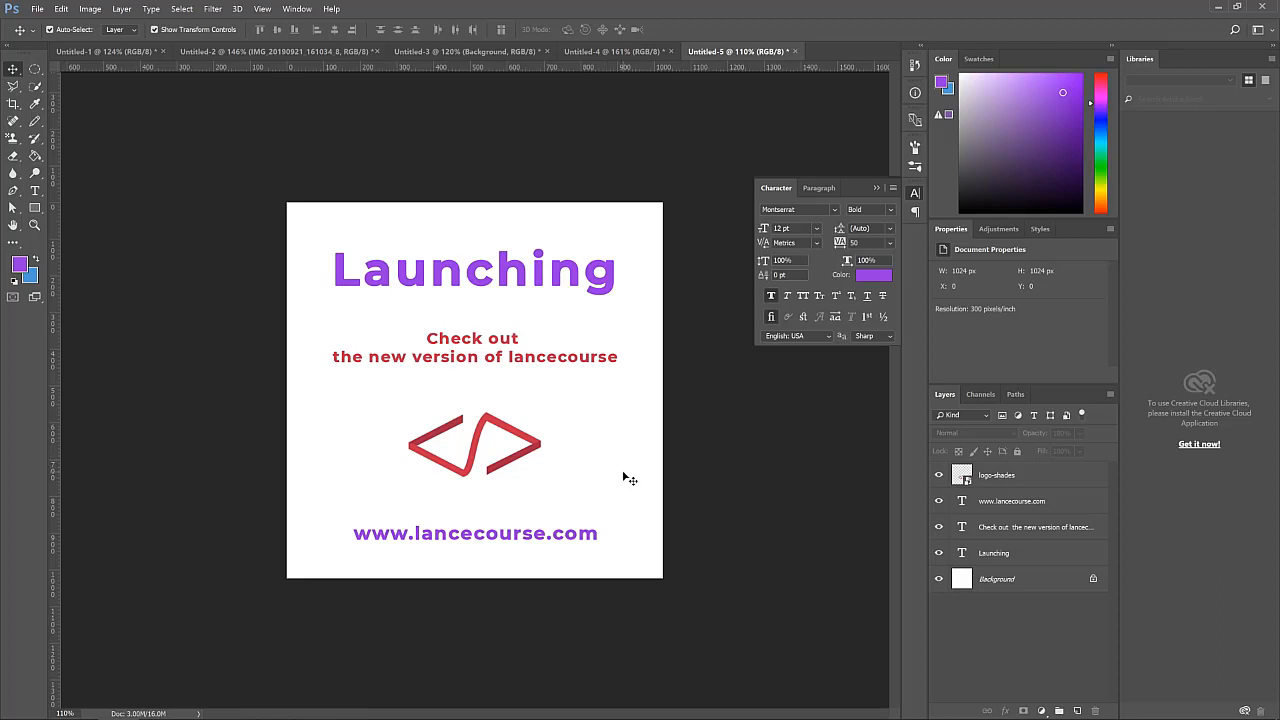
Collapse the Character panel and select the Background layer
{"action": "left_click", "coordinate": [878, 187]}
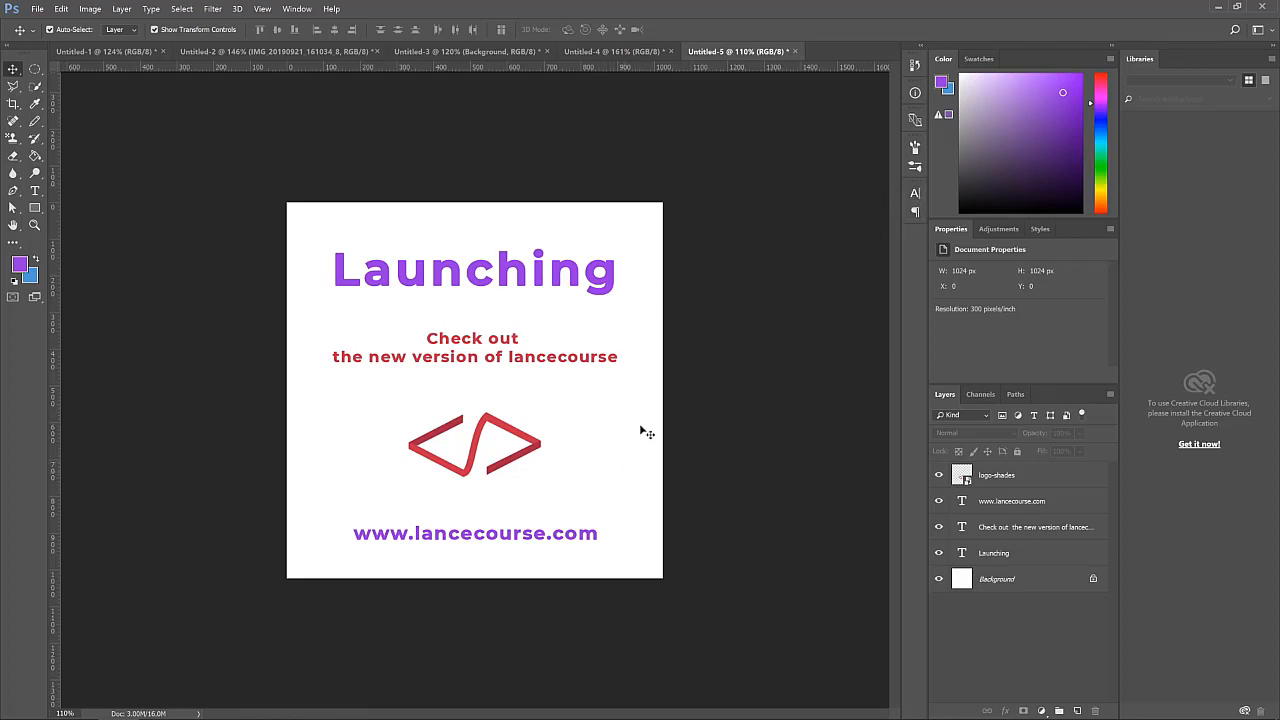
{"action": "left_click", "coordinate": [1017, 578]}
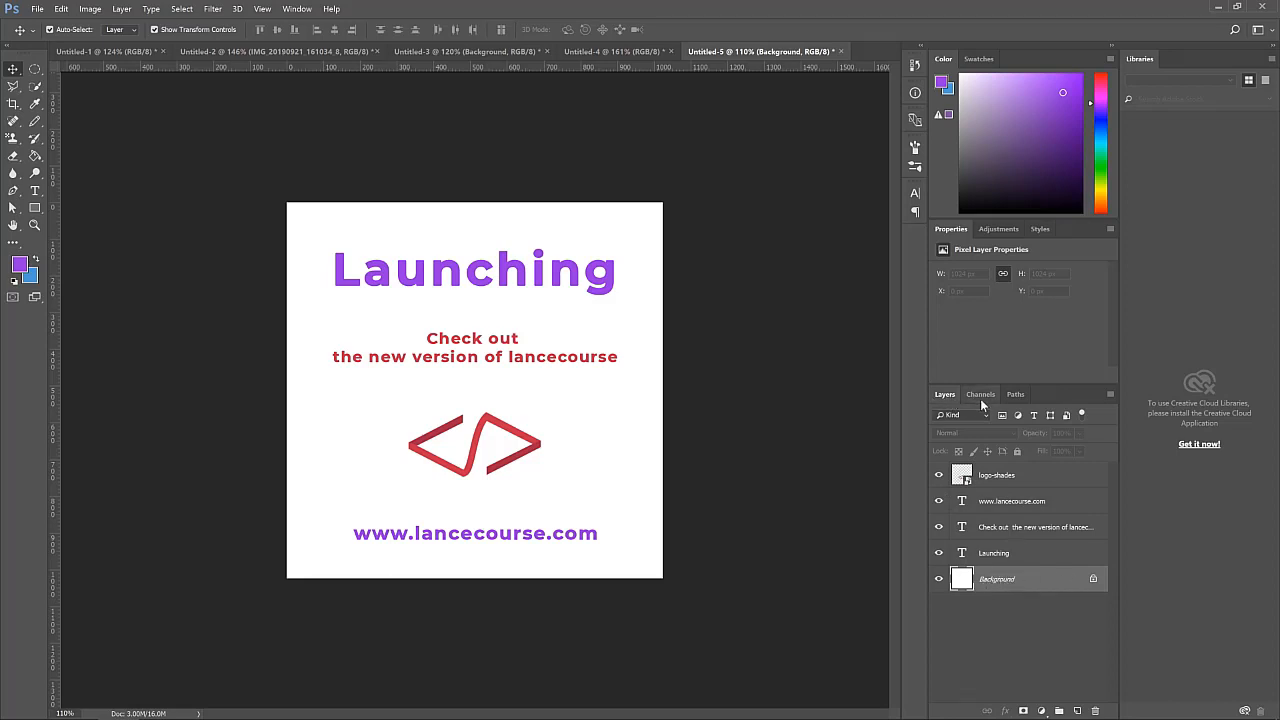
{"action": "left_click", "coordinate": [297, 9]}
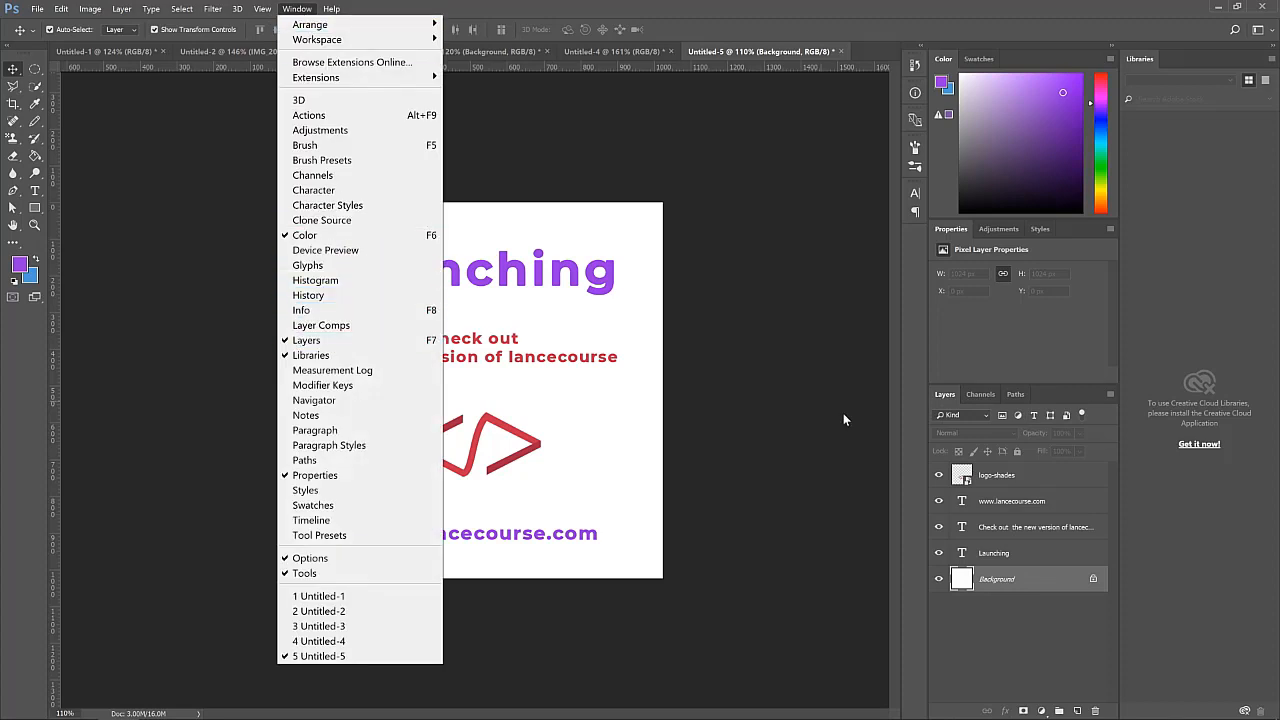
{"action": "left_click", "coordinate": [1041, 589]}
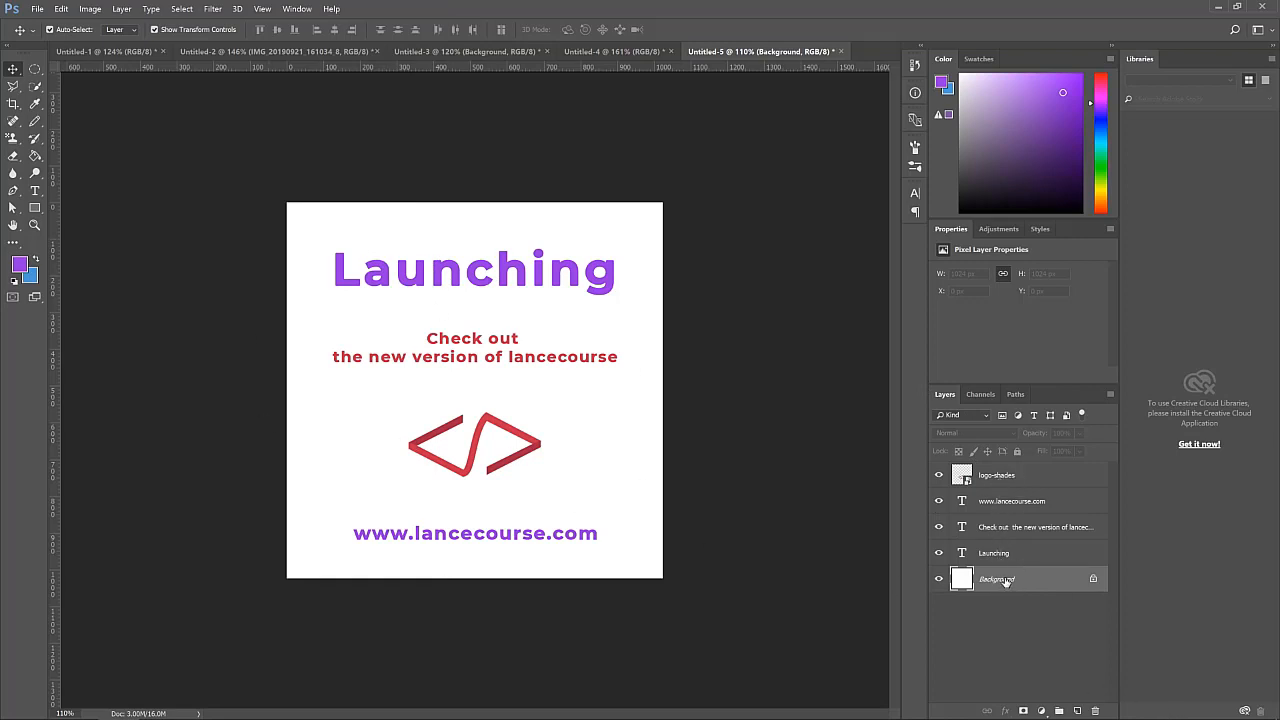
Try a diagonal Magenta gradient across the Background with the Gradient tool, then undo it
{"action": "left_click", "coordinate": [36, 157]}
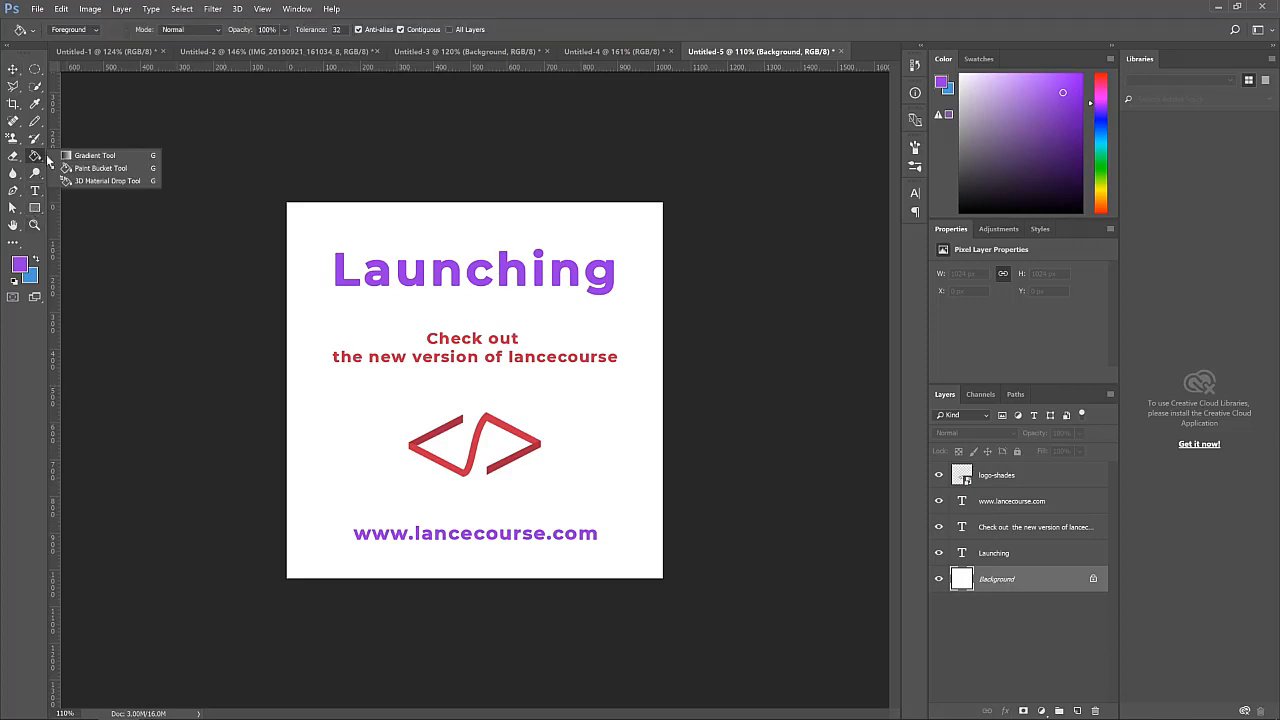
{"action": "left_click", "coordinate": [72, 156]}
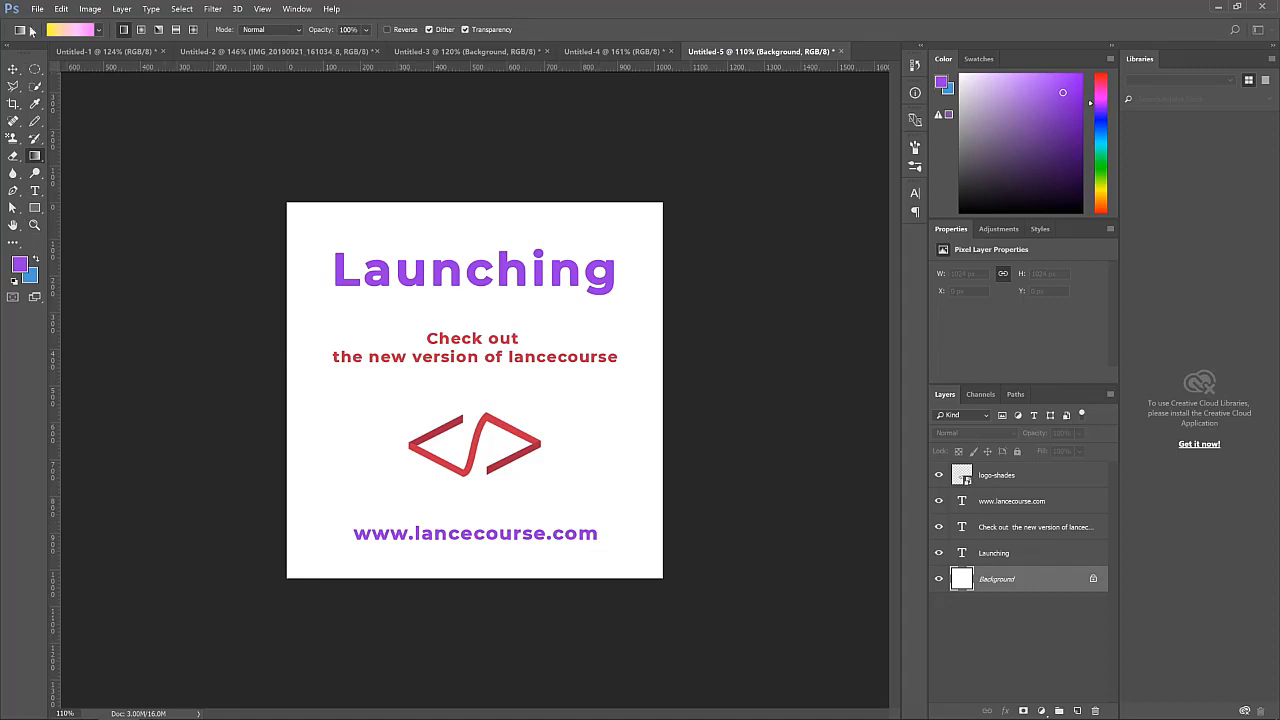
{"action": "left_click", "coordinate": [84, 30]}
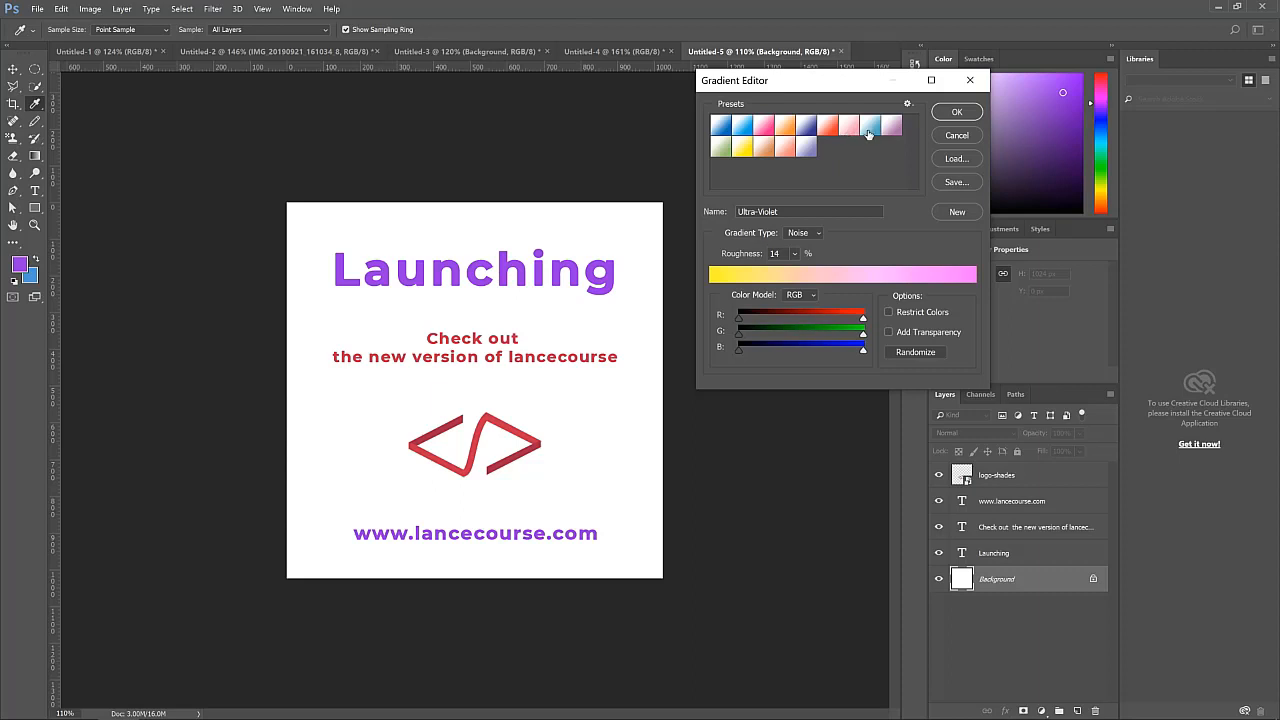
{"action": "left_click", "coordinate": [740, 150]}
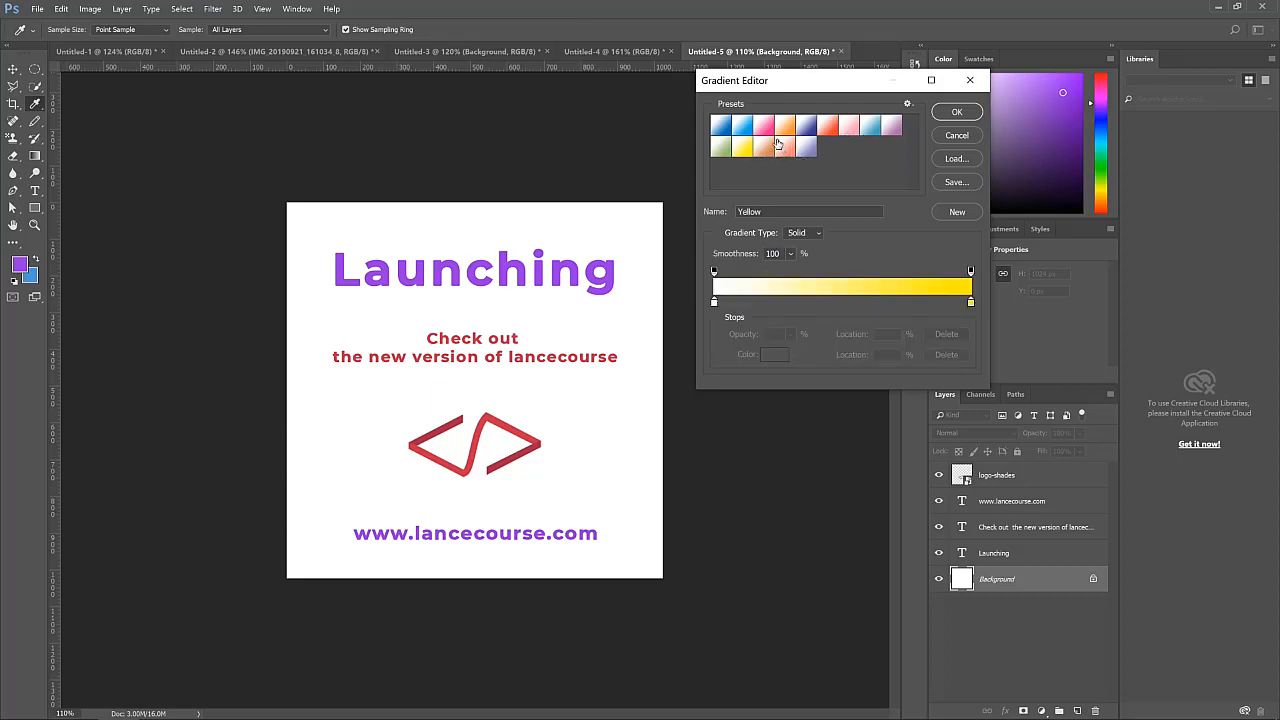
{"action": "left_click", "coordinate": [762, 128]}
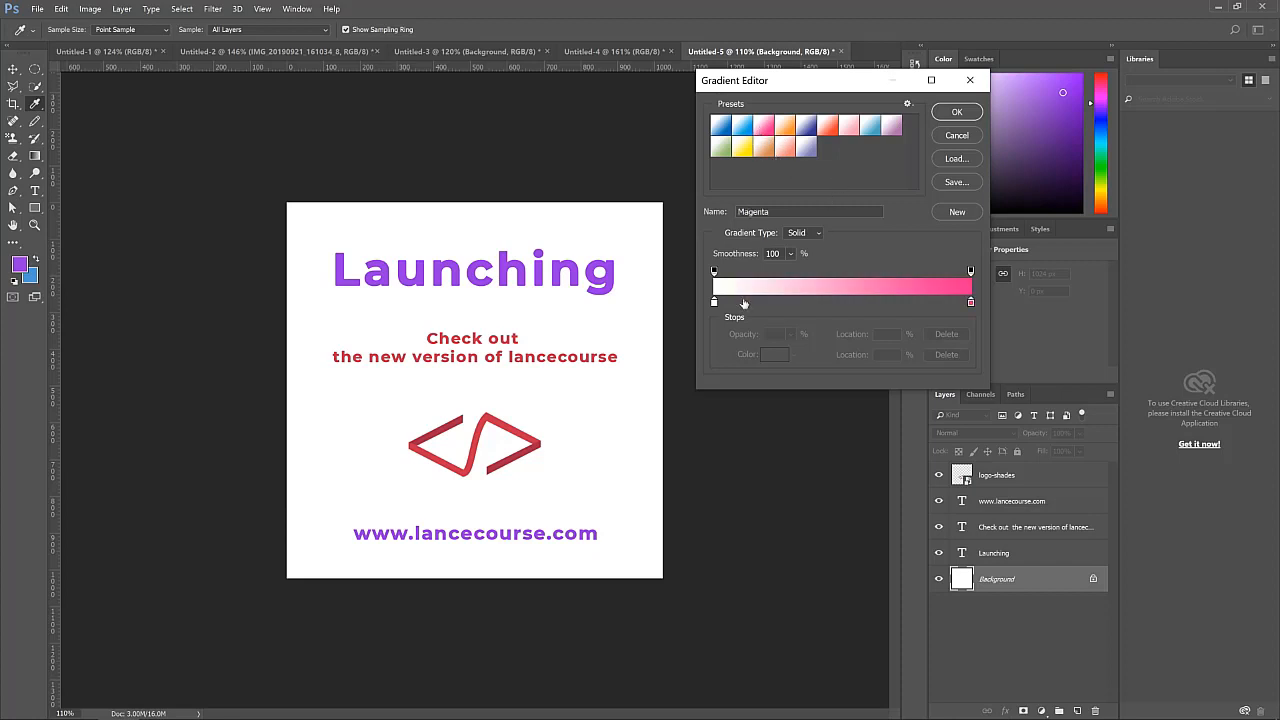
{"action": "left_click", "coordinate": [957, 113]}
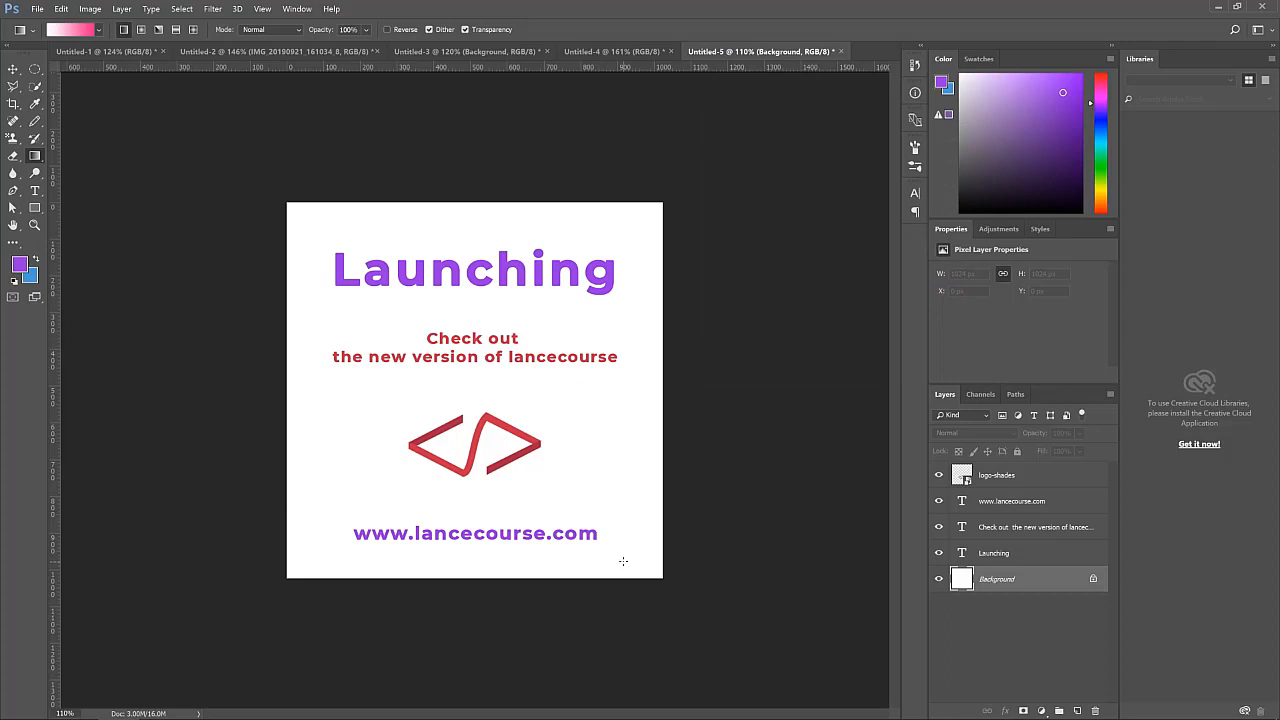
{"action": "left_click_drag", "start_coordinate": [626, 555], "coordinate": [294, 219]}
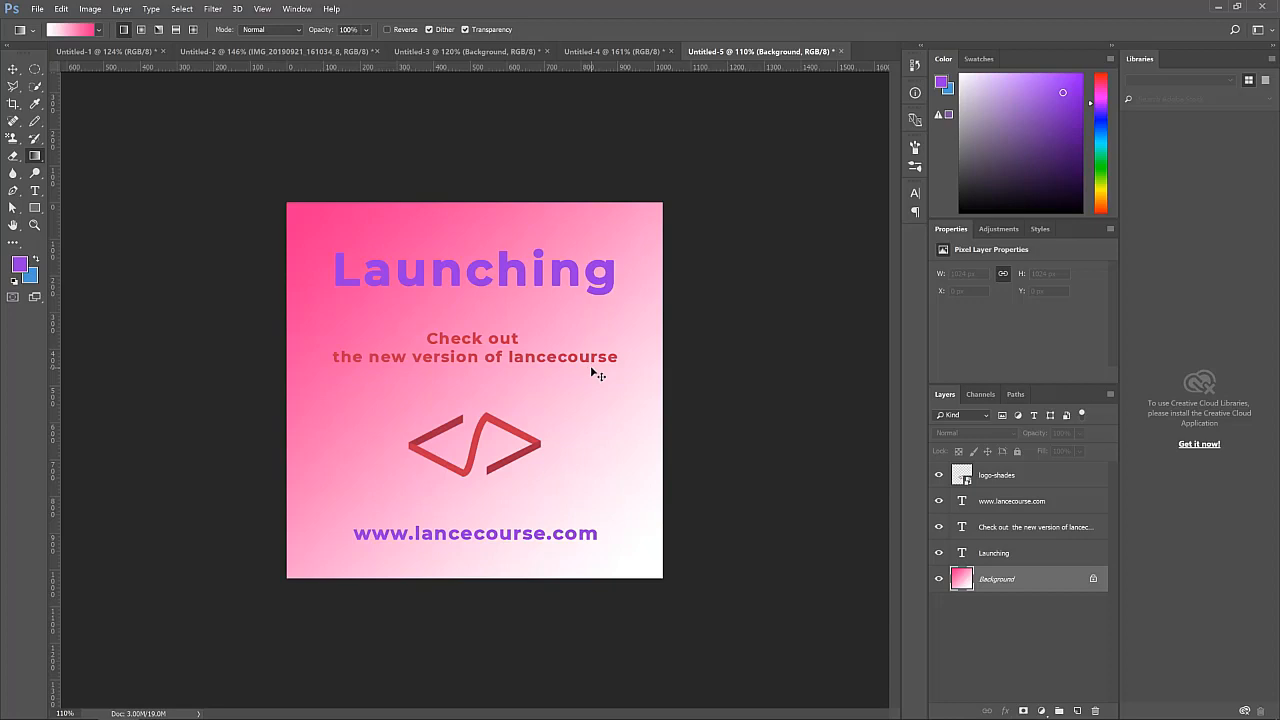
{"action": "key", "text": "ctrl+z"}
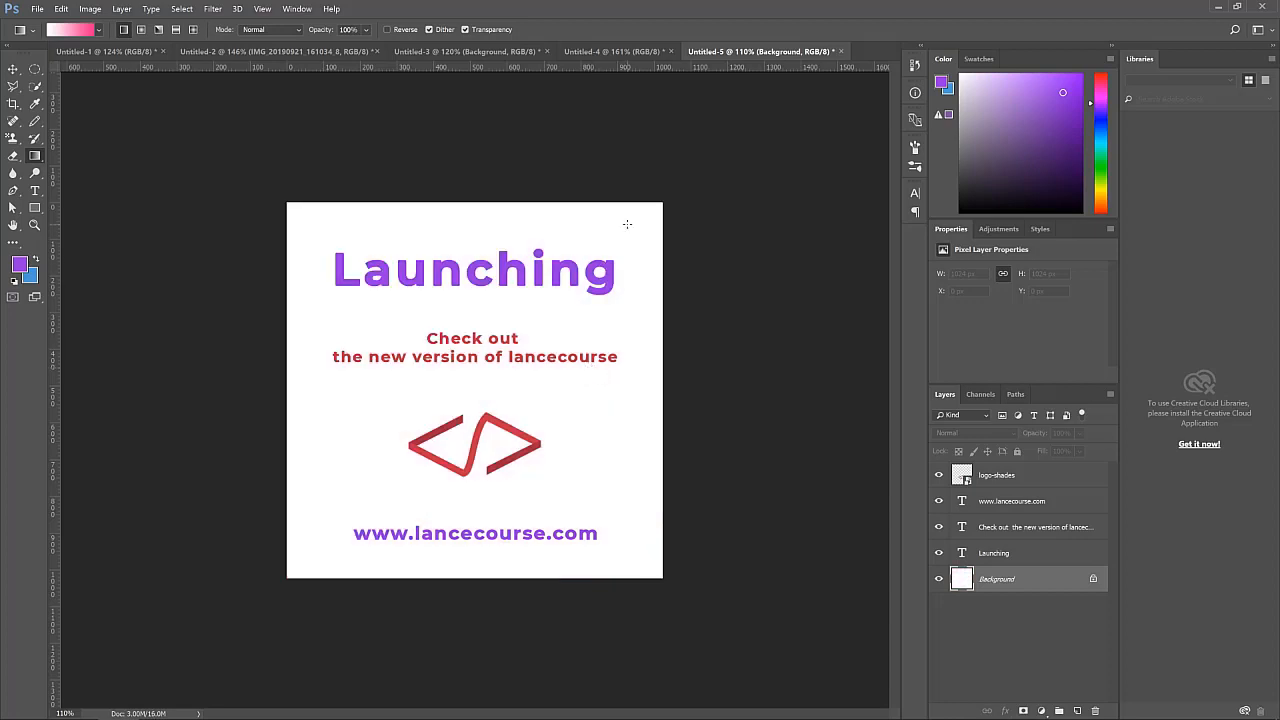
Fill the Background with the last lavender preset gradient, dragged from bottom-right to top-left corner
{"action": "left_click", "coordinate": [99, 30]}
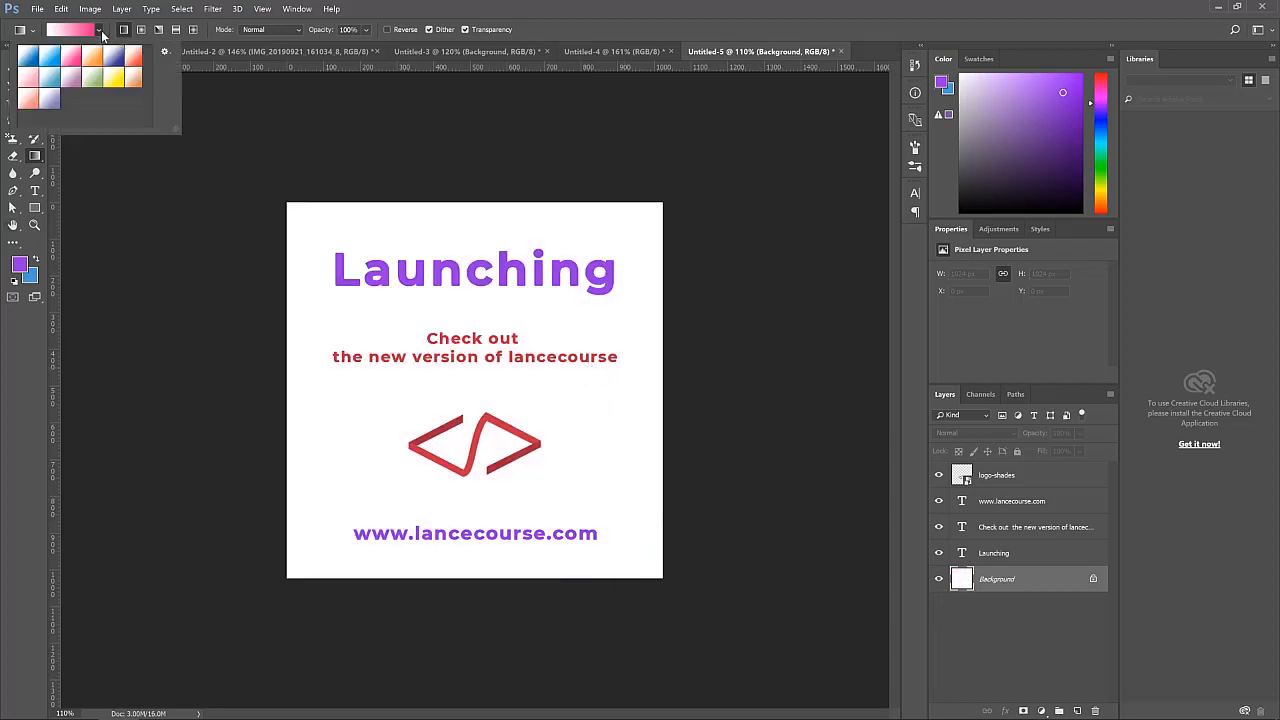
{"action": "left_click", "coordinate": [51, 99]}
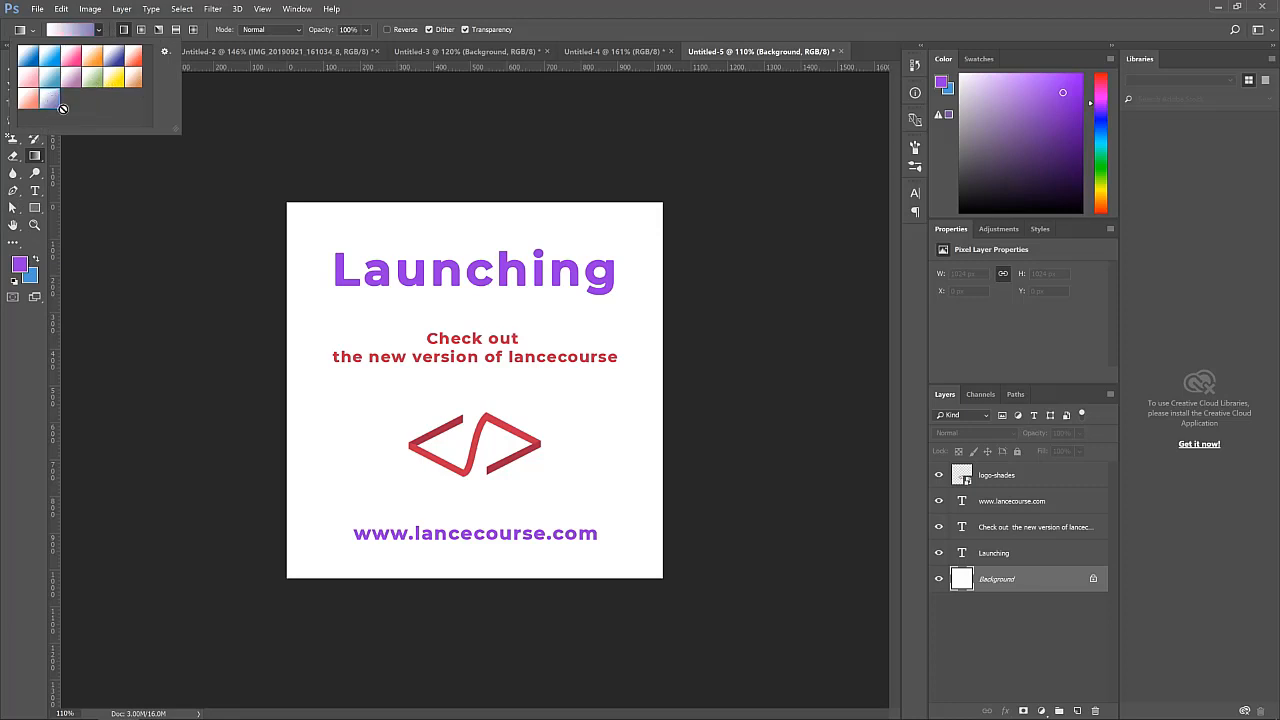
{"action": "left_click_drag", "start_coordinate": [657, 572], "coordinate": [232, 171]}
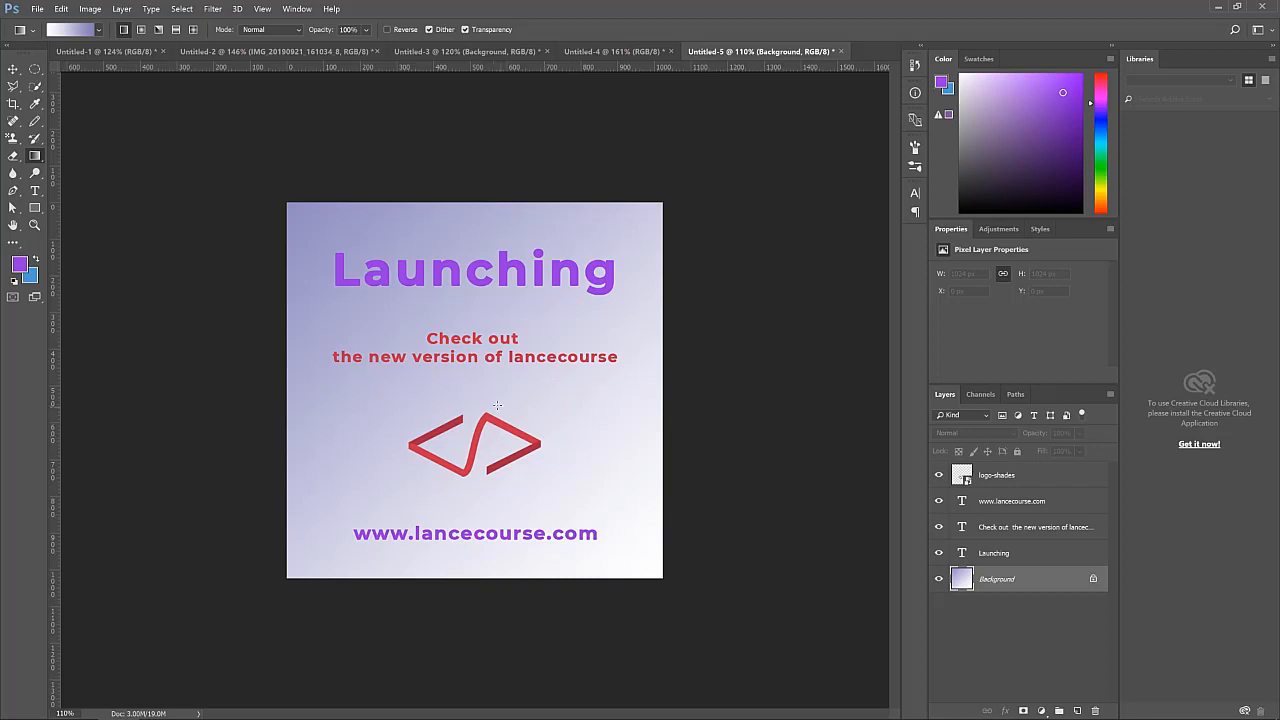
Try a Reflected Gradient Fill layer at -38.66° angle and 166% scale, then delete it
{"action": "left_click", "coordinate": [35, 207]}
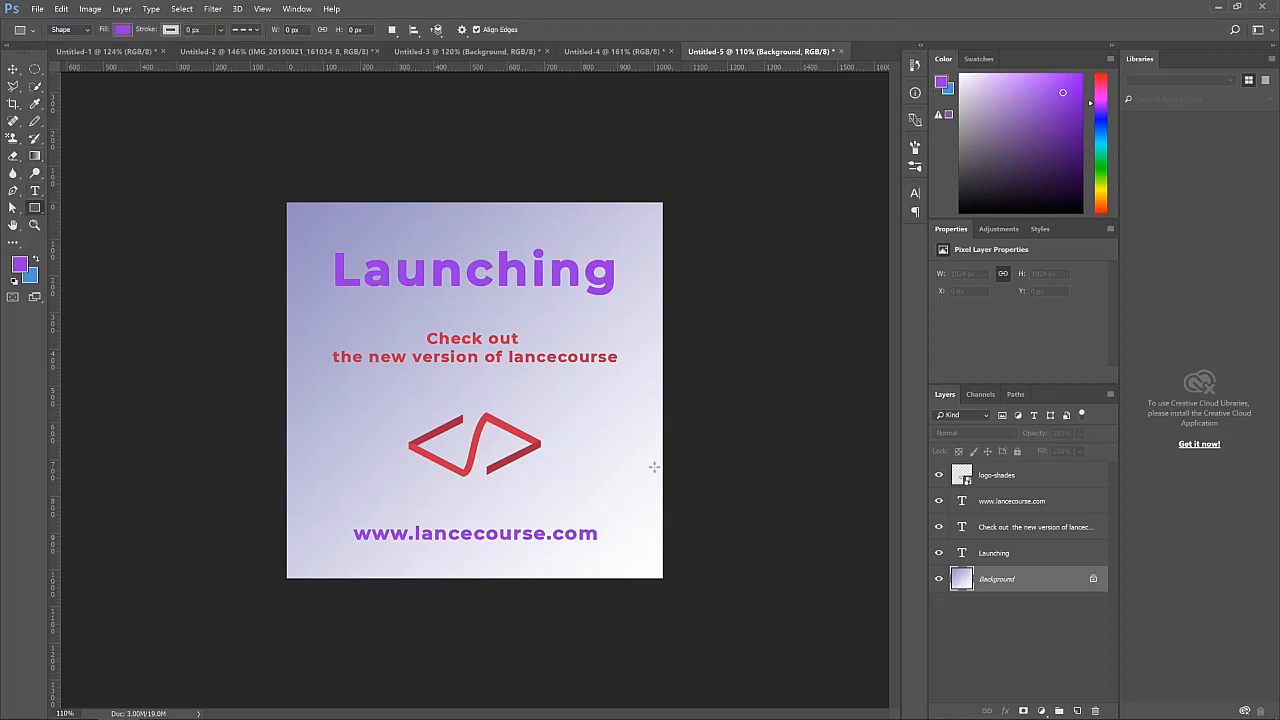
{"action": "left_click", "coordinate": [1049, 713]}
{"action": "left_click", "coordinate": [1045, 440]}
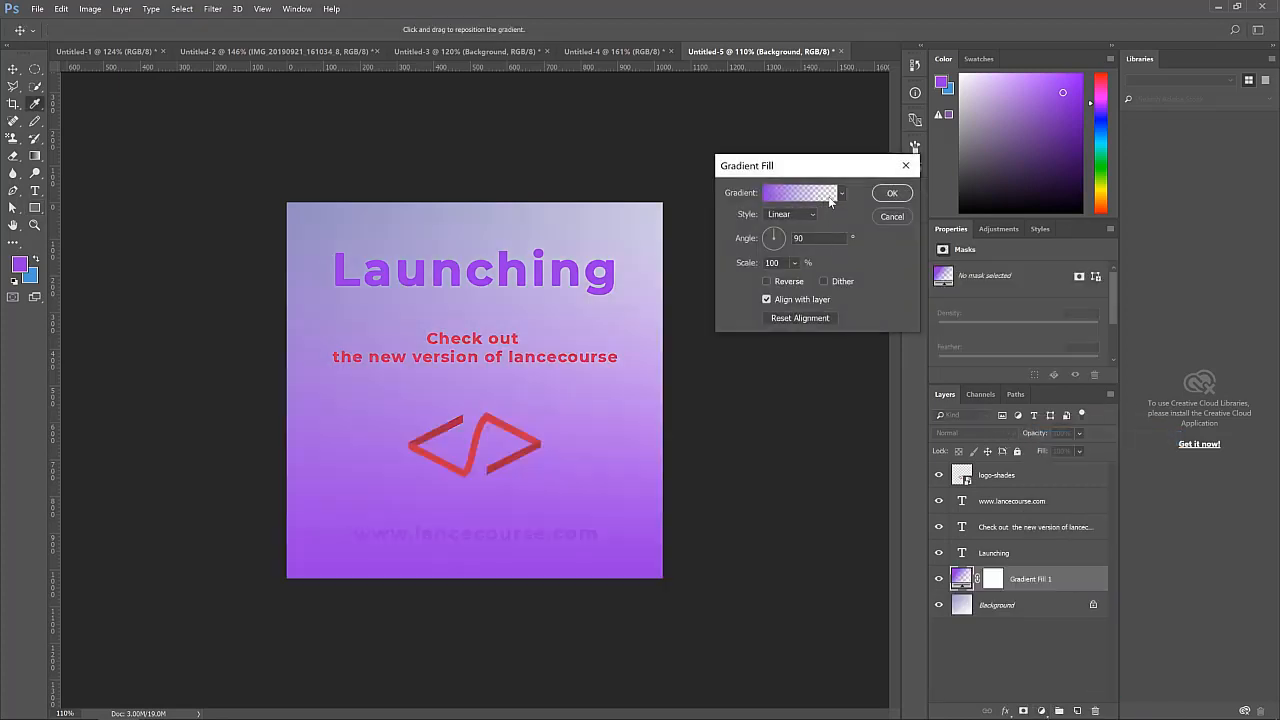
{"action": "left_click", "coordinate": [818, 194]}
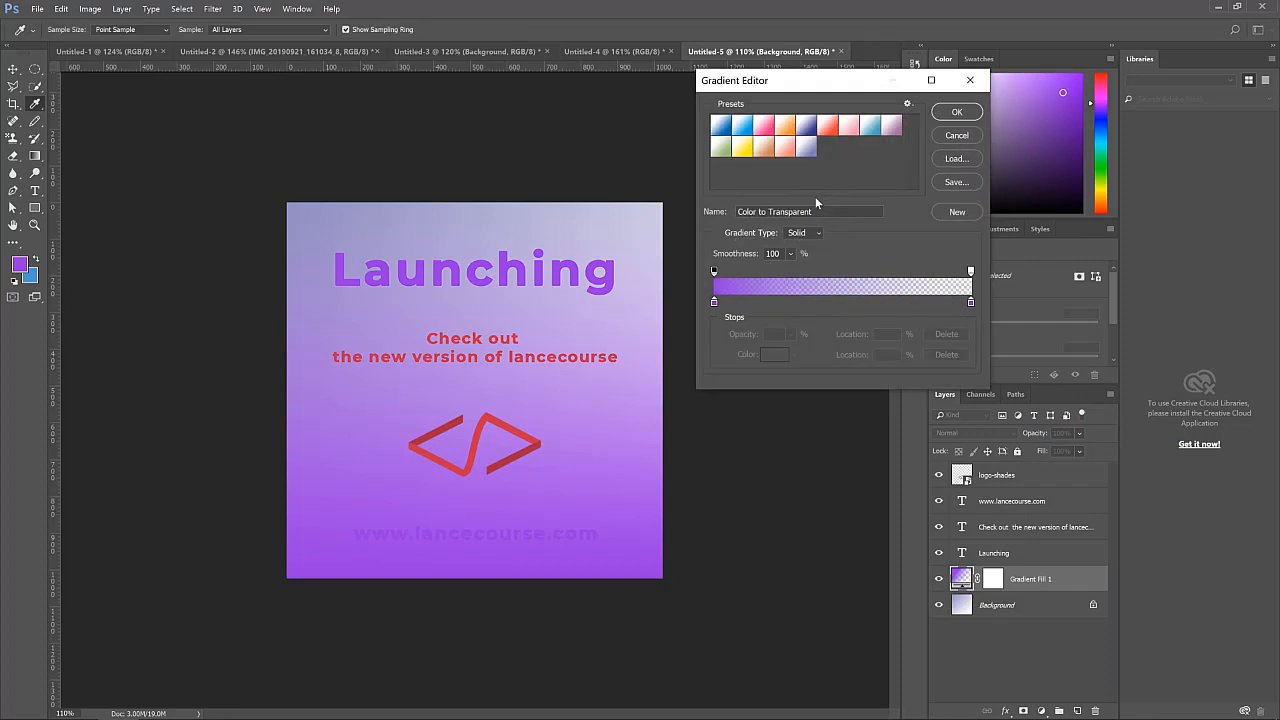
{"action": "left_click", "coordinate": [957, 135]}
{"action": "mouse_move", "coordinate": [776, 247]}
{"action": "left_mouse_down"}
{"action": "mouse_move", "coordinate": [763, 238]}
{"action": "mouse_move", "coordinate": [783, 232]}
{"action": "left_mouse_up"}
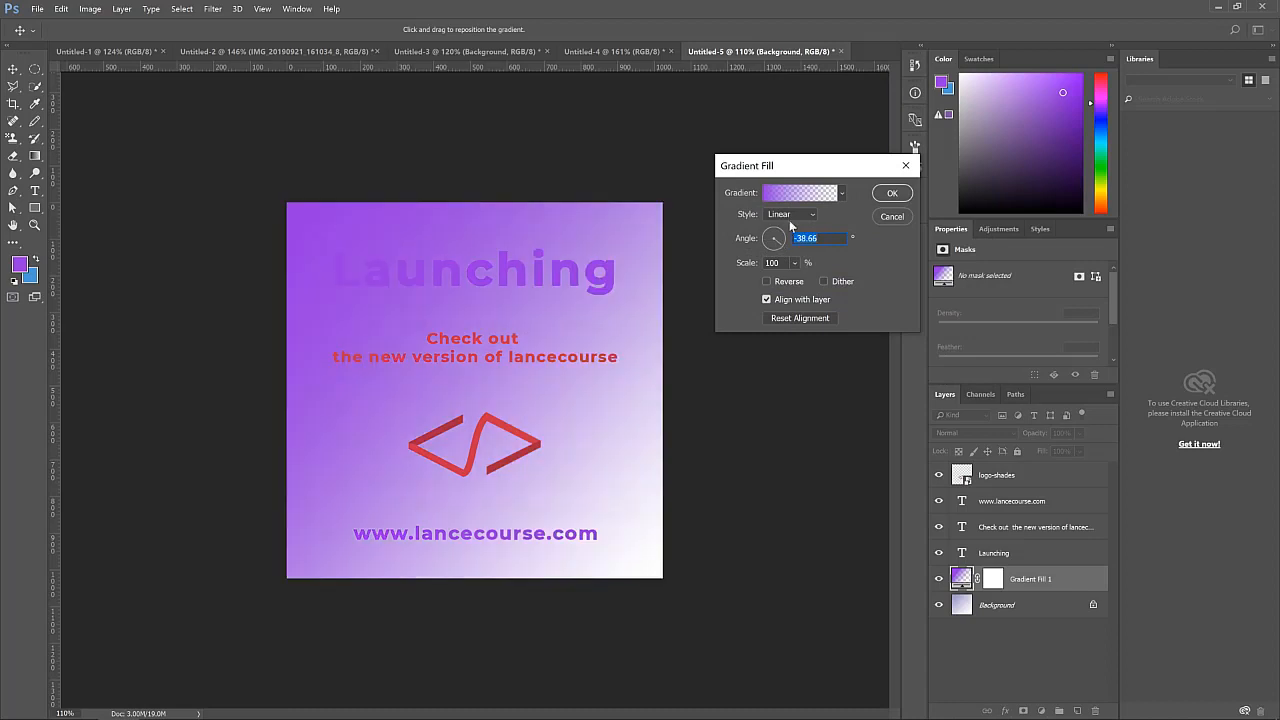
{"action": "left_click", "coordinate": [791, 213]}
{"action": "left_click", "coordinate": [790, 254]}
{"action": "left_click", "coordinate": [790, 214]}
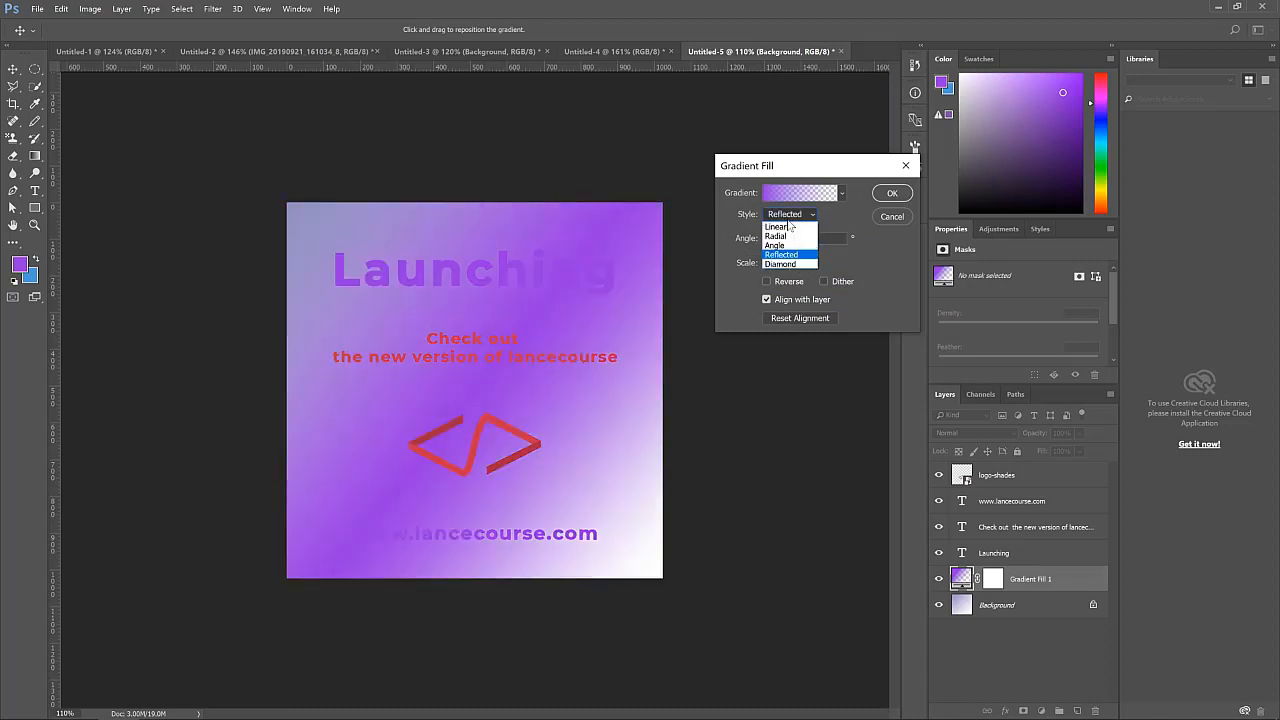
{"action": "left_click", "coordinate": [790, 224]}
{"action": "left_click", "coordinate": [794, 263]}
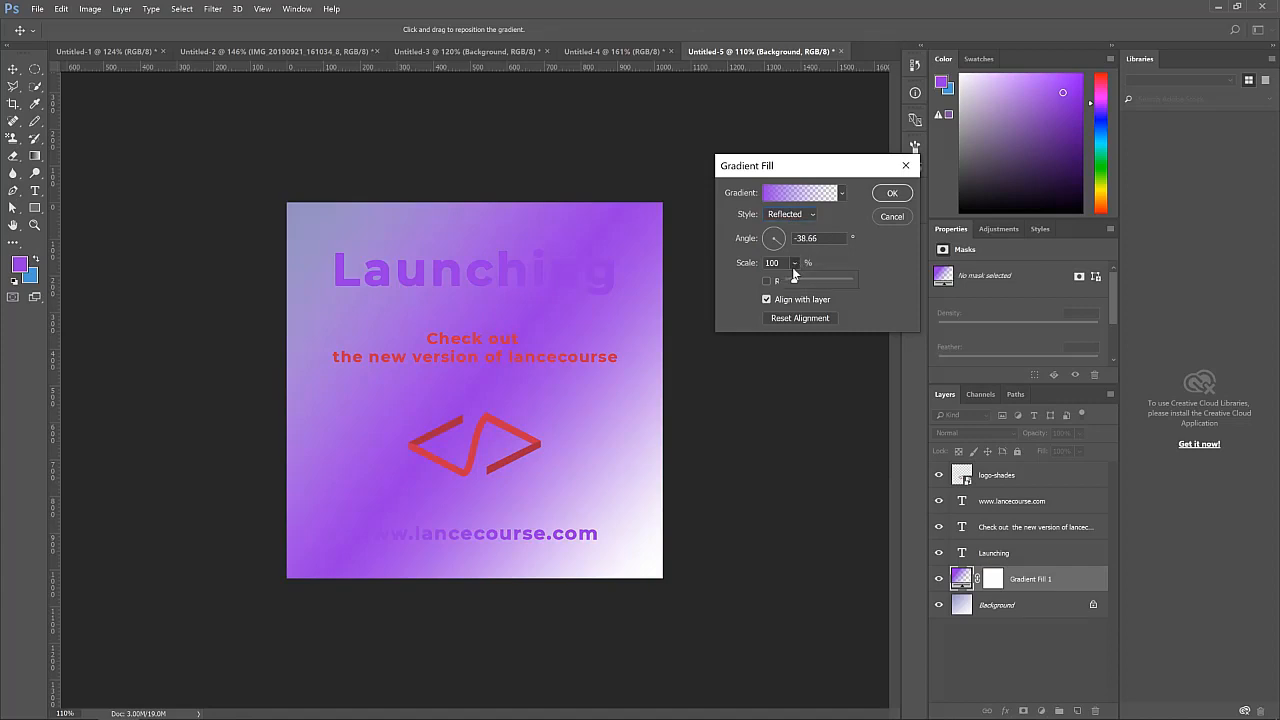
{"action": "mouse_move", "coordinate": [798, 284]}
{"action": "left_mouse_down"}
{"action": "mouse_move", "coordinate": [787, 285]}
{"action": "mouse_move", "coordinate": [828, 282]}
{"action": "mouse_move", "coordinate": [788, 281]}
{"action": "mouse_move", "coordinate": [802, 286]}
{"action": "left_mouse_up"}
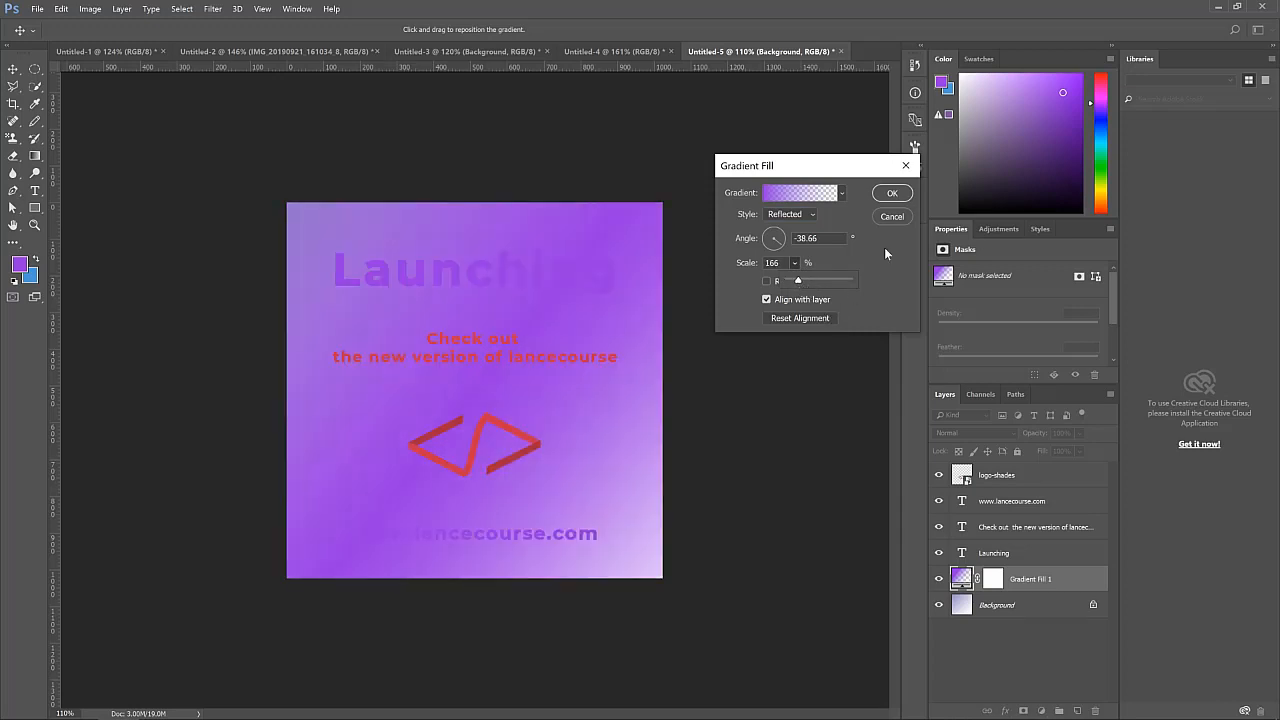
{"action": "left_click", "coordinate": [892, 193]}
{"action": "key", "text": "Delete"}
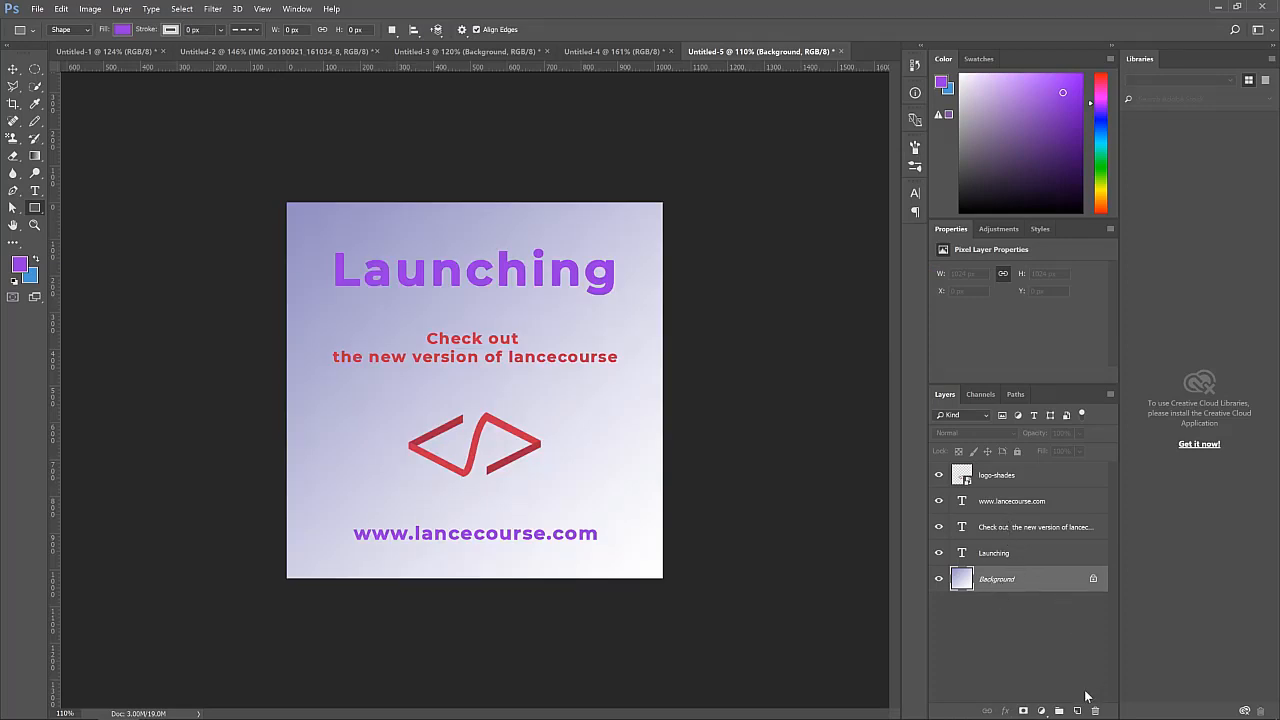
Add a Gradient Fill layer above the Background using the Cyan preset
{"action": "left_click", "coordinate": [1041, 710]}
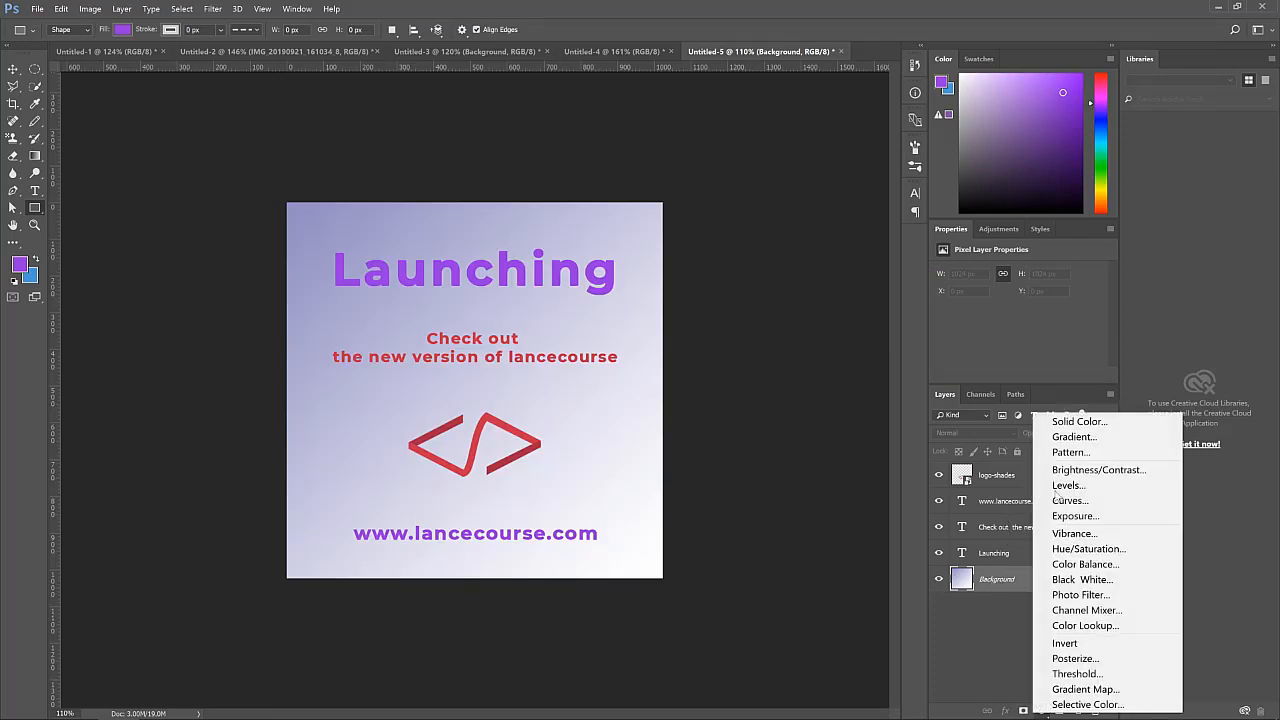
{"action": "left_click", "coordinate": [1074, 437]}
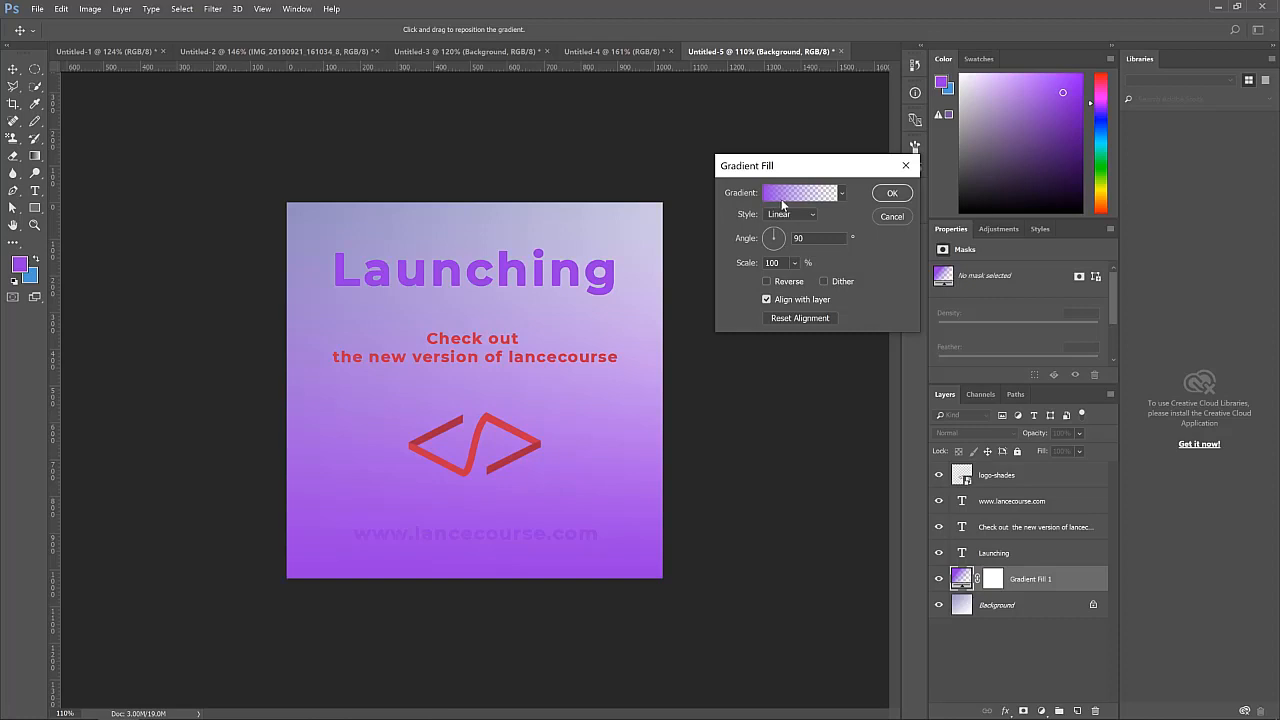
{"action": "left_click", "coordinate": [782, 193]}
{"action": "left_click", "coordinate": [761, 128]}
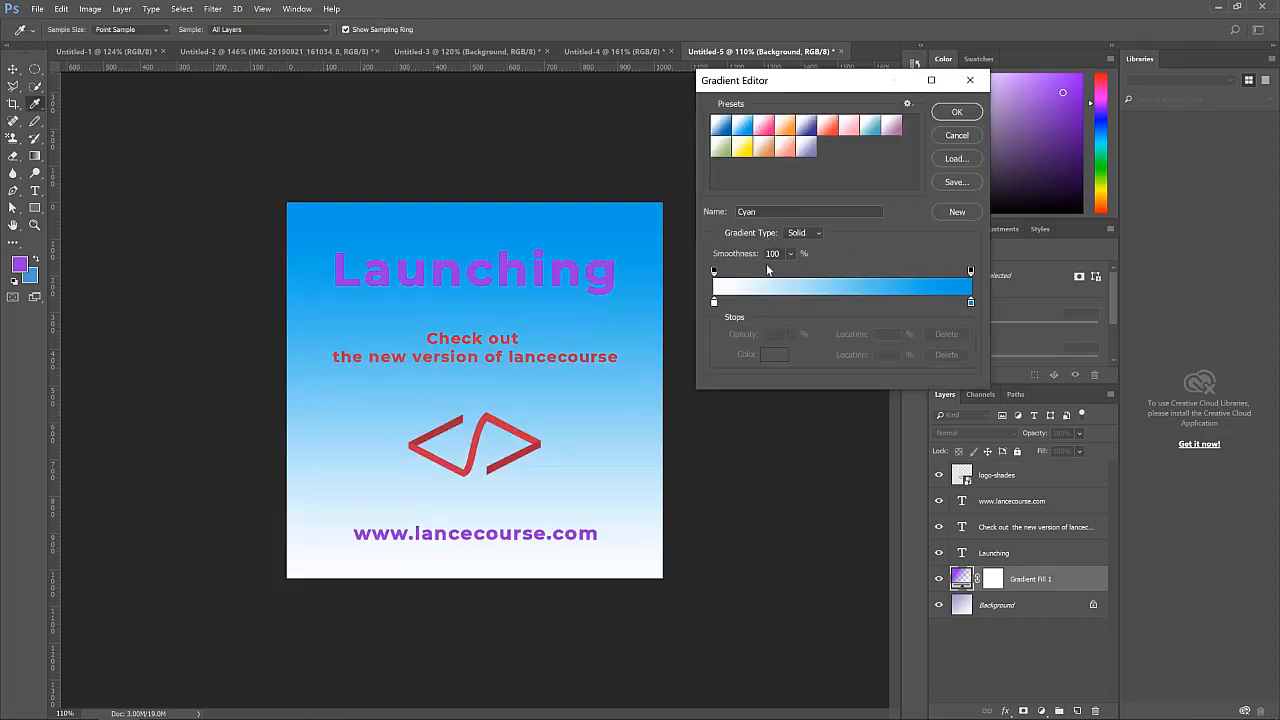
{"action": "left_click", "coordinate": [957, 113]}
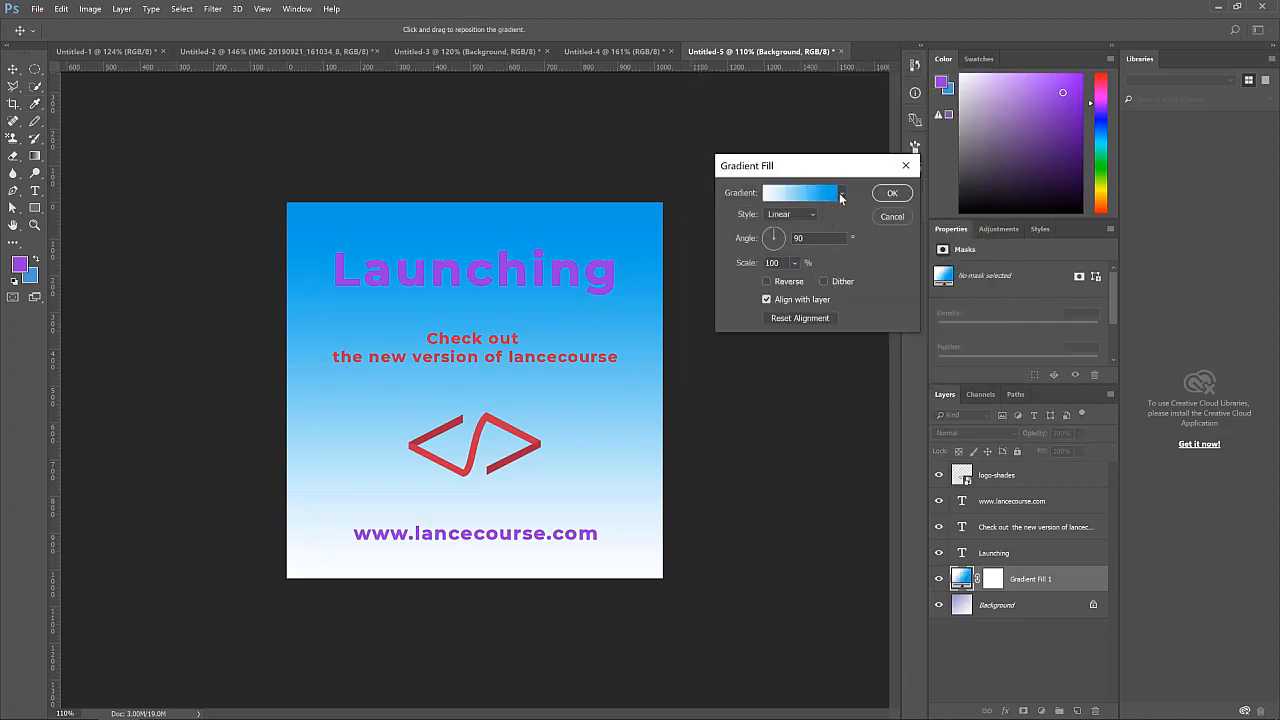
{"action": "left_click", "coordinate": [840, 196]}
{"action": "left_click", "coordinate": [852, 195]}
{"action": "left_click", "coordinate": [892, 193]}
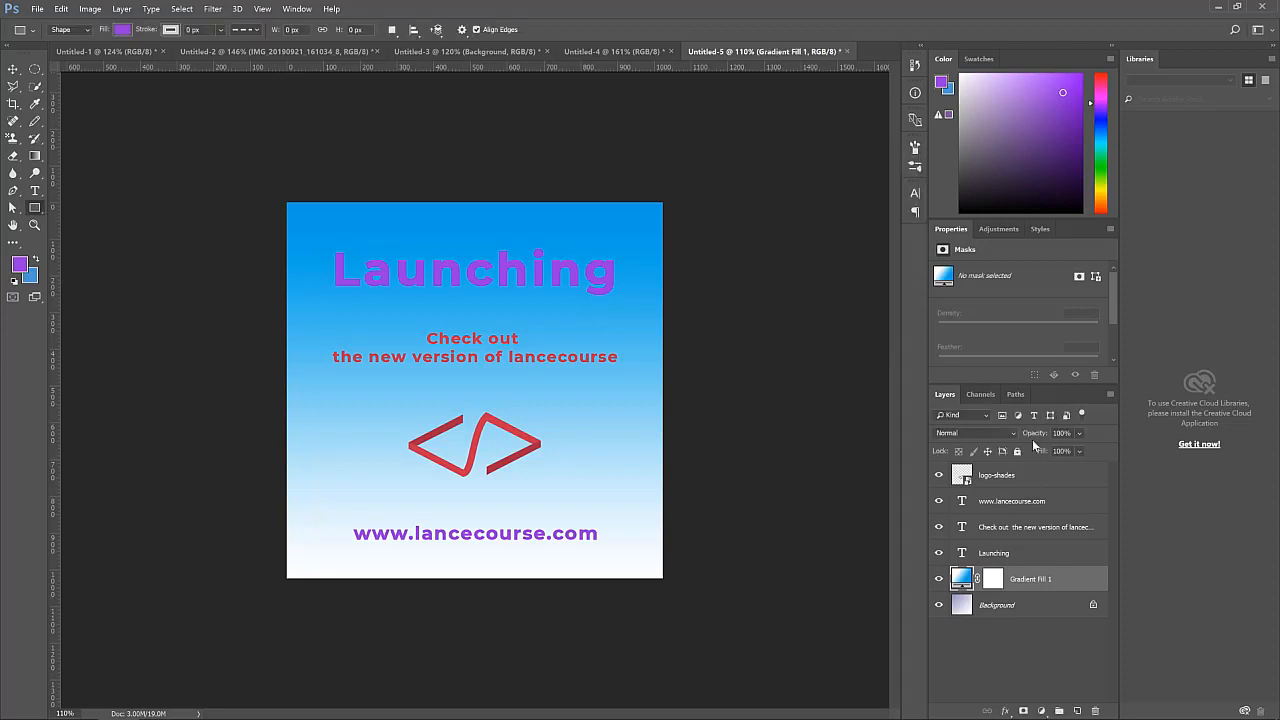
Lower the Gradient Fill layer's opacity to 18% and switch back to the Move tool
{"action": "left_click", "coordinate": [1079, 433]}
{"action": "left_click_drag", "start_coordinate": [1082, 450], "coordinate": [1024, 456]}
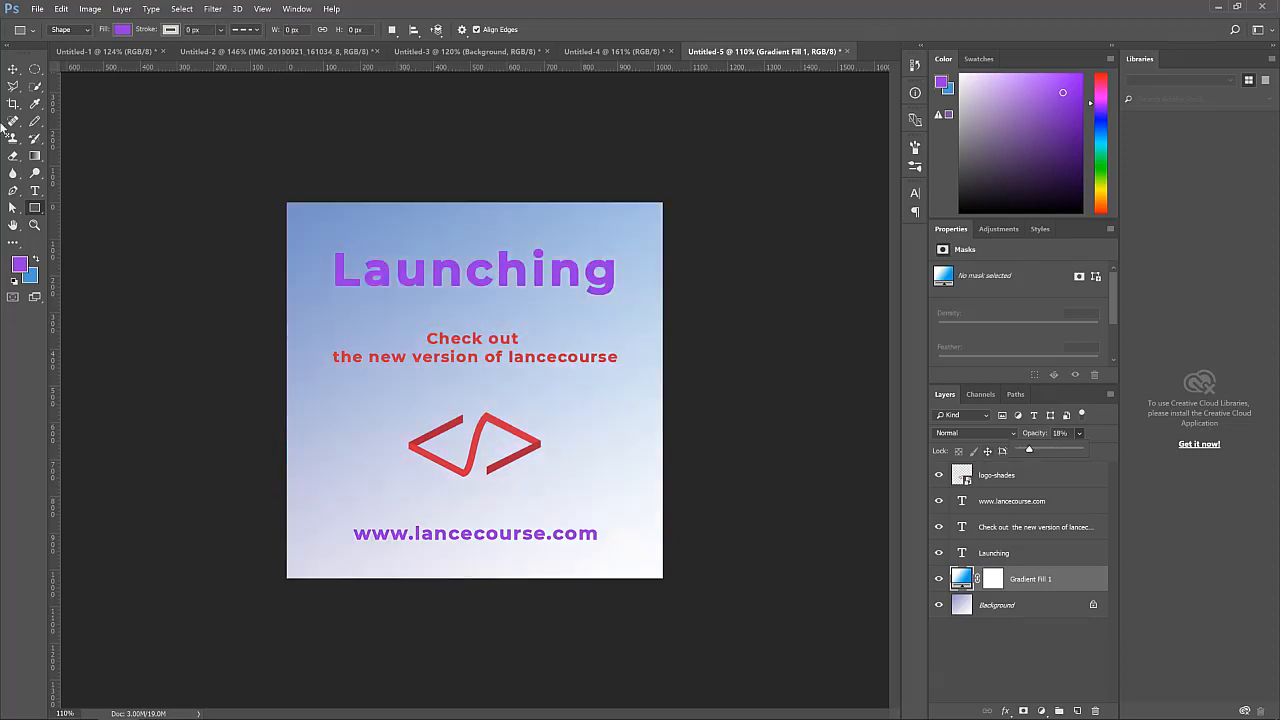
{"action": "left_click", "coordinate": [13, 68]}
{"action": "left_click", "coordinate": [800, 404]}
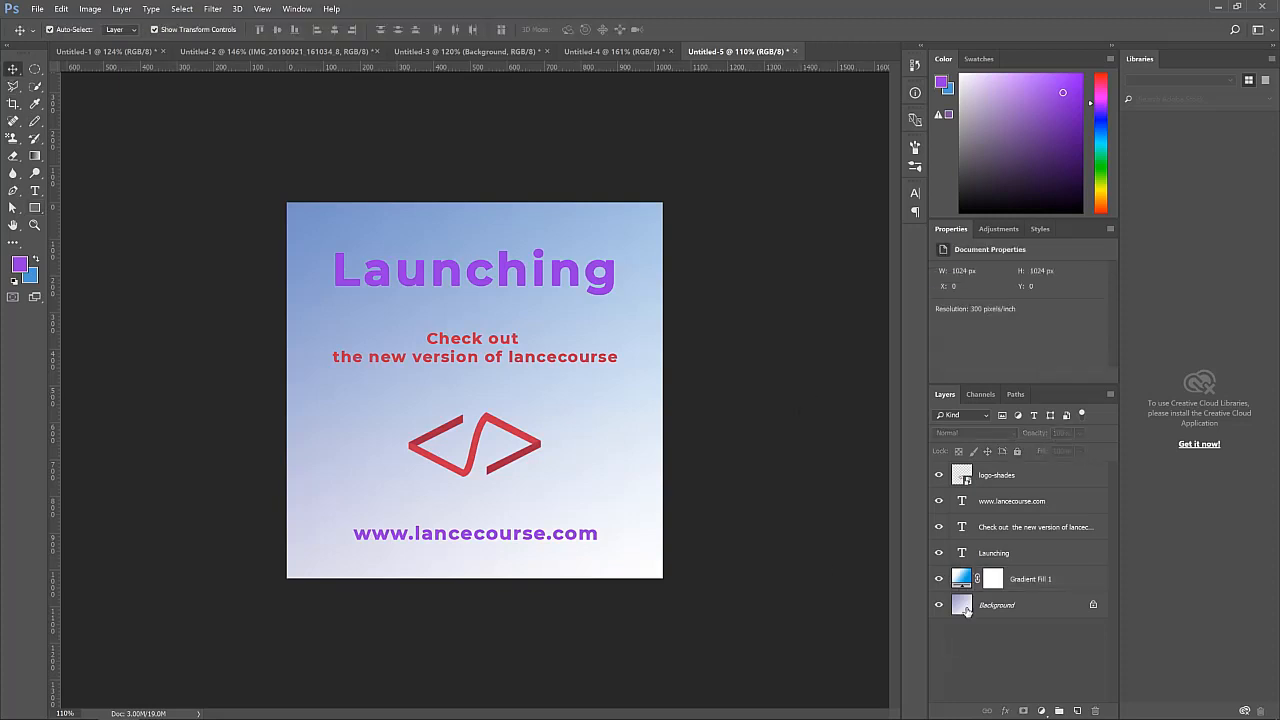
Try ffffff and then 210535 as the Launching text color, cancelling the change
{"action": "left_click", "coordinate": [494, 278]}
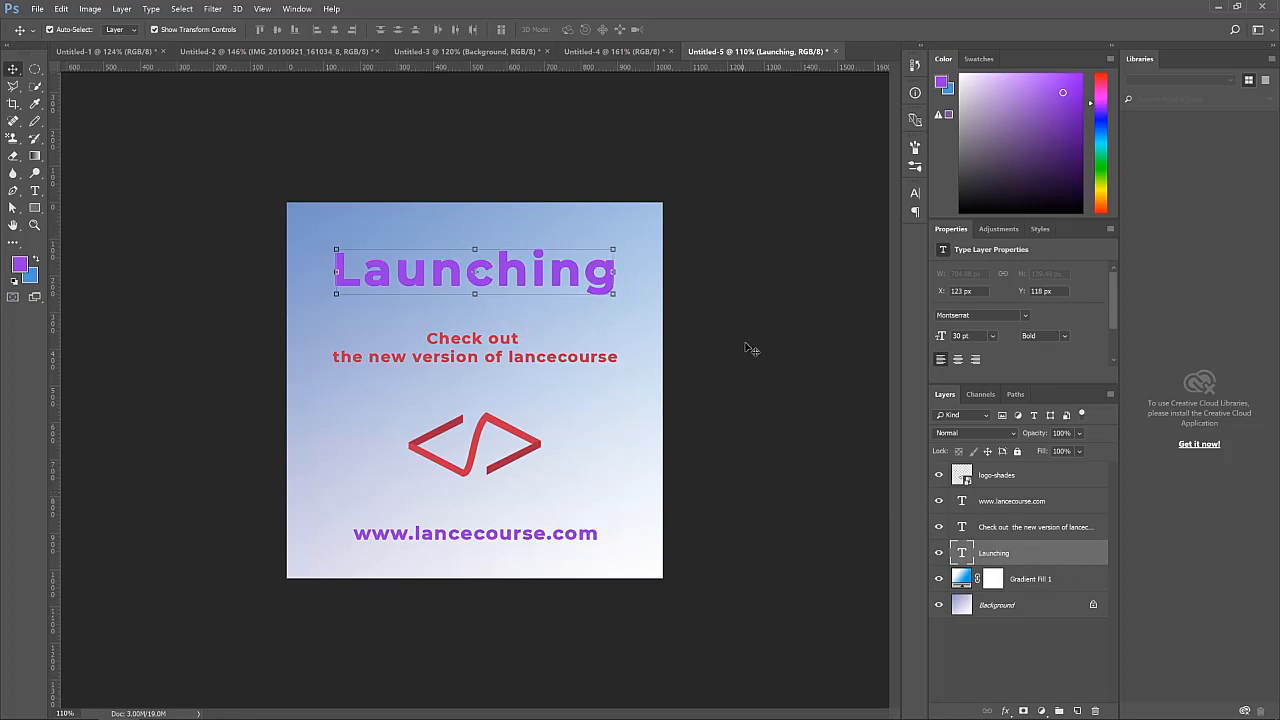
{"action": "left_click", "coordinate": [915, 193]}
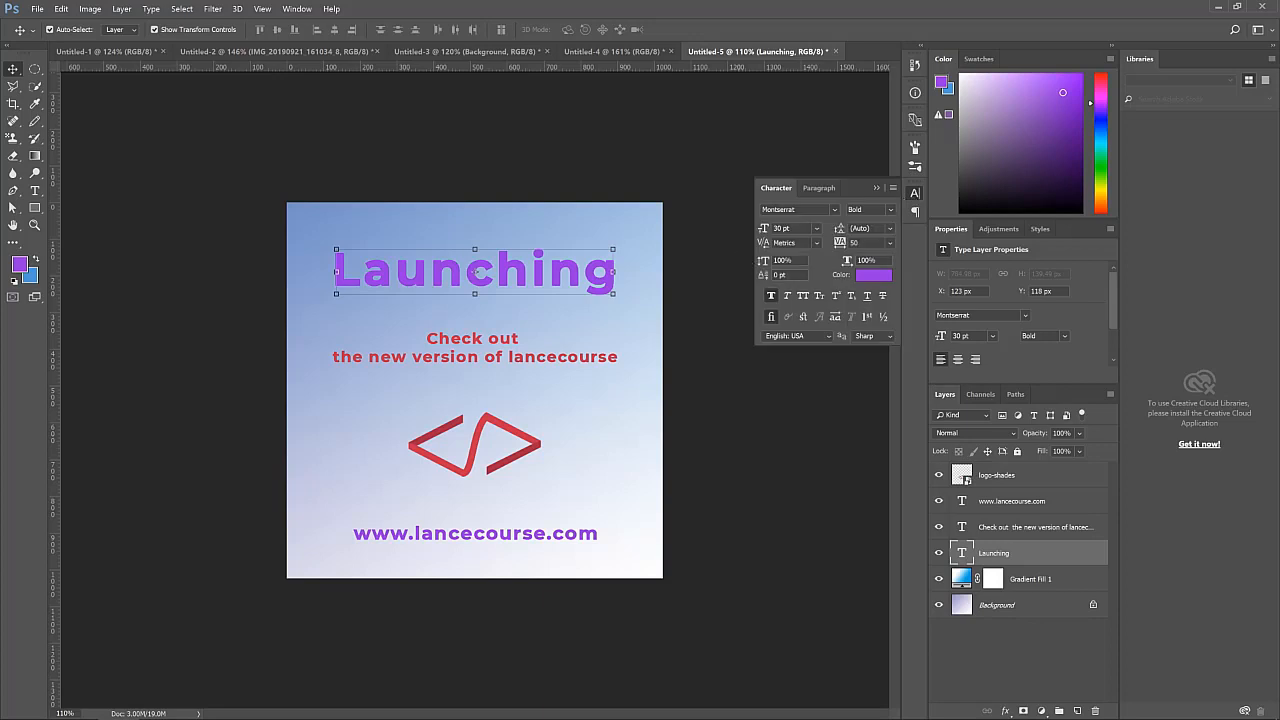
{"action": "left_click", "coordinate": [876, 280]}
{"action": "type", "text": "ffffff"}
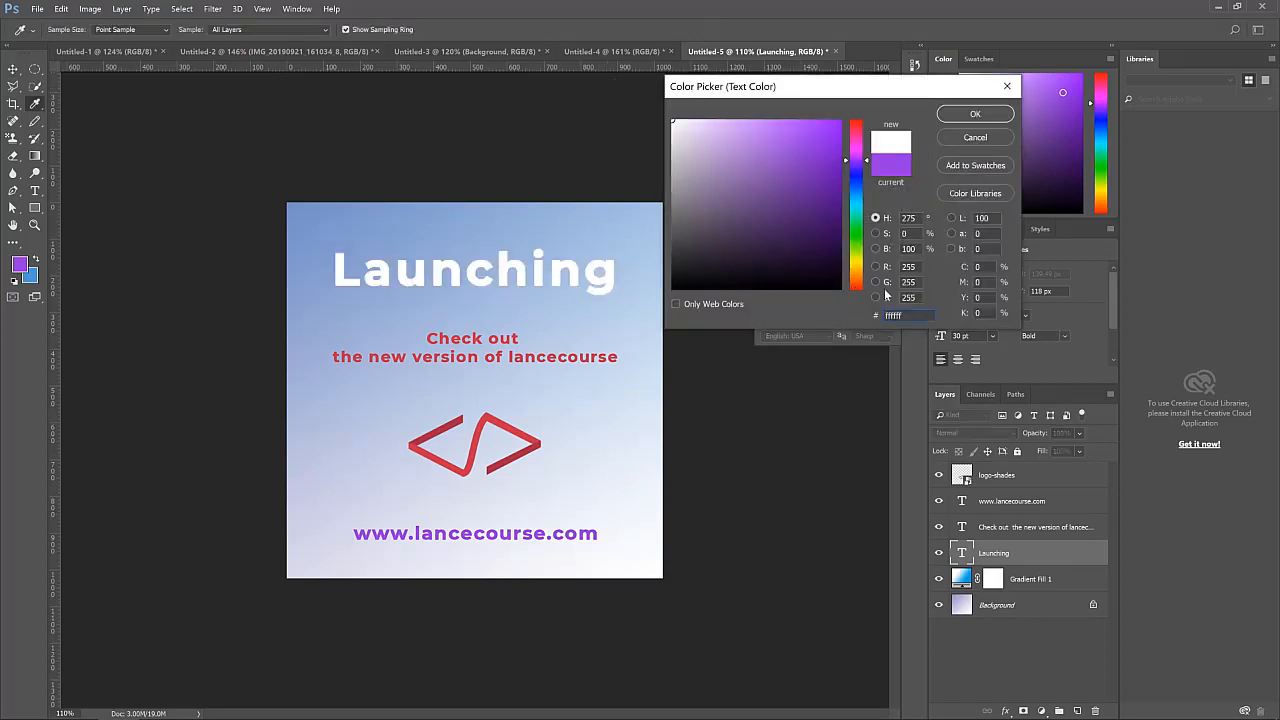
{"action": "left_click", "coordinate": [826, 252]}
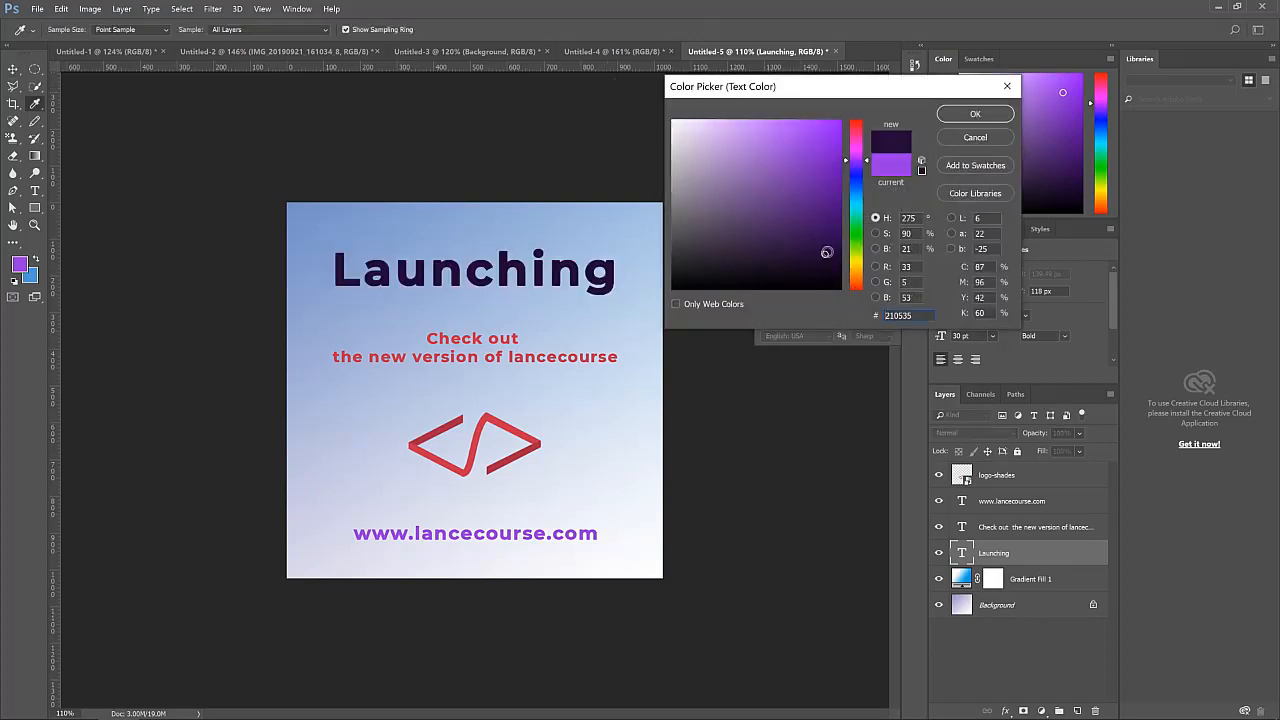
{"action": "left_click", "coordinate": [990, 137]}
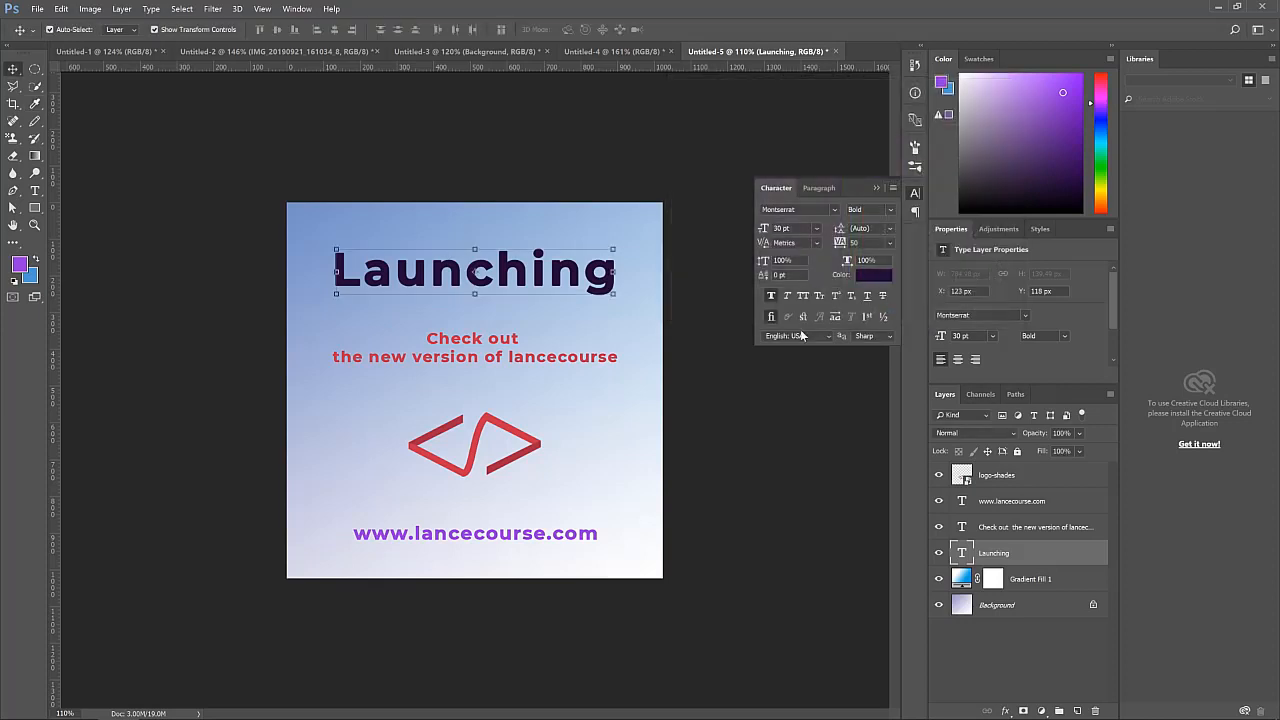
{"action": "left_click", "coordinate": [875, 189]}
{"action": "left_click", "coordinate": [775, 380]}
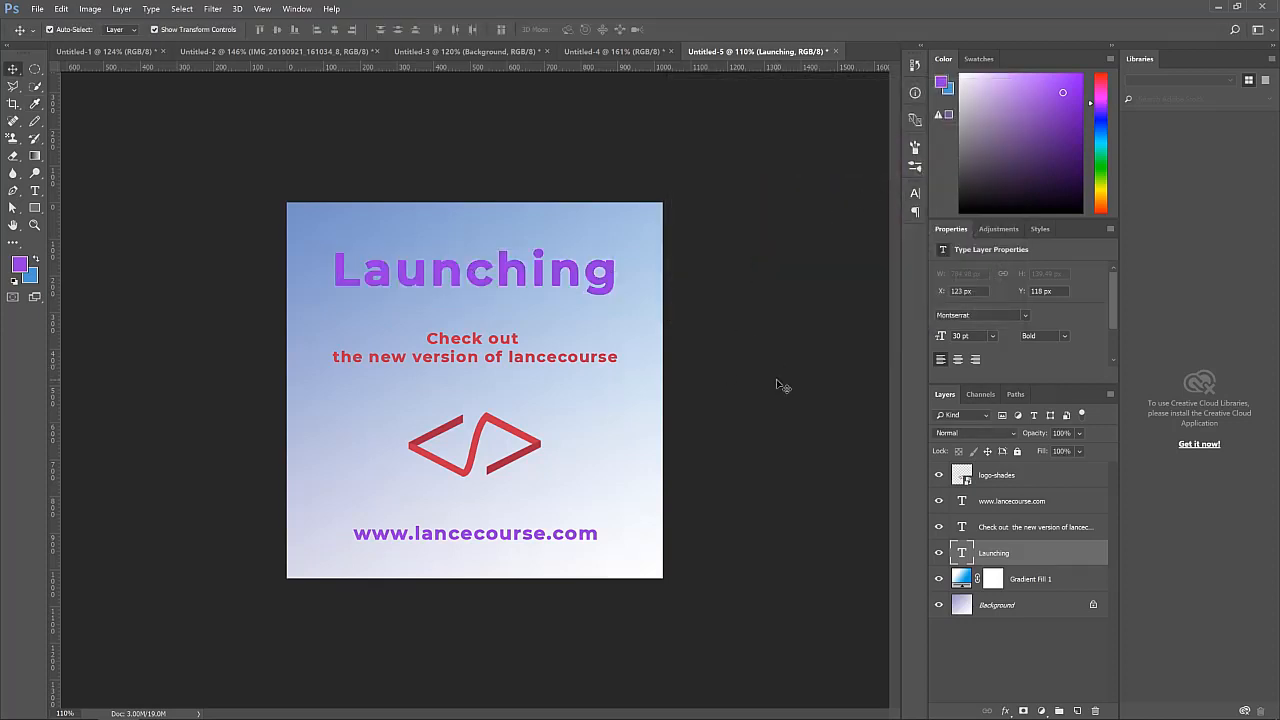